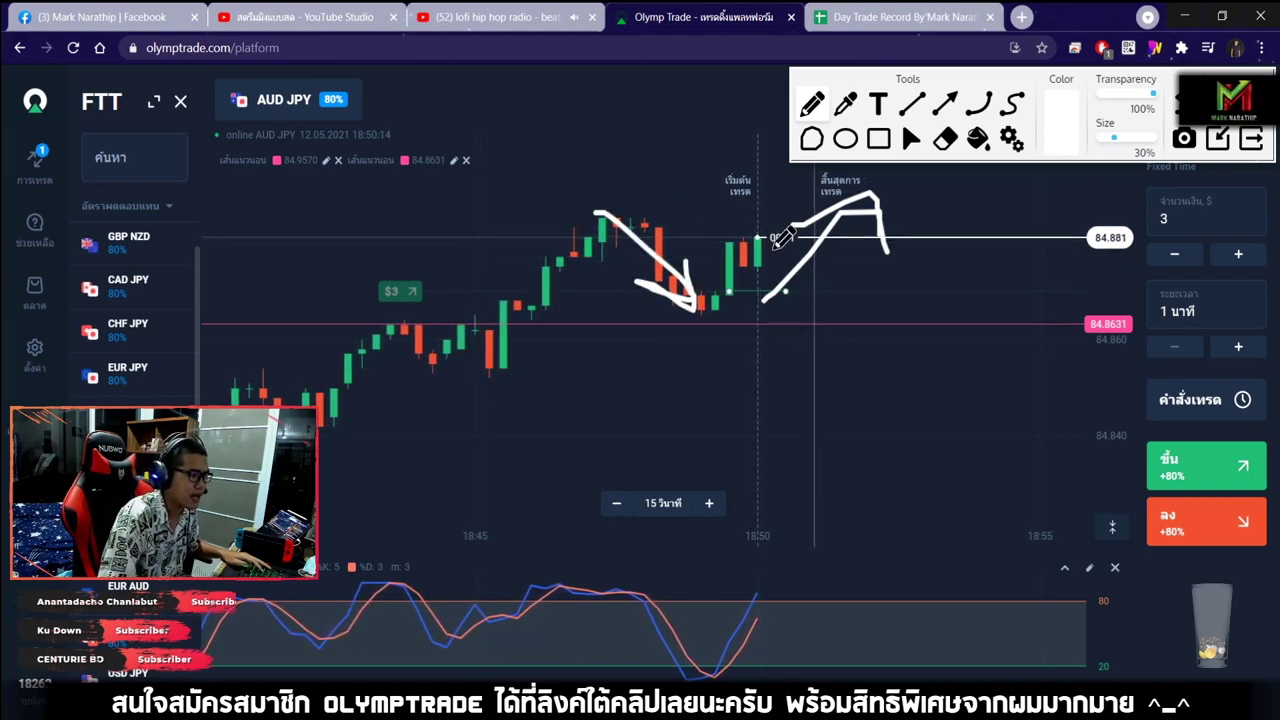
Draw two upward arrows beside the latest AUD JPY candles, close the drawing overlay and dismiss the closed-trade notification
drag(797, 335, 920, 245)
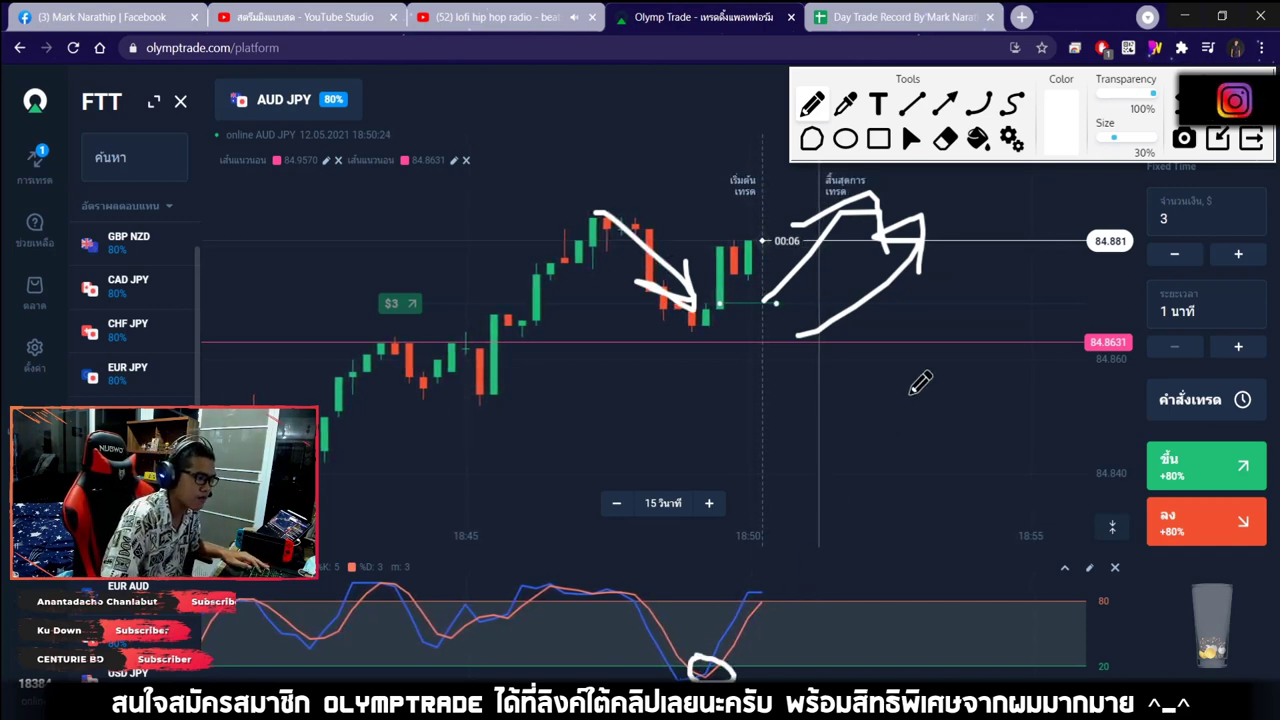
drag(900, 320, 1020, 251)
drag(950, 300, 1037, 257)
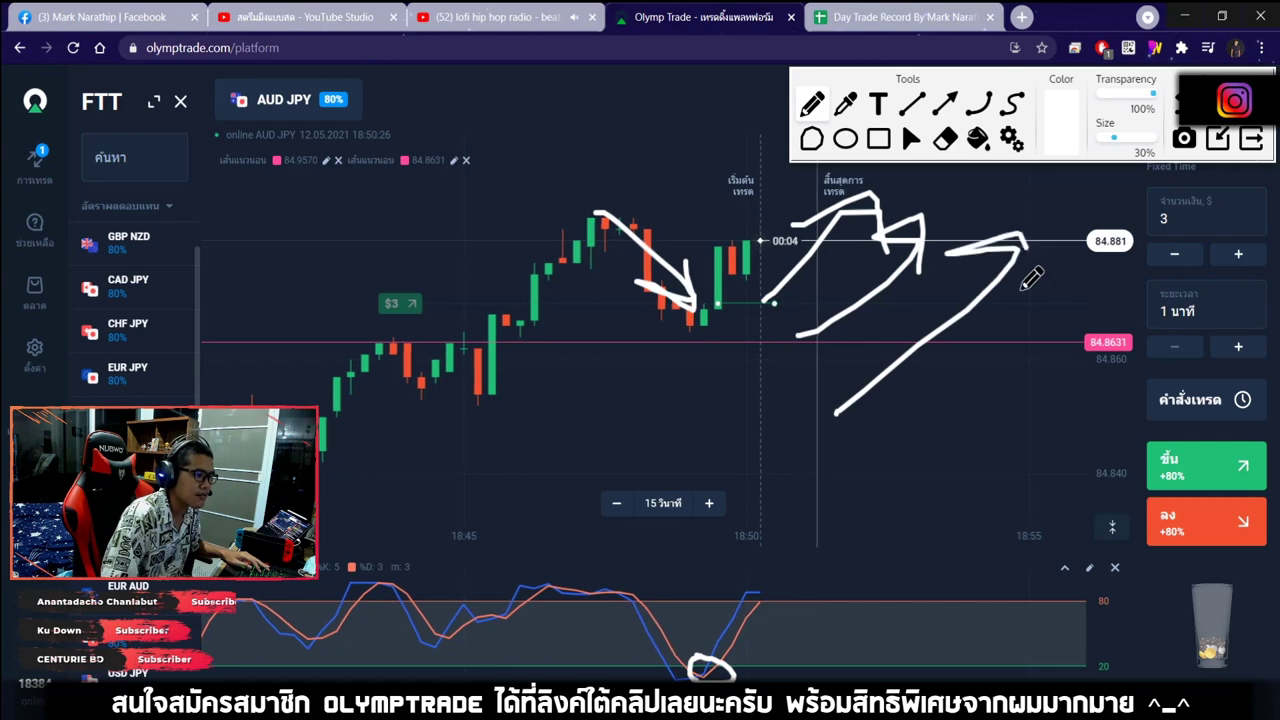
click(1255, 138)
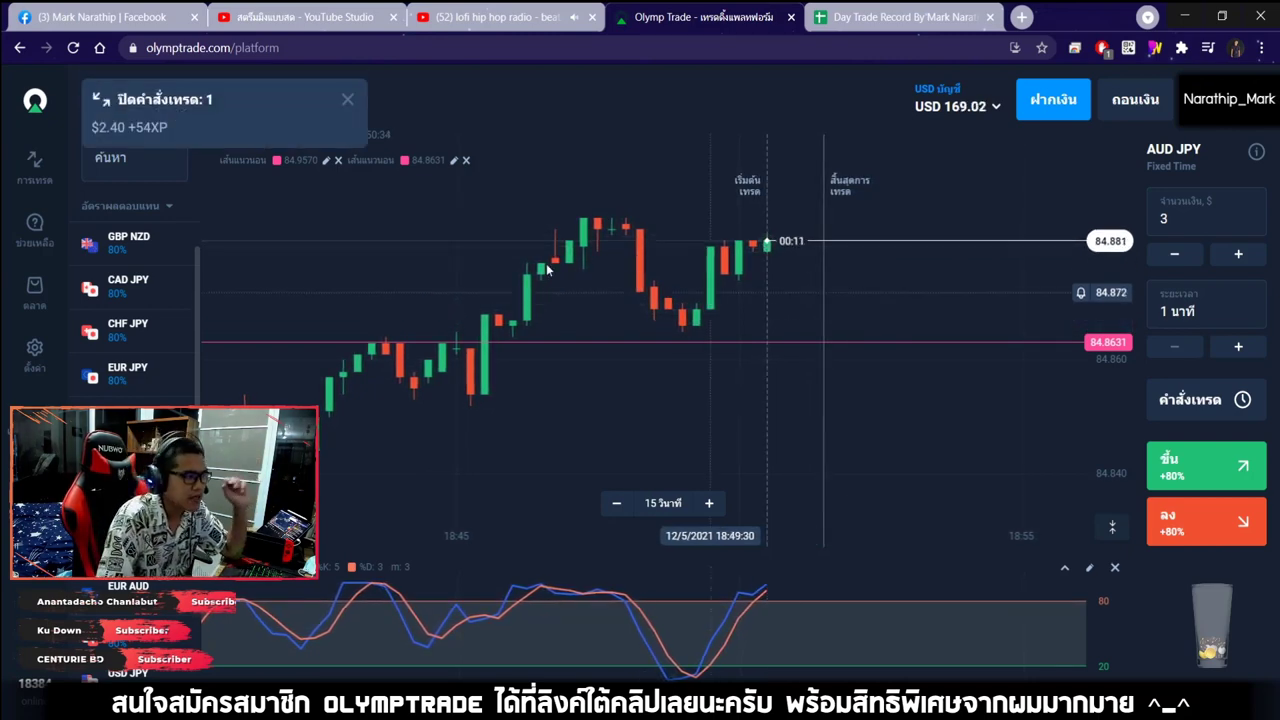
click(347, 102)
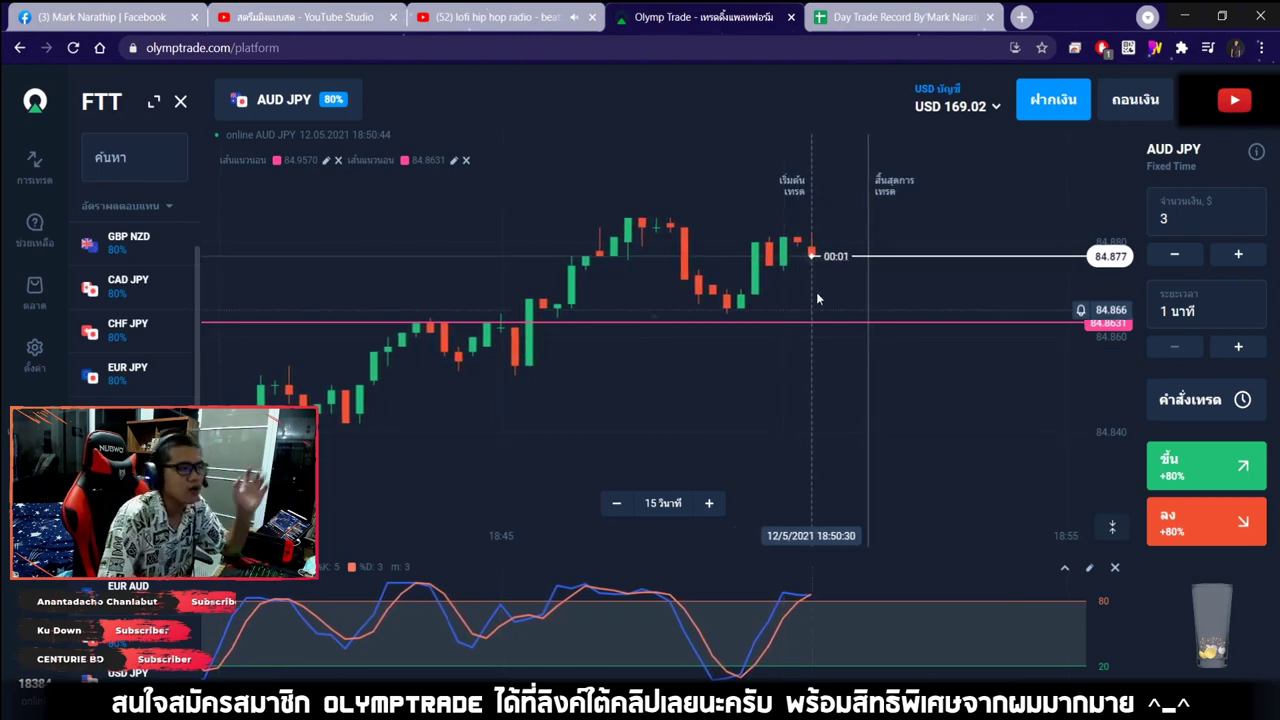
Switch to the Day Trade Record sheet and log trade 1 with a stake of 3 and the result ชนะ
click(895, 17)
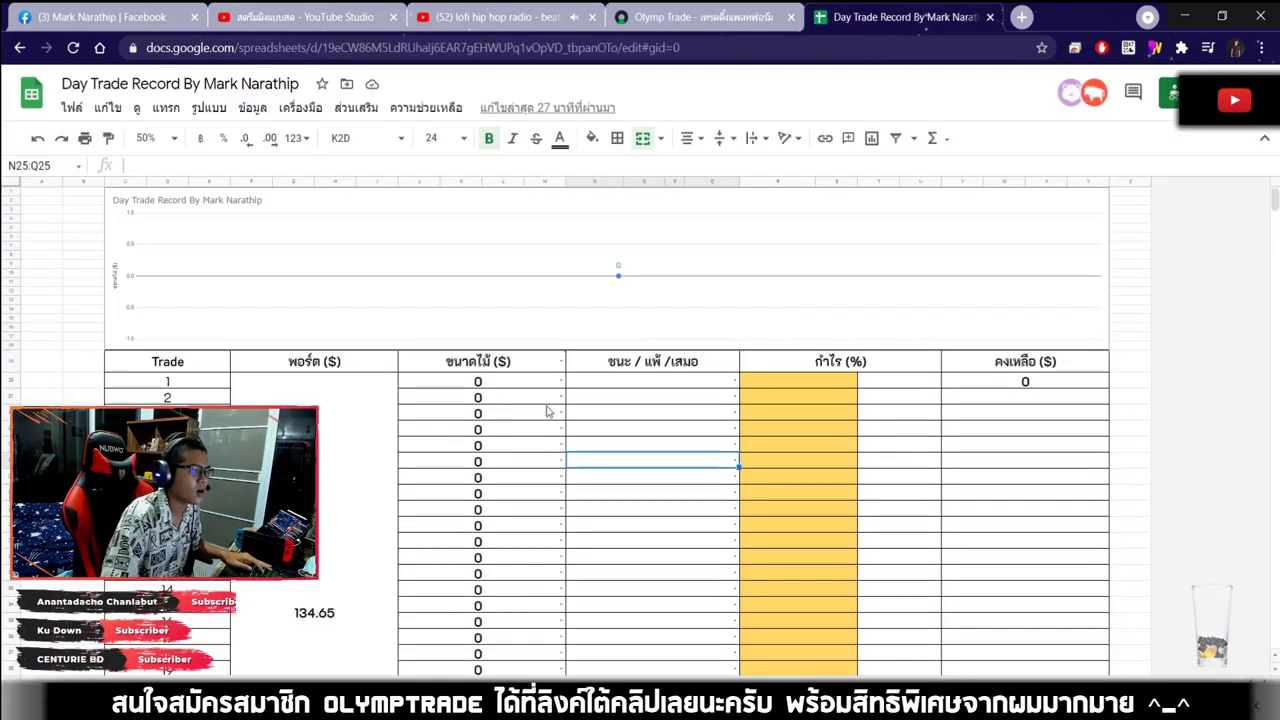
click(523, 382)
text(0)
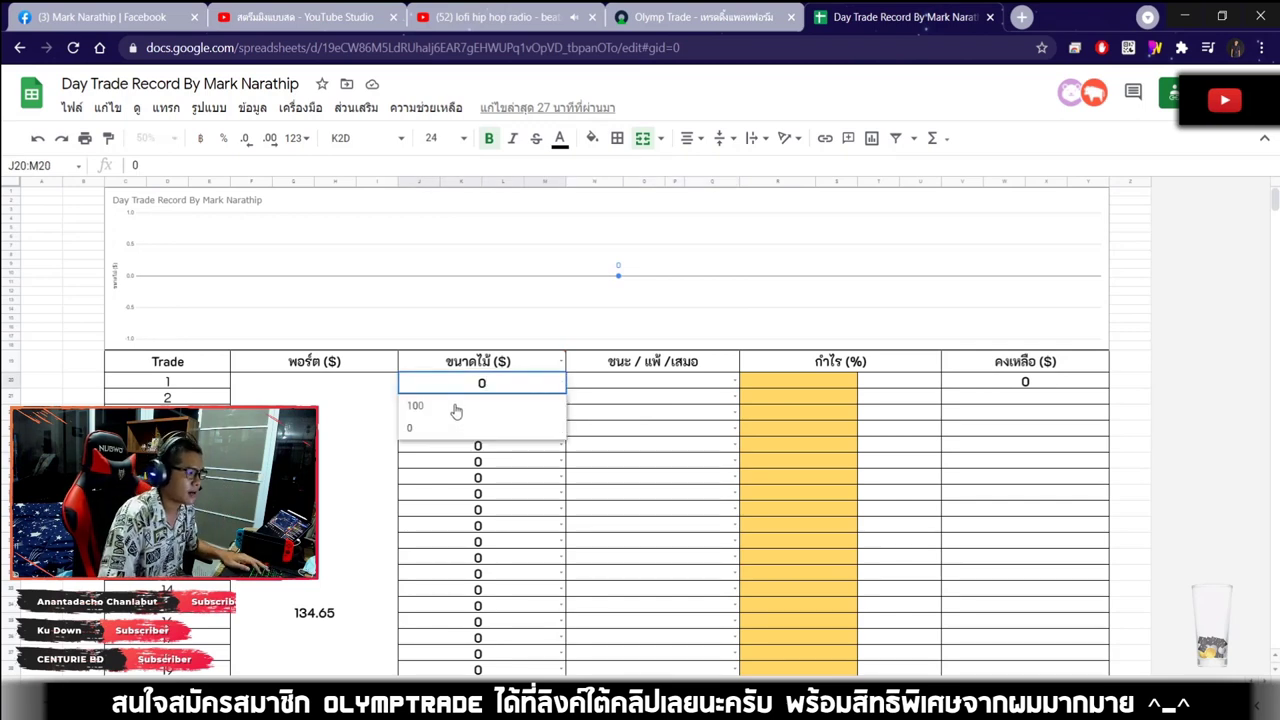
key(Return)
double_click(610, 384)
click(595, 410)
Enter 80 as the profit percentage of trade 1
click(757, 382)
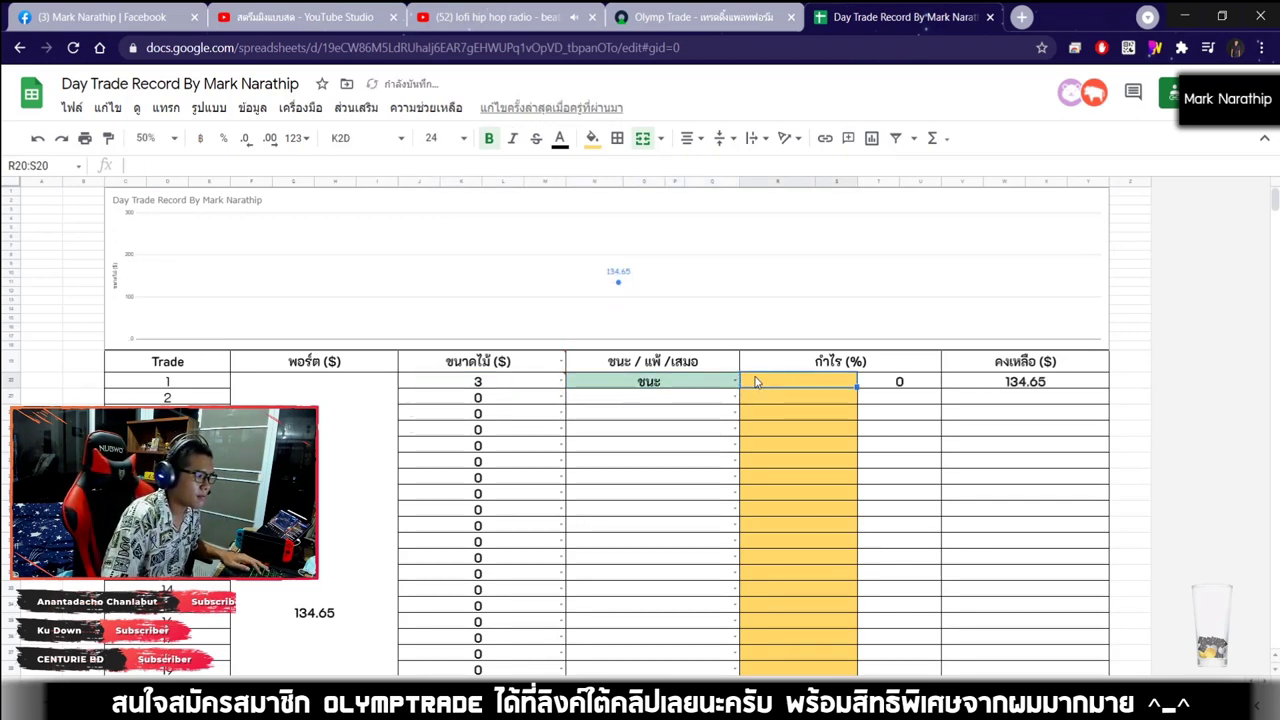
double_click(829, 382)
key(Escape)
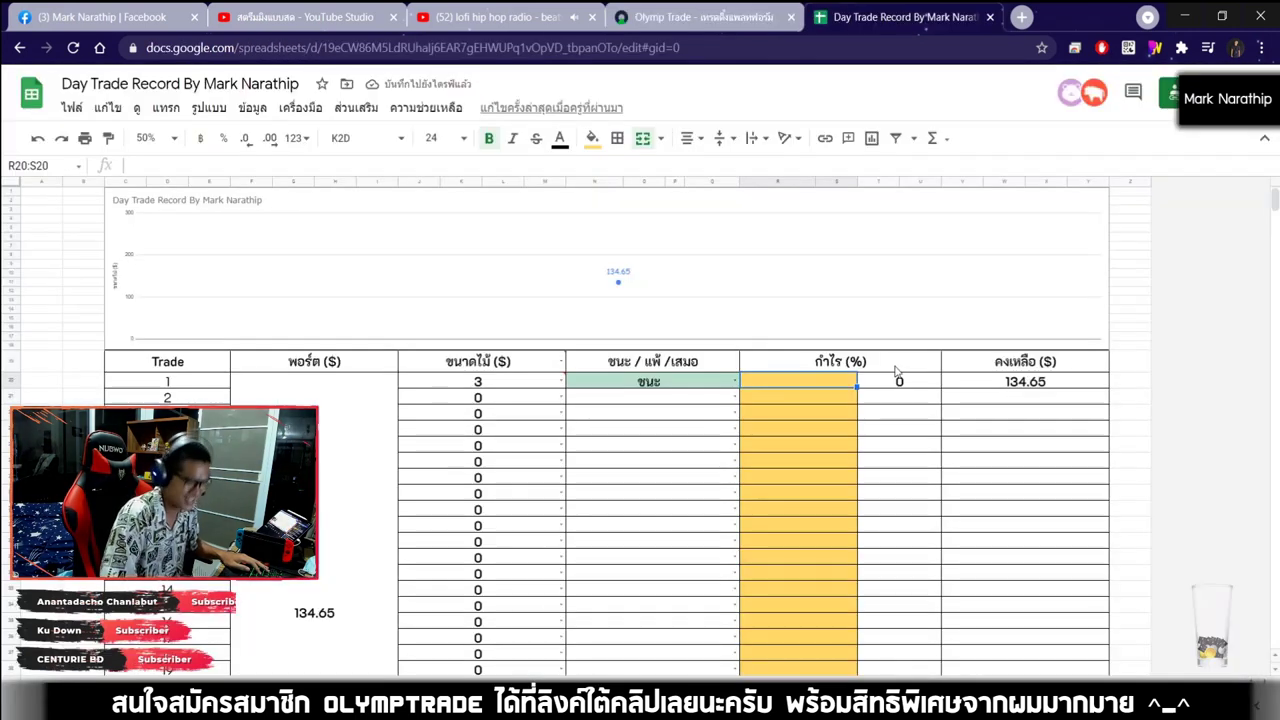
text(80)
key(Return)
Enter a stake of 3 for trade 2 and select its result cell
click(509, 402)
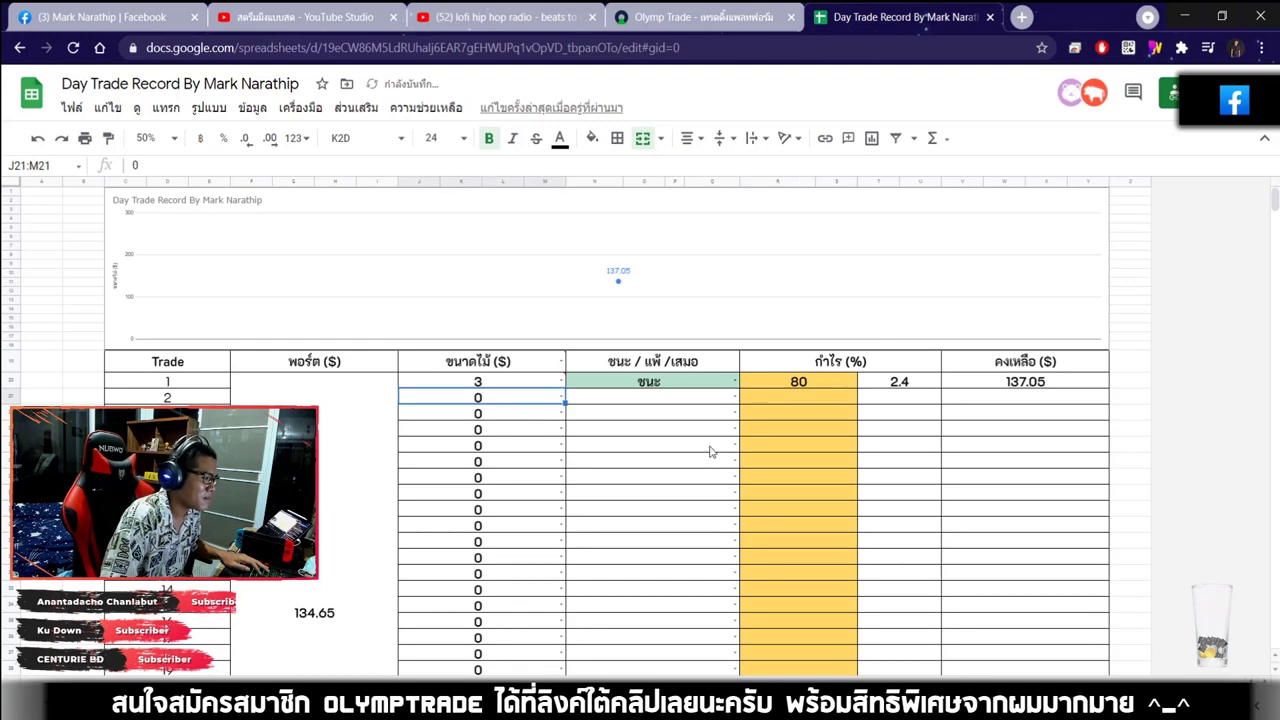
text(3)
key(Return)
click(672, 444)
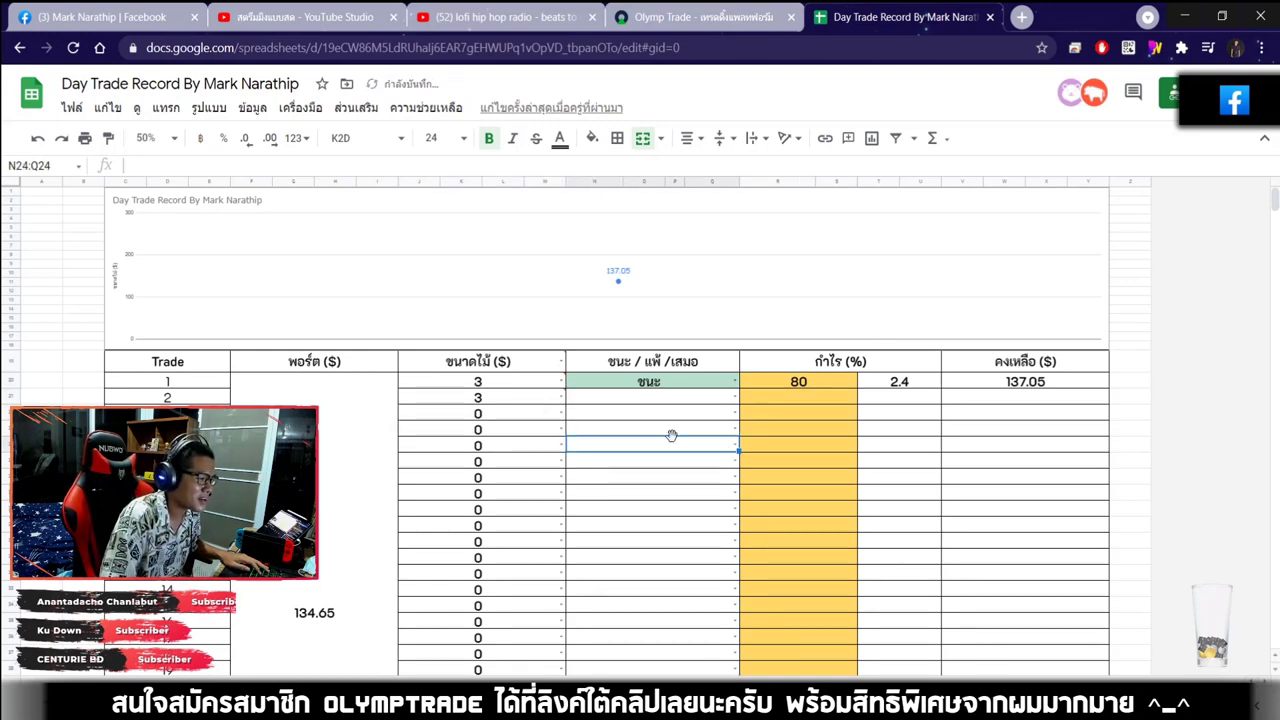
click(653, 400)
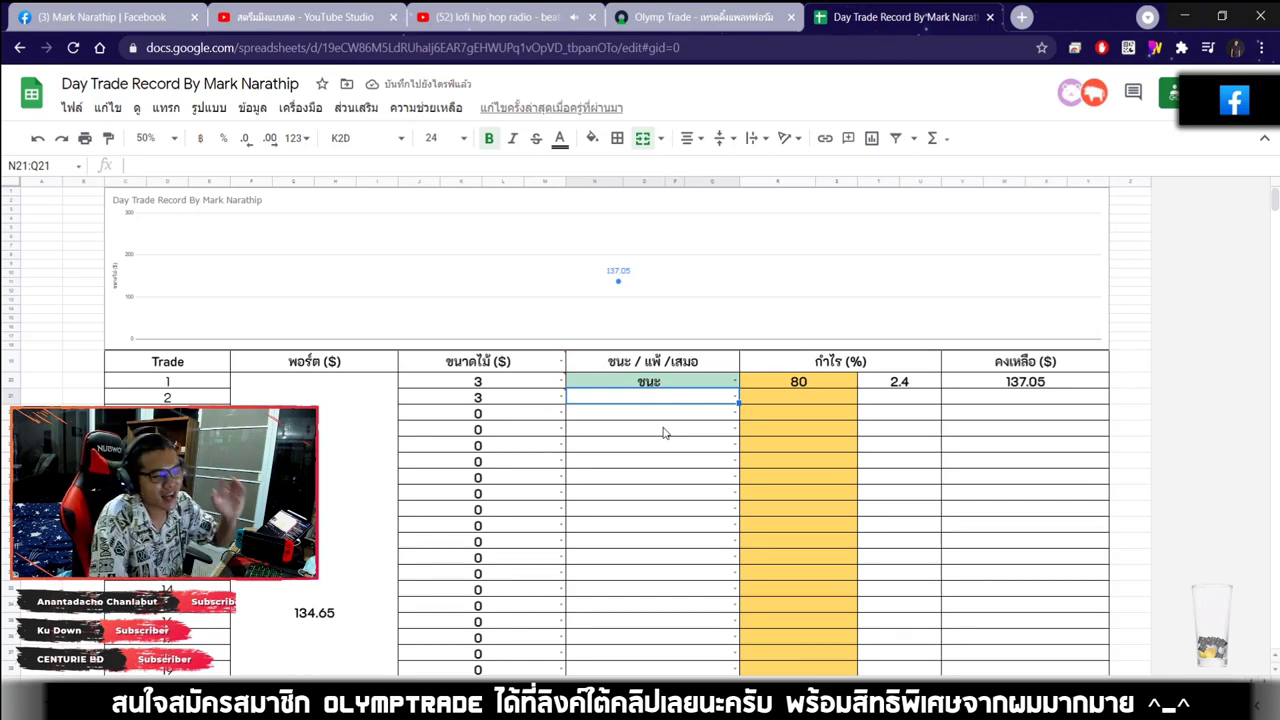
Examine the total profit in the sheet's summary row and return to the result cell of trade 2
scroll(830, 360, down, 5)
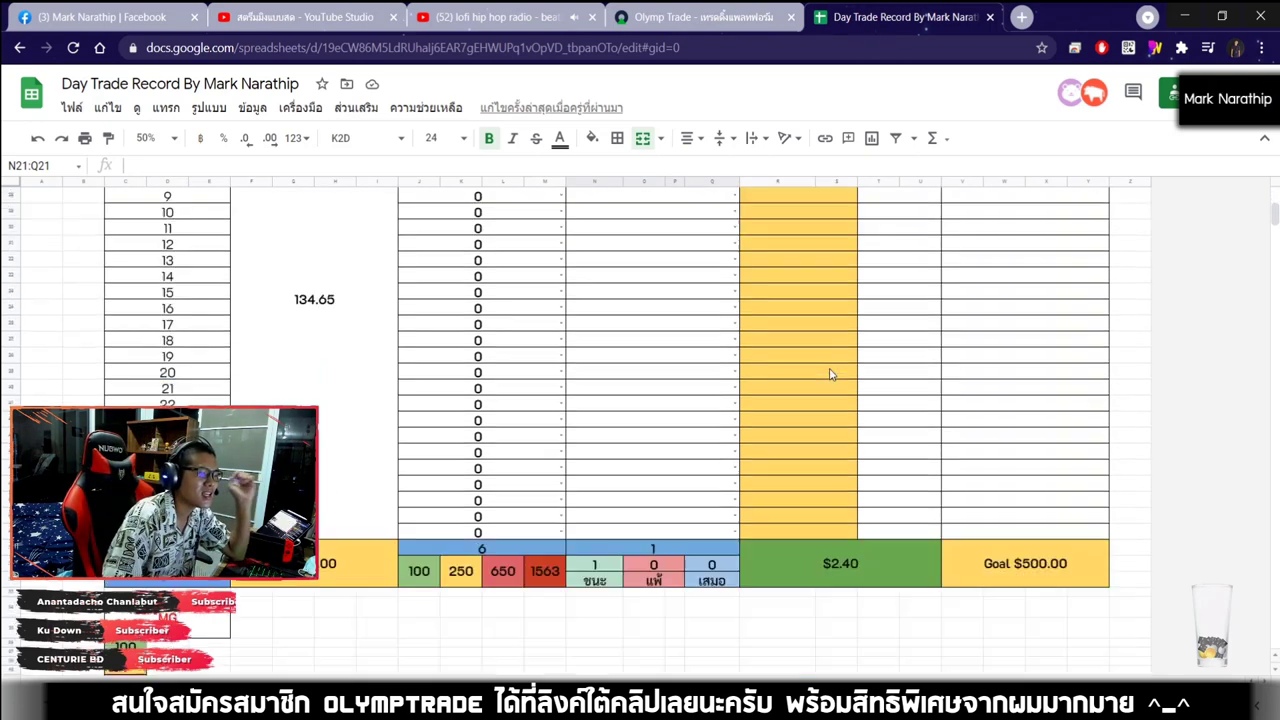
click(835, 360)
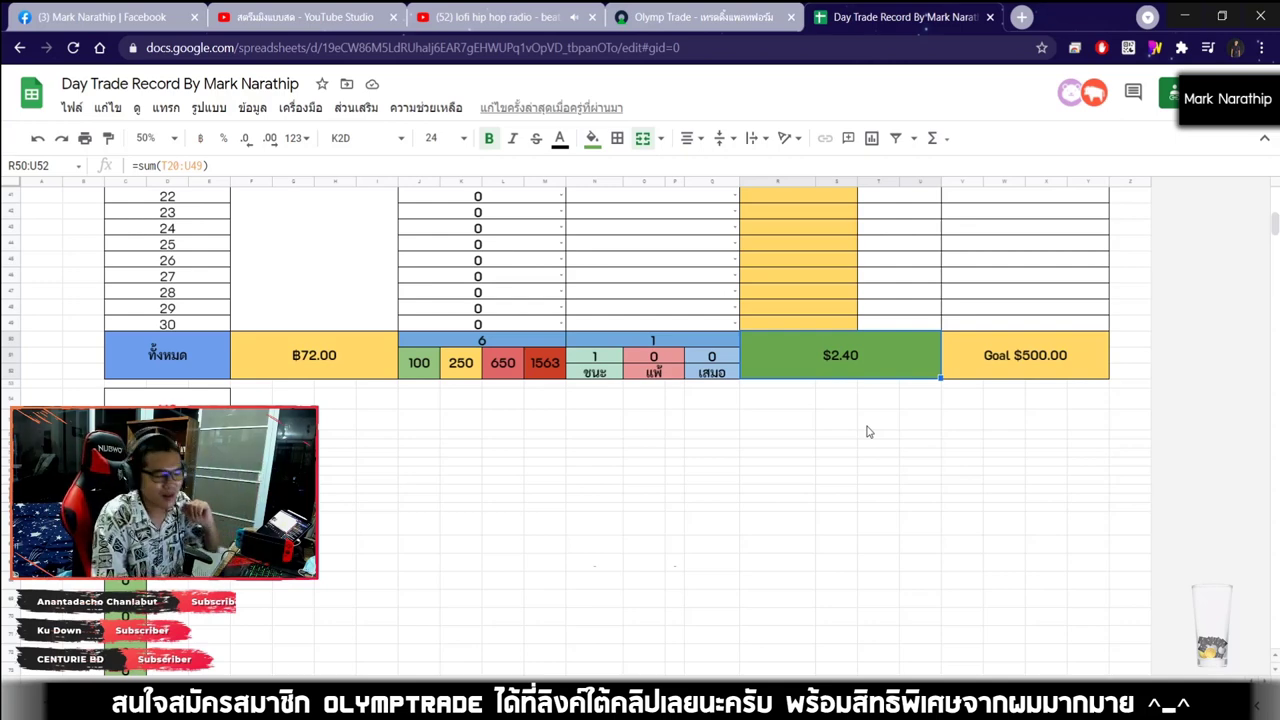
click(770, 401)
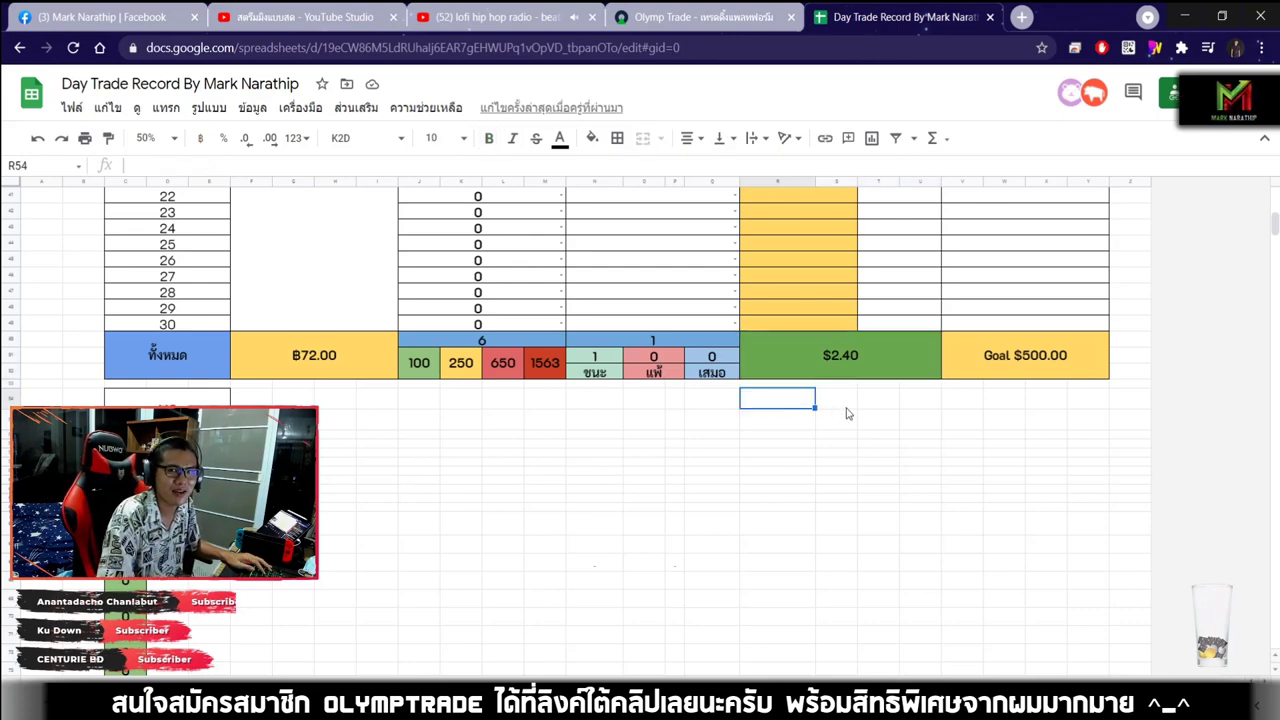
click(847, 366)
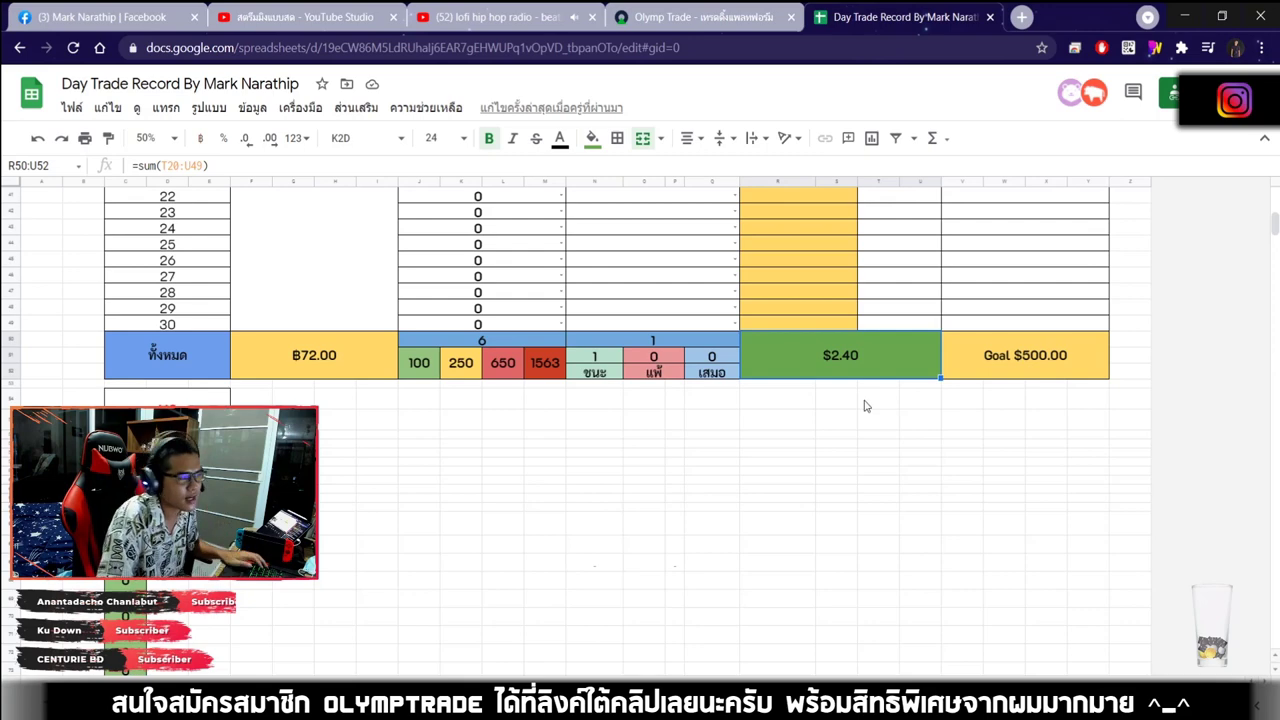
scroll(684, 398, up, 5)
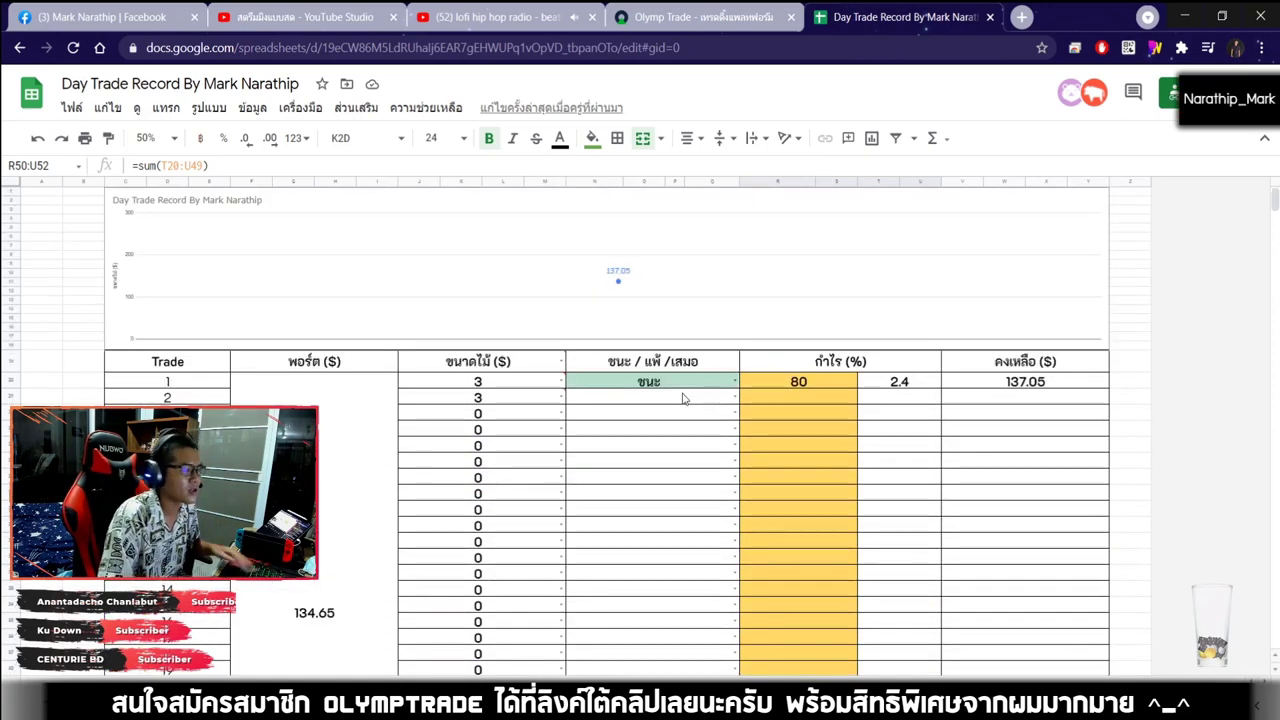
click(655, 398)
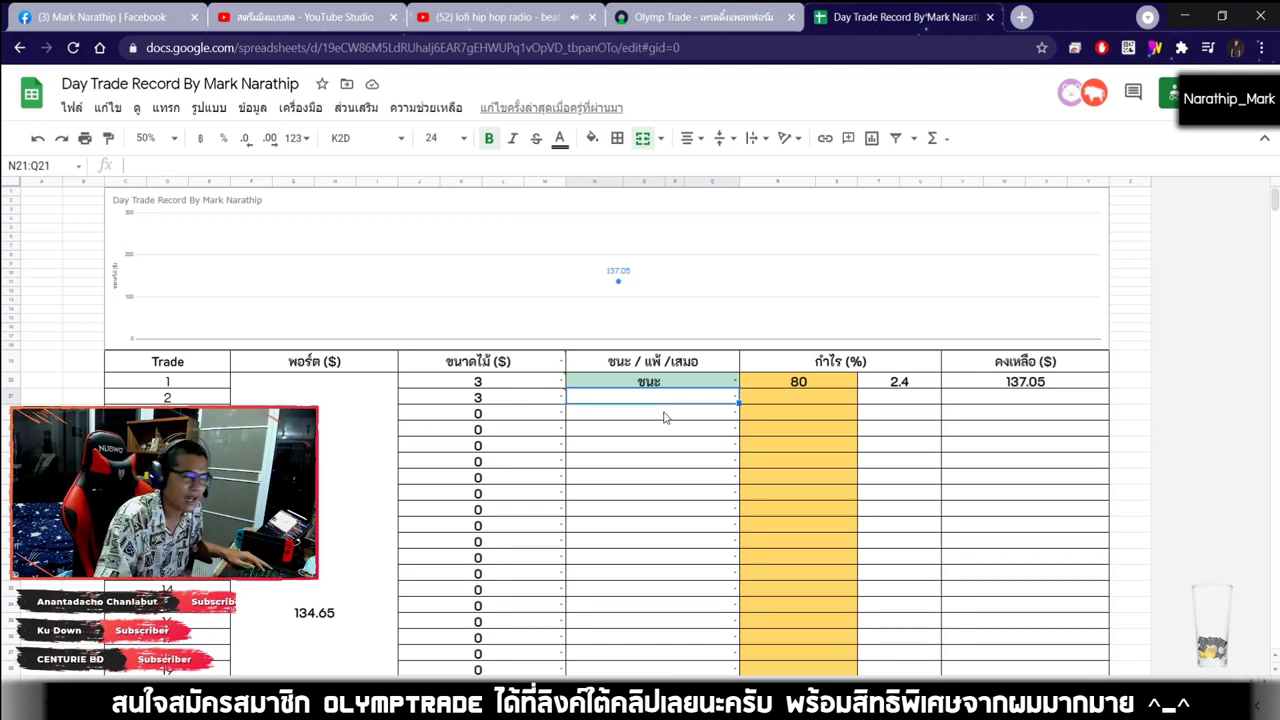
Switch to Olymp Trade, choose the EUR USD pair and place a $3 one-minute down trade
click(712, 27)
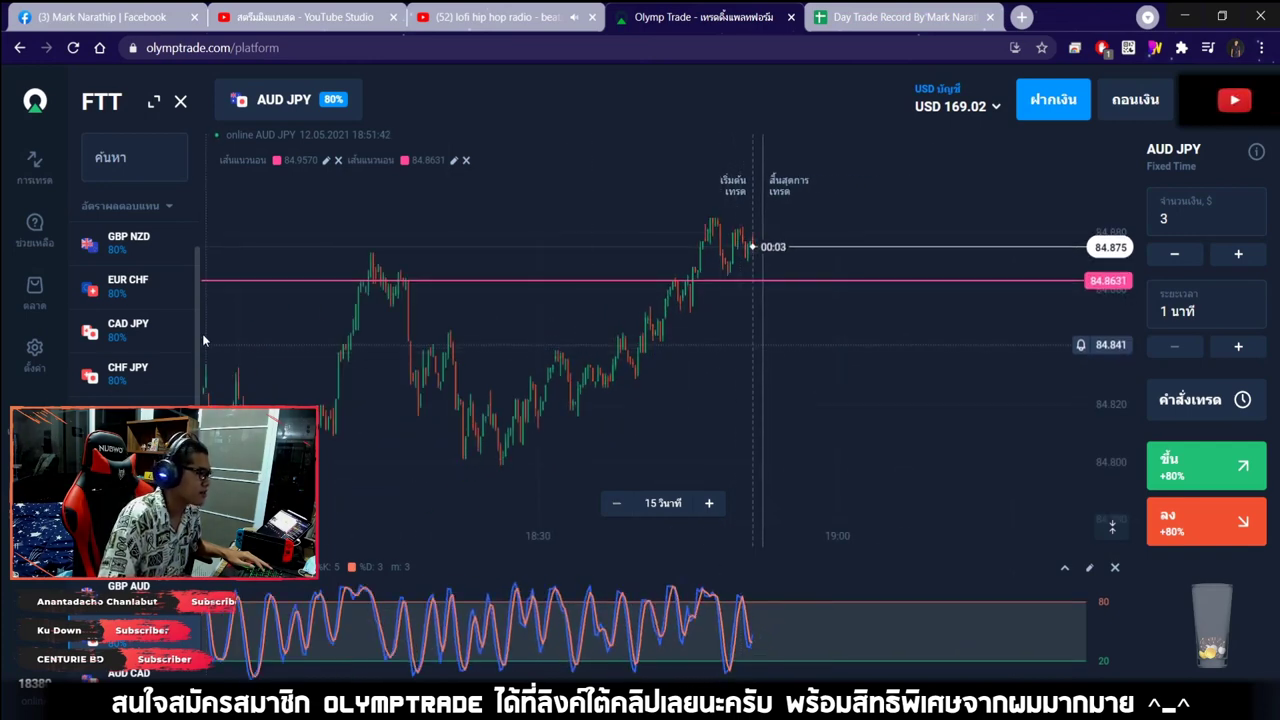
scroll(150, 300, up, 3)
click(147, 248)
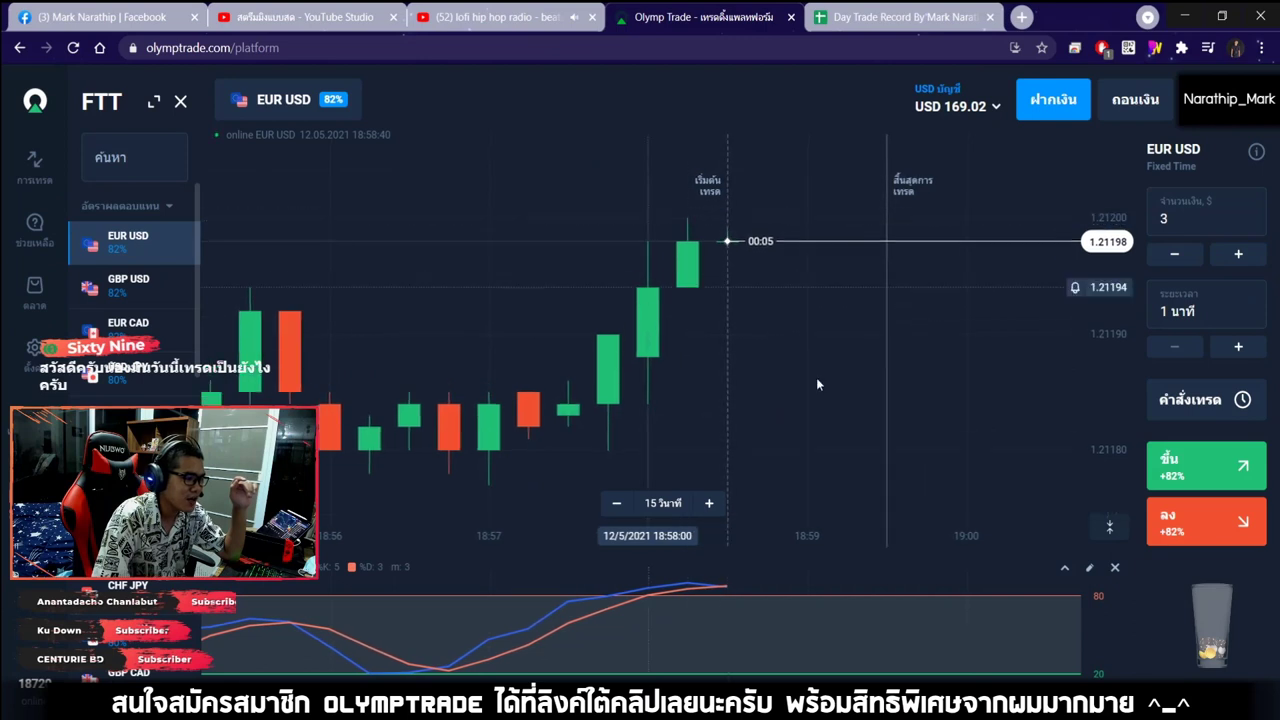
scroll(716, 340, up, 3)
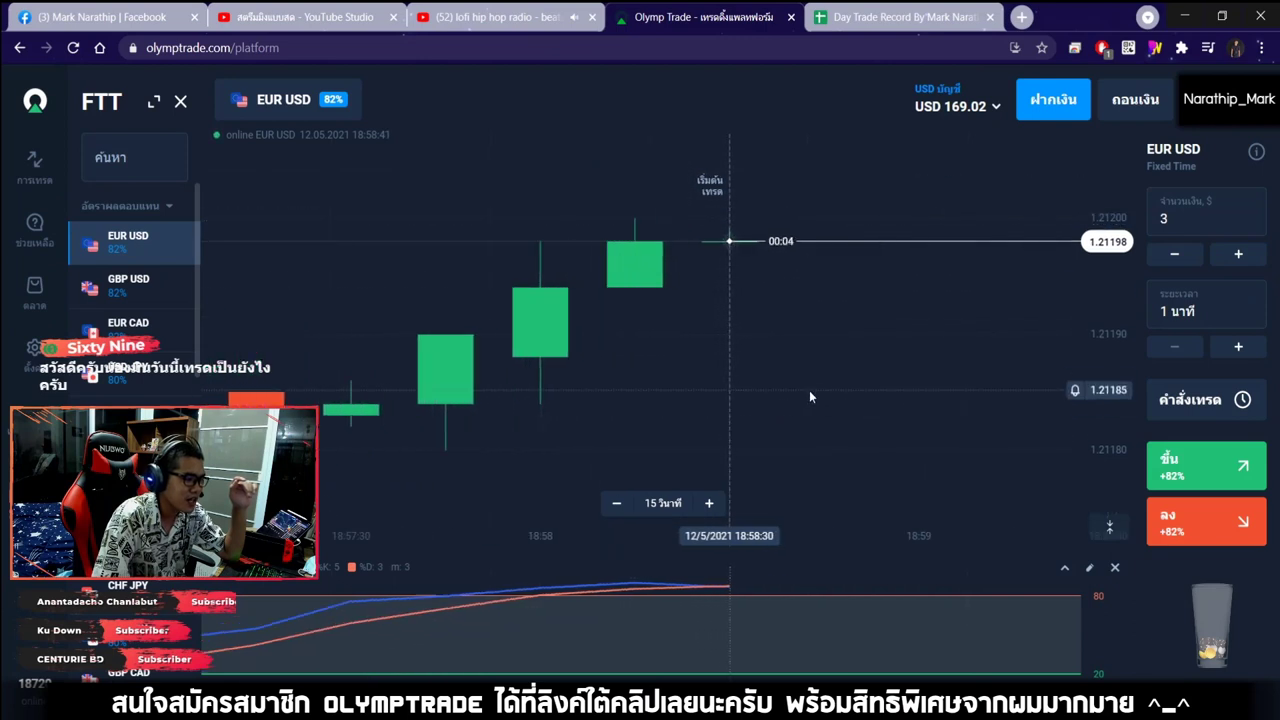
click(1228, 533)
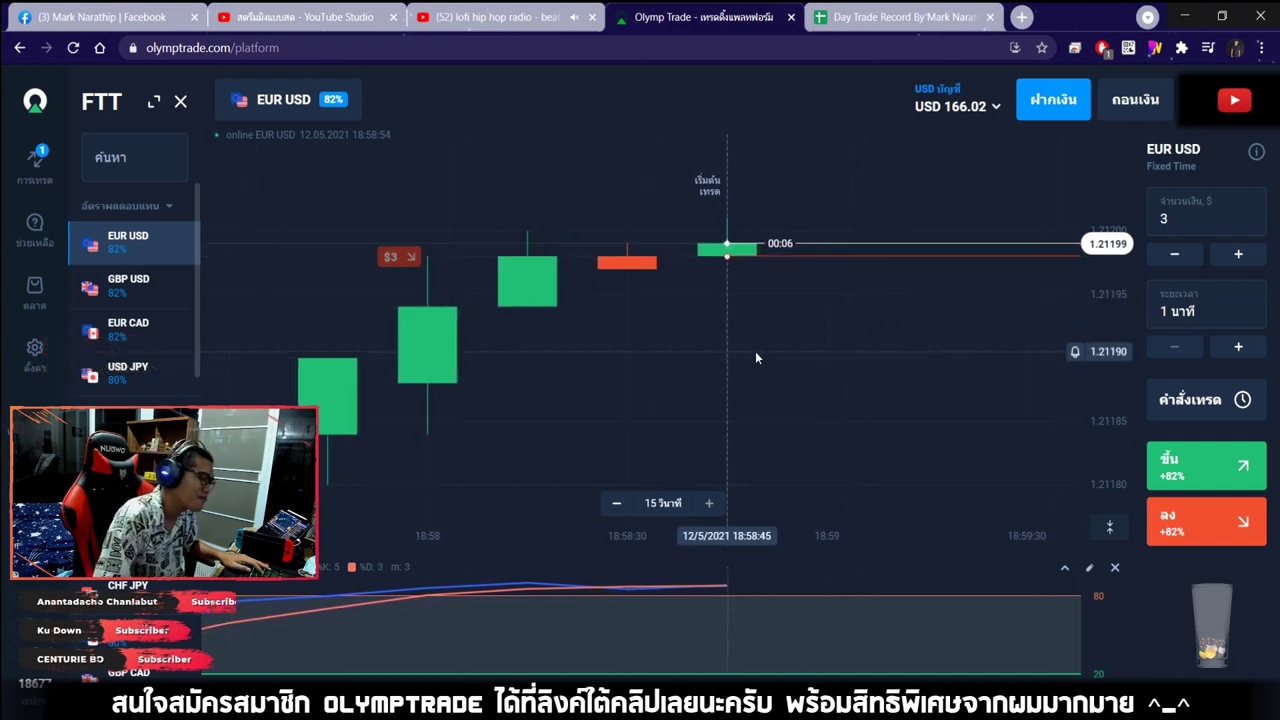
Draw a long downward arrow above the EUR USD candles along the overall price decline
scroll(875, 394, down, 3)
scroll(875, 396, down, 5)
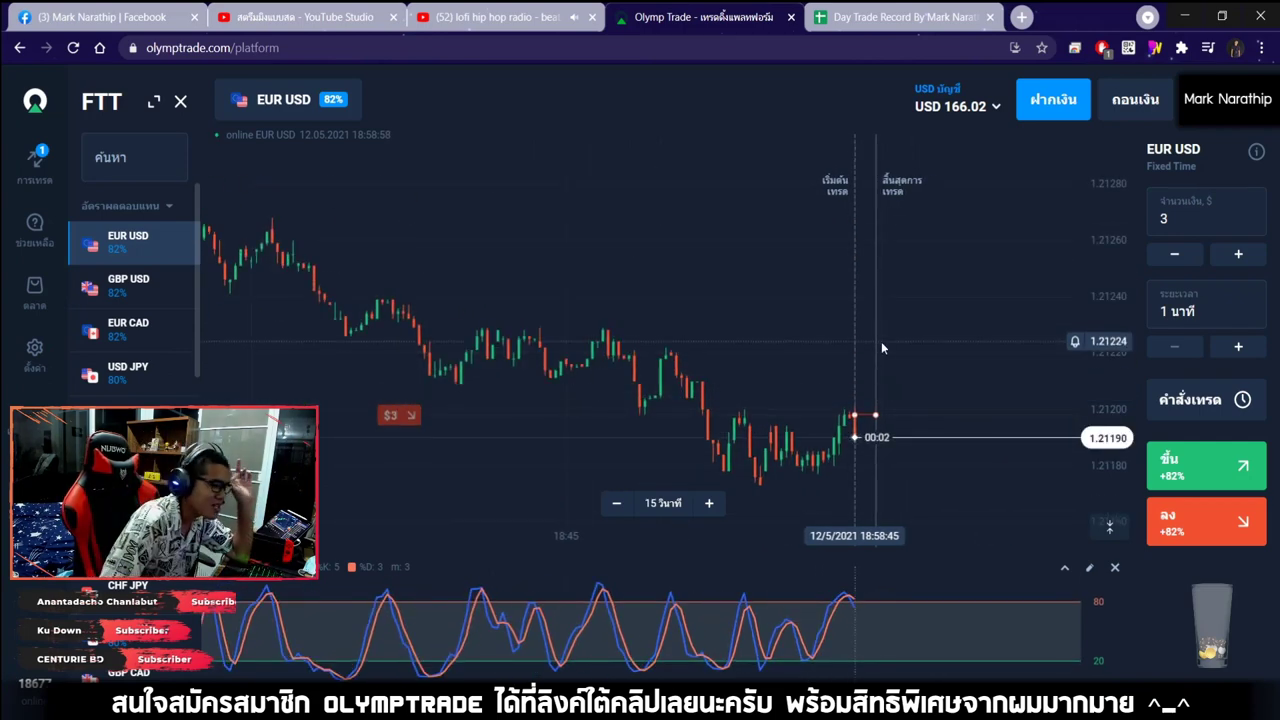
scroll(870, 380, down, 4)
drag(866, 379, 917, 372)
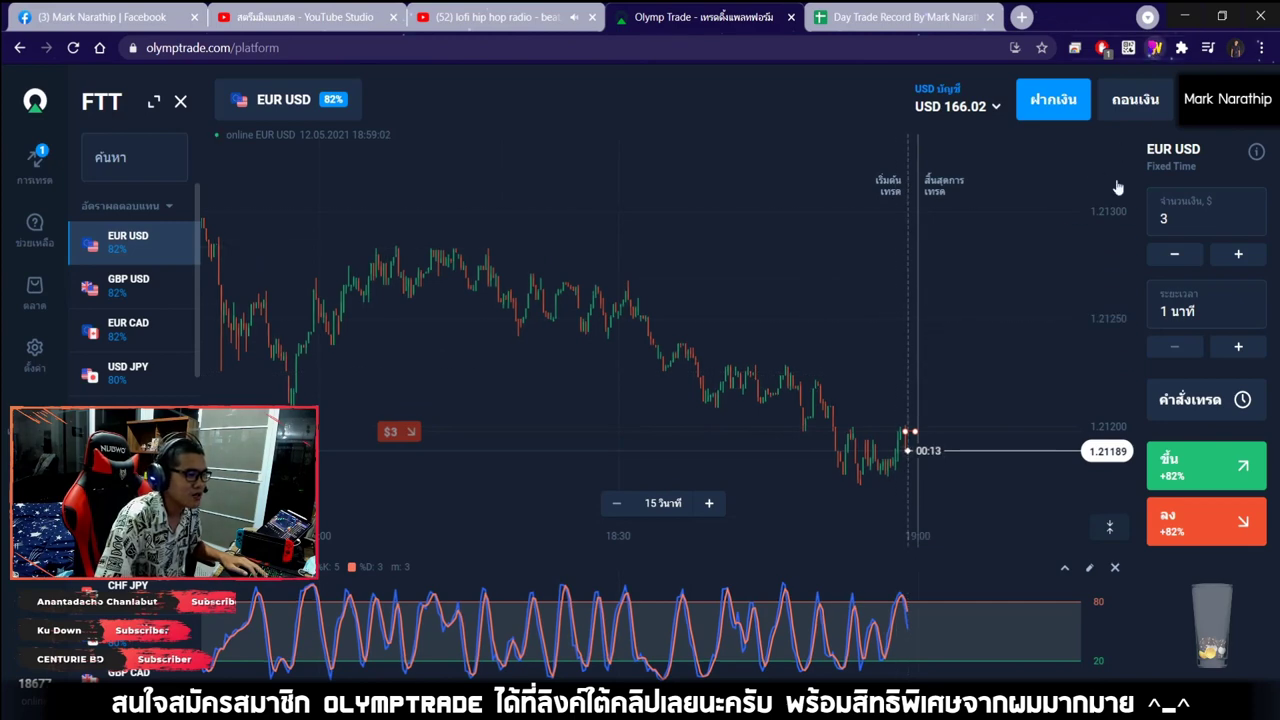
key(ctrl+shift+p)
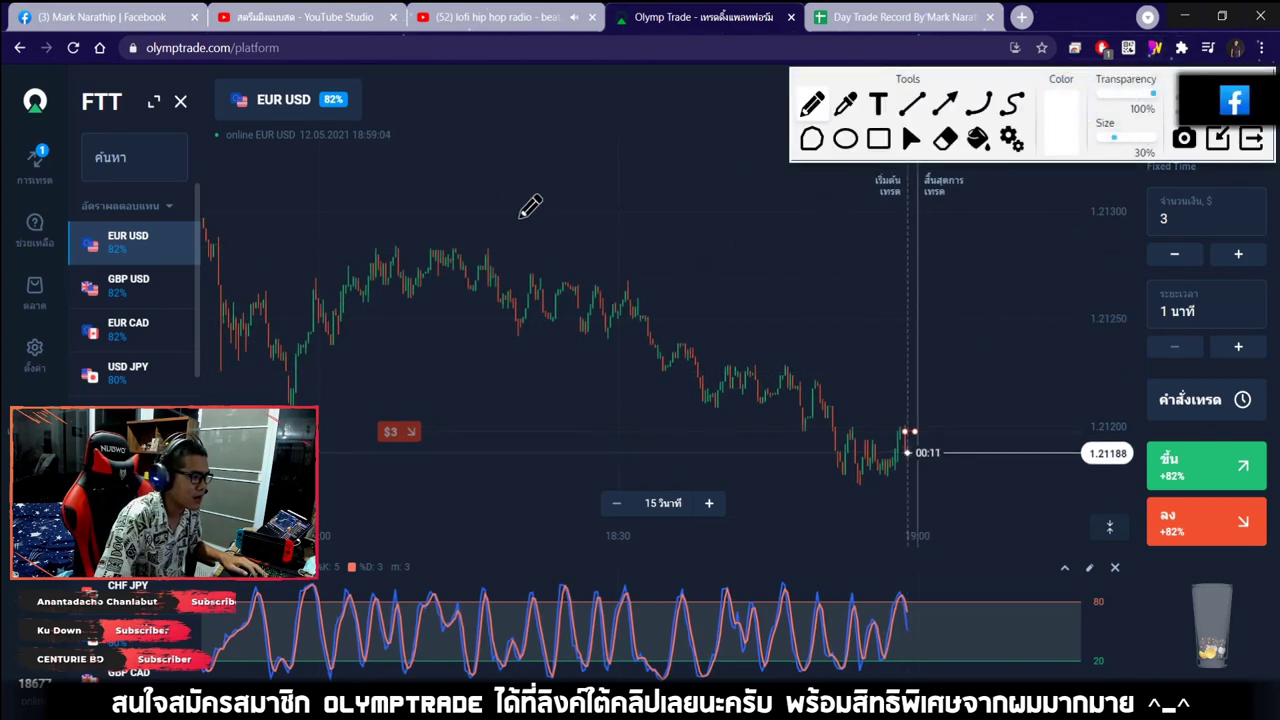
mouse_move(492, 209)
mouse_down()
mouse_move(912, 392)
mouse_move(878, 326)
mouse_move(812, 372)
mouse_up()
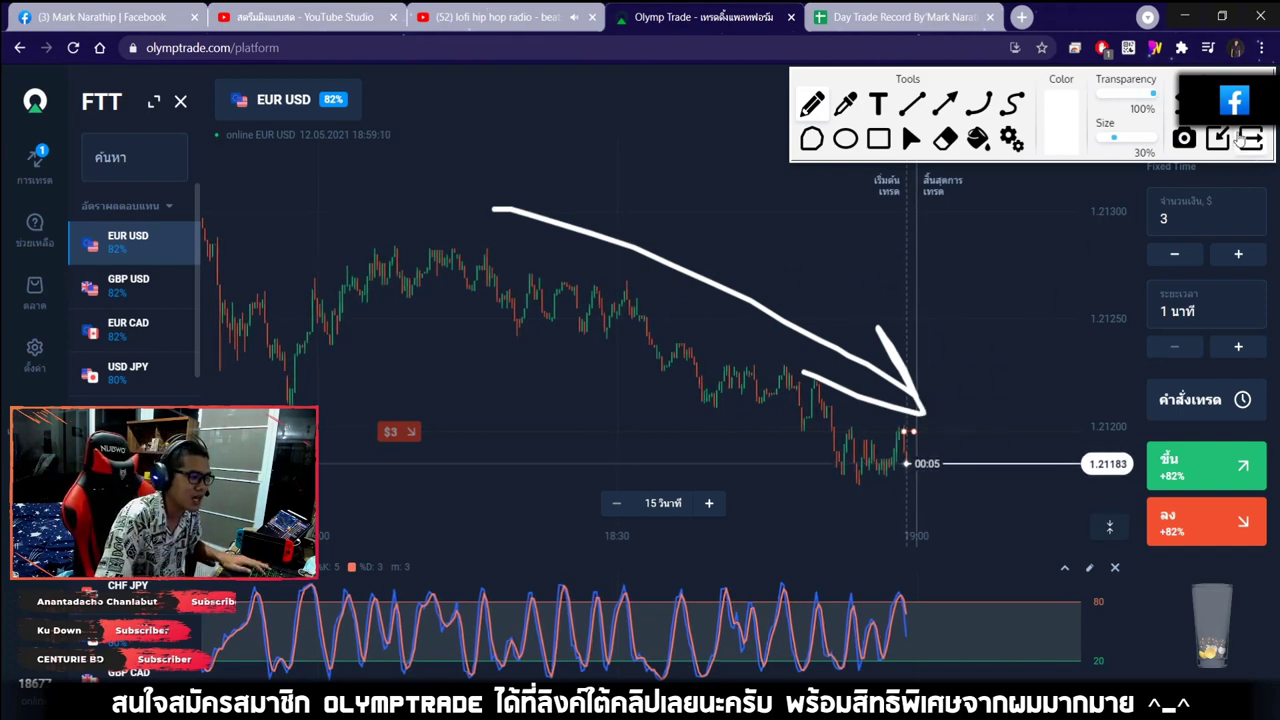
Clear the long trend arrow and draw a downward arrow starting at the end of the open trade's line
click(1240, 139)
click(910, 138)
scroll(931, 371, up, 5)
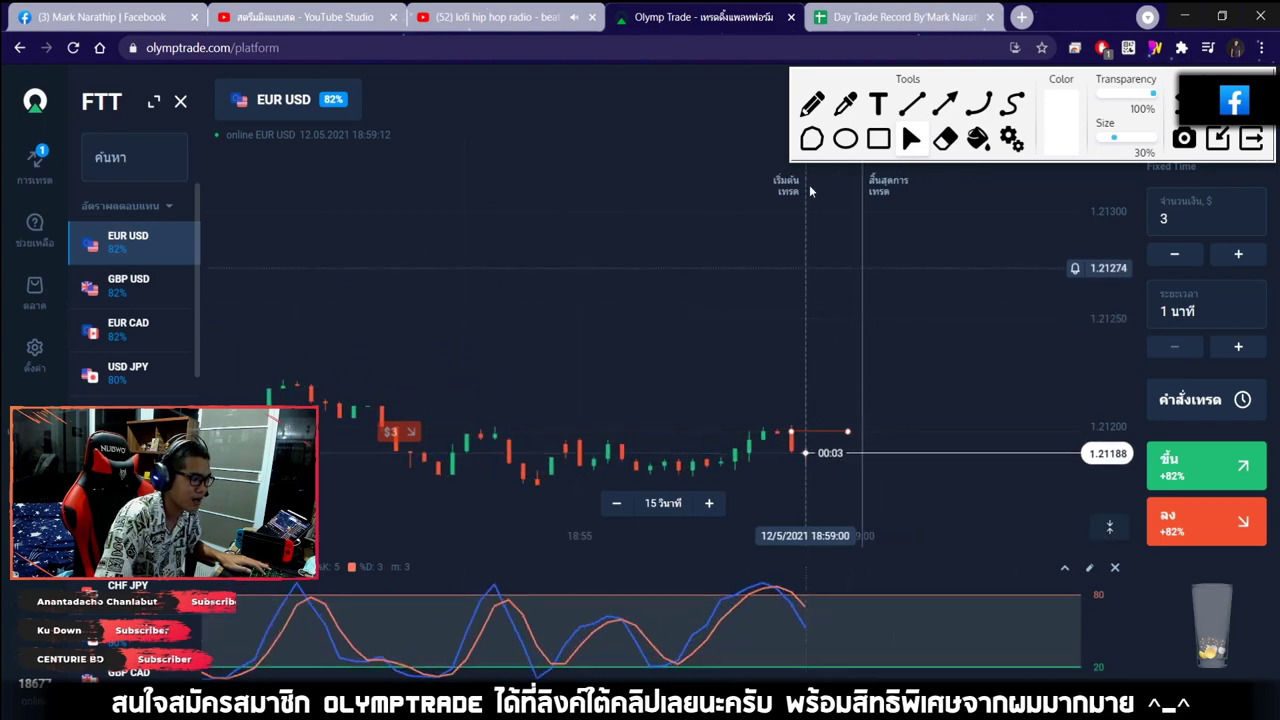
key(p)
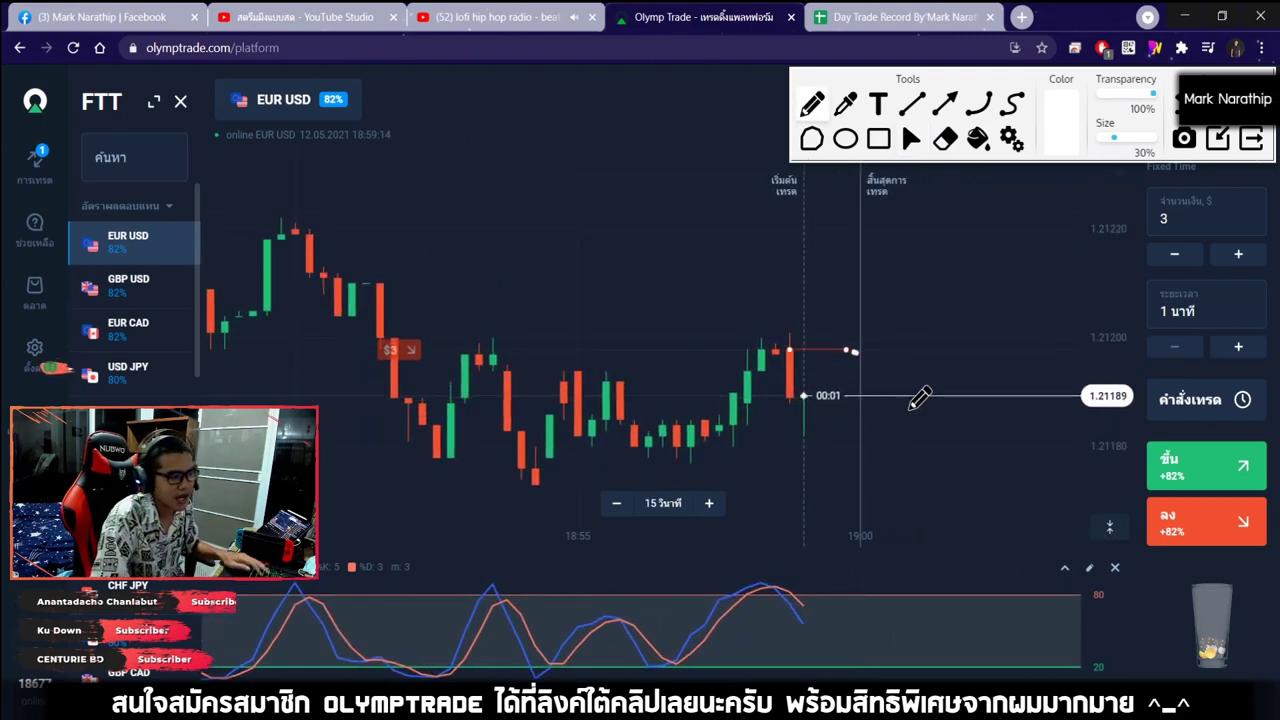
drag(853, 352, 1000, 513)
drag(1010, 428, 1000, 515)
drag(890, 472, 998, 512)
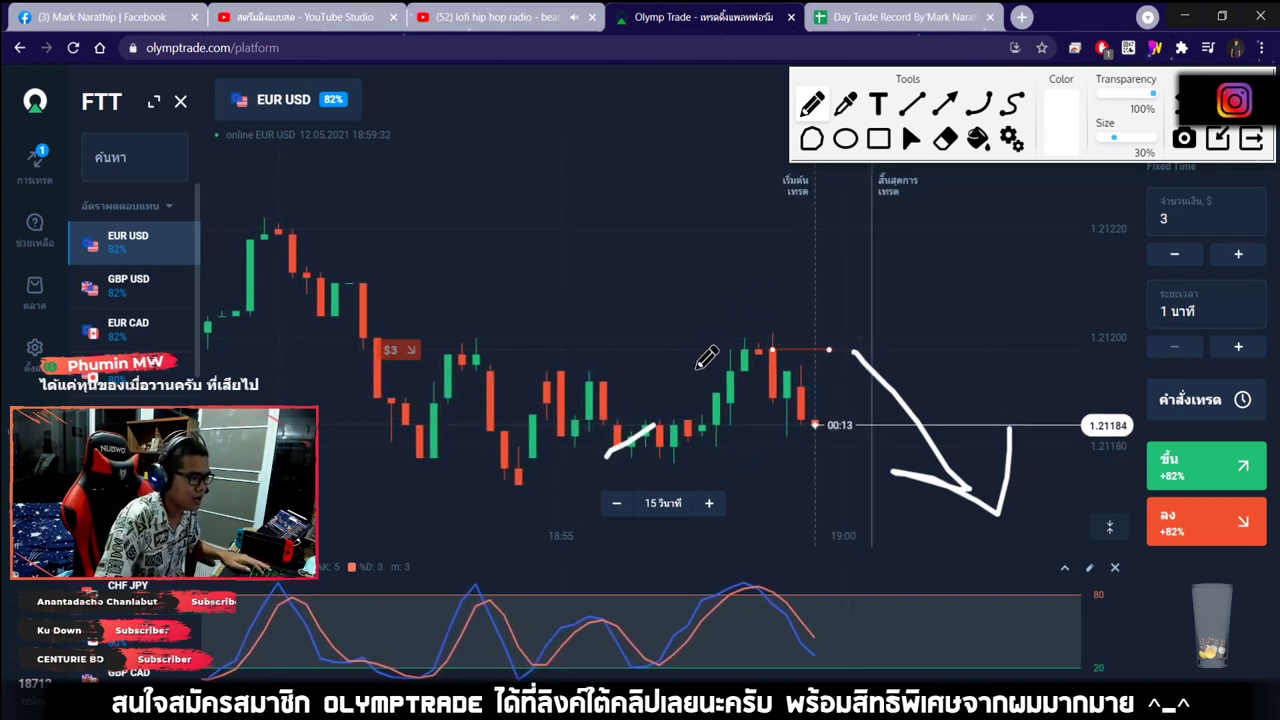
Mark the latest rise with an upward arrow, add a second downward arrow, circle the oscillator's latest peak and close the drawing overlay
mouse_move(724, 352)
mouse_down()
mouse_move(716, 336)
mouse_move(726, 378)
mouse_up()
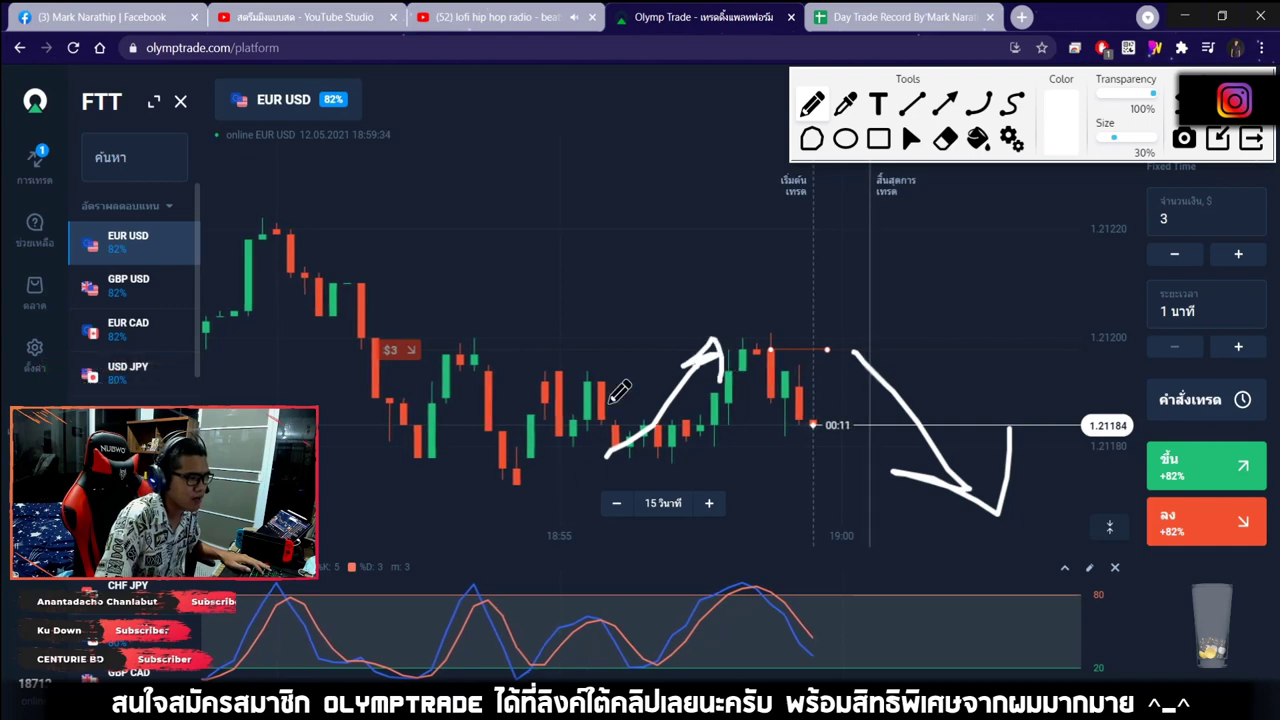
mouse_move(941, 299)
mouse_down()
mouse_move(1005, 413)
mouse_move(1057, 390)
mouse_up()
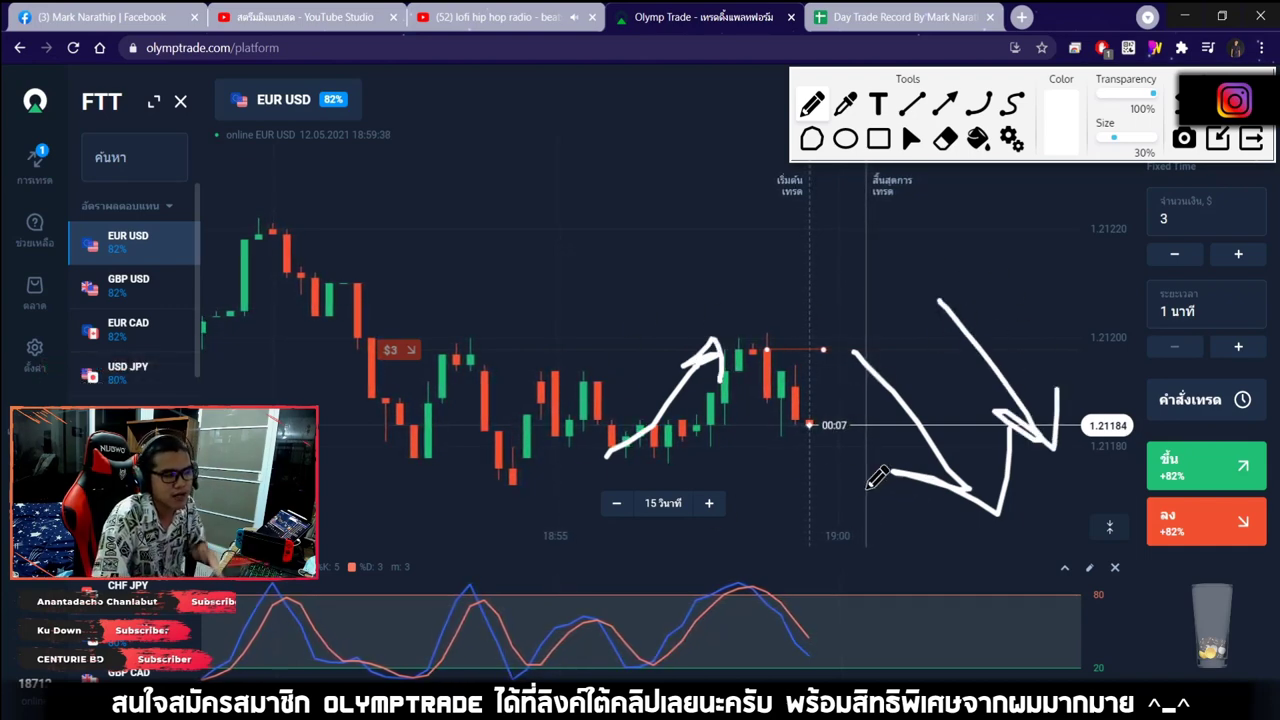
drag(729, 570, 757, 562)
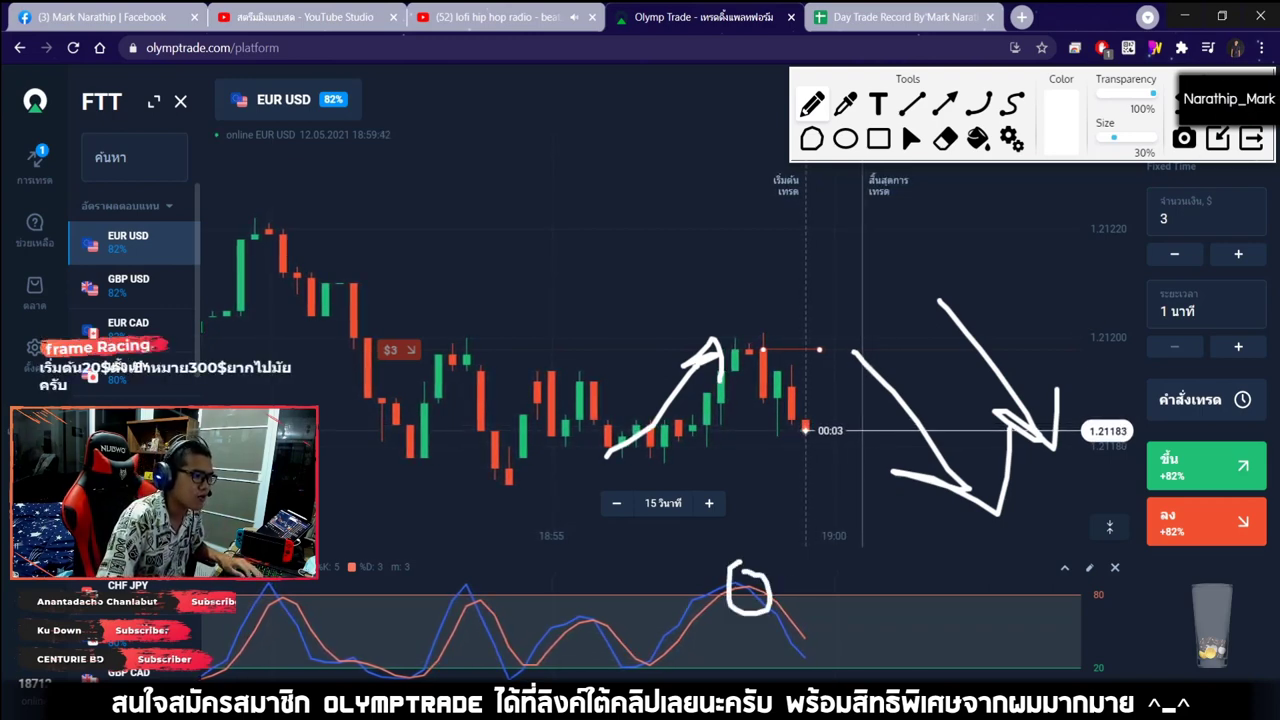
click(1217, 139)
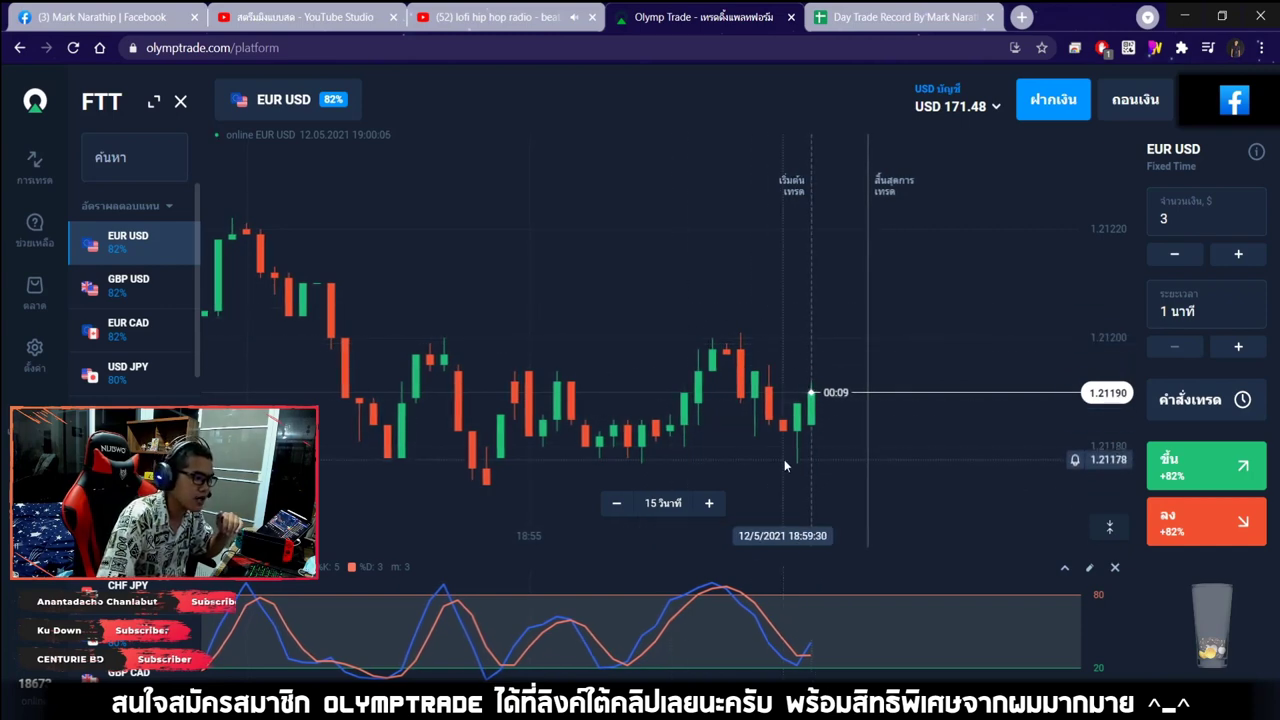
Log trade 2 in the Day Trade Record sheet as ชนะ with 80 percent profit and return to Olymp Trade
click(890, 17)
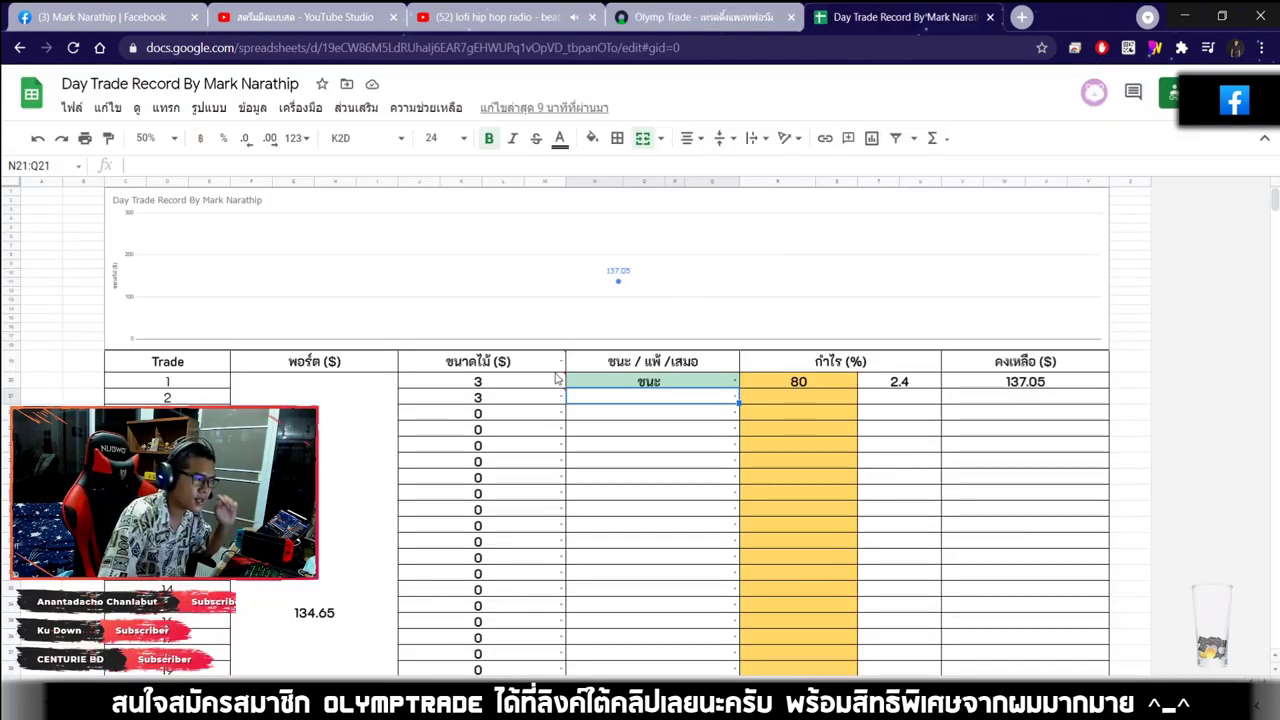
click(806, 492)
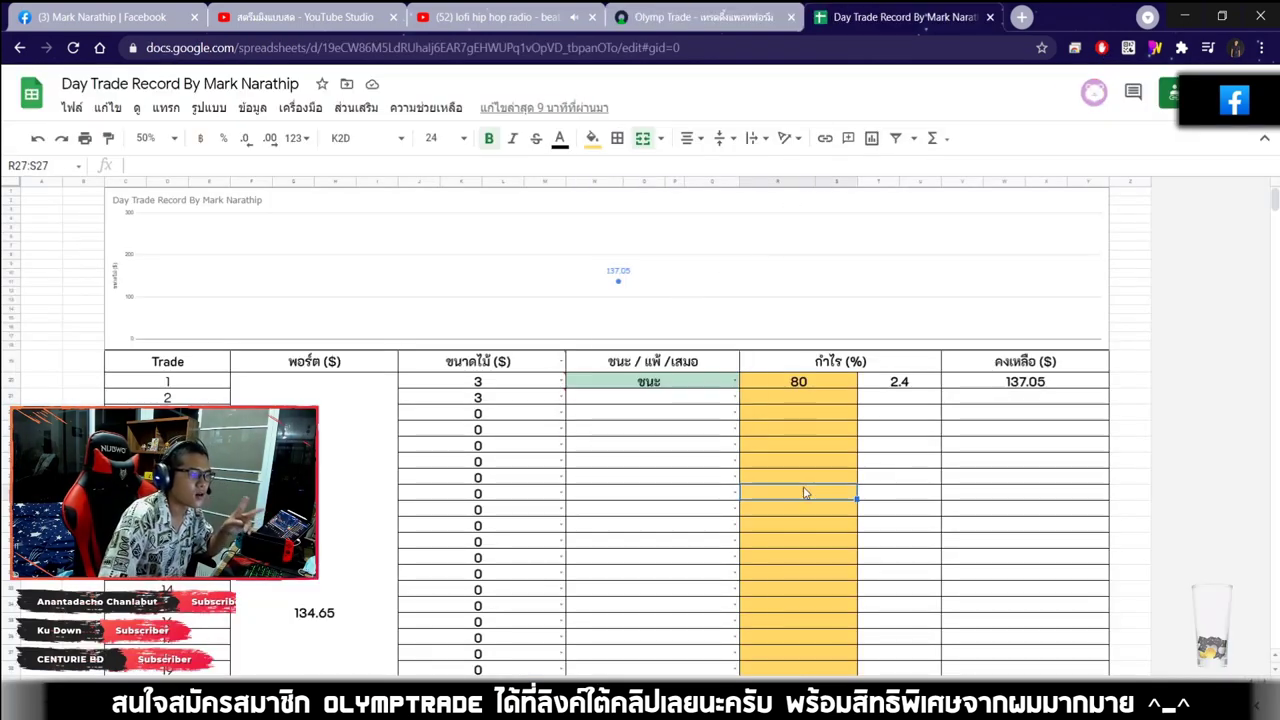
double_click(656, 399)
click(590, 421)
click(797, 402)
text(80)
key(Return)
click(700, 17)
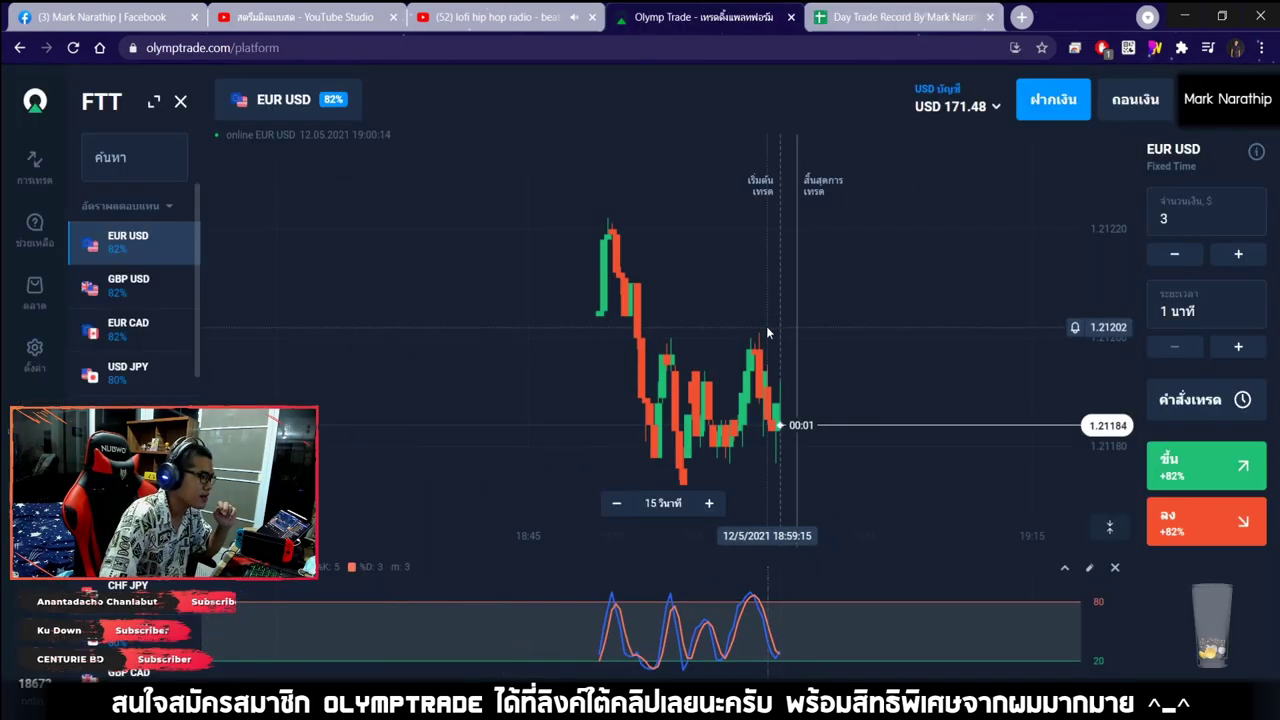
Set trade 2's profit to 82 percent in the Day Trade Record sheet and check the total profit in the summary row
key(ctrl+Tab)
click(805, 399)
text(82)
key(Return)
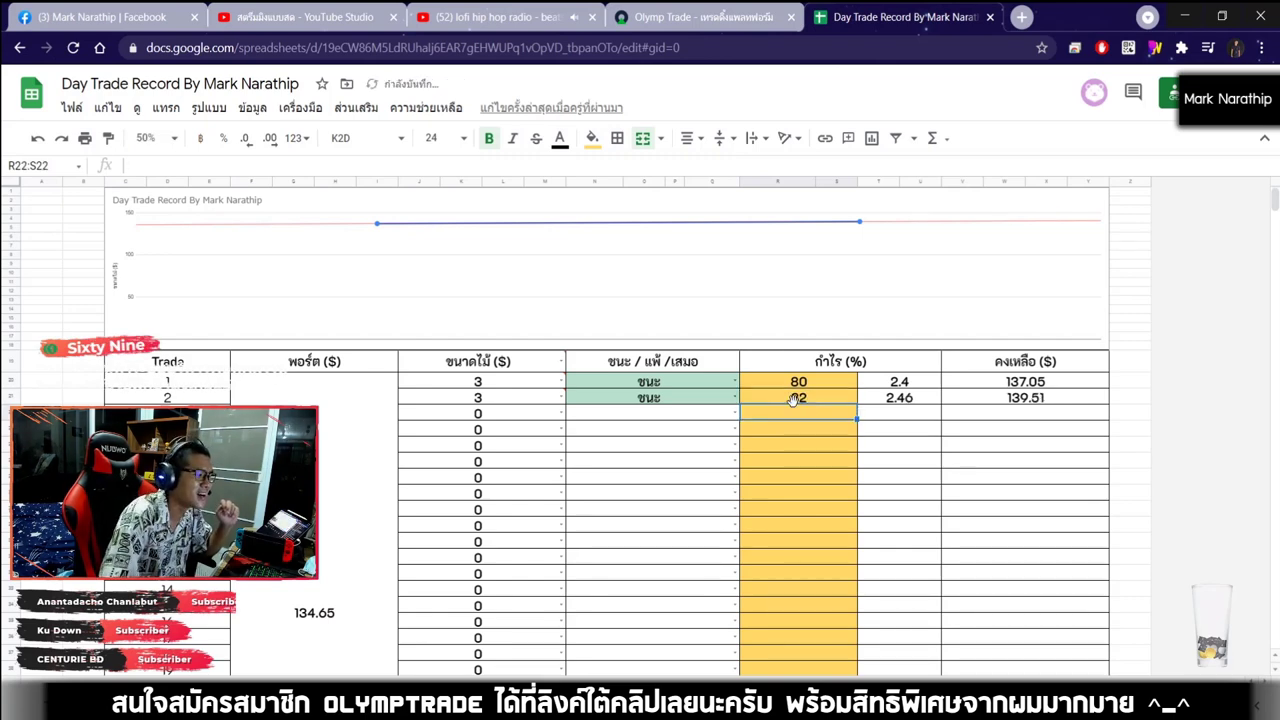
click(825, 446)
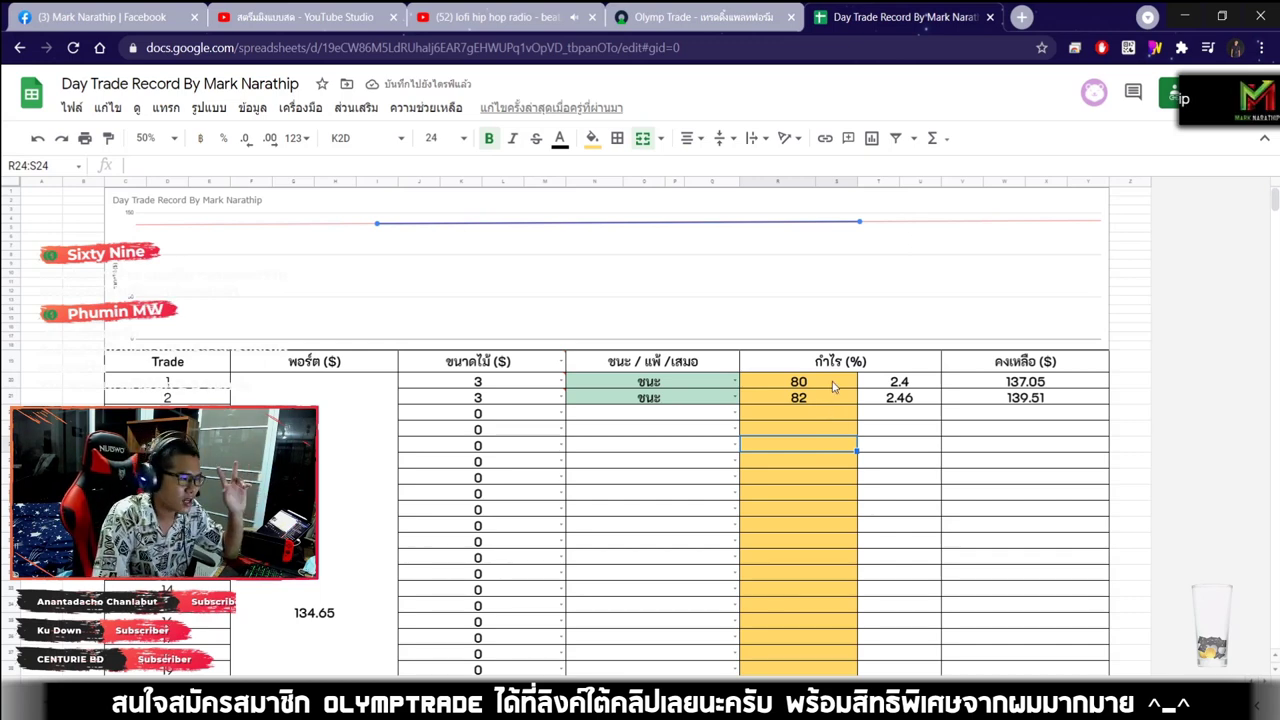
scroll(833, 395, down, 6)
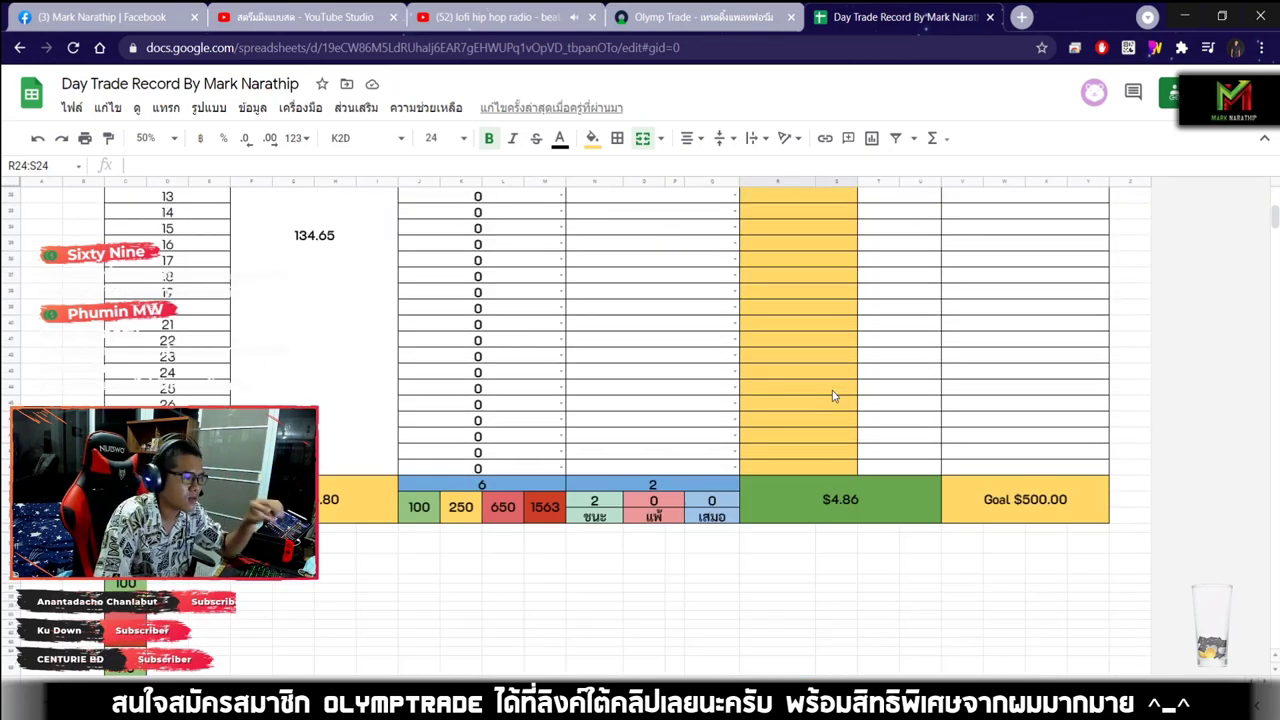
click(862, 305)
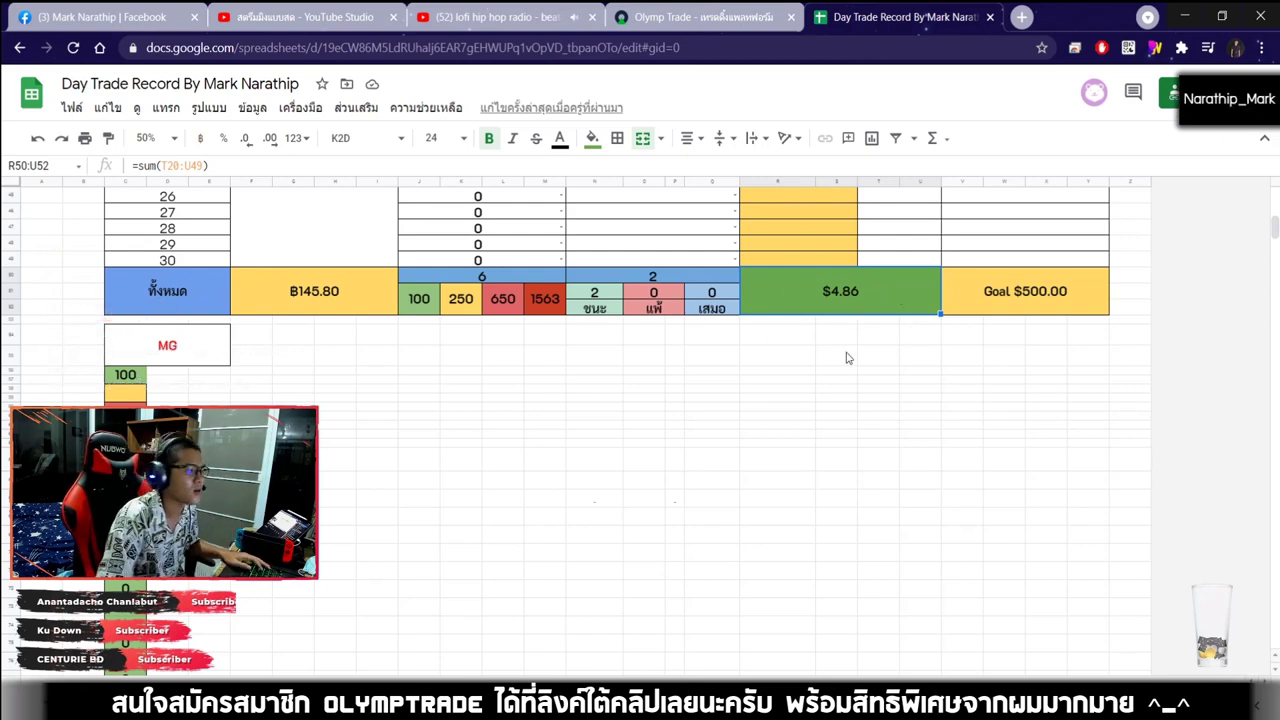
Enter a stake of 3 dollars for trade 3 in the record sheet
scroll(837, 423, up, 6)
click(540, 416)
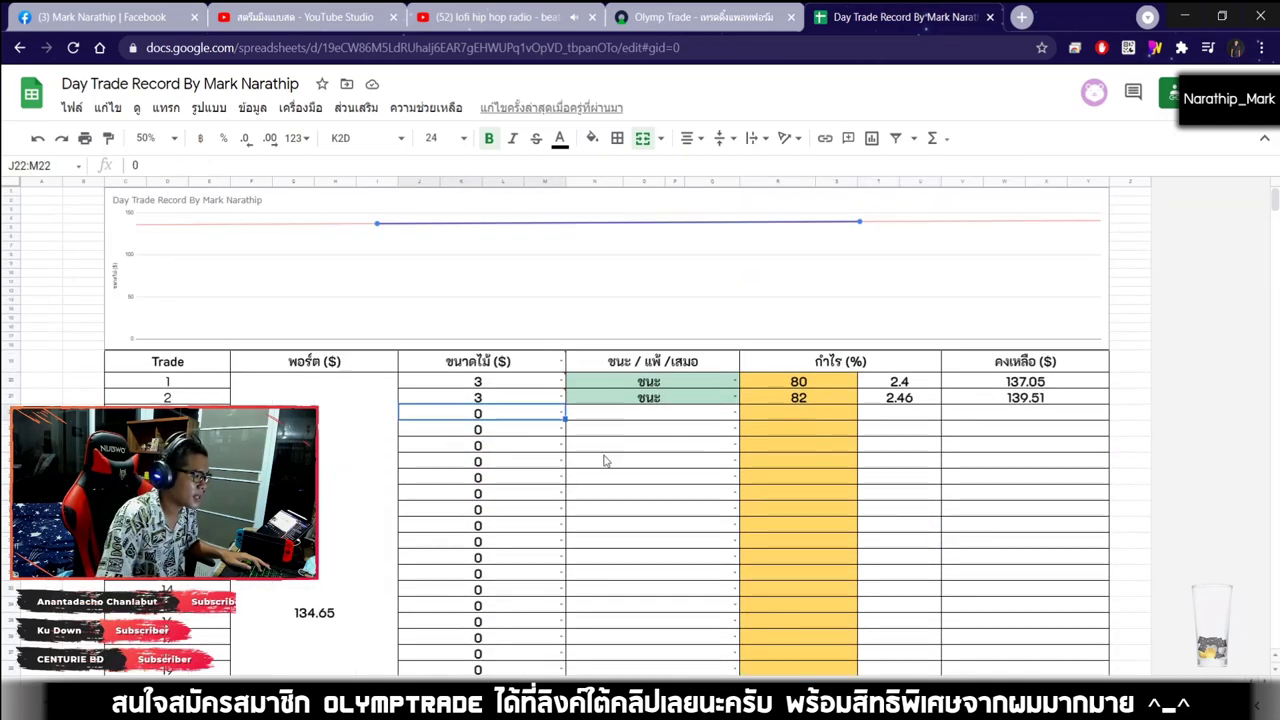
text(3)
key(Return)
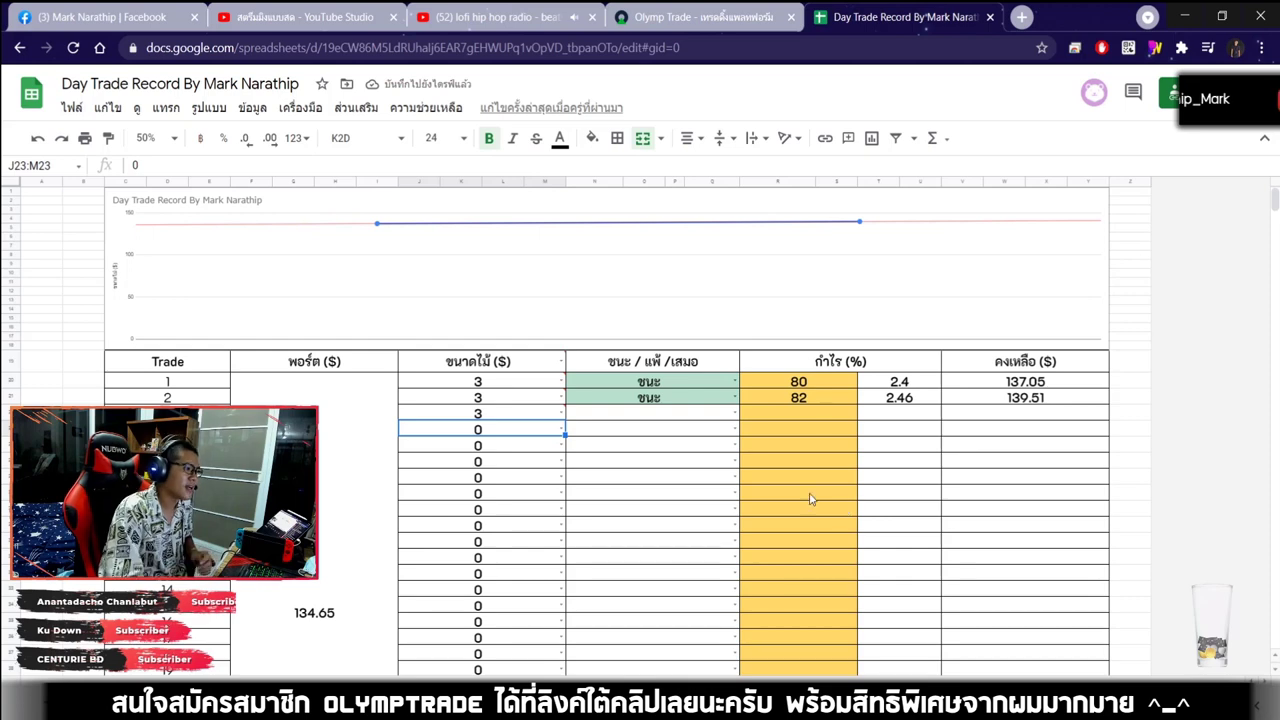
Switch to Olymp Trade, open the AUD CHF chart and place a 3 dollar, 1-minute up trade
click(713, 24)
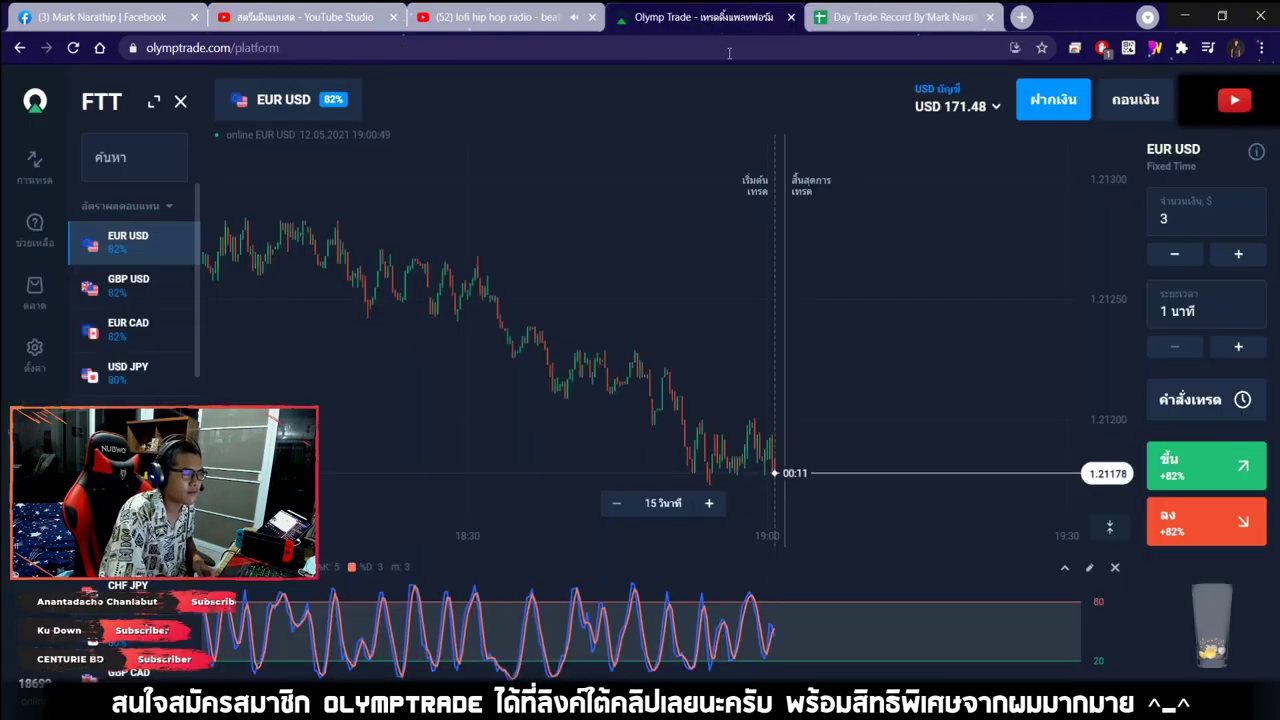
click(160, 285)
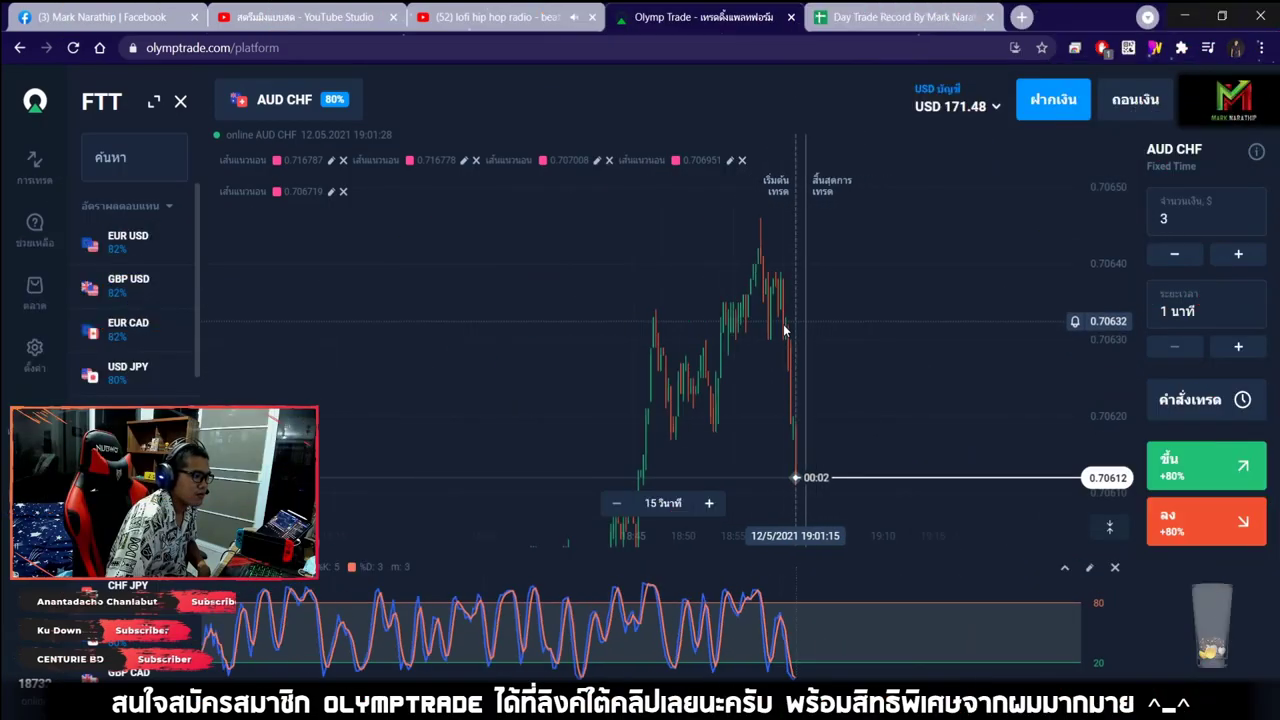
scroll(792, 330, up, 5)
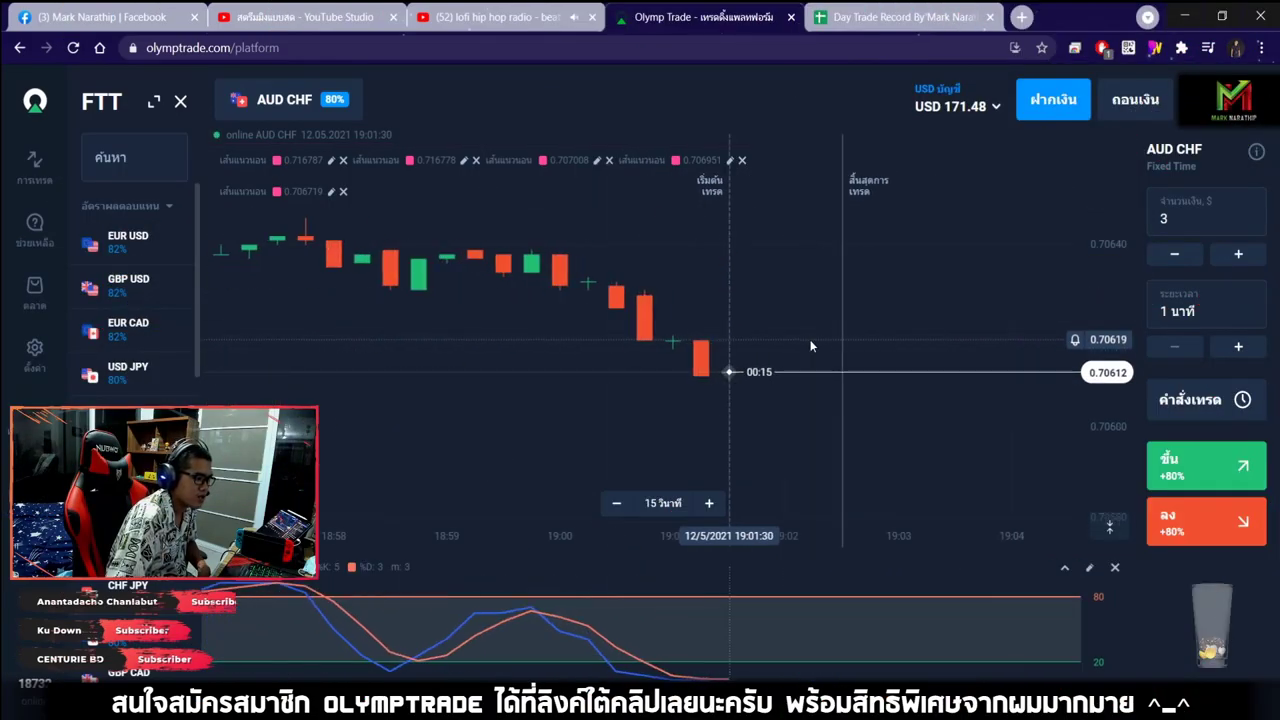
scroll(811, 346, up, 5)
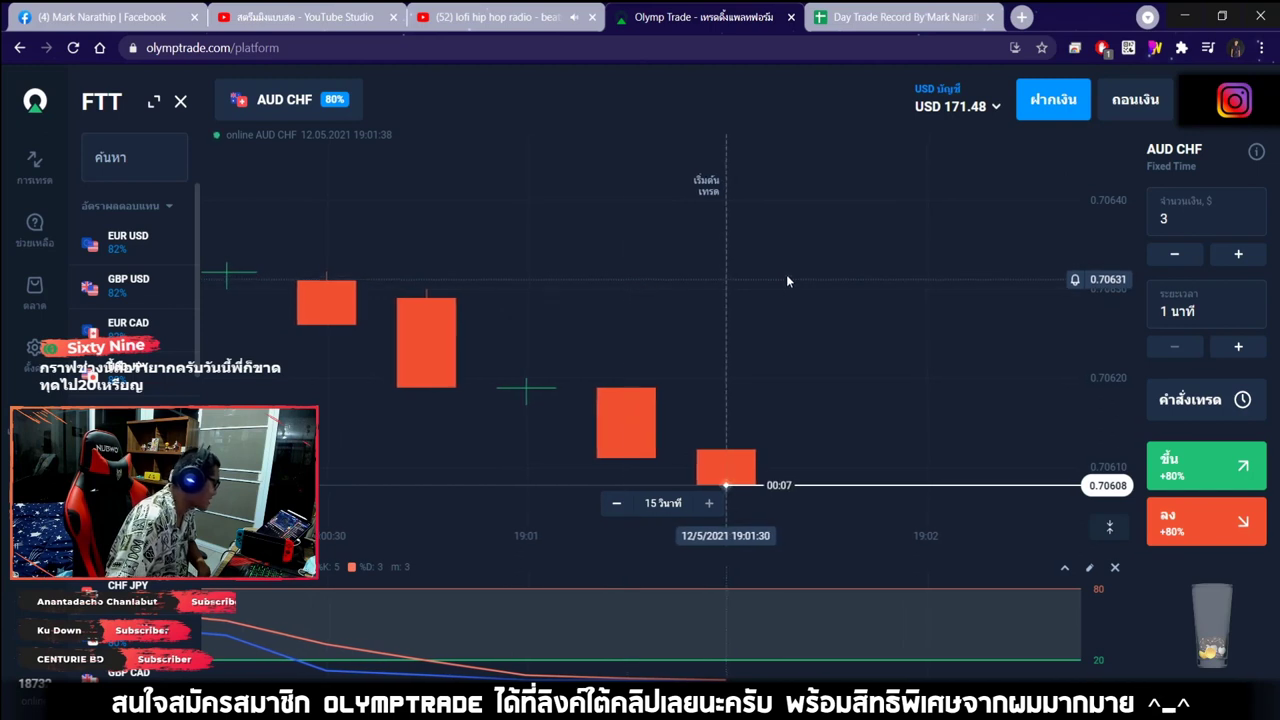
click(1199, 469)
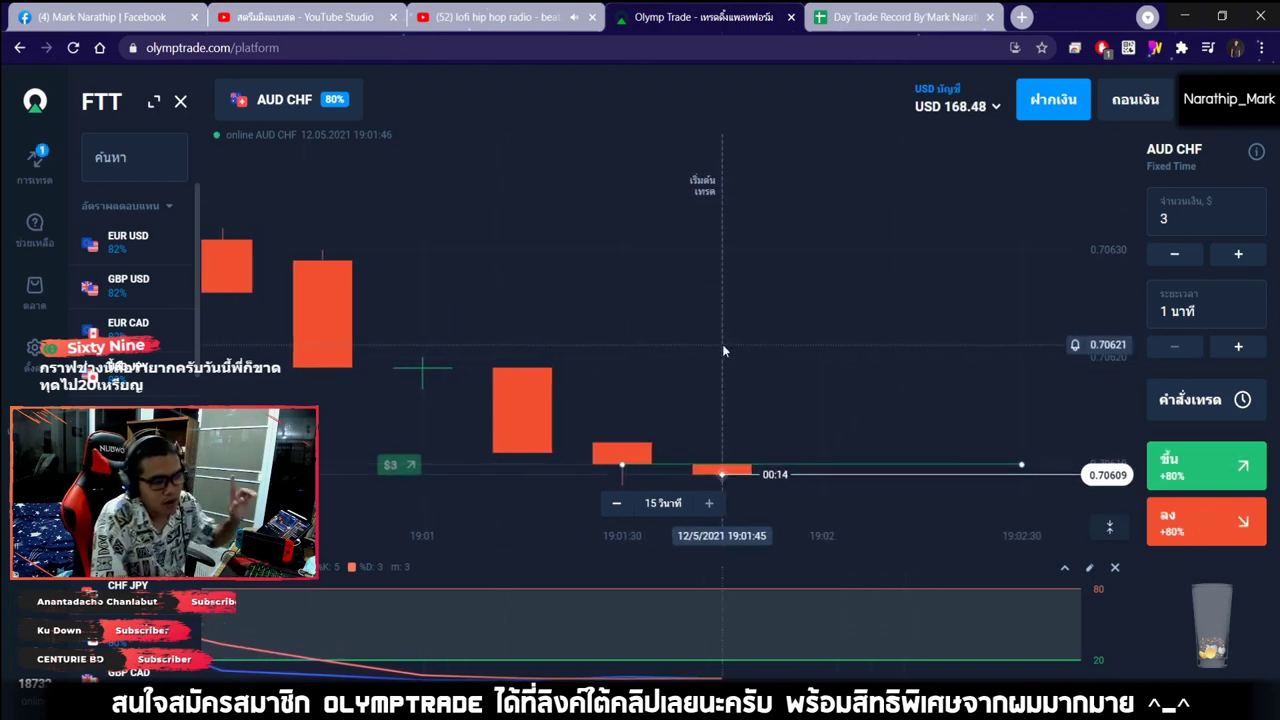
Open the drawing overlay and draw a long upward arrow below the AUD CHF candles along the overall price rise
scroll(778, 359, down, 3)
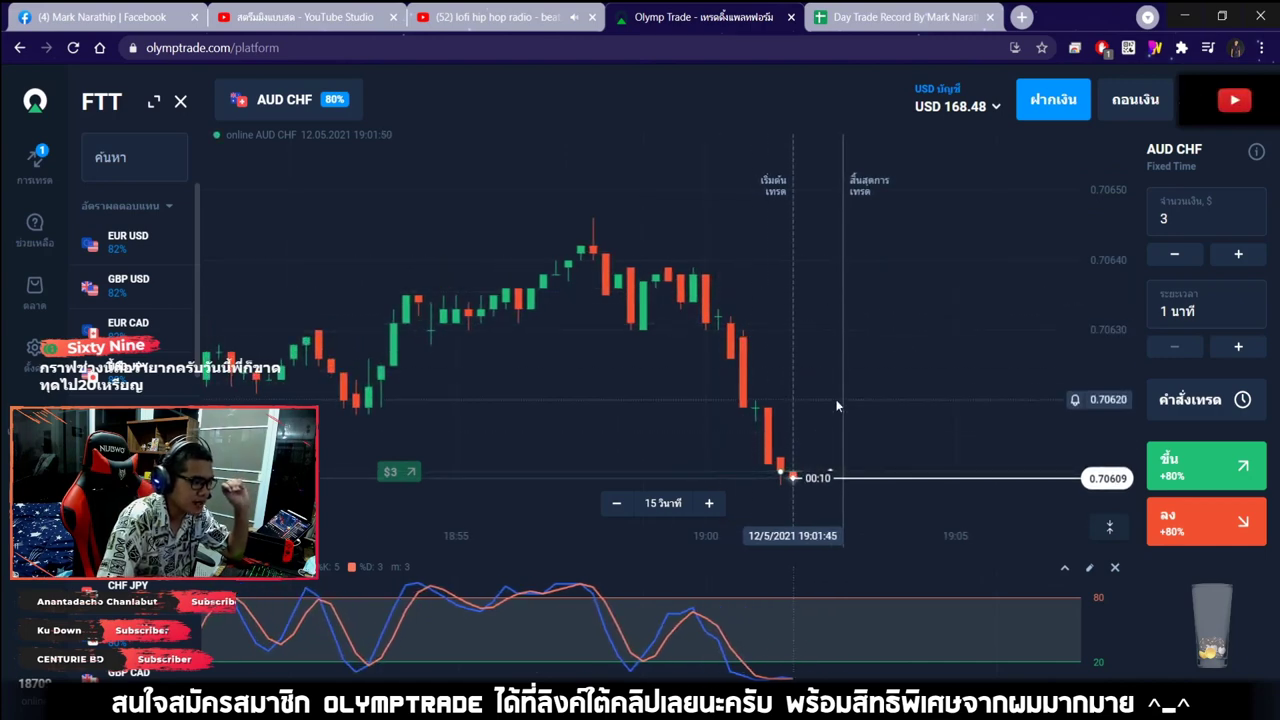
scroll(838, 402, down, 5)
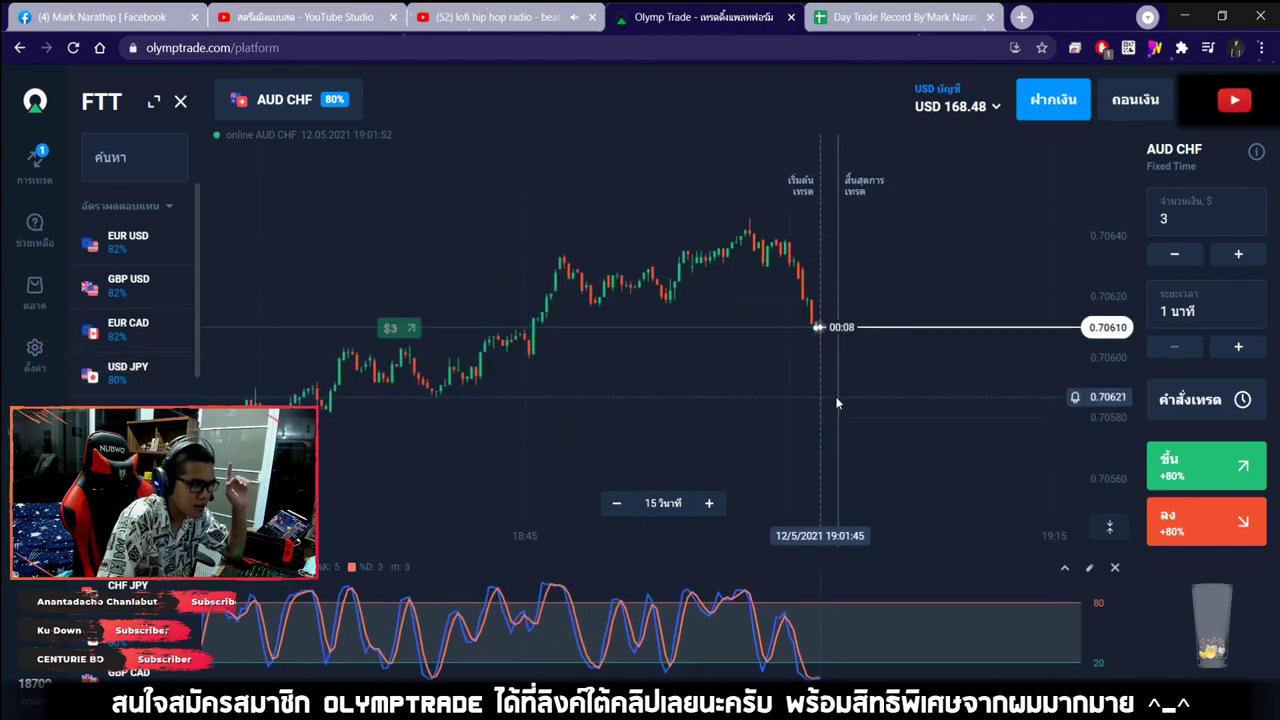
scroll(836, 396, down, 3)
scroll(865, 392, up, 3)
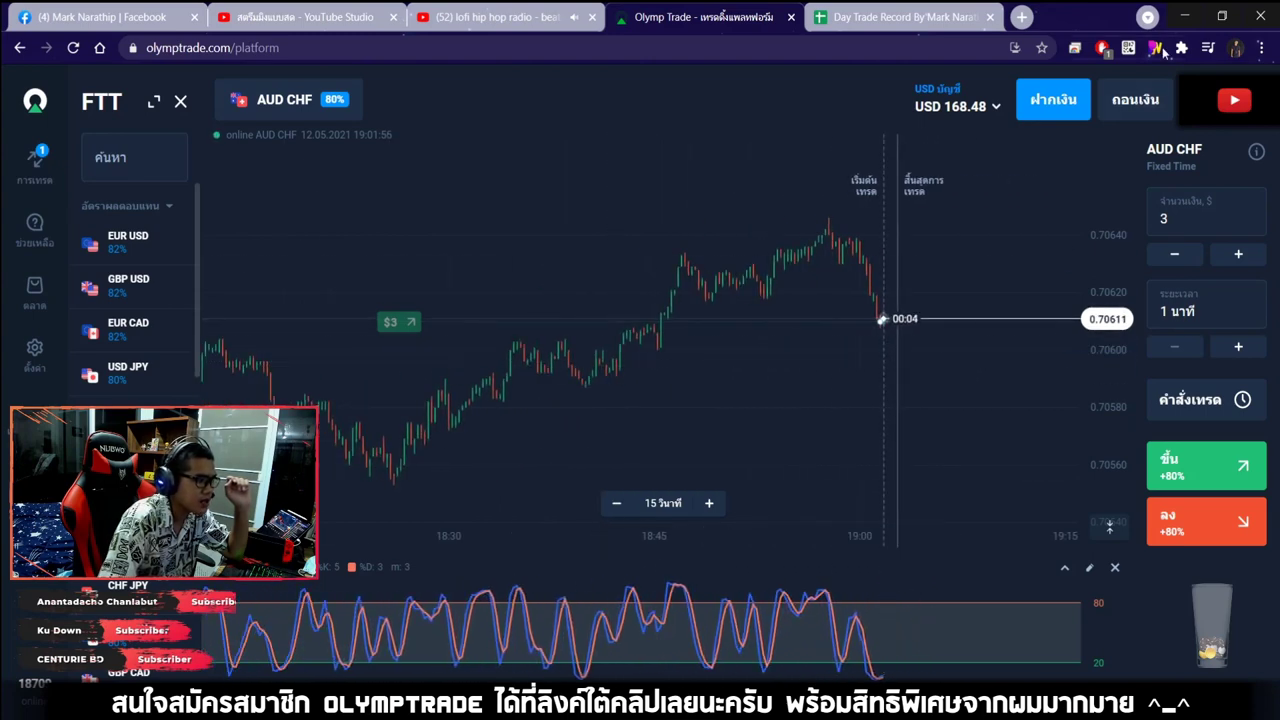
key(ctrl+alt+g)
click(808, 102)
mouse_move(403, 500)
mouse_down()
mouse_move(871, 358)
mouse_move(828, 372)
mouse_up()
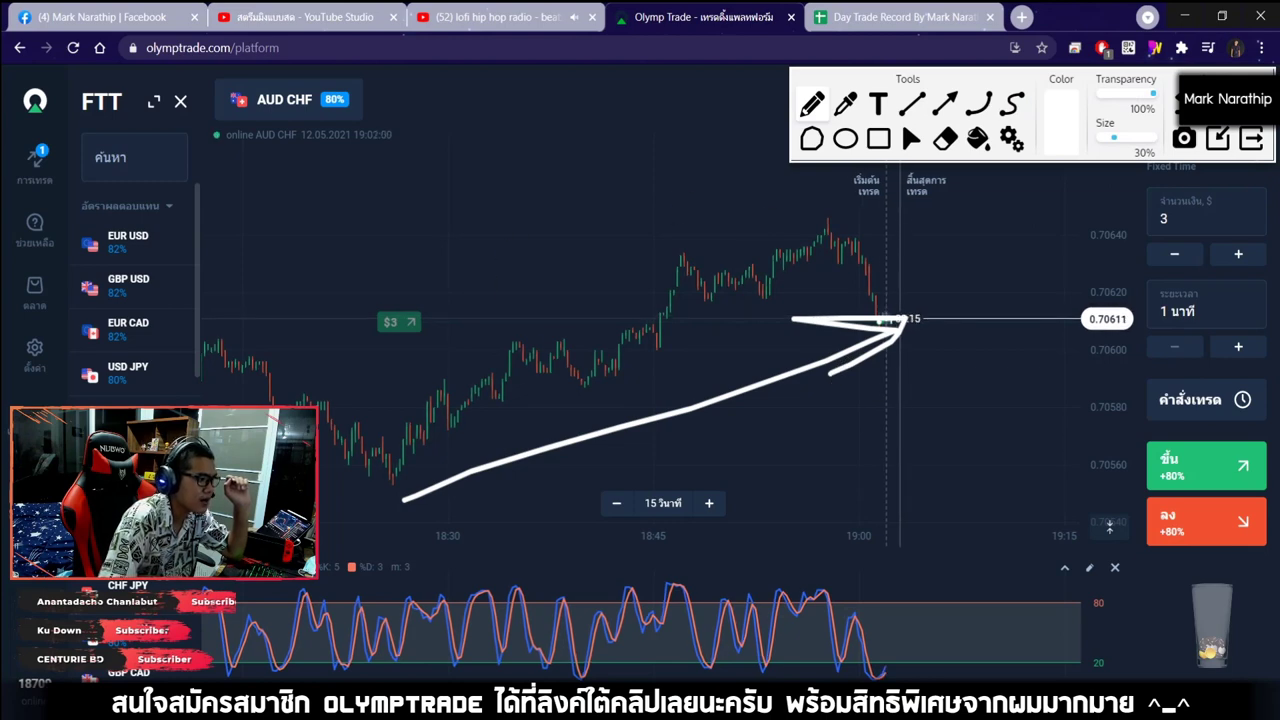
Clear the long trend arrow and draw an upward arrow starting near the end of the open trade's line
key(Delete)
scroll(922, 299, up, 3)
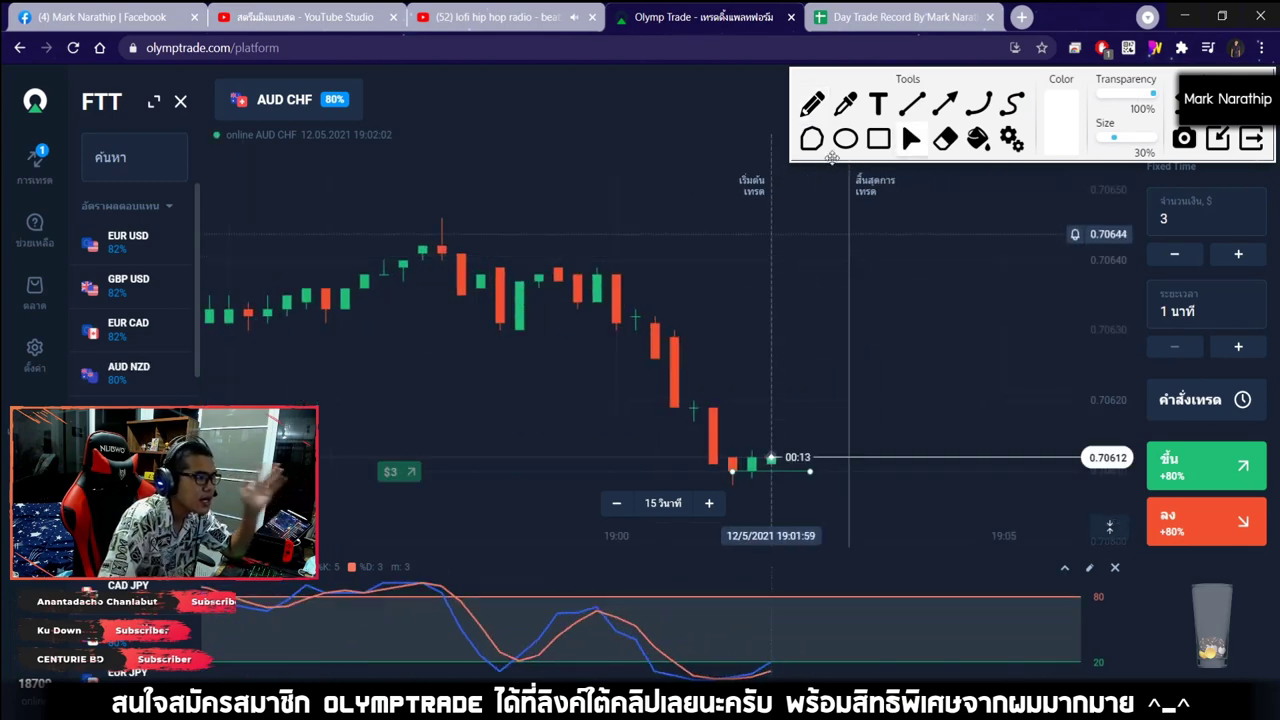
drag(816, 476, 897, 372)
drag(977, 265, 999, 301)
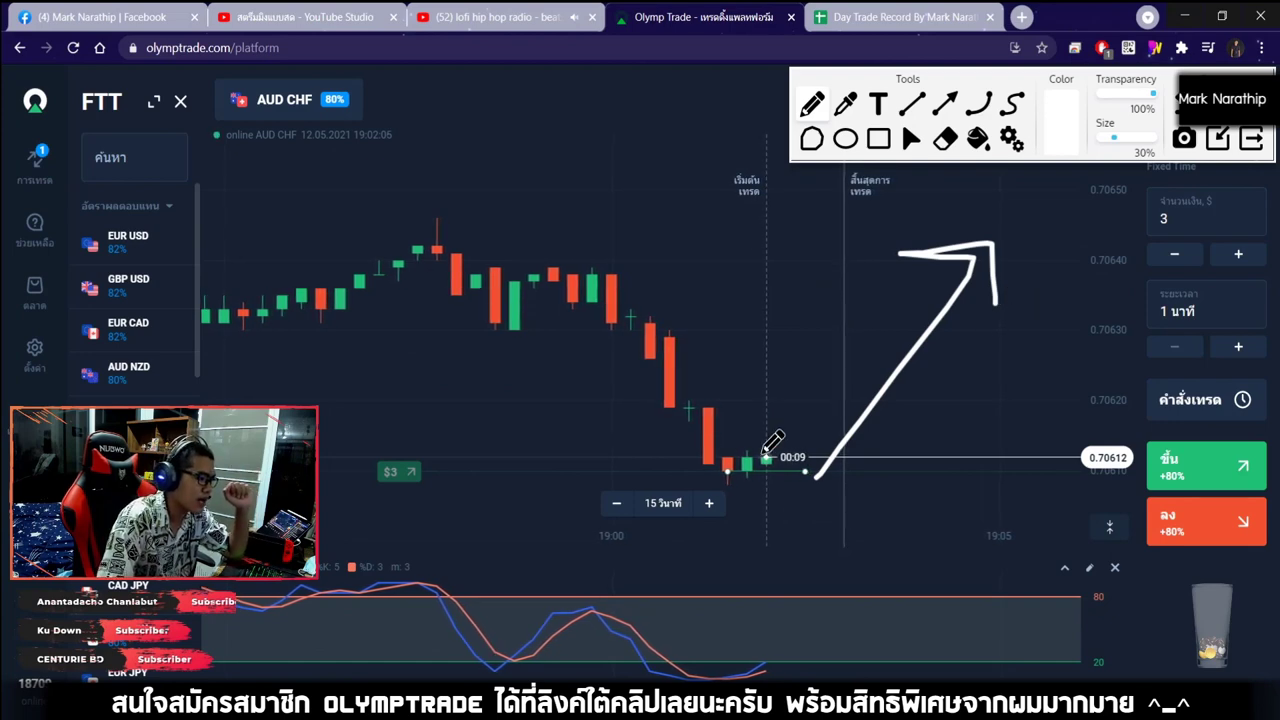
Mark the latest decline with a downward arrow, add a second upward arrow, mark the oscillator's latest low and close the drawing overlay
drag(521, 258, 690, 456)
drag(603, 428, 700, 464)
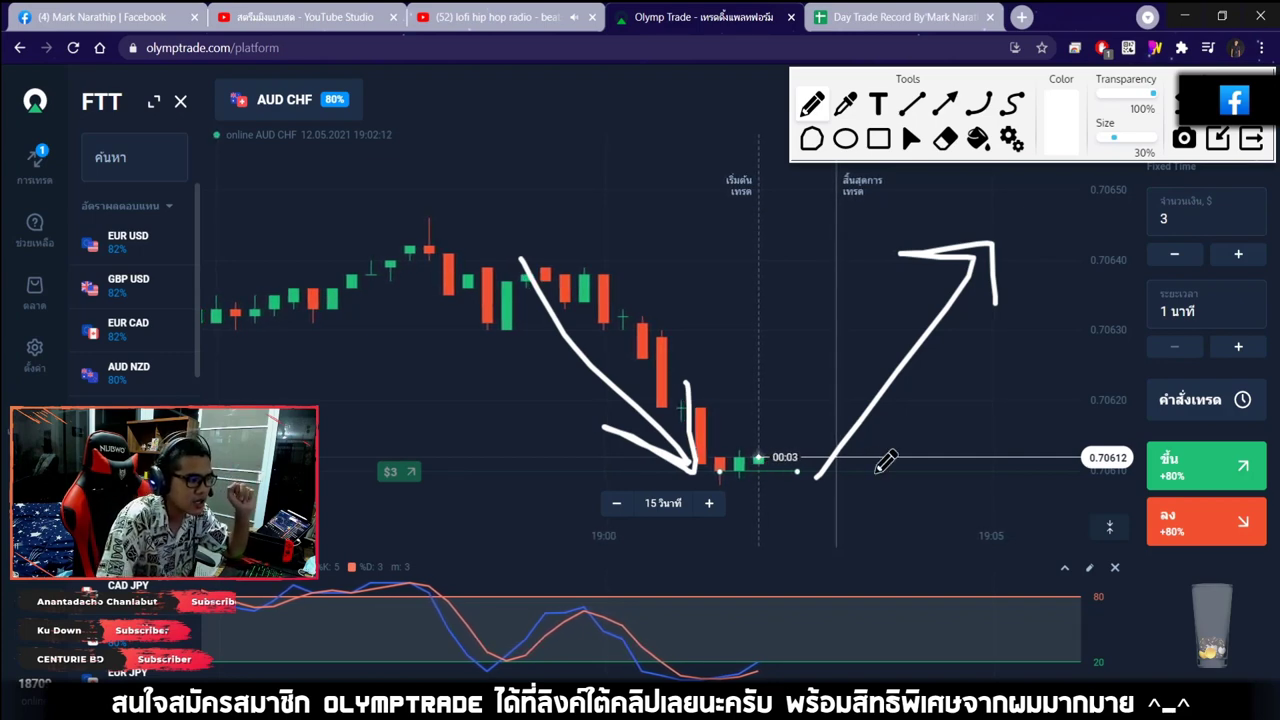
mouse_move(862, 484)
mouse_down()
mouse_move(1058, 292)
mouse_move(1076, 386)
mouse_up()
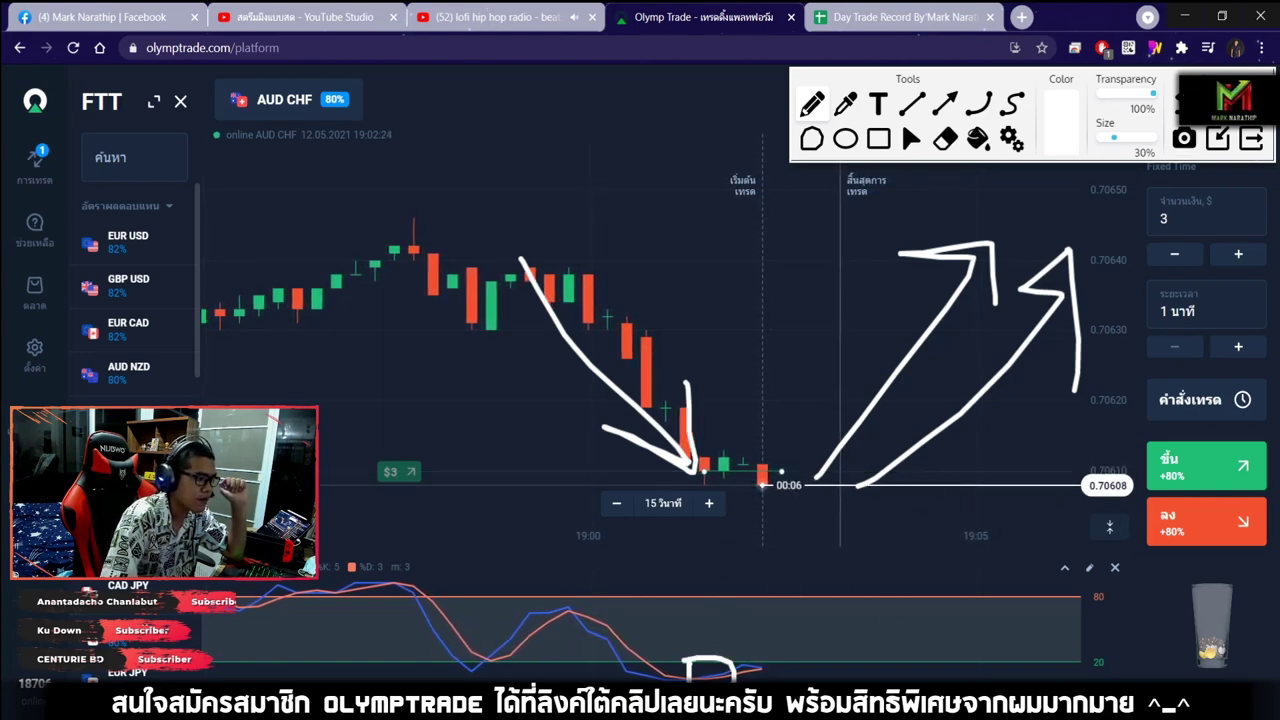
click(1257, 143)
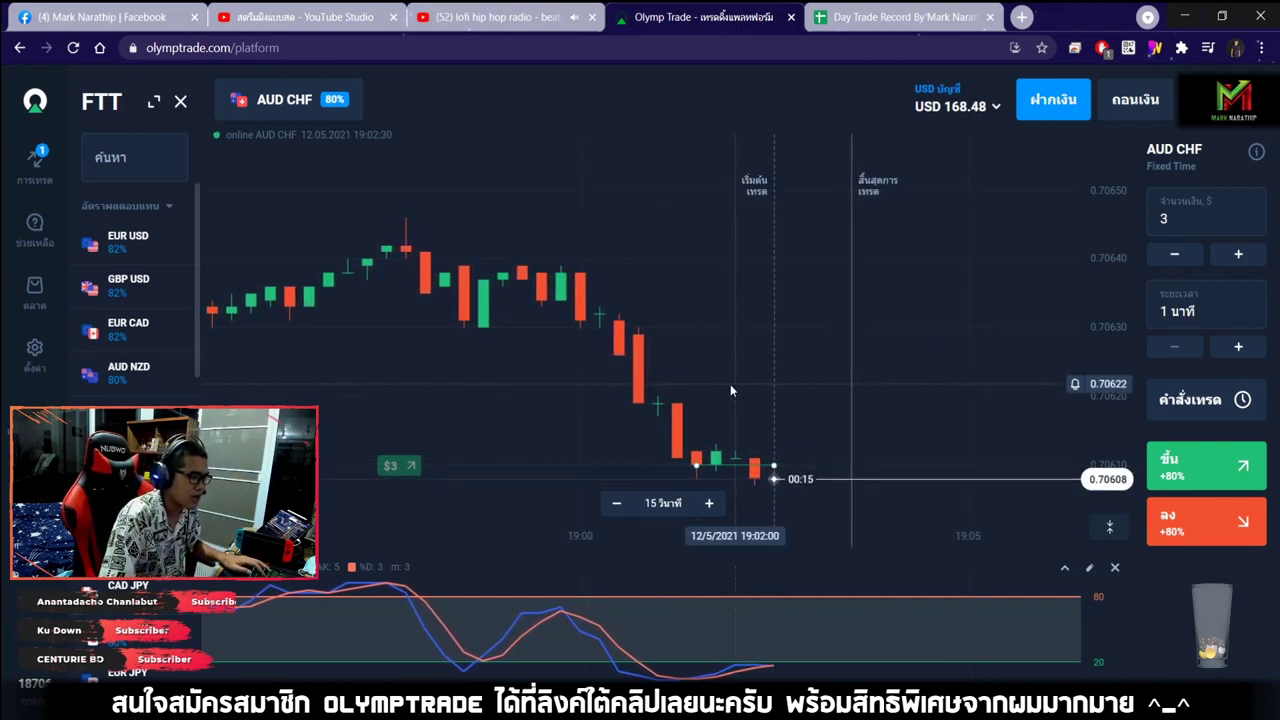
Follow the AUD CHF trade until it closes and log trade 3 in the record sheet as แพ้ with 80 percent profit
scroll(854, 346, up, 2)
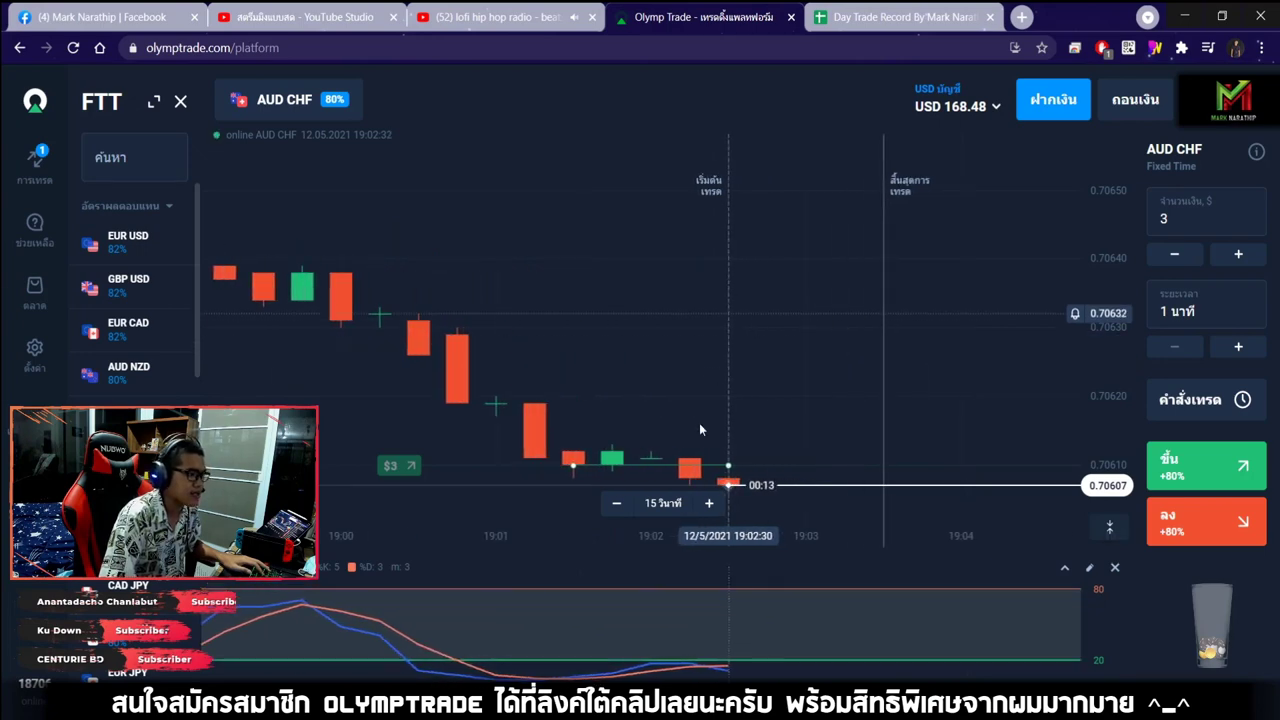
scroll(794, 353, down, 3)
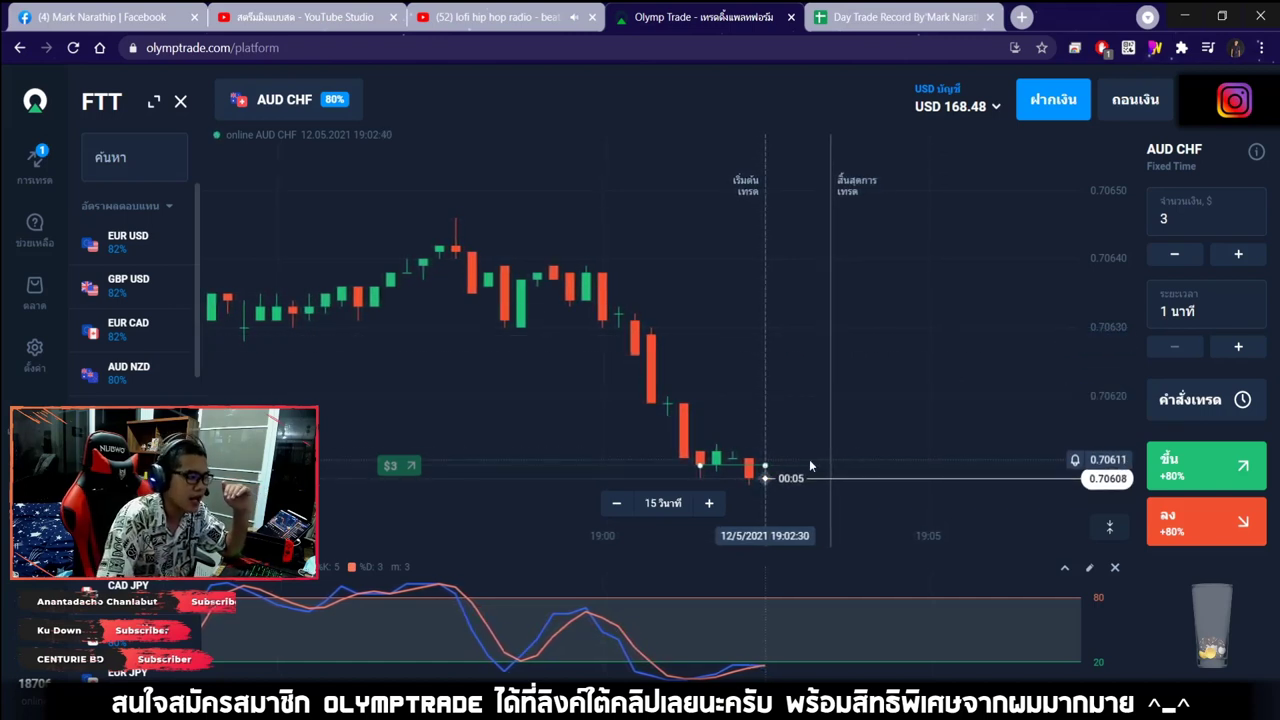
scroll(793, 460, up, 3)
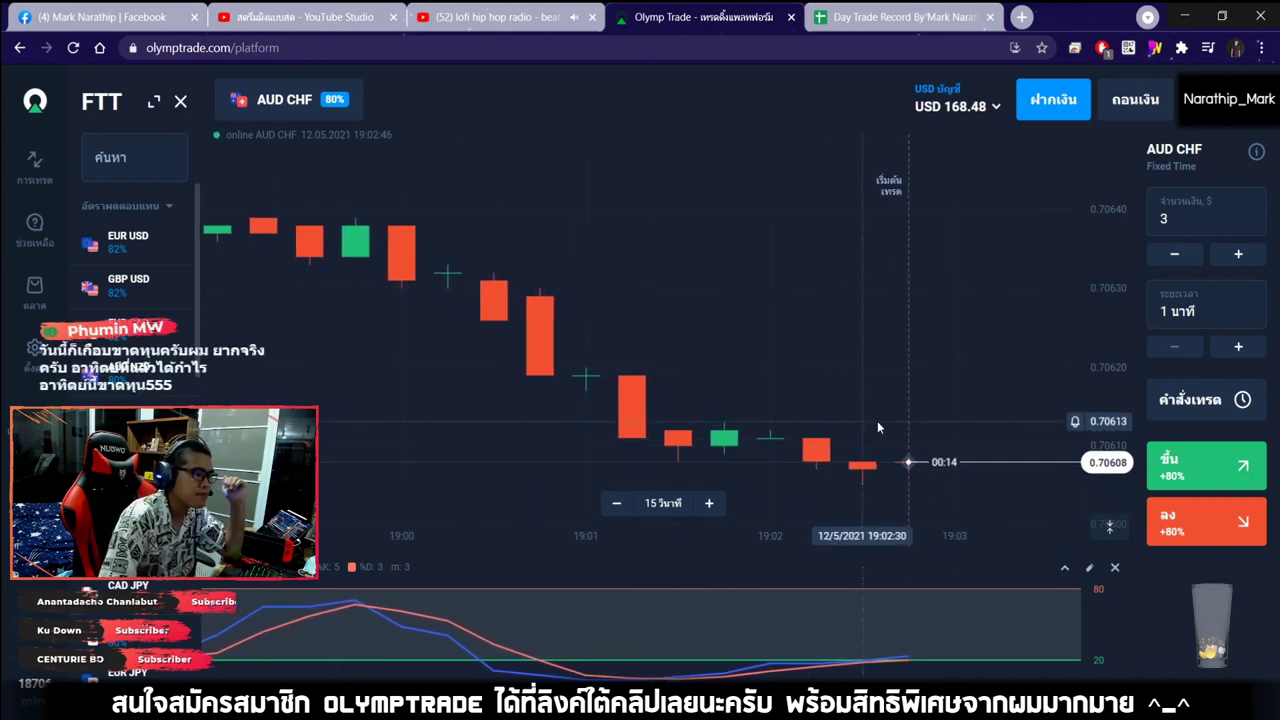
click(821, 20)
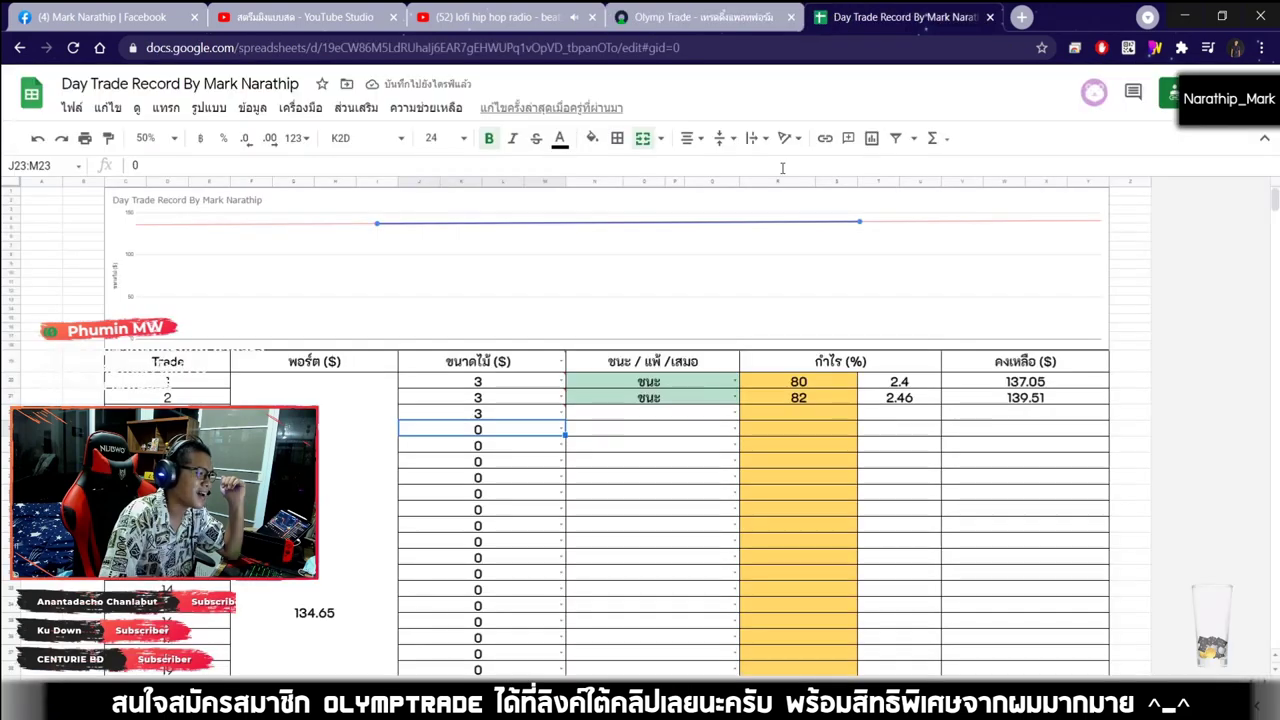
click(668, 416)
click(668, 416)
click(590, 460)
click(828, 410)
key(Return)
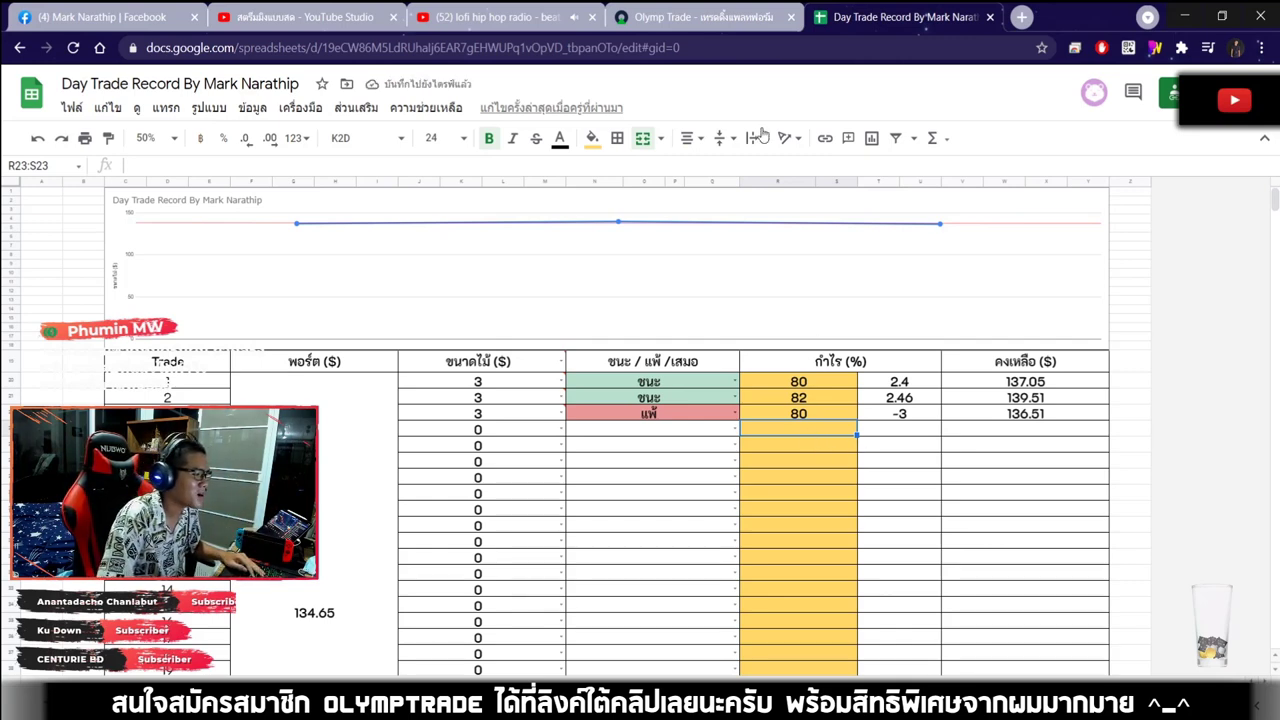
Glance at the AUD CHF chart and check the total profit in the record sheet's summary row
click(697, 20)
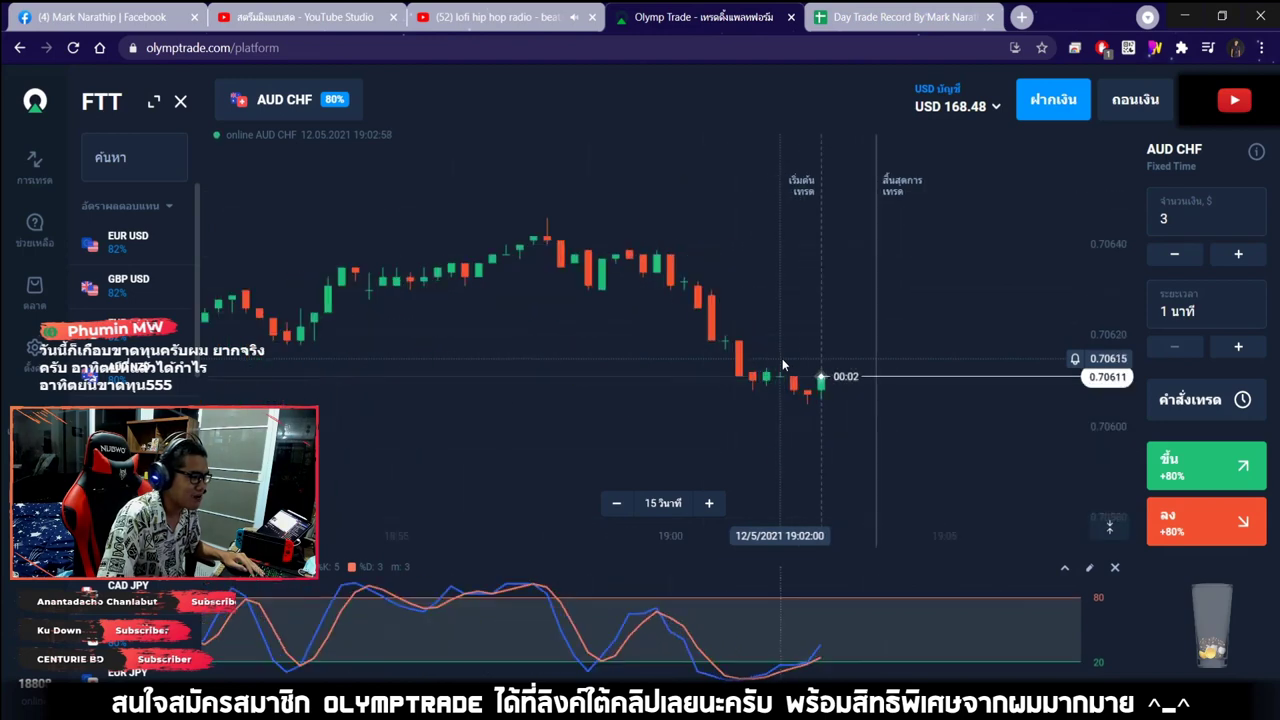
click(880, 17)
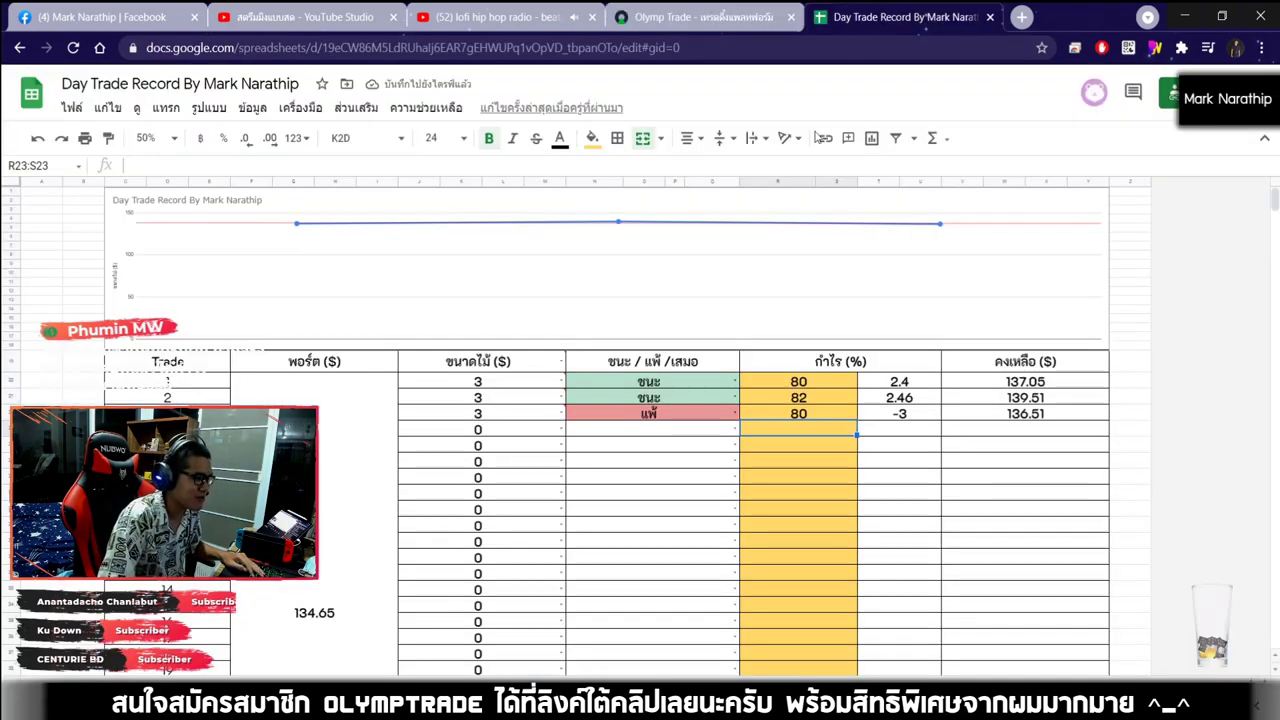
click(774, 461)
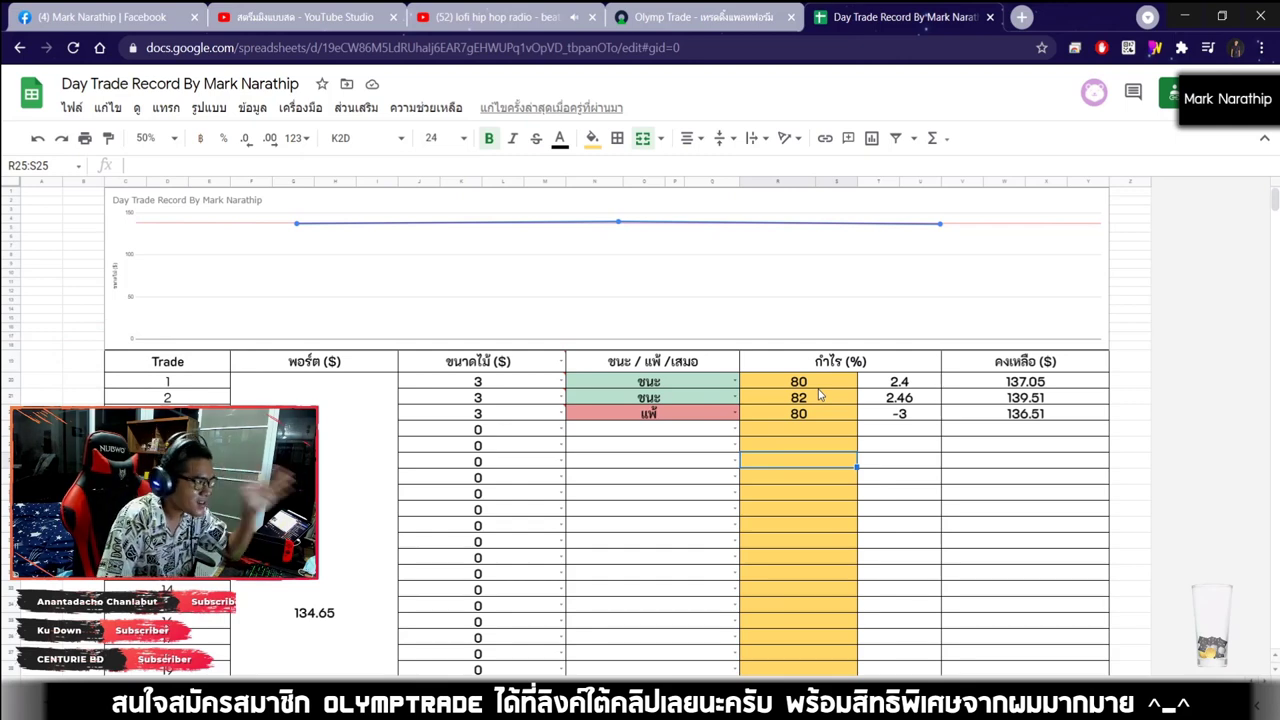
scroll(818, 395, down, 5)
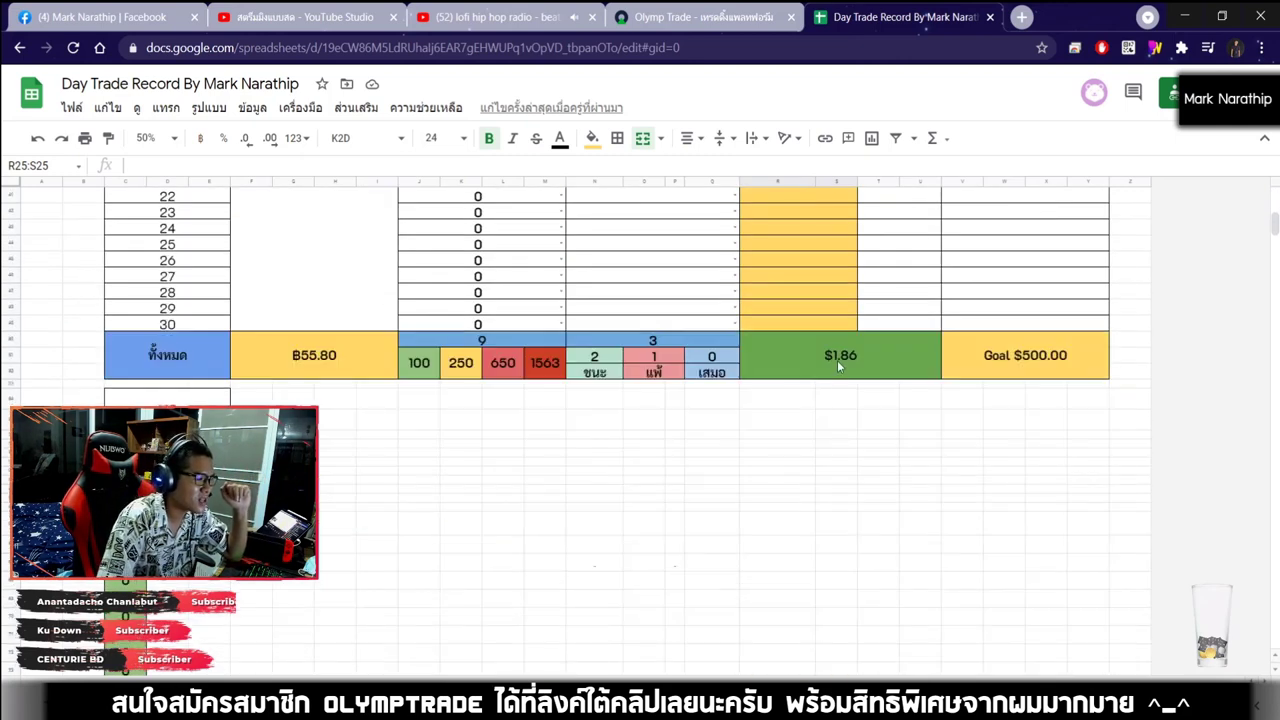
click(840, 367)
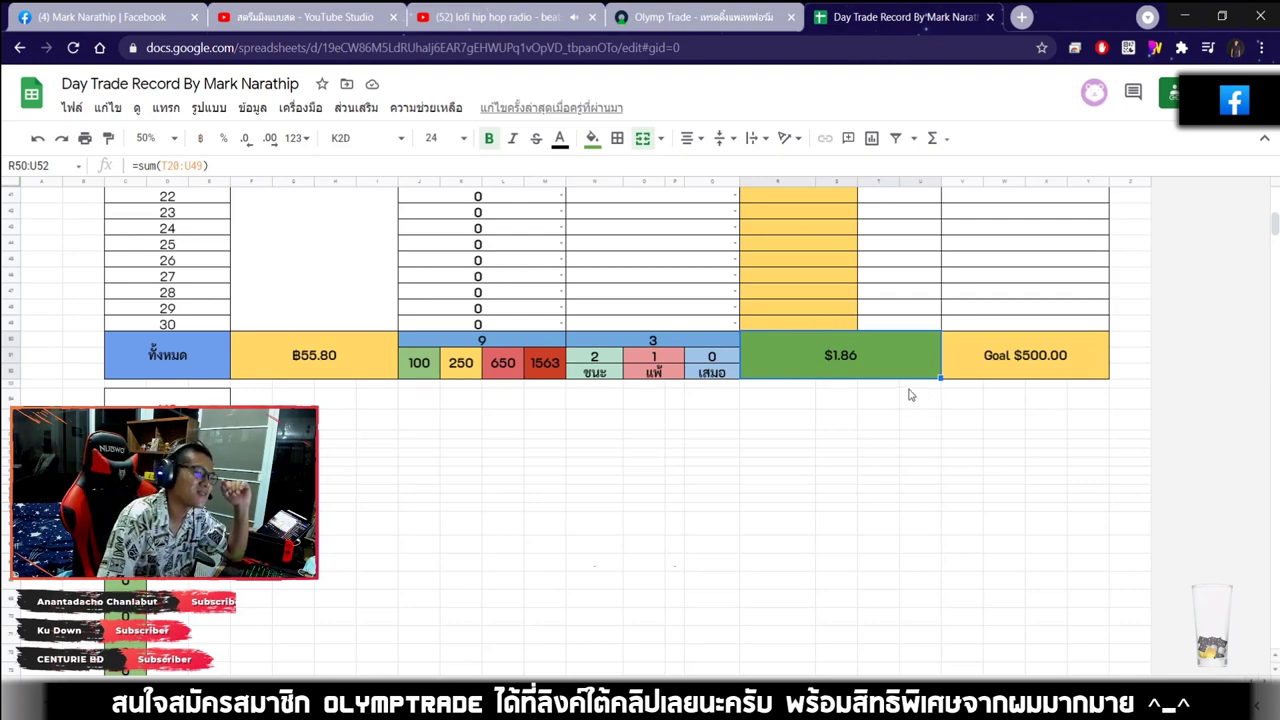
Enter a stake of 7.5 dollars for trade 4 in the record sheet
scroll(818, 395, up, 5)
click(532, 347)
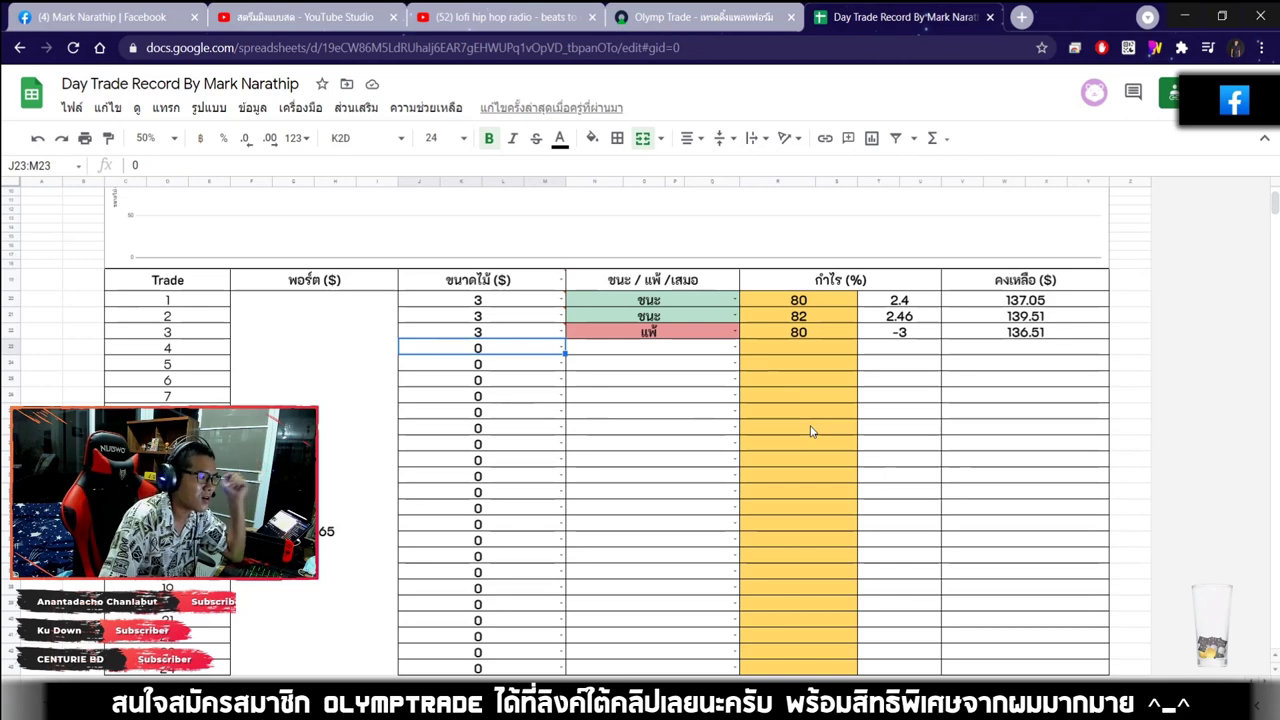
text(7.5)
key(Return)
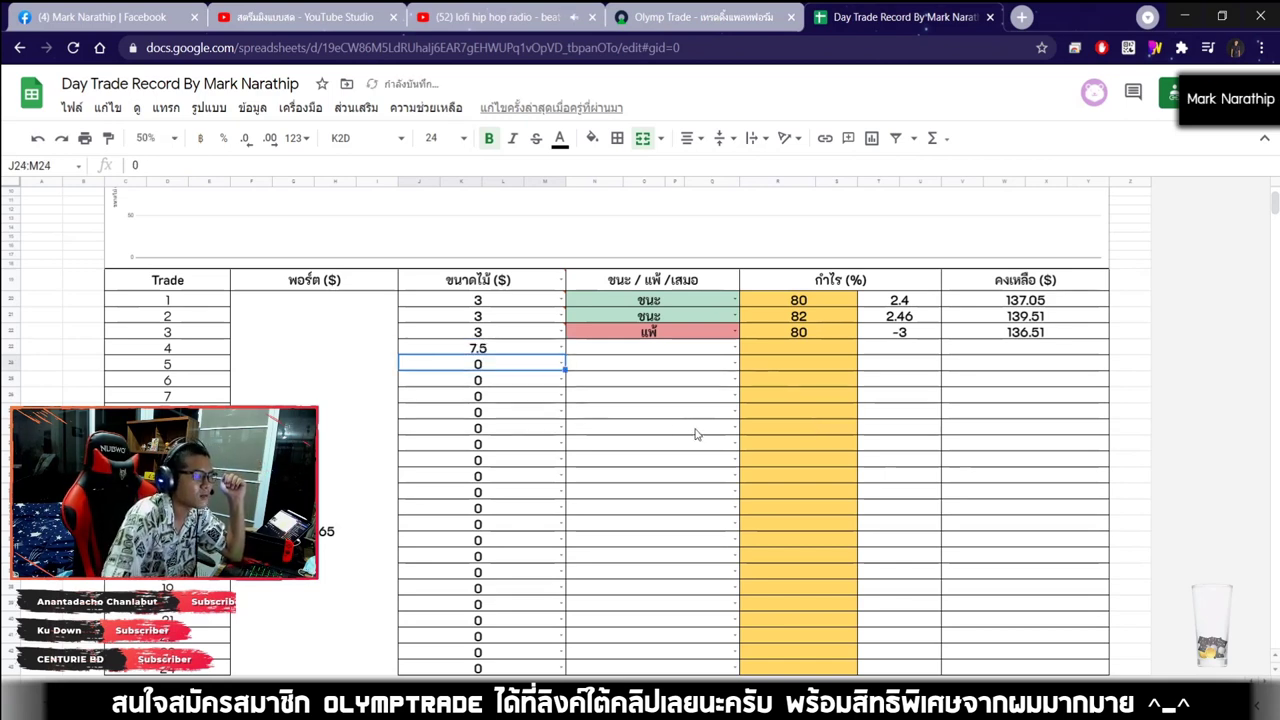
click(607, 353)
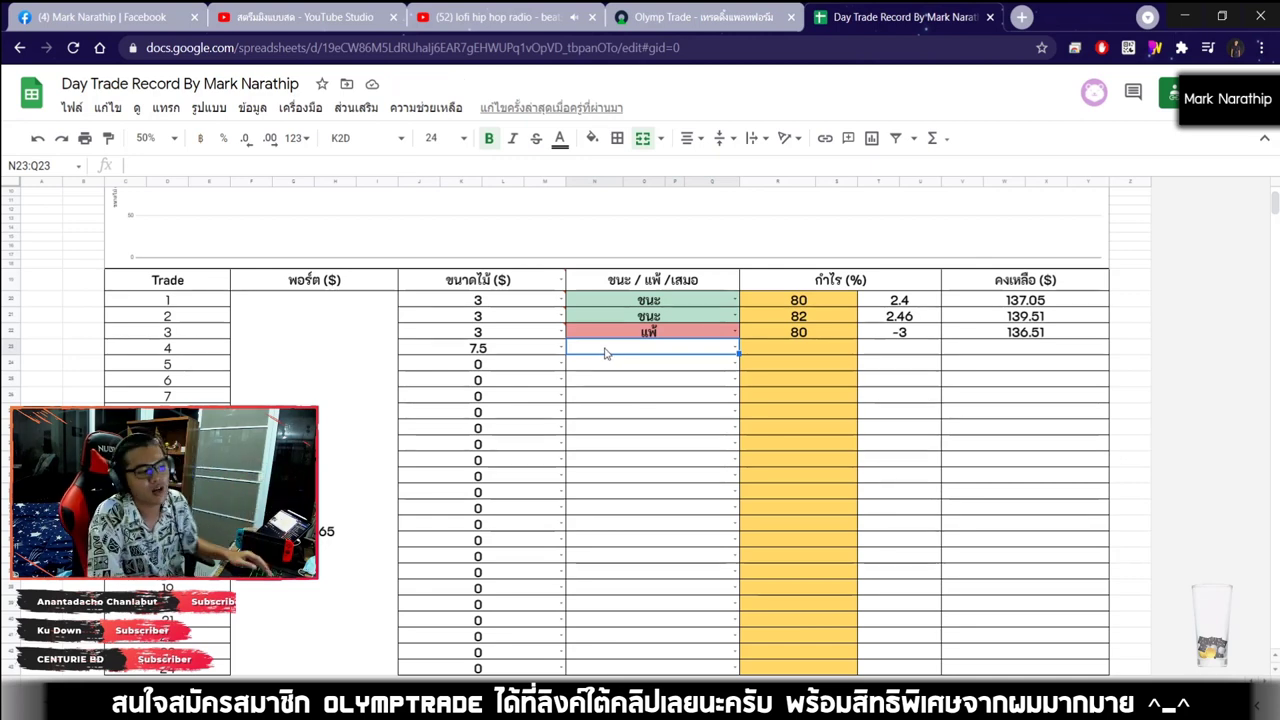
scroll(640, 352, up, 2)
Return to Olymp Trade, set the trade amount to 7.5 dollars and bring up the EUR USD chart
click(705, 32)
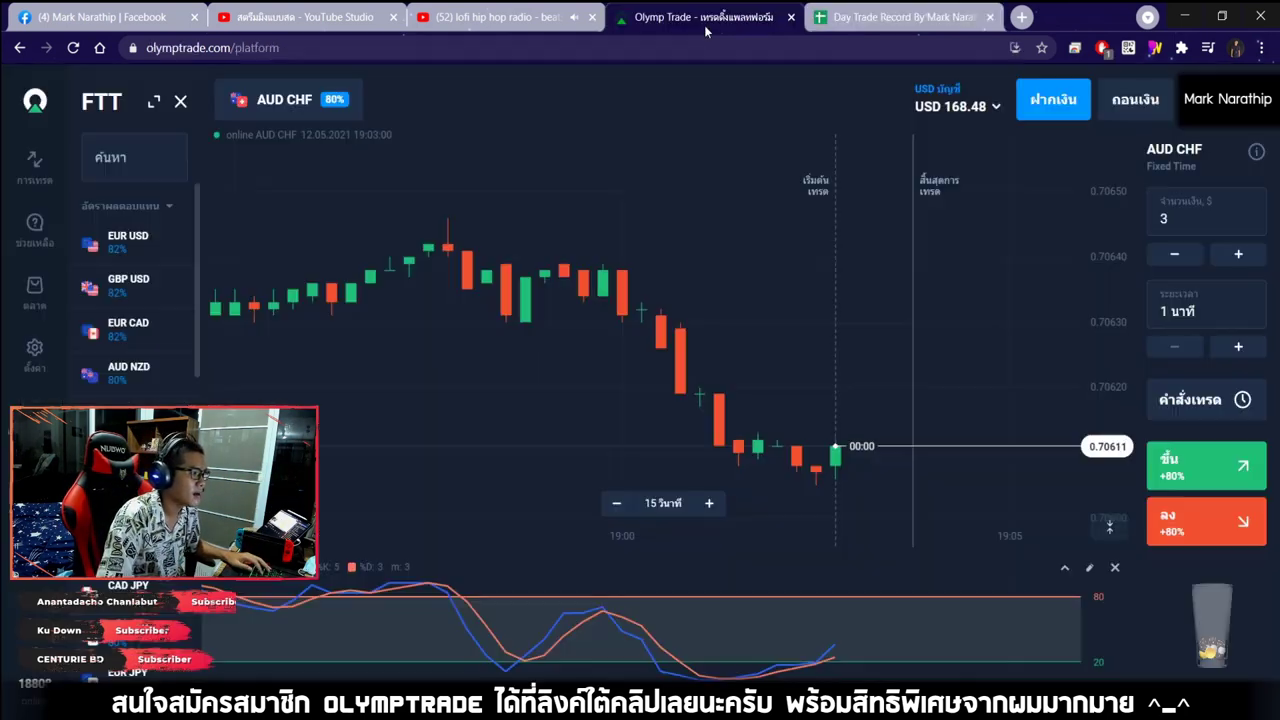
click(1200, 213)
text(7.5)
scroll(756, 376, down, 3)
mouse_move(863, 377)
mouse_down()
mouse_move(918, 380)
mouse_move(879, 367)
mouse_up()
scroll(879, 367, down, 3)
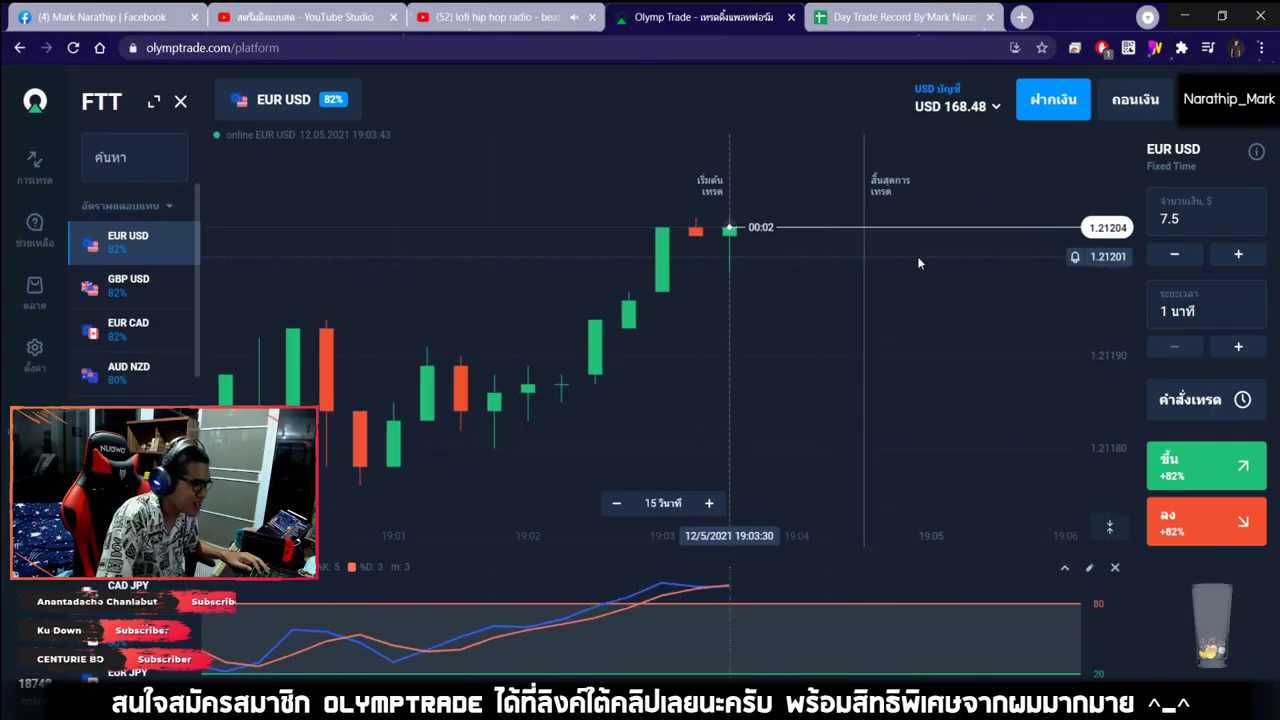
Place a 1-minute down trade of 7.5 dollars on EUR USD, glancing briefly at the record sheet
scroll(912, 253, down, 5)
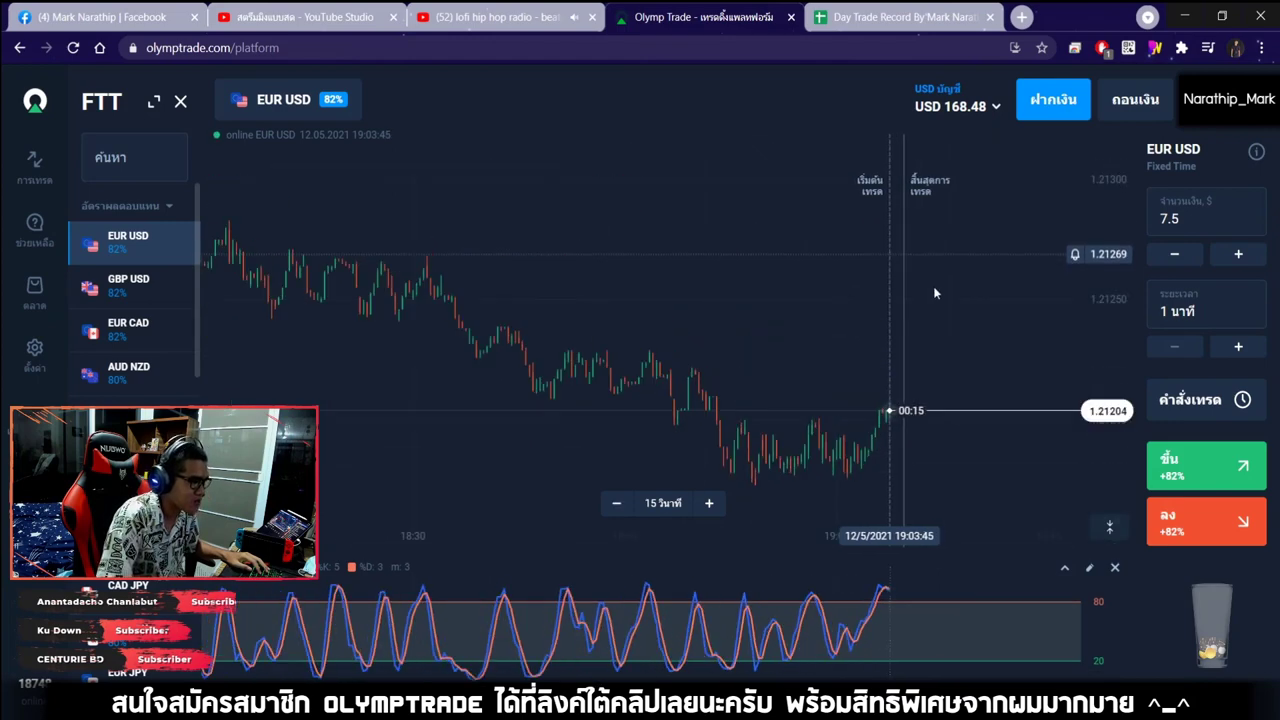
scroll(912, 265, up, 5)
click(1205, 520)
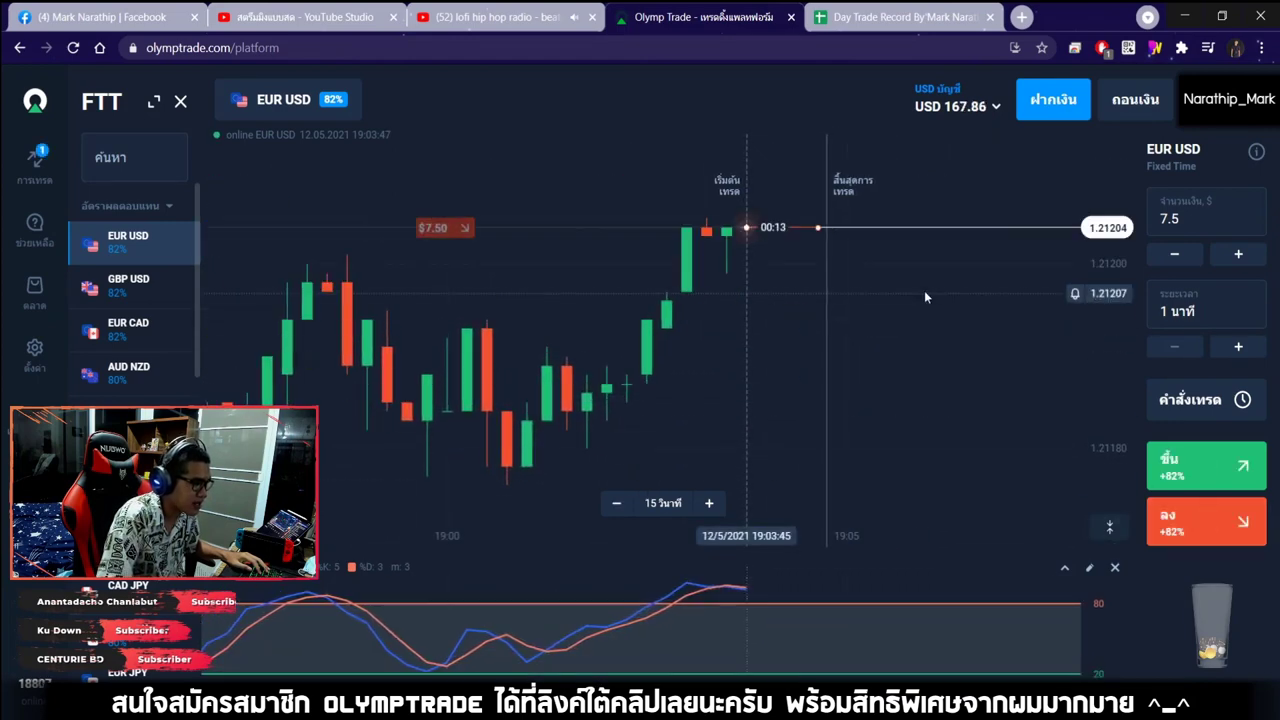
scroll(915, 340, up, 3)
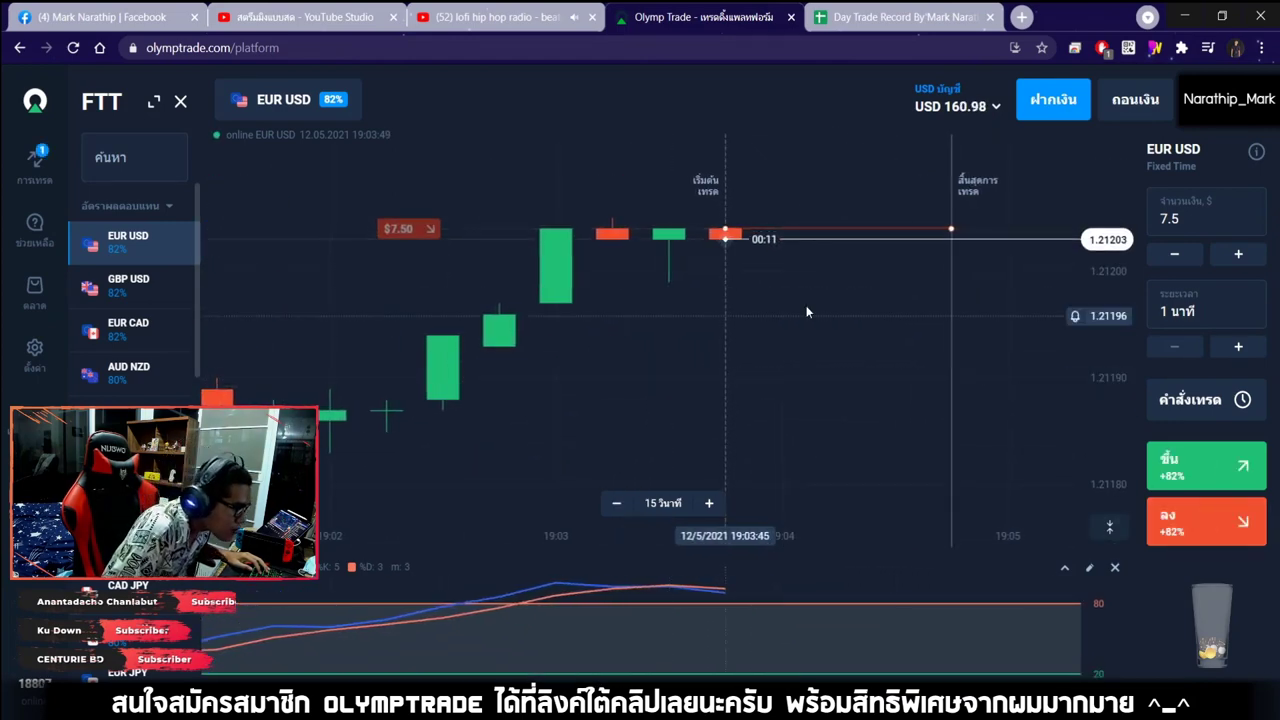
scroll(800, 310, down, 4)
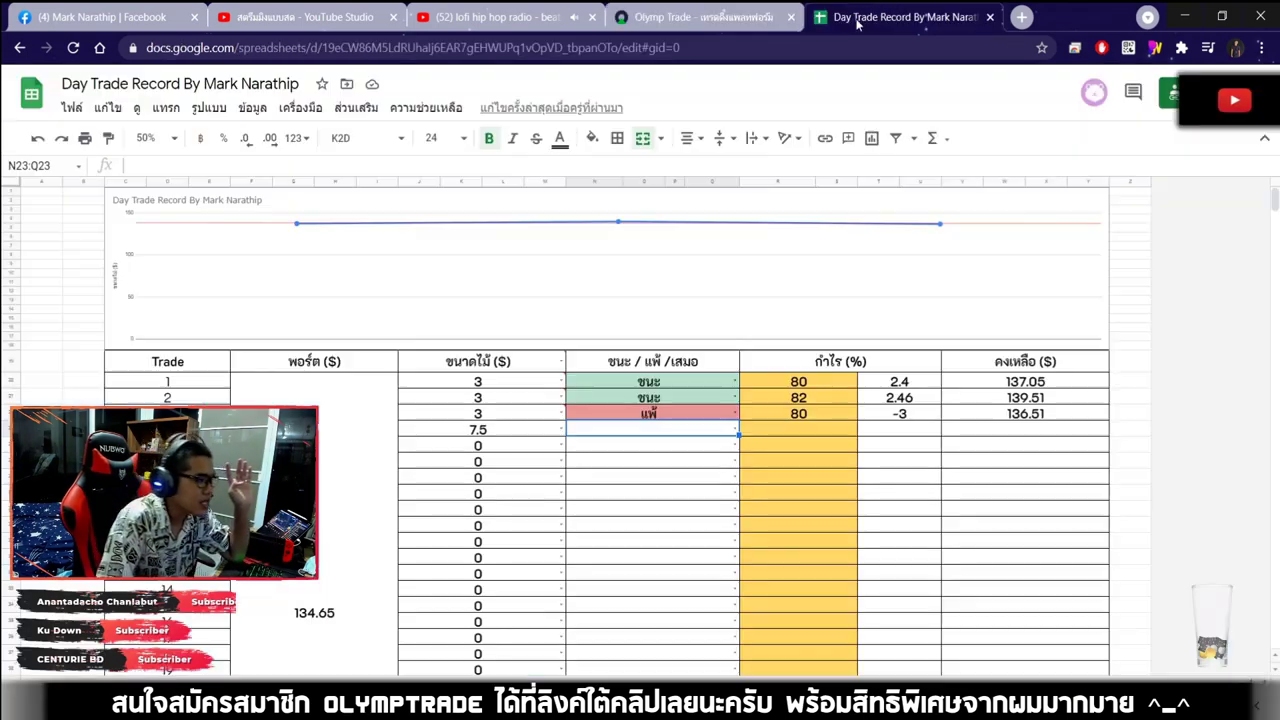
click(857, 20)
click(700, 17)
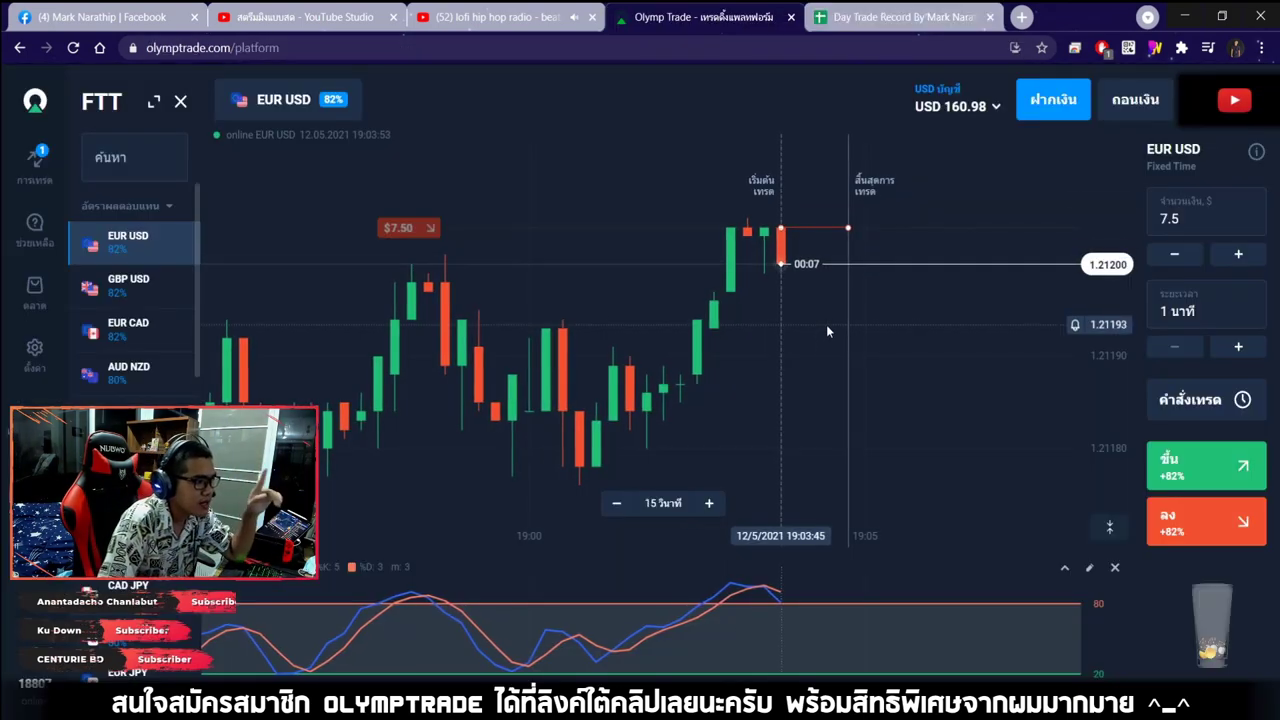
Draw a large arrow along the EUR USD downtrend and a short downward arrow beyond the current price, then leave drawing mode
scroll(826, 322, down, 3)
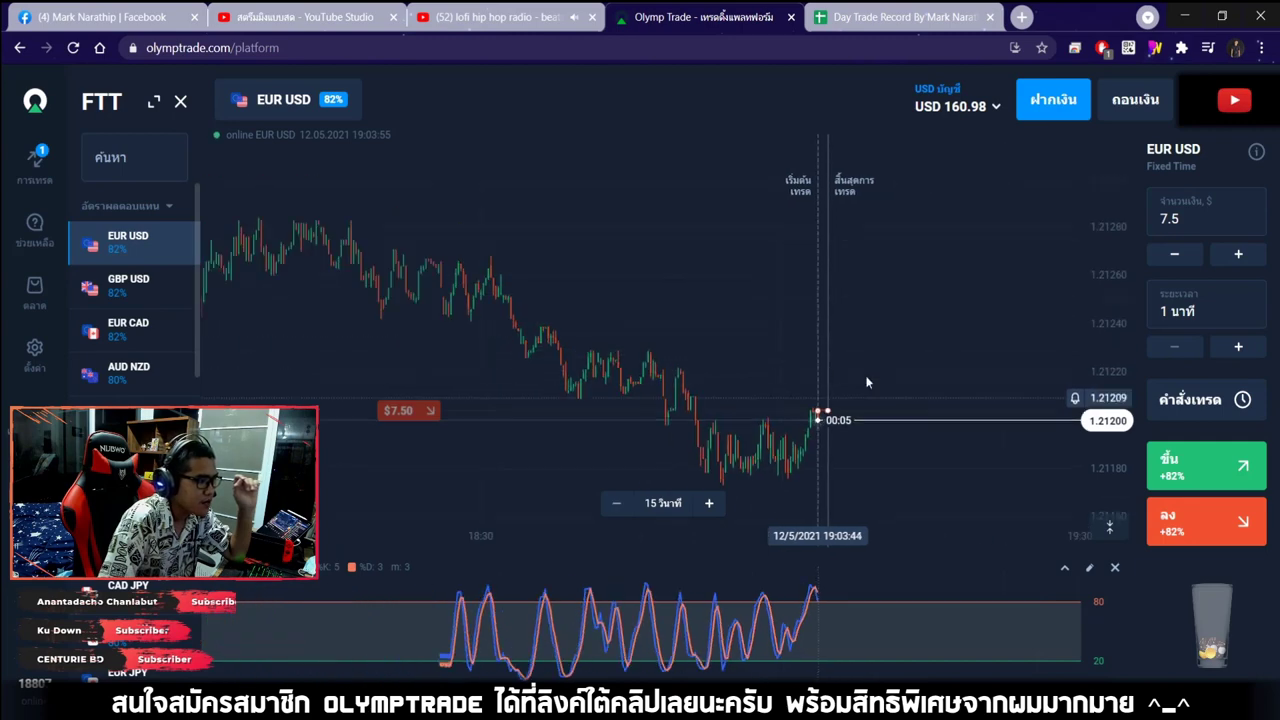
click(1157, 49)
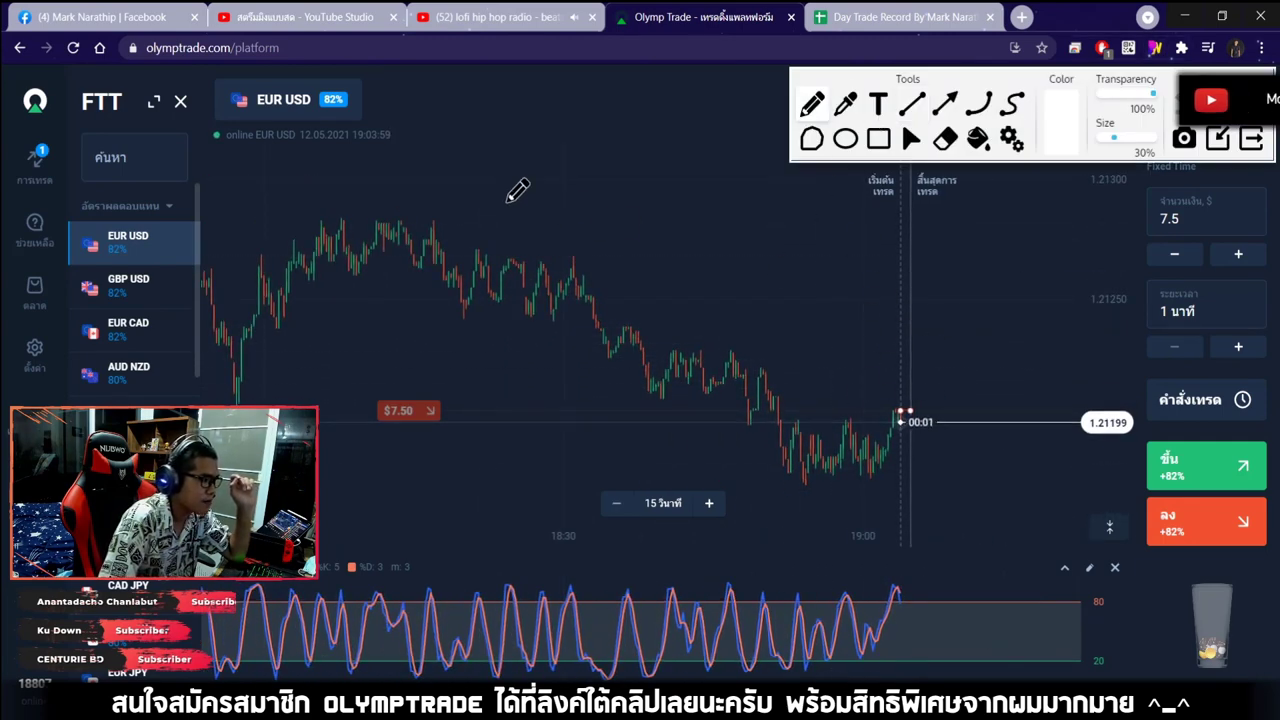
drag(470, 178, 872, 366)
drag(846, 325, 876, 372)
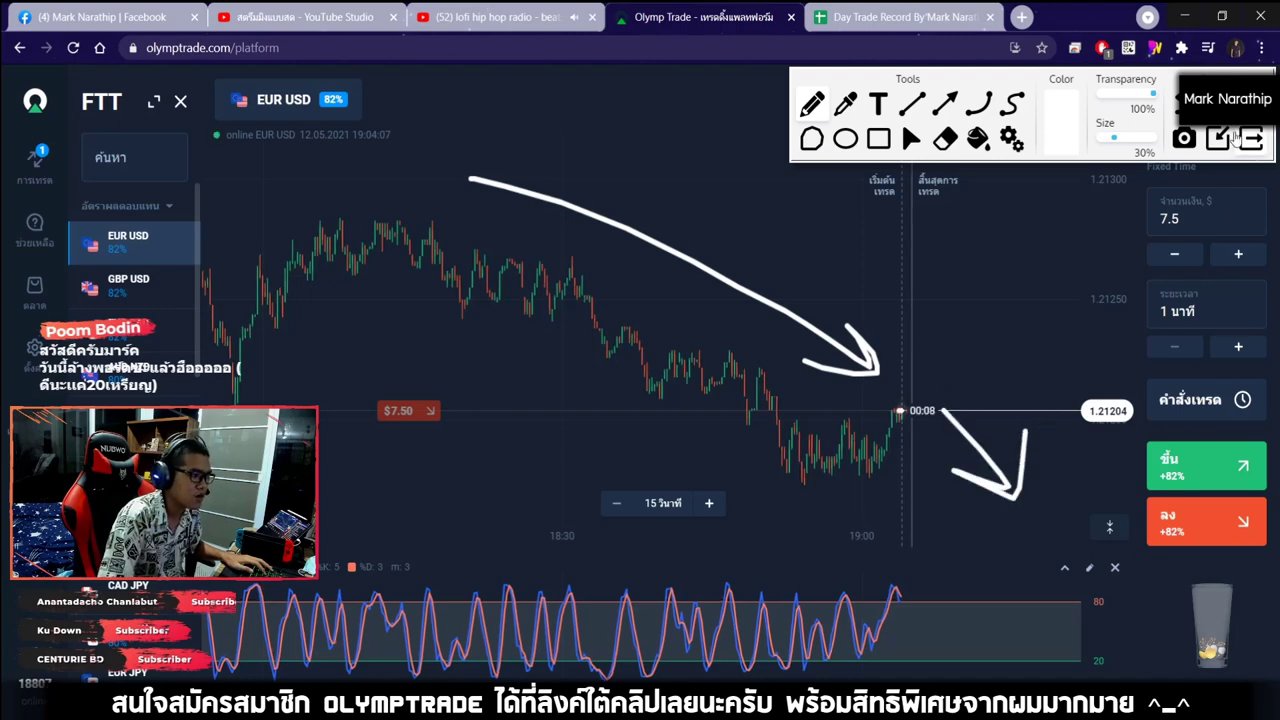
click(1238, 139)
Mark the recent EUR USD rise with an arrow, circle the stochastic crossover, draw three downward arrows ahead of price, and close the drawing overlay
click(911, 138)
scroll(900, 378, up, 5)
scroll(900, 378, up, 1)
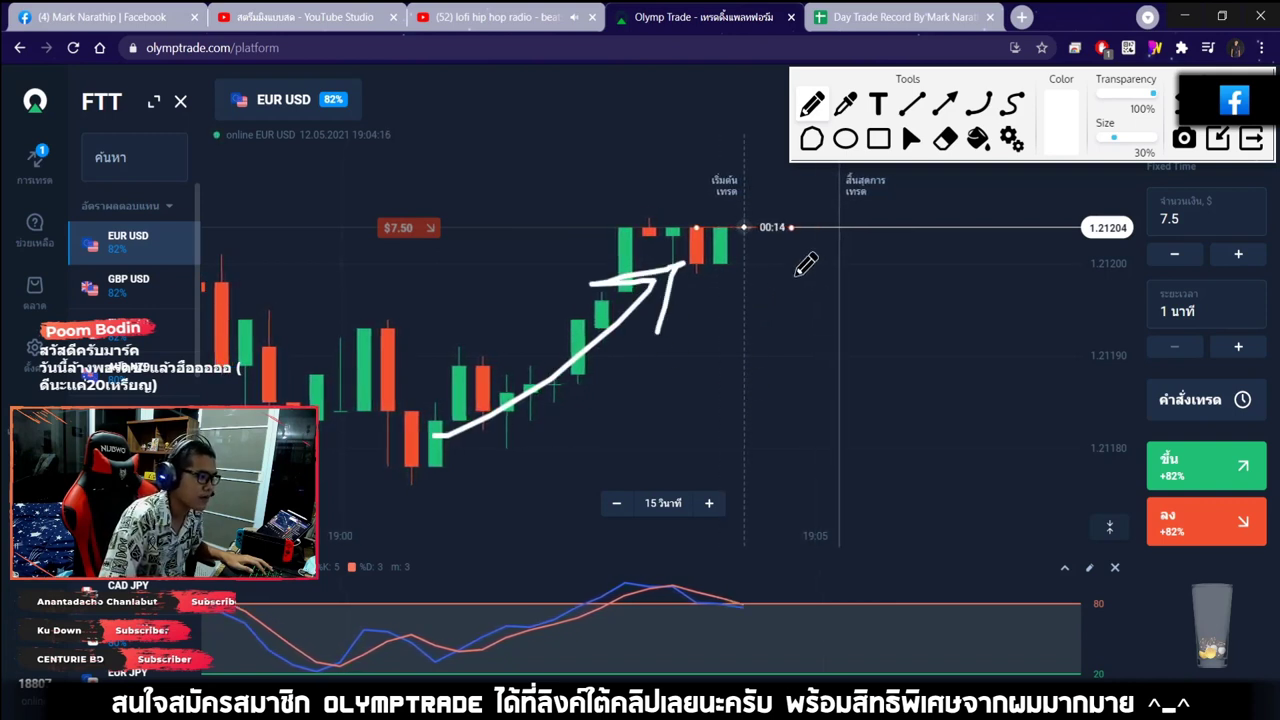
drag(782, 252, 882, 412)
drag(786, 352, 890, 425)
drag(897, 348, 897, 425)
drag(893, 218, 978, 362)
drag(1052, 395, 1050, 297)
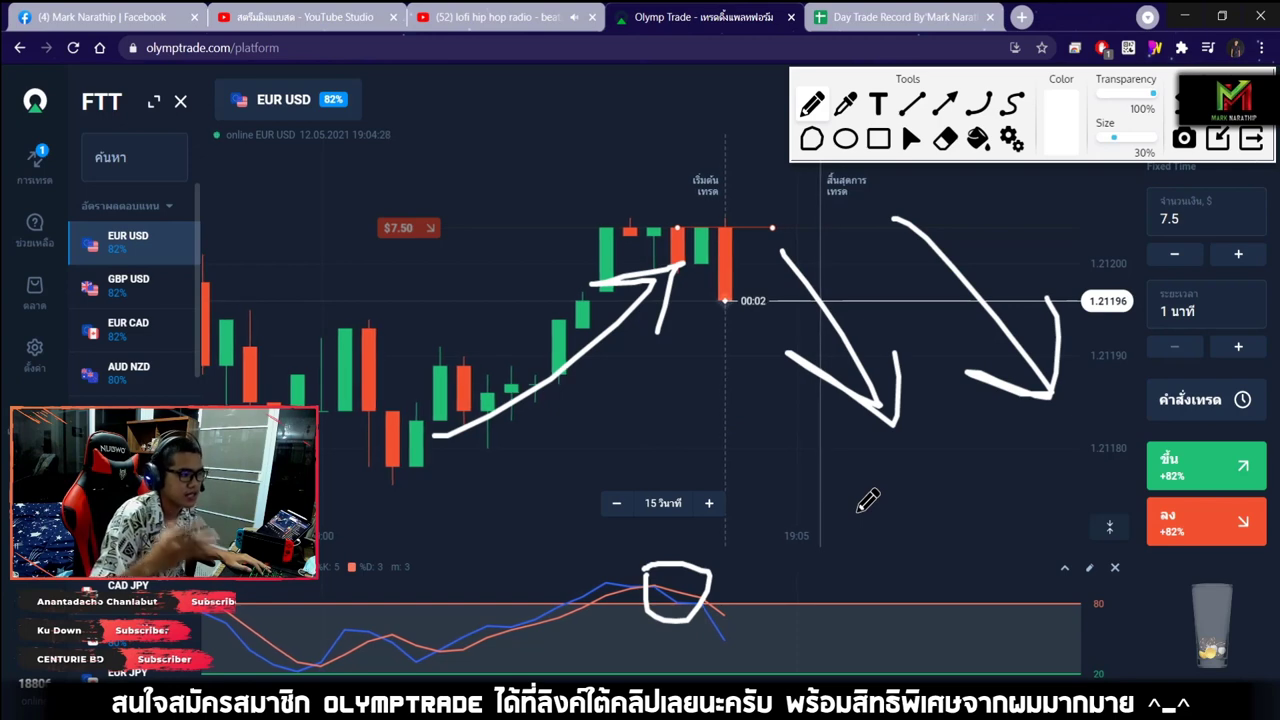
drag(851, 237, 983, 455)
drag(940, 447, 988, 452)
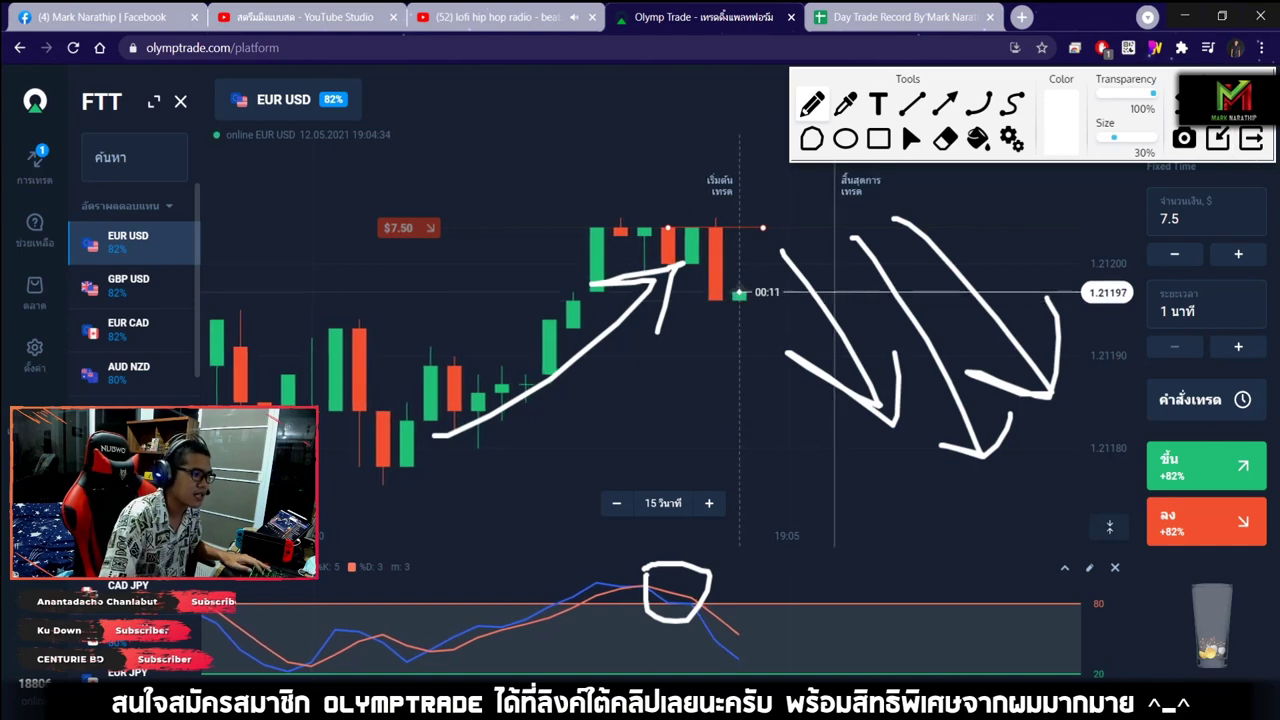
key(Escape)
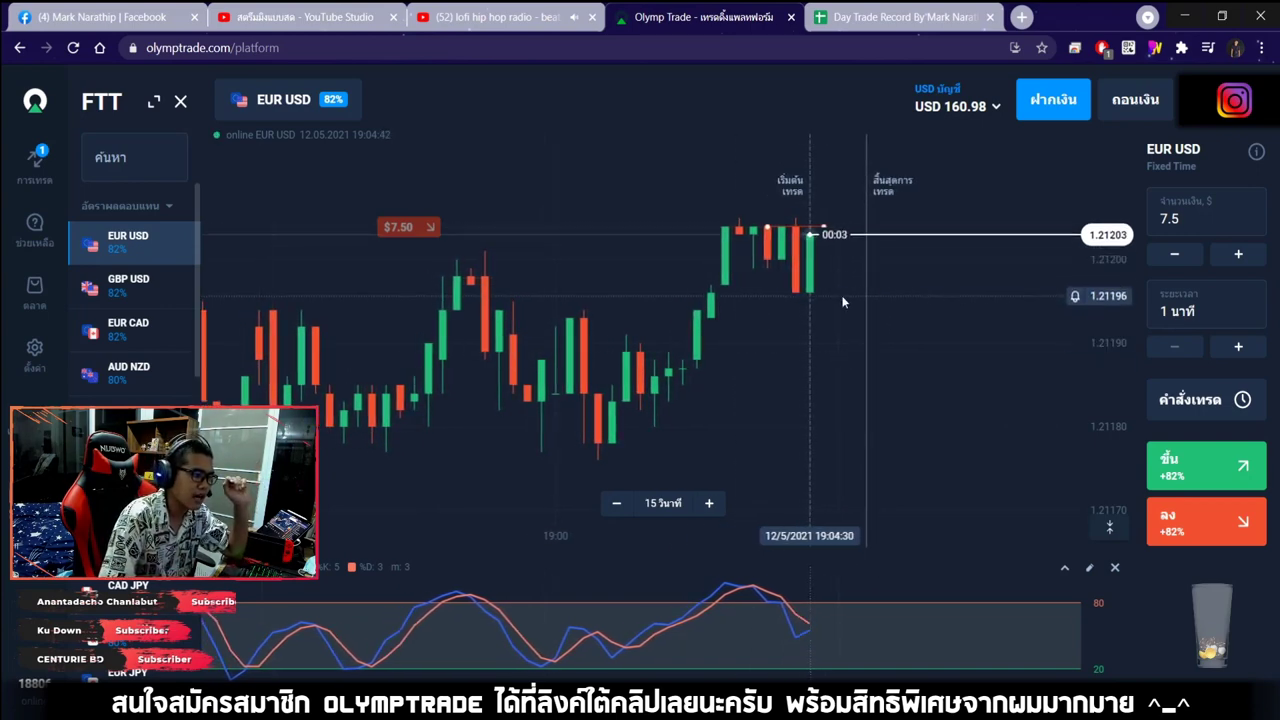
Follow the EUR USD trade until it closes, dismiss its notification and log trade 4 in the record sheet as แพ้ with 80 percent profit
scroll(840, 300, up, 3)
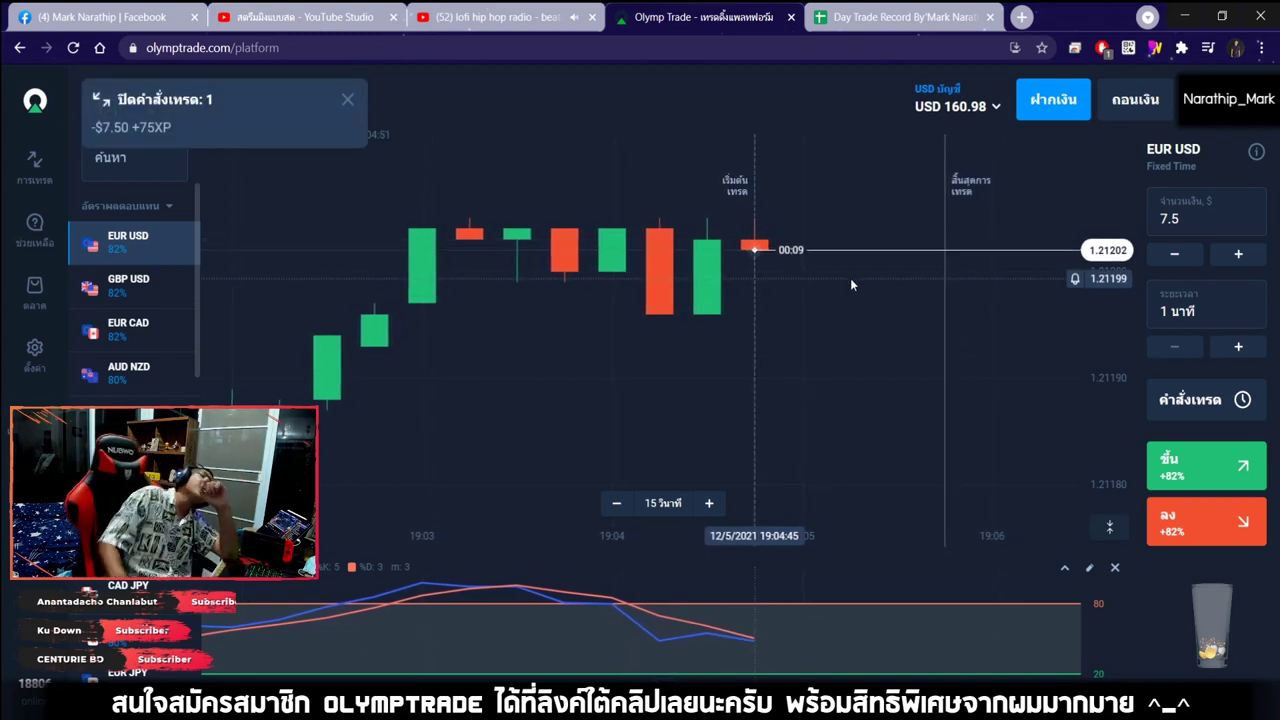
click(346, 99)
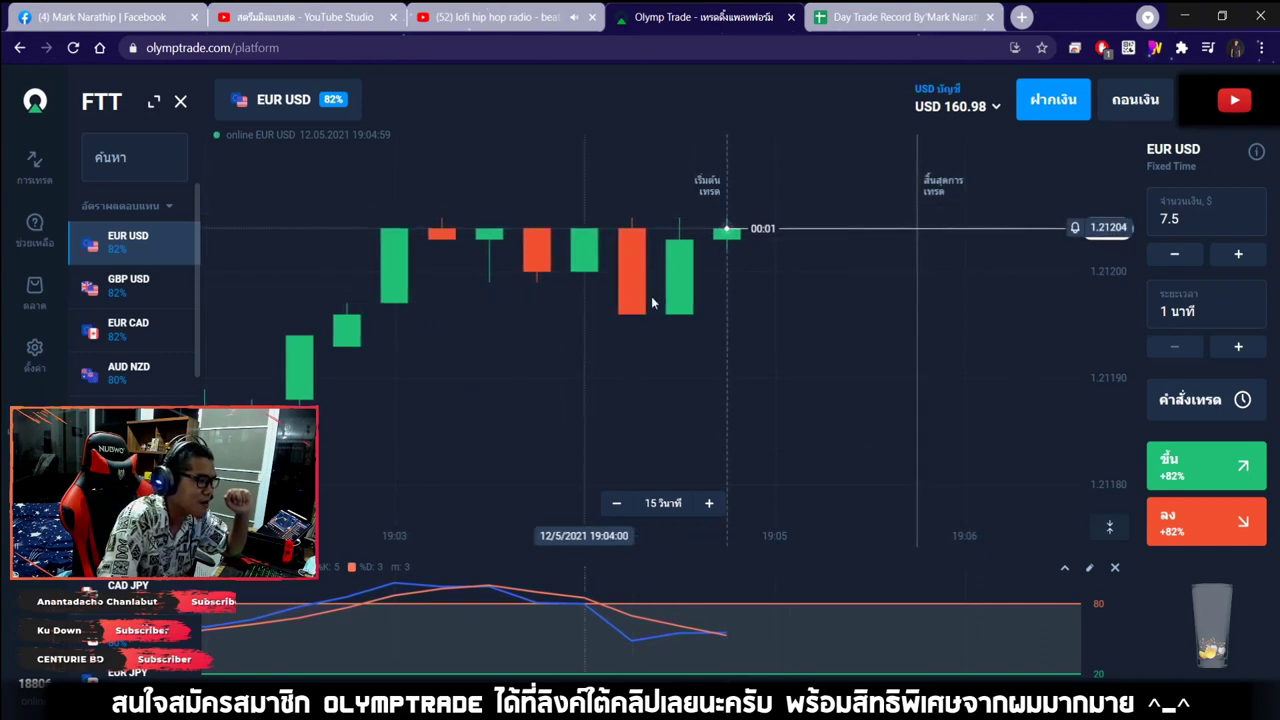
click(858, 20)
click(670, 431)
click(655, 474)
click(850, 431)
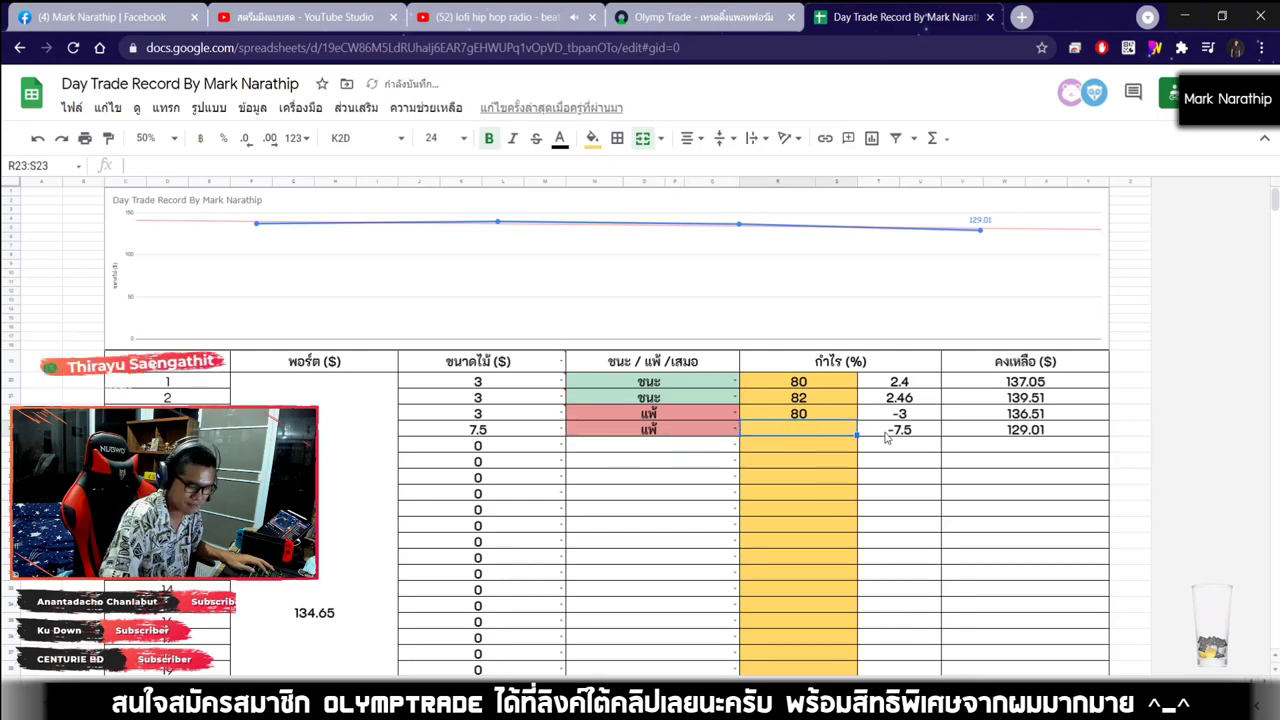
Enter a stake of 18.75 dollars for trade 5 in the record sheet and set the same trade amount on Olymp Trade
double_click(491, 451)
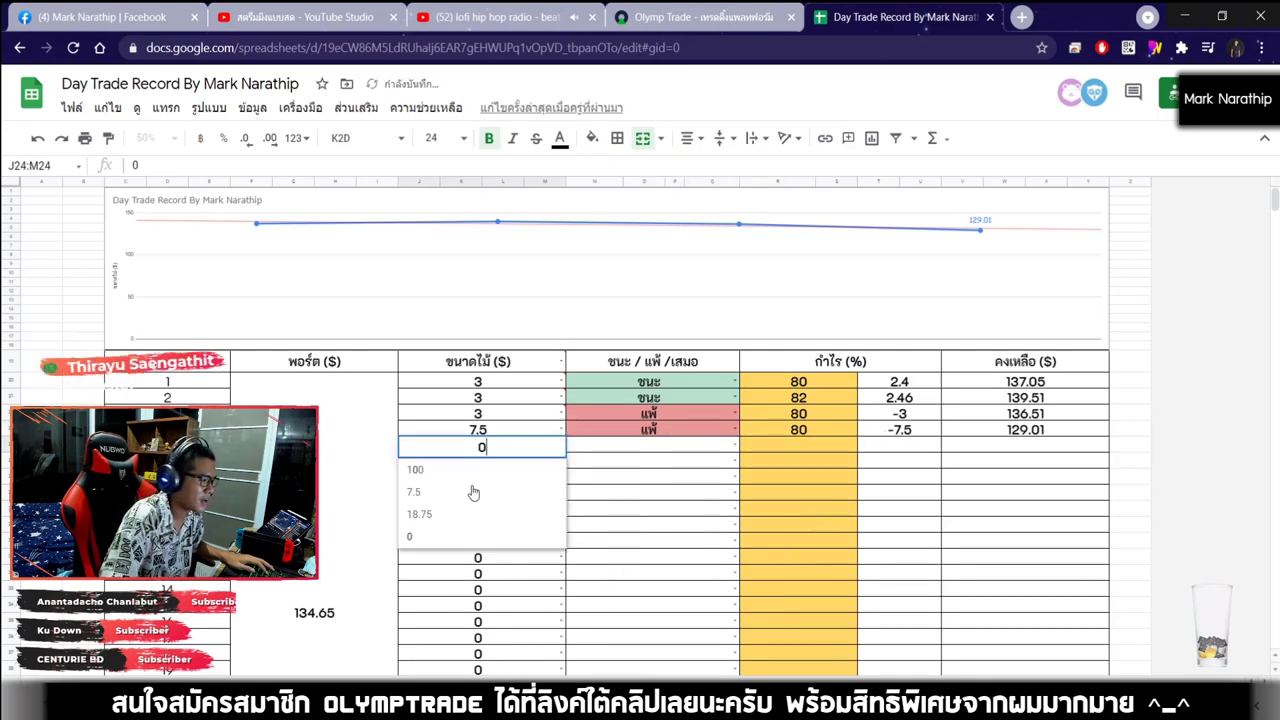
click(427, 514)
click(695, 17)
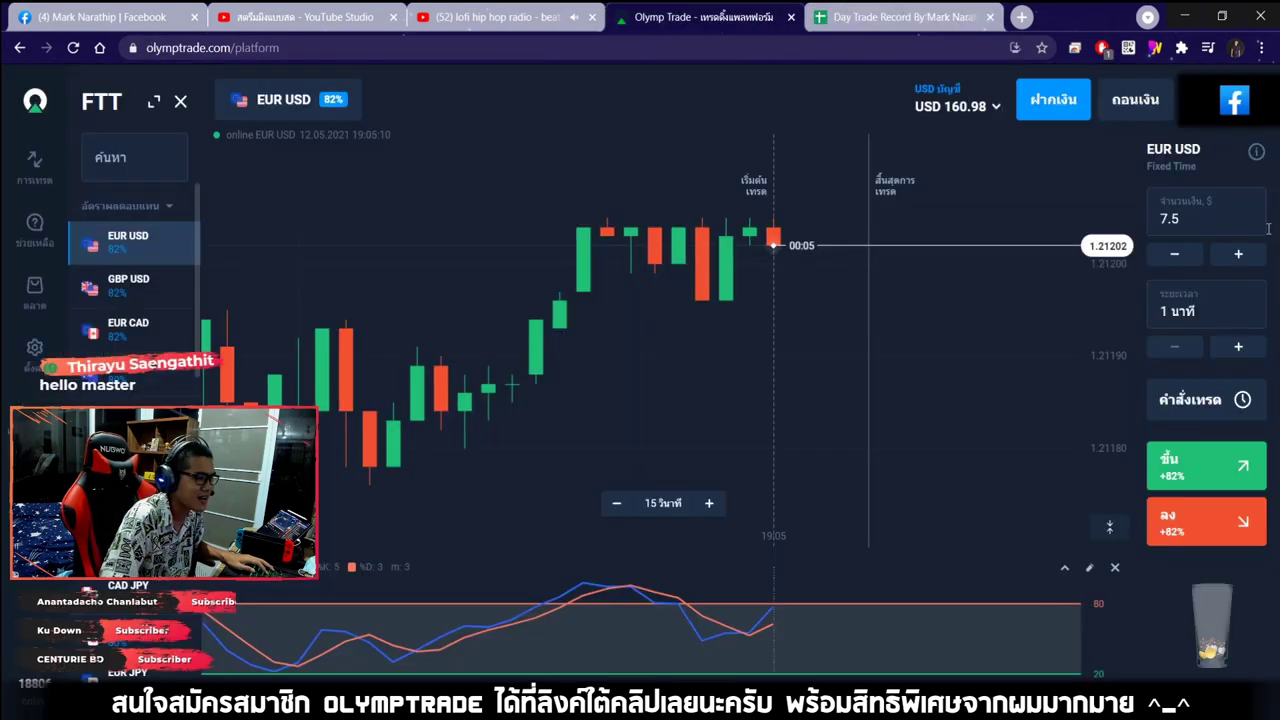
key(ctrl+a)
text(18.75)
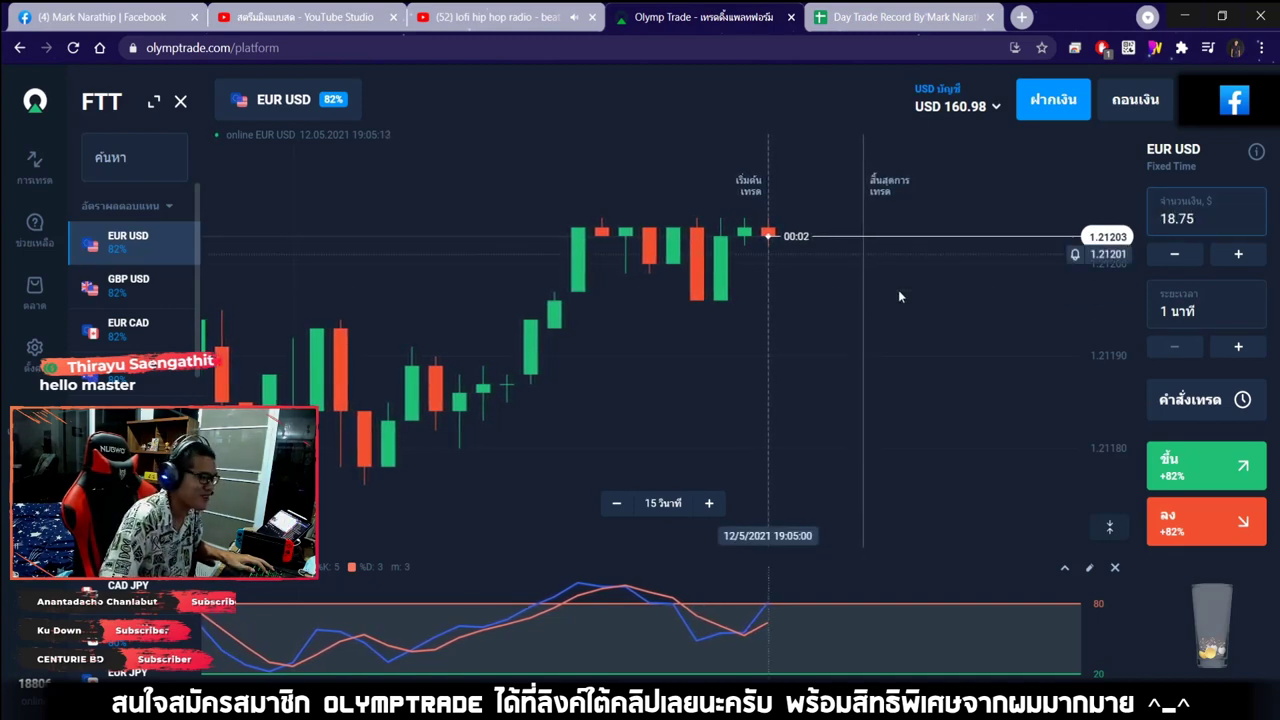
scroll(960, 363, down, 10)
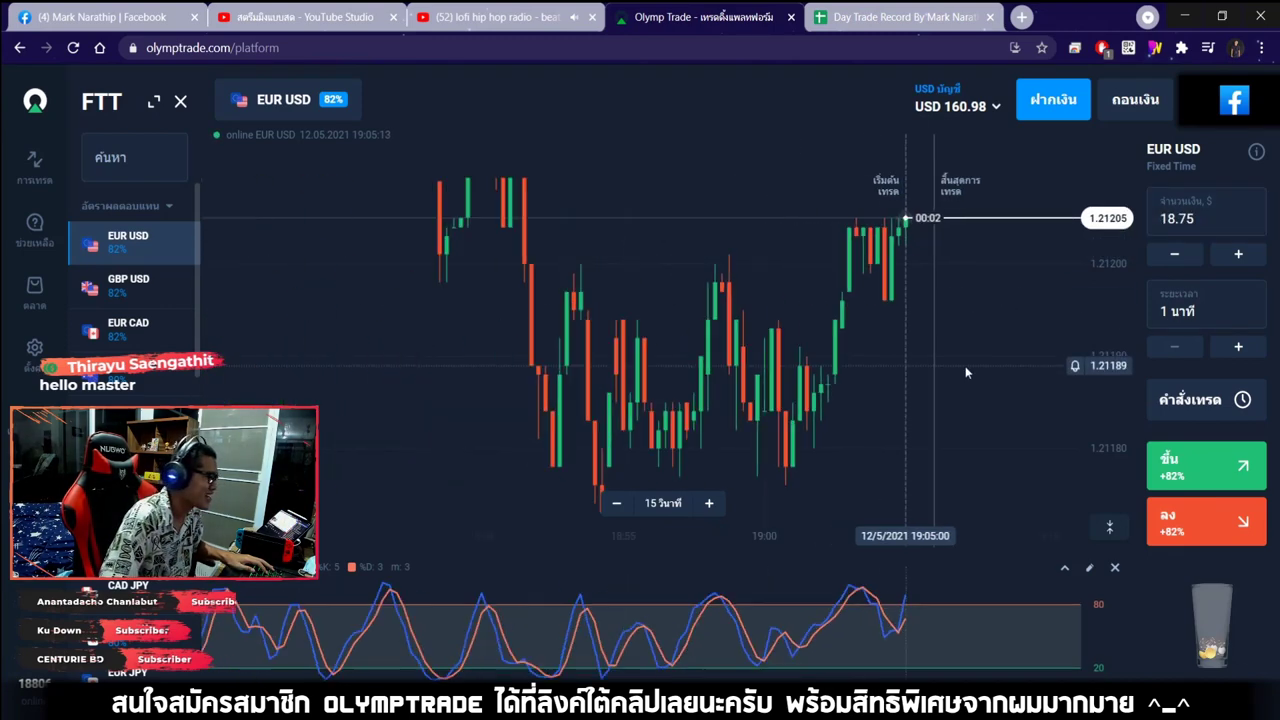
Review the logged trades and the trade 5 stake in the record sheet, then return to the EUR USD chart
click(880, 17)
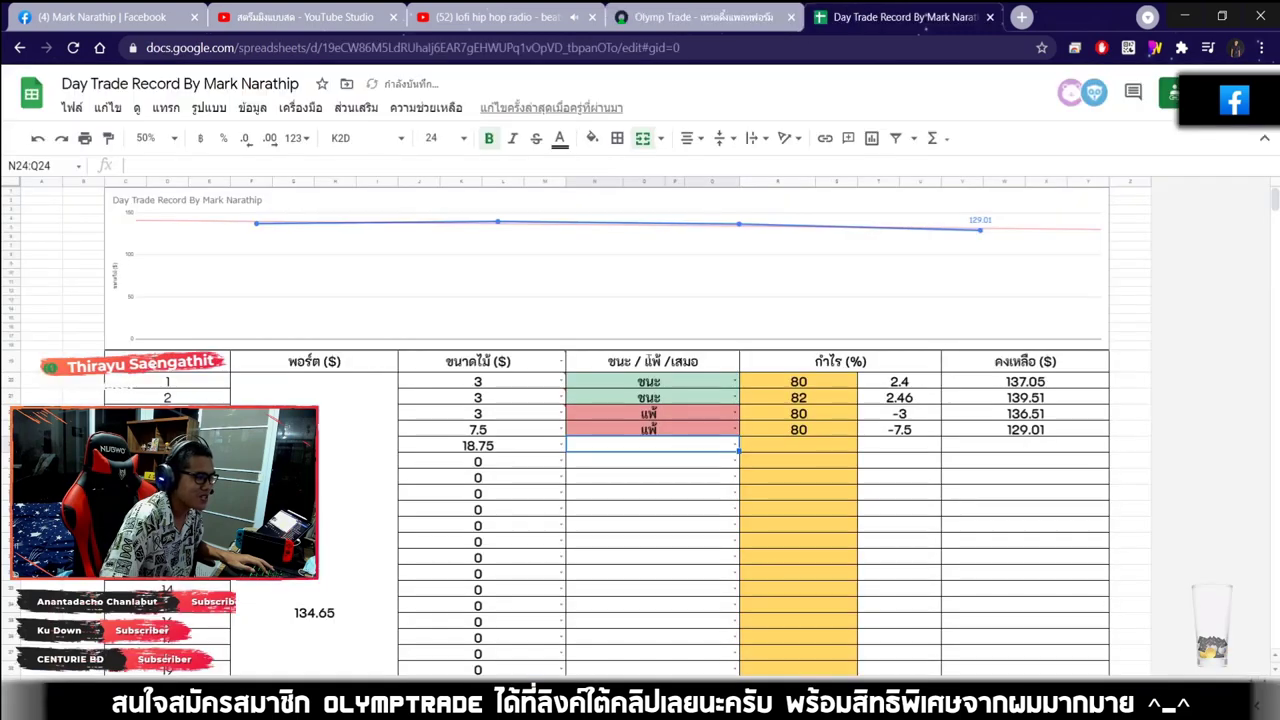
scroll(657, 341, down, 1)
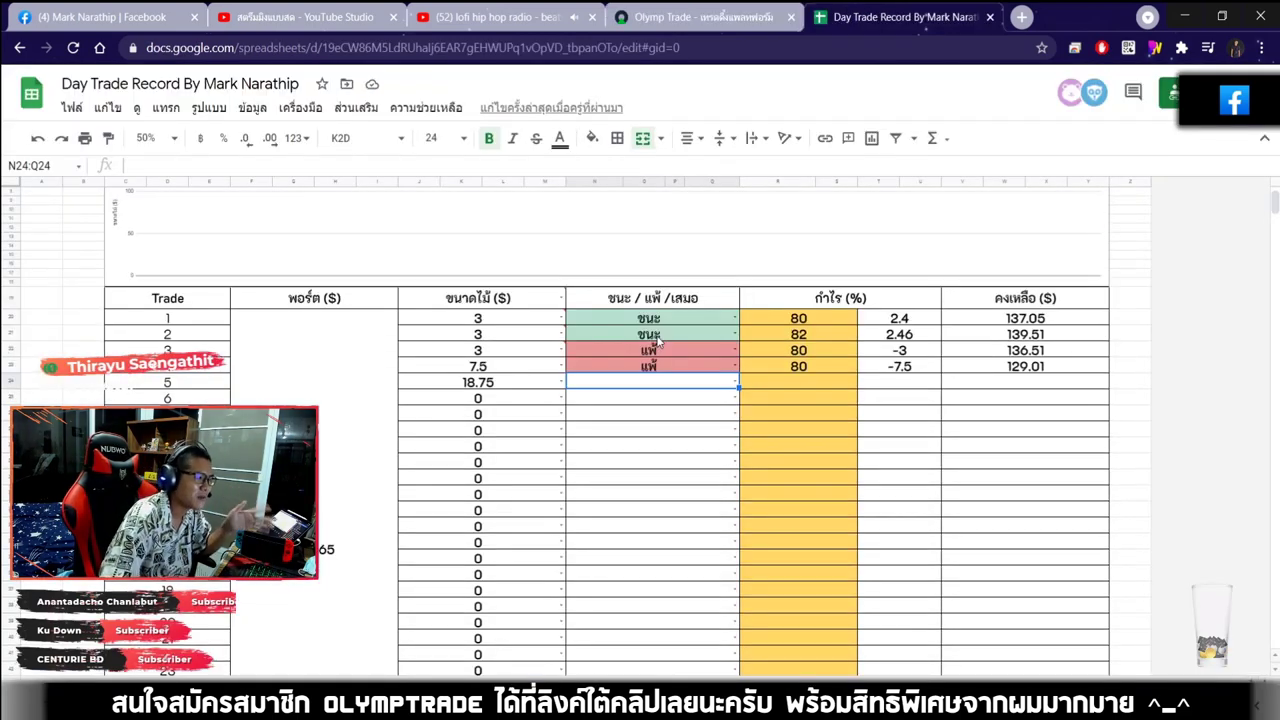
click(485, 386)
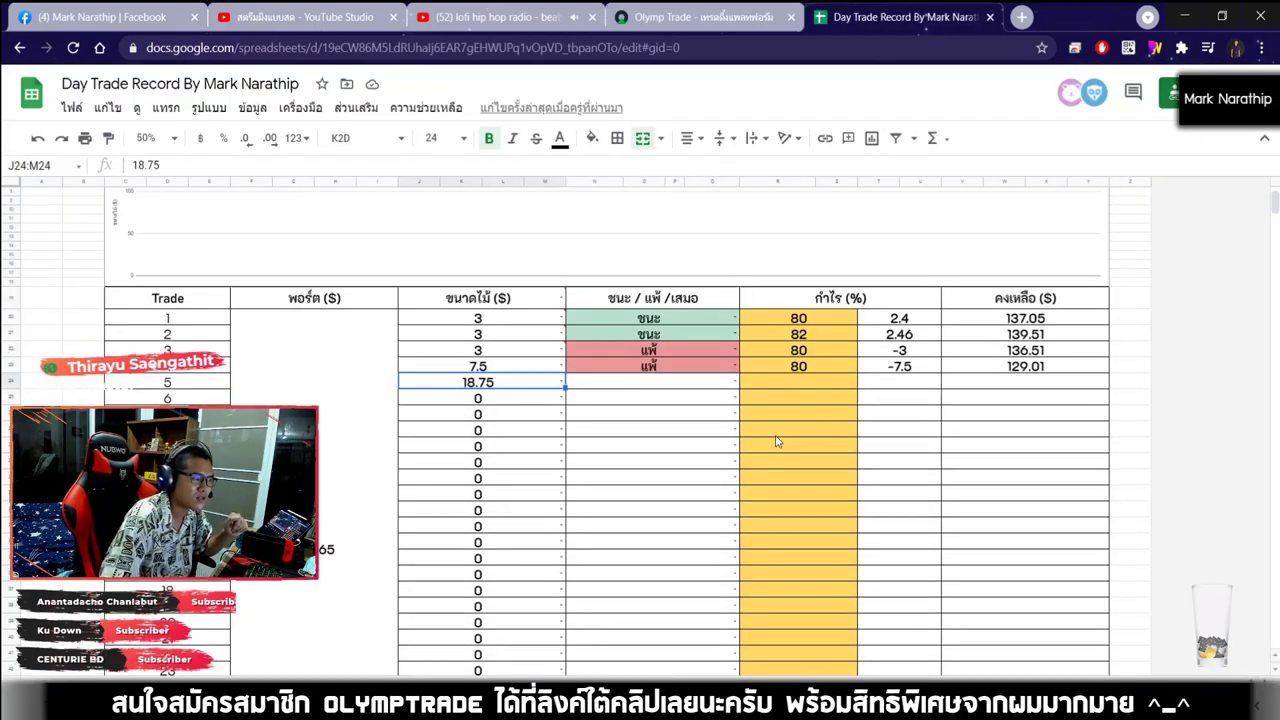
scroll(776, 441, up, 1)
click(700, 17)
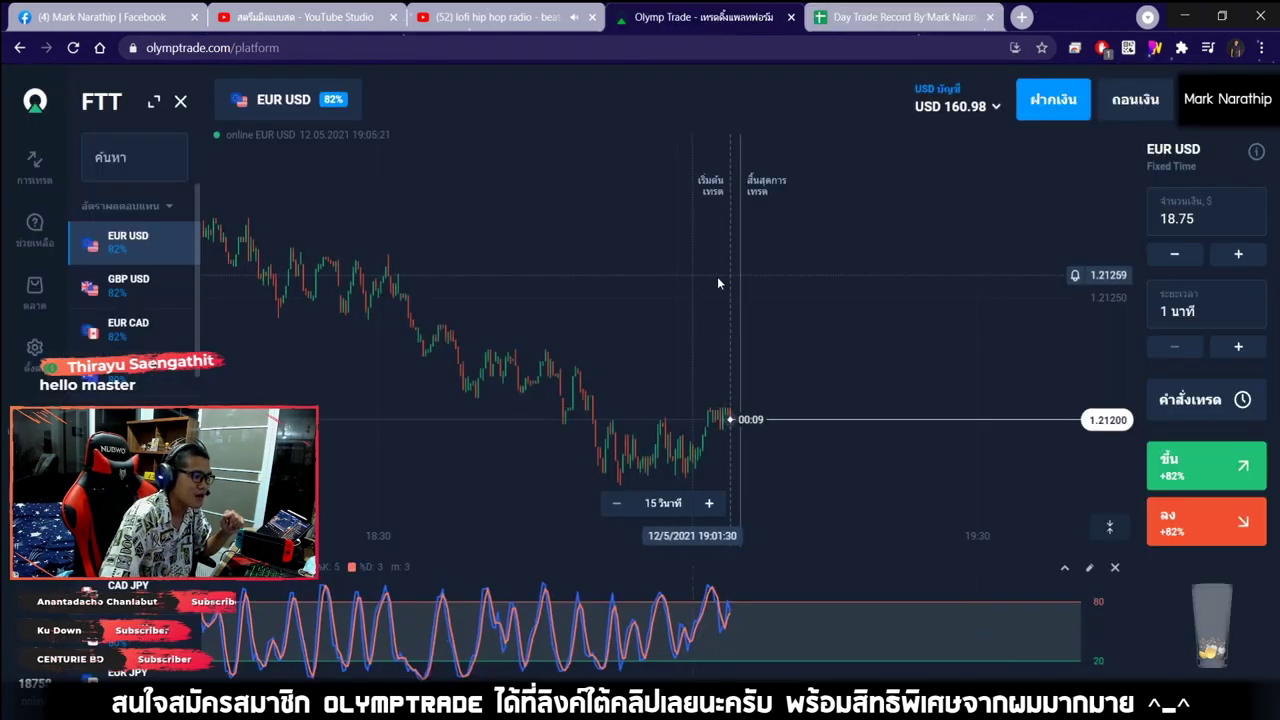
Bring up the GBP USD chart and check the total profit in the record sheet's summary row
click(128, 283)
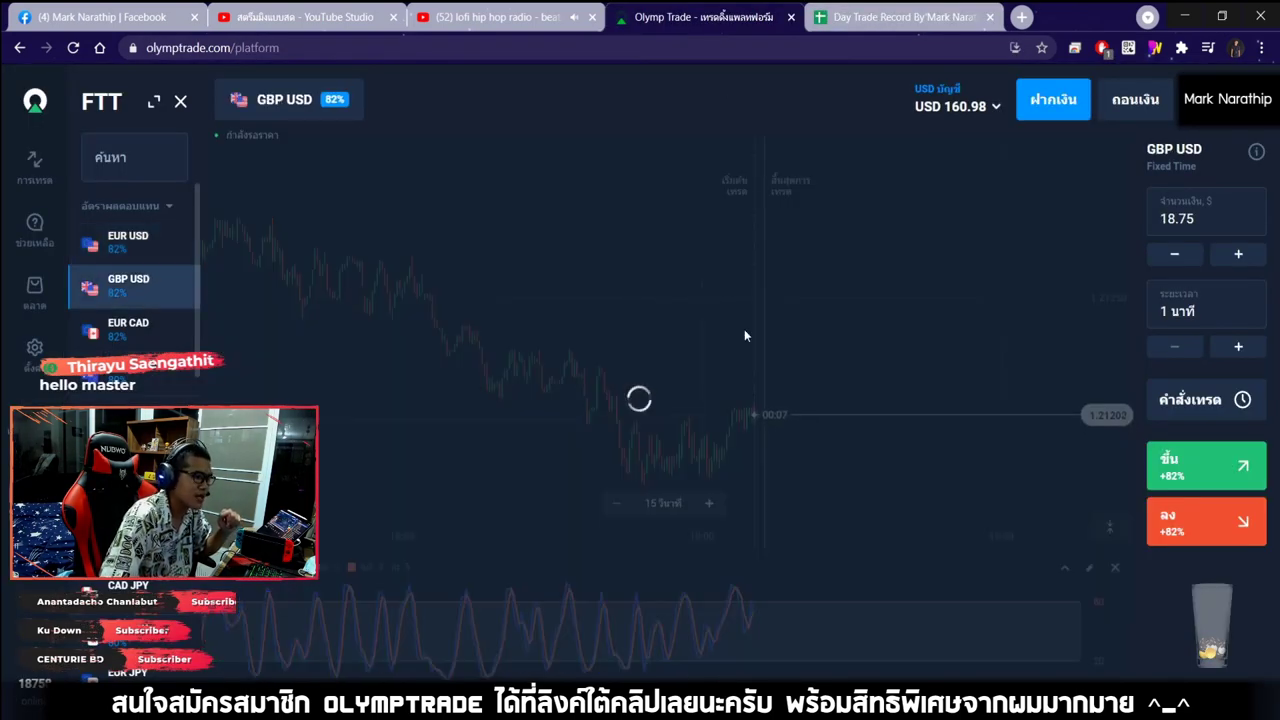
click(880, 17)
scroll(848, 279, down, 4)
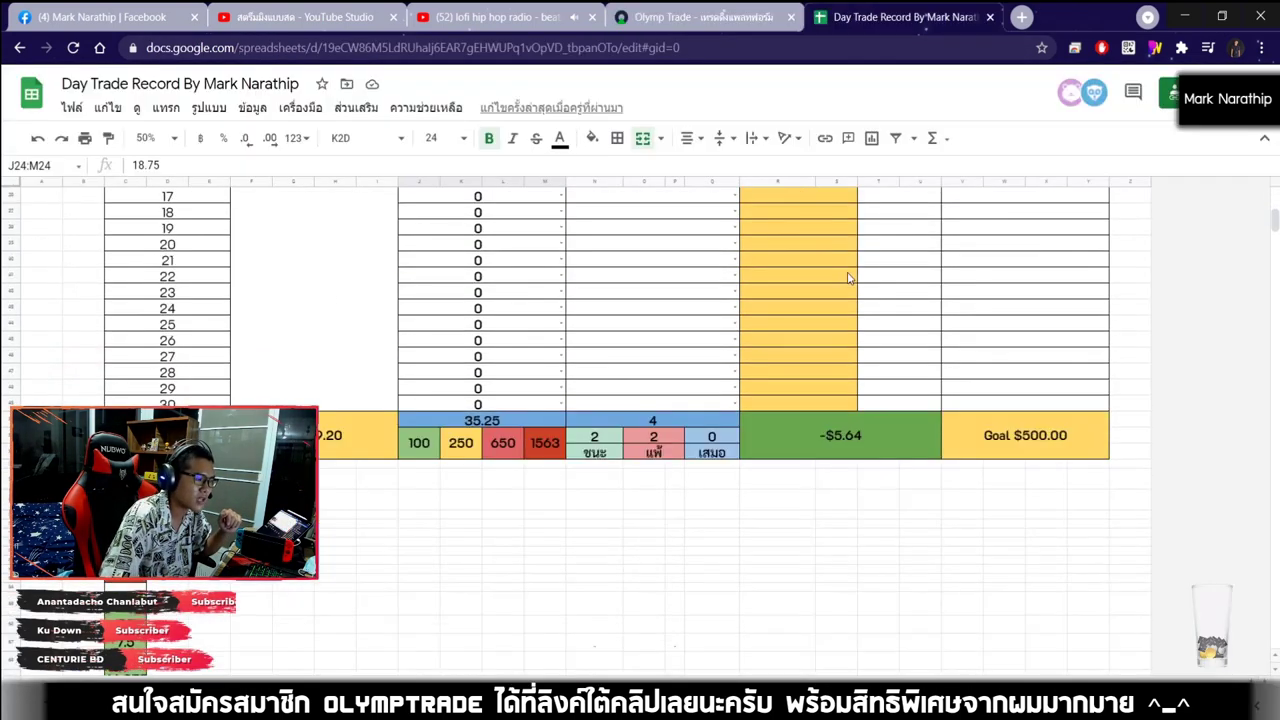
scroll(848, 279, down, 1)
click(848, 345)
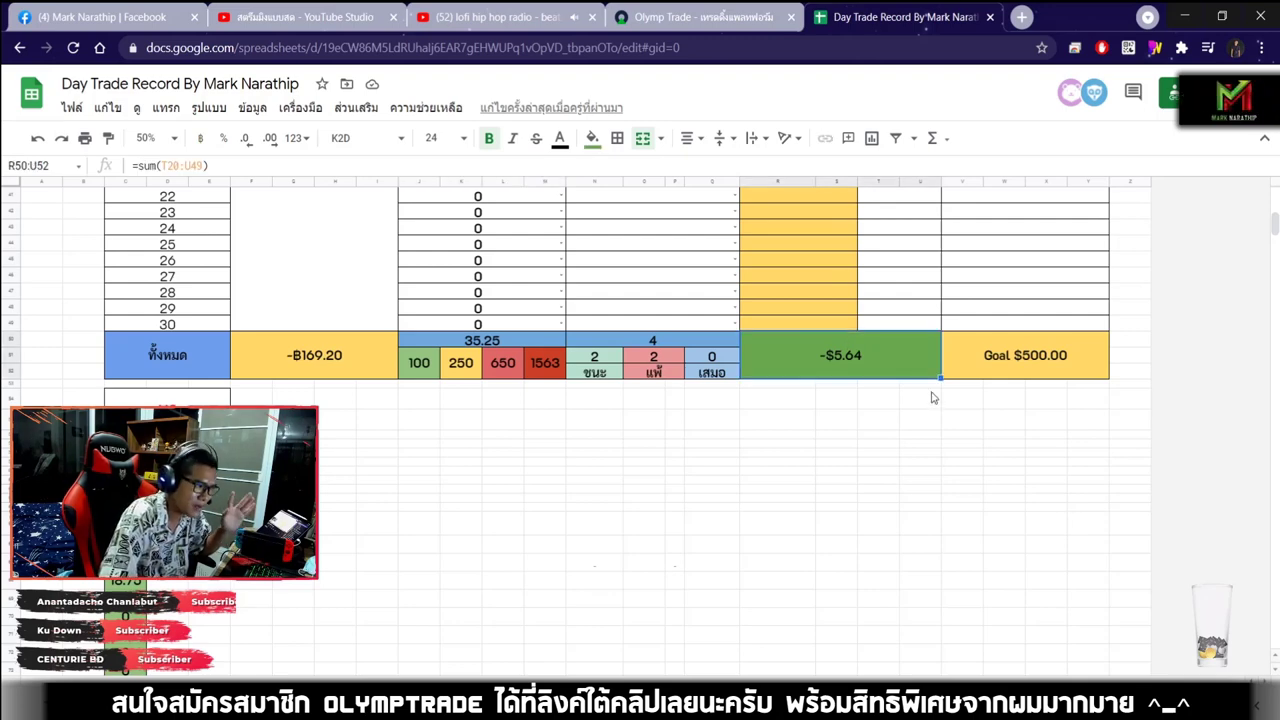
scroll(931, 396, up, 5)
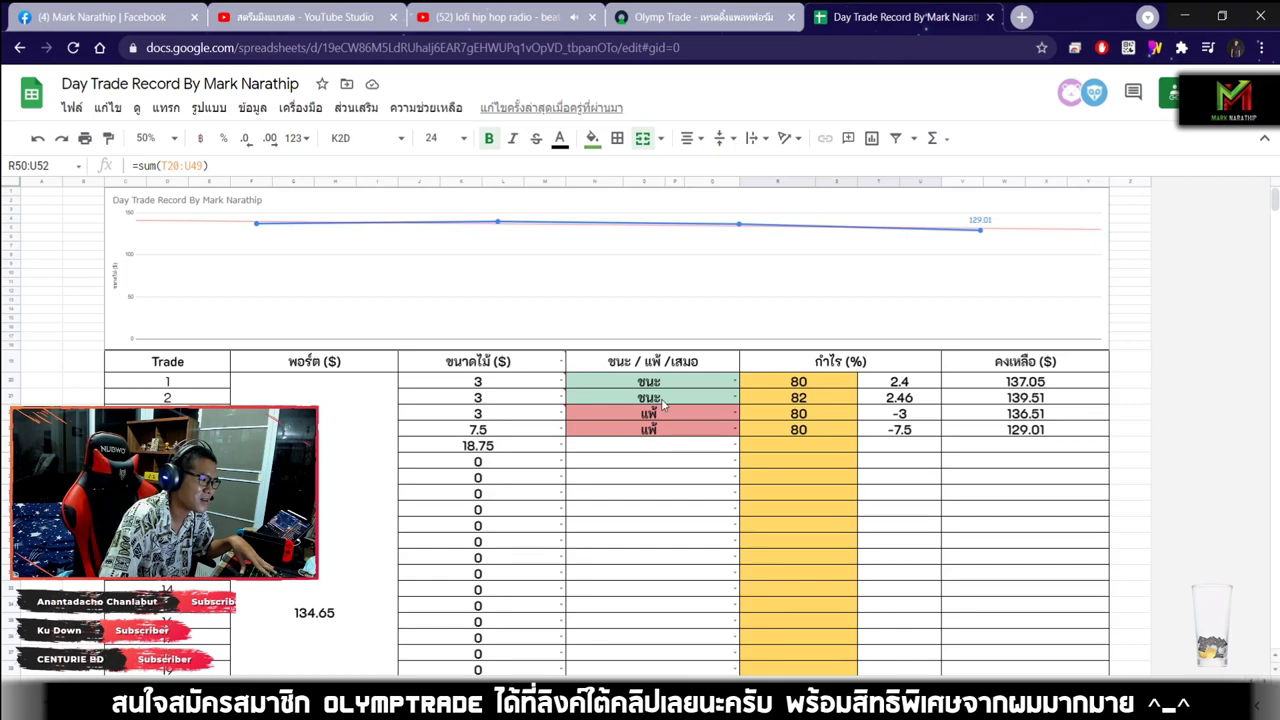
Return to Olymp Trade and look through the GBP USD, EUR CAD and AUD NZD charts before bringing up AUD CHF
click(698, 19)
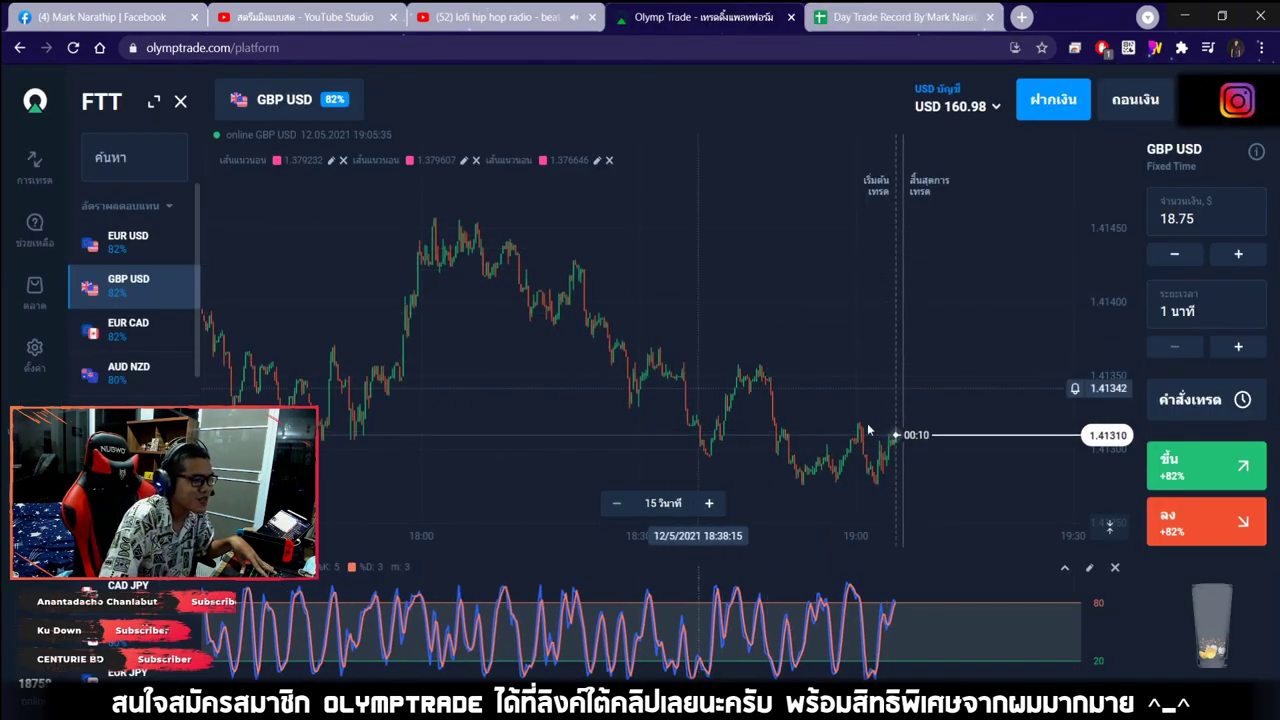
click(150, 325)
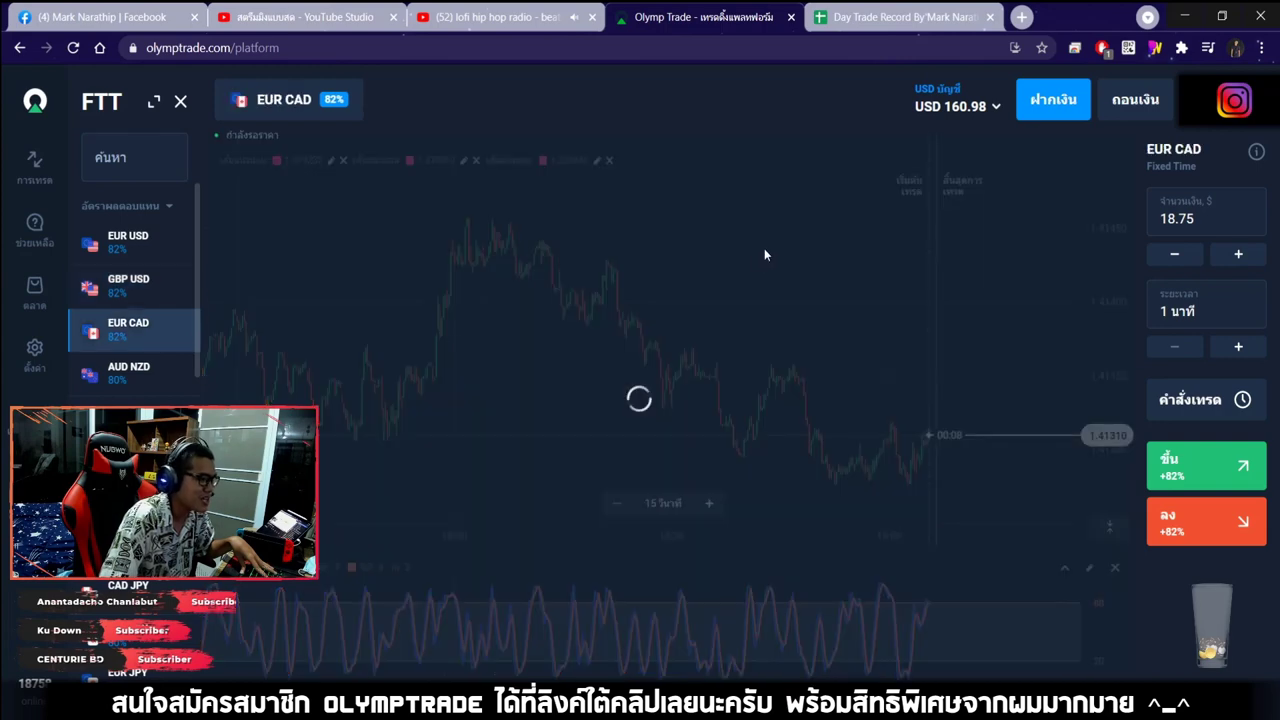
click(135, 370)
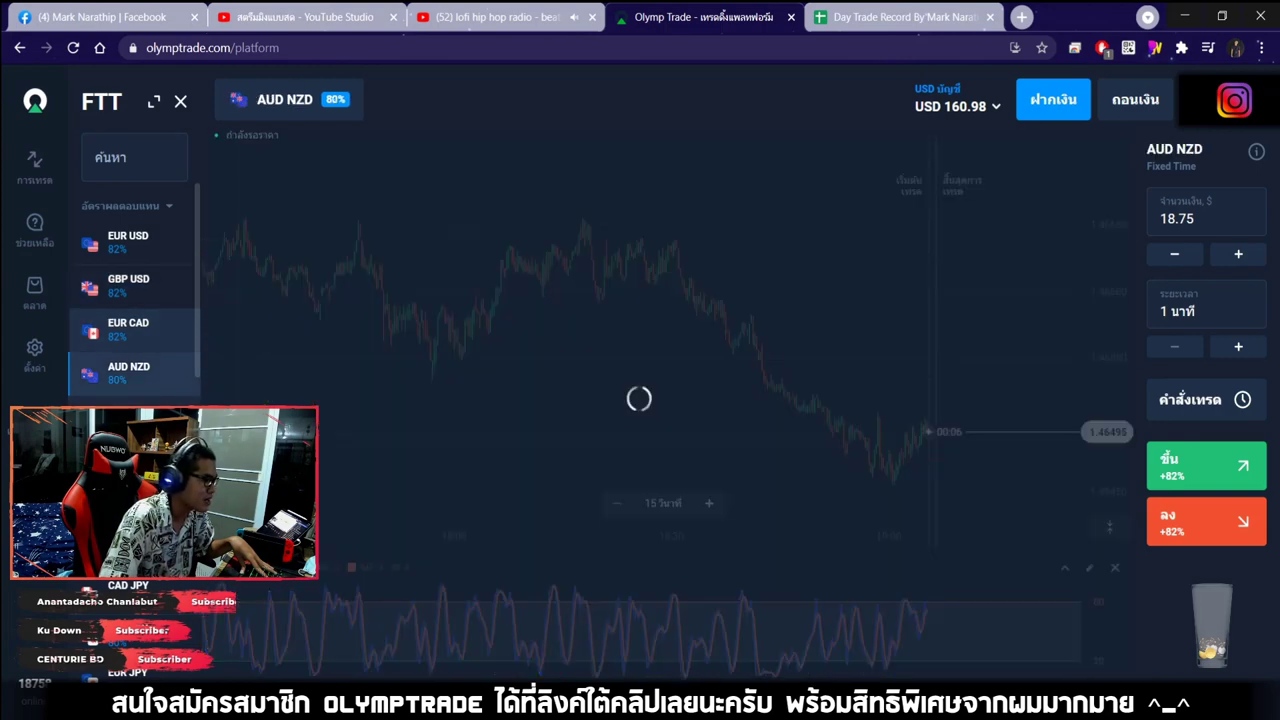
click(130, 416)
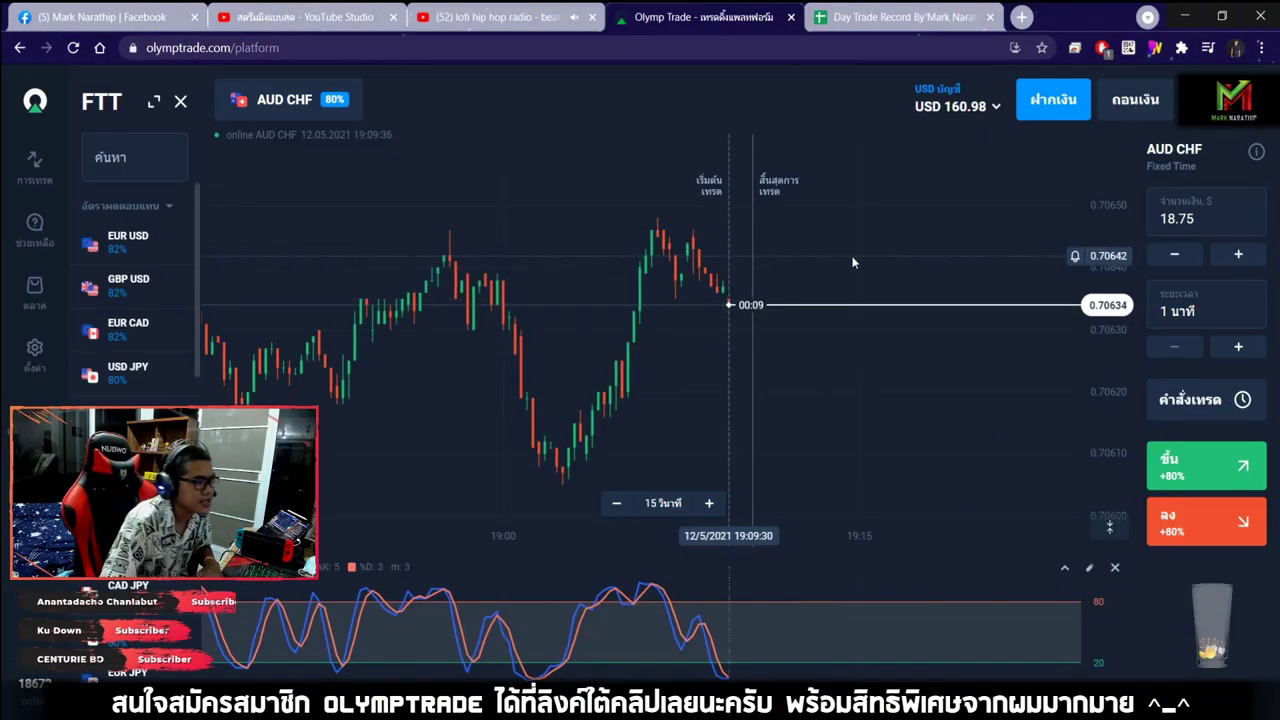
Place a 1-minute up trade of 18.75 dollars on AUD CHF and follow its price on the chart
scroll(539, 258, up, 5)
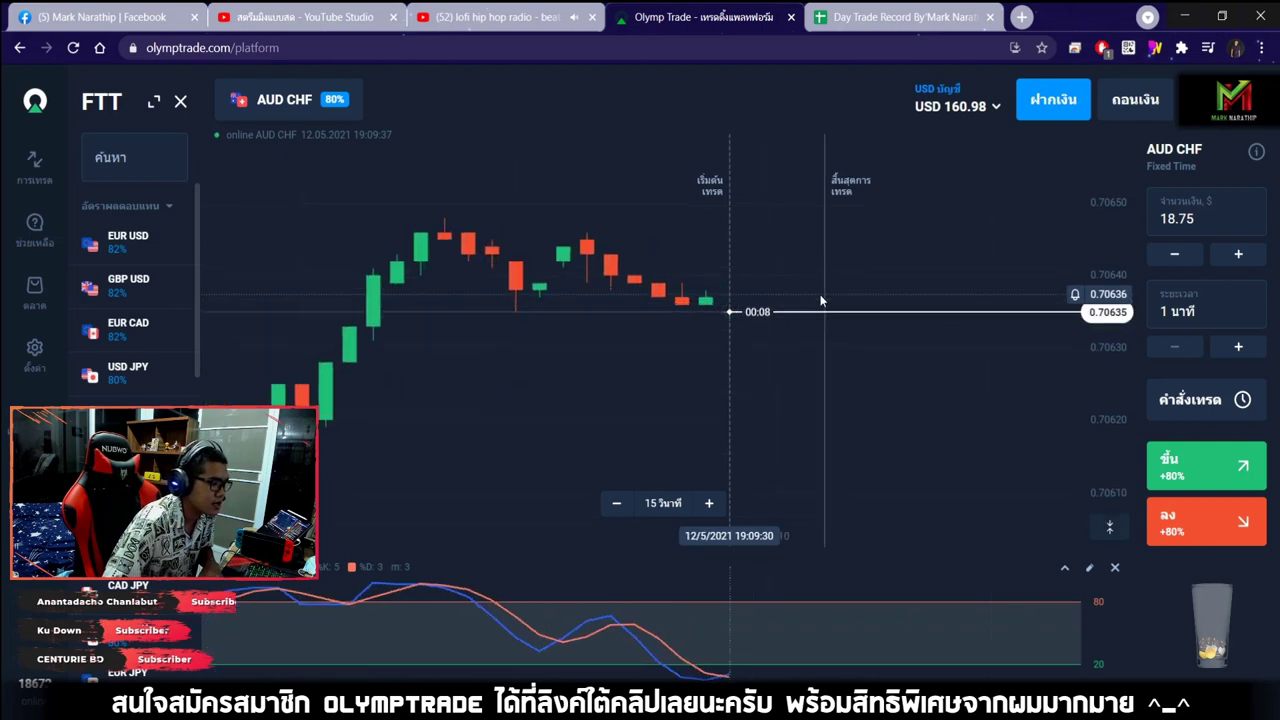
click(1188, 465)
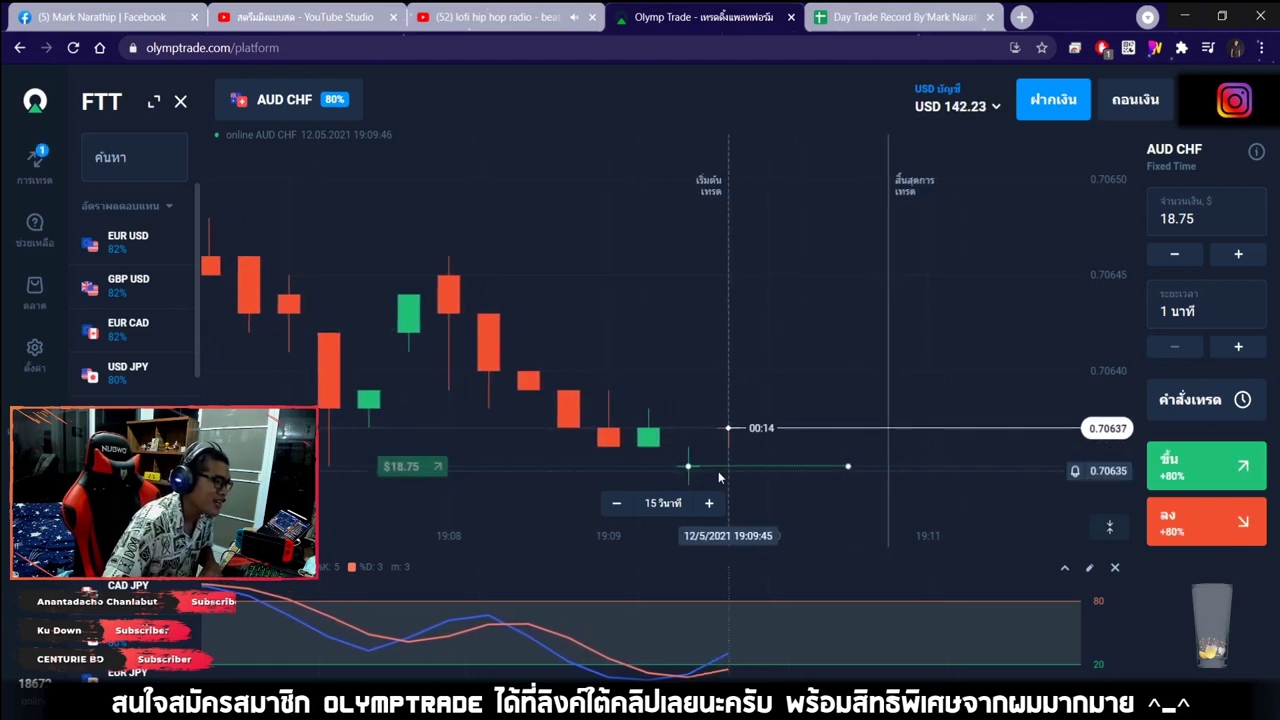
scroll(708, 470, up, 5)
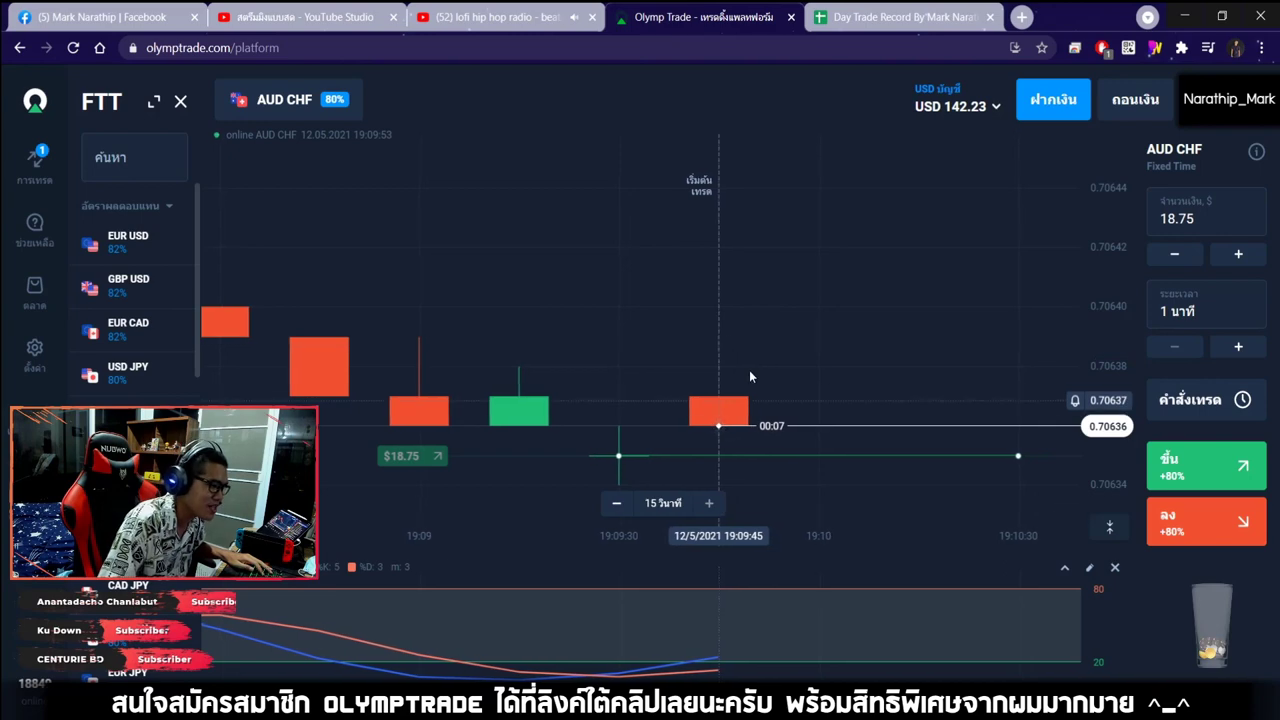
scroll(797, 308, down, 5)
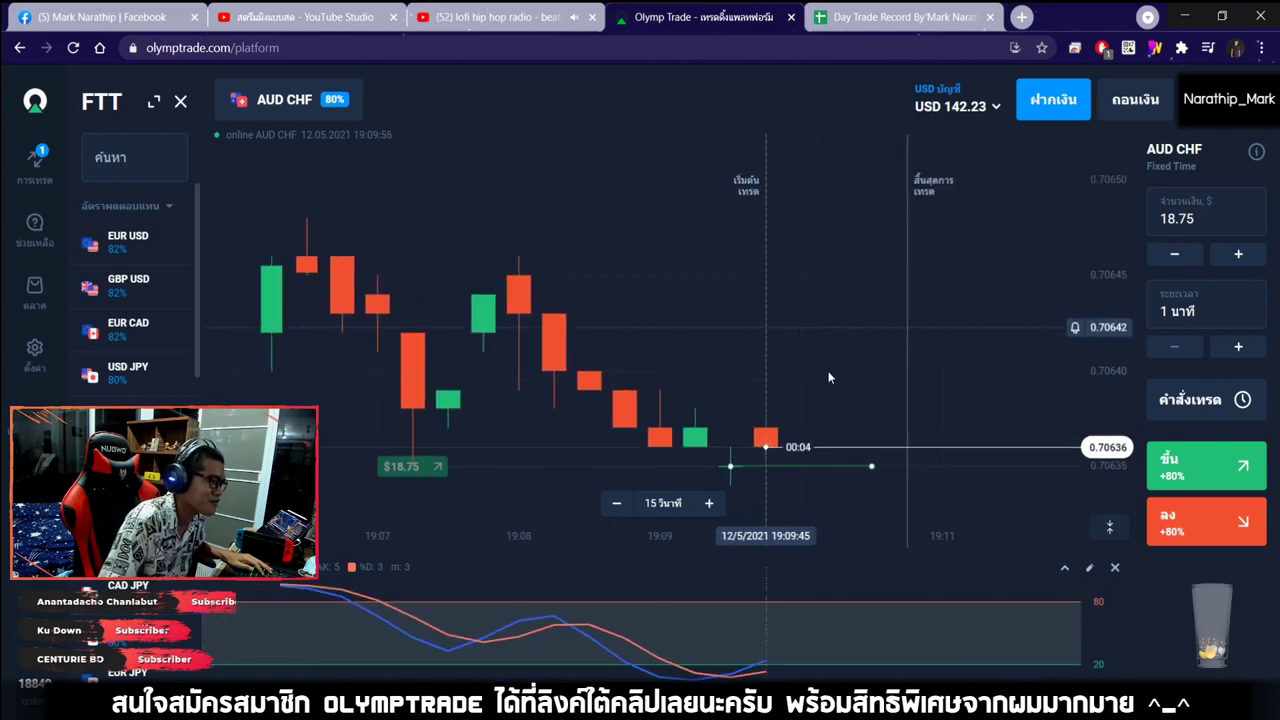
Draw a freehand rising arrow beneath the AUD CHF price swings to illustrate the trend, and clear the drawing
scroll(885, 412, down, 3)
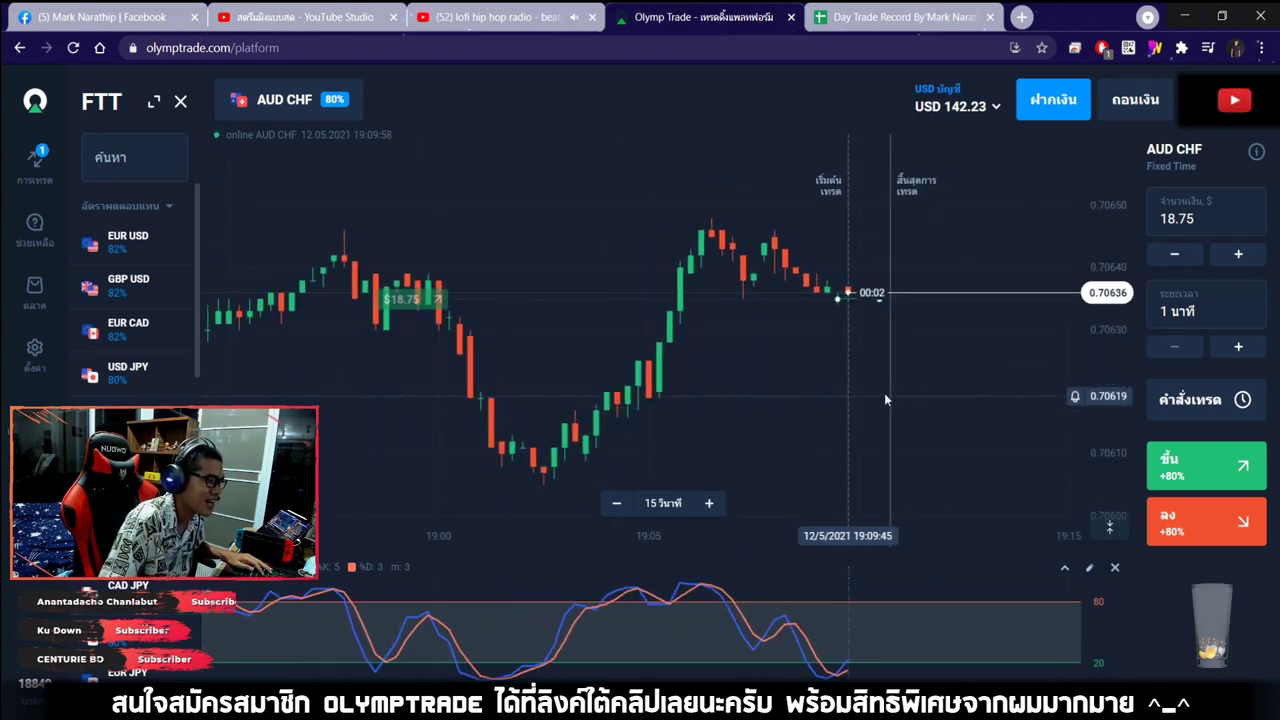
scroll(884, 399, down, 4)
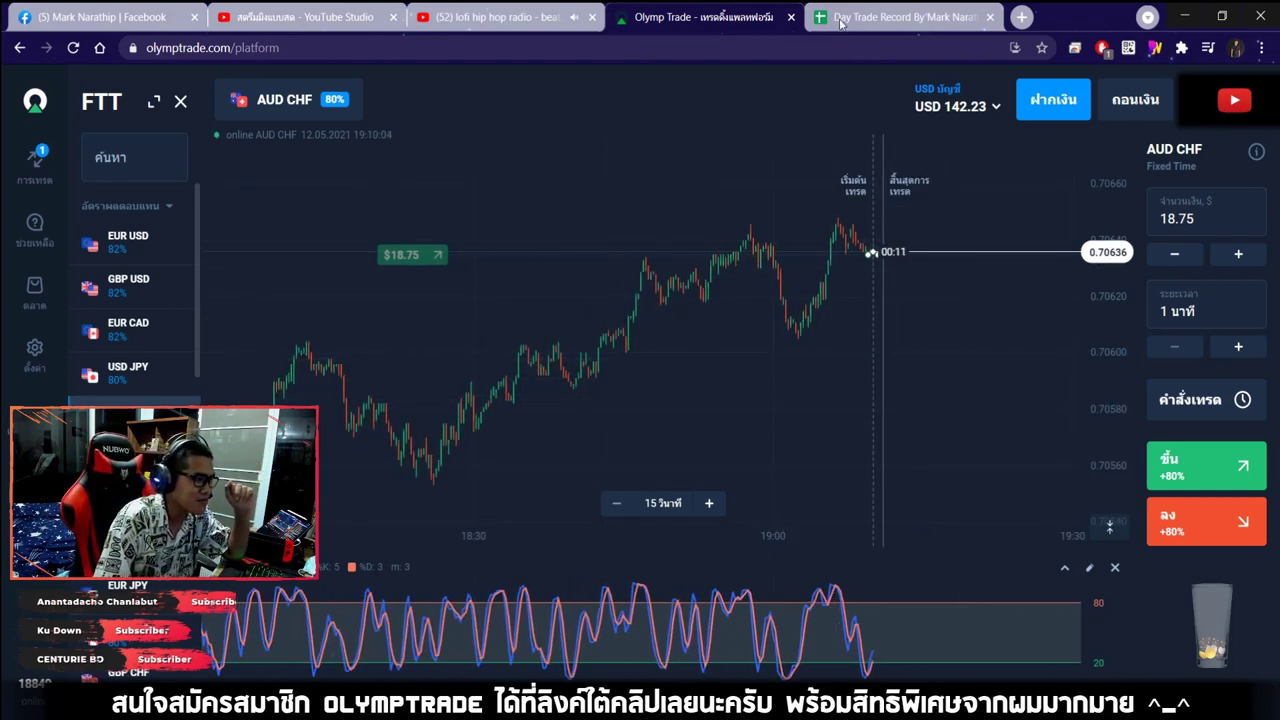
key(ctrl+Tab)
click(720, 18)
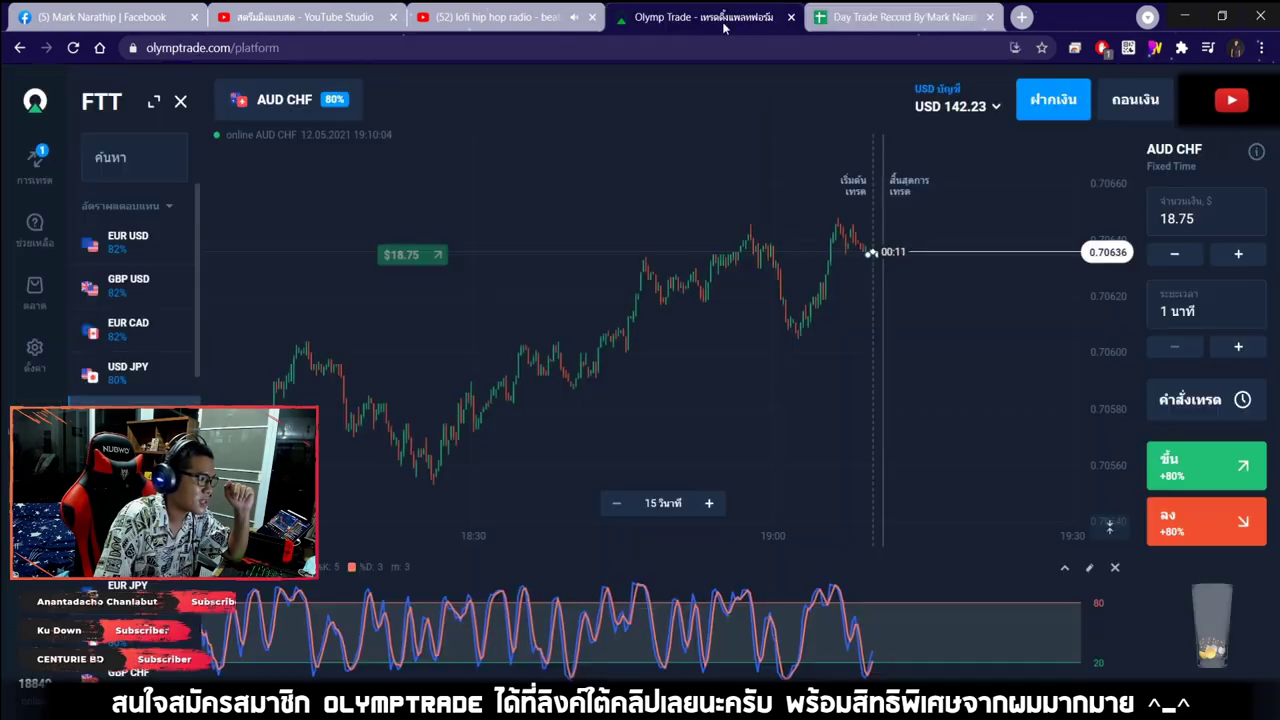
click(1155, 49)
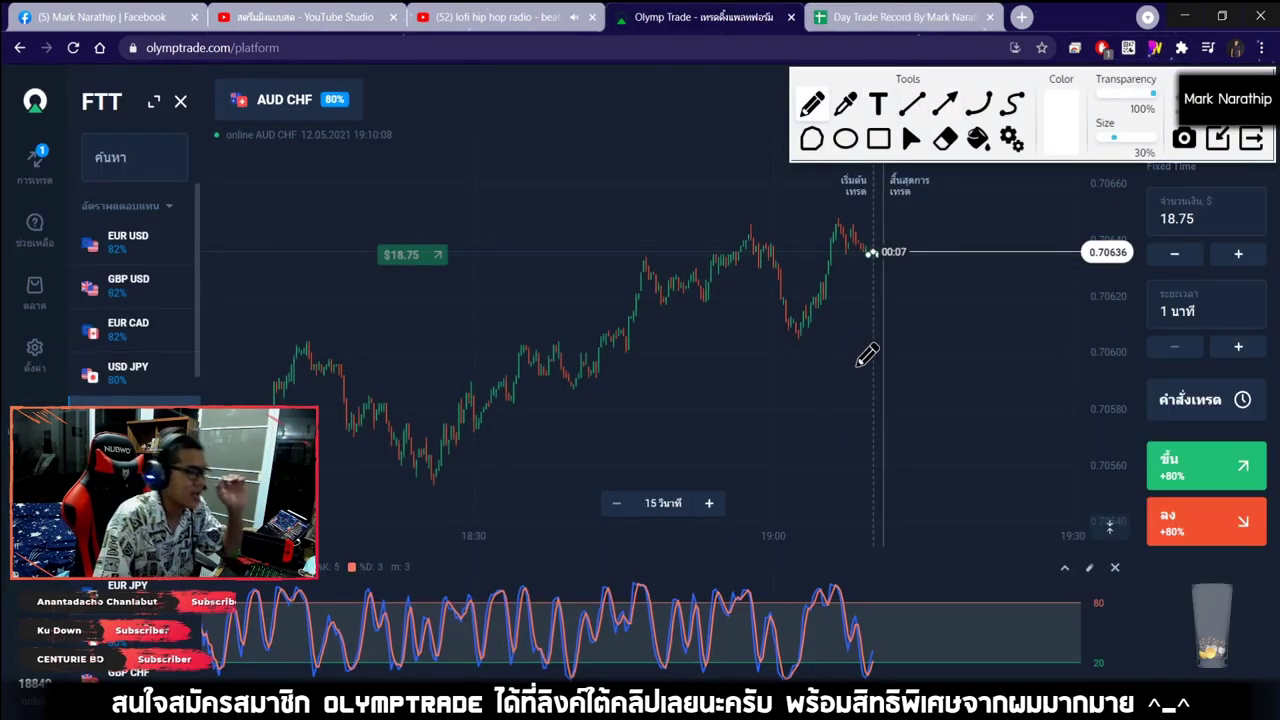
drag(416, 512, 665, 414)
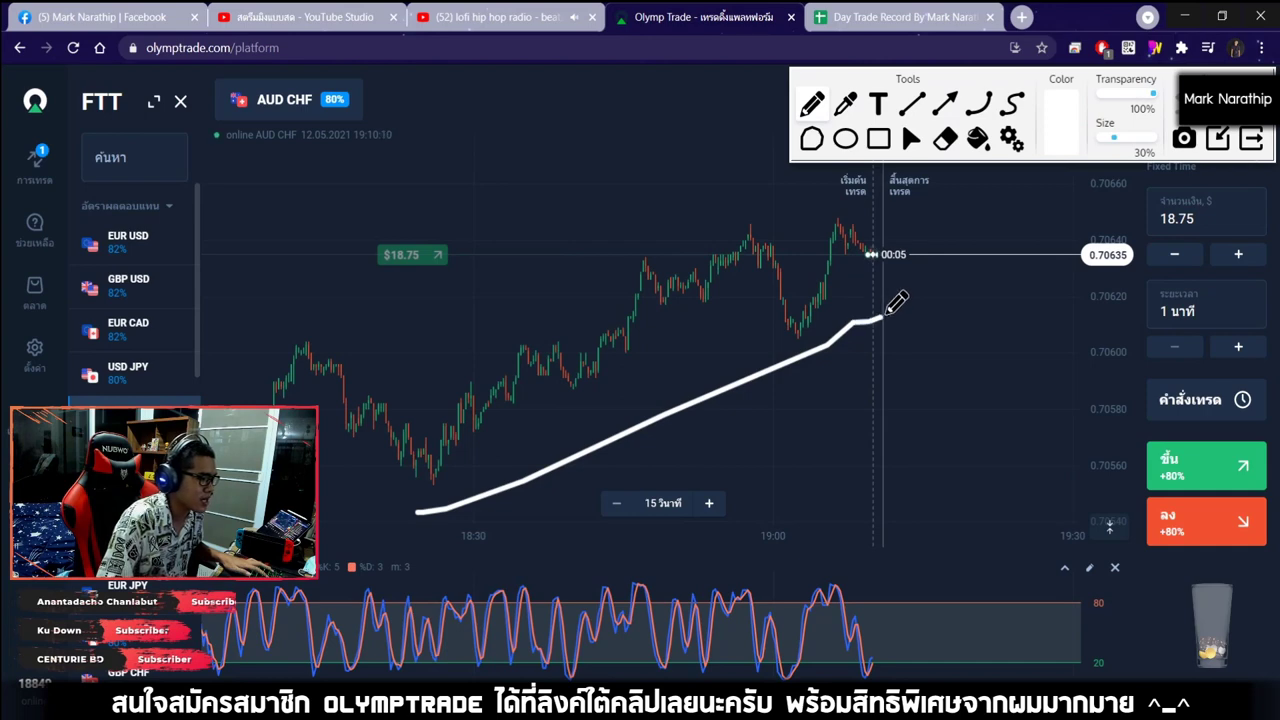
drag(888, 314, 872, 364)
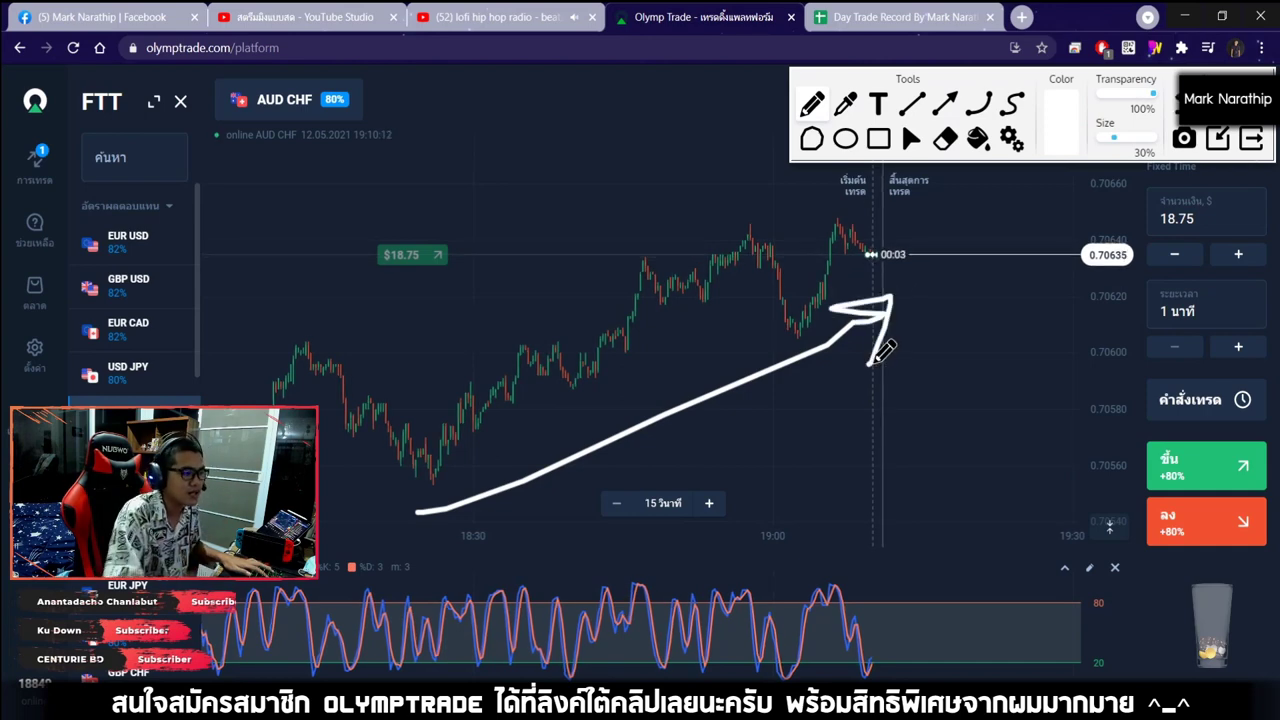
key(Escape)
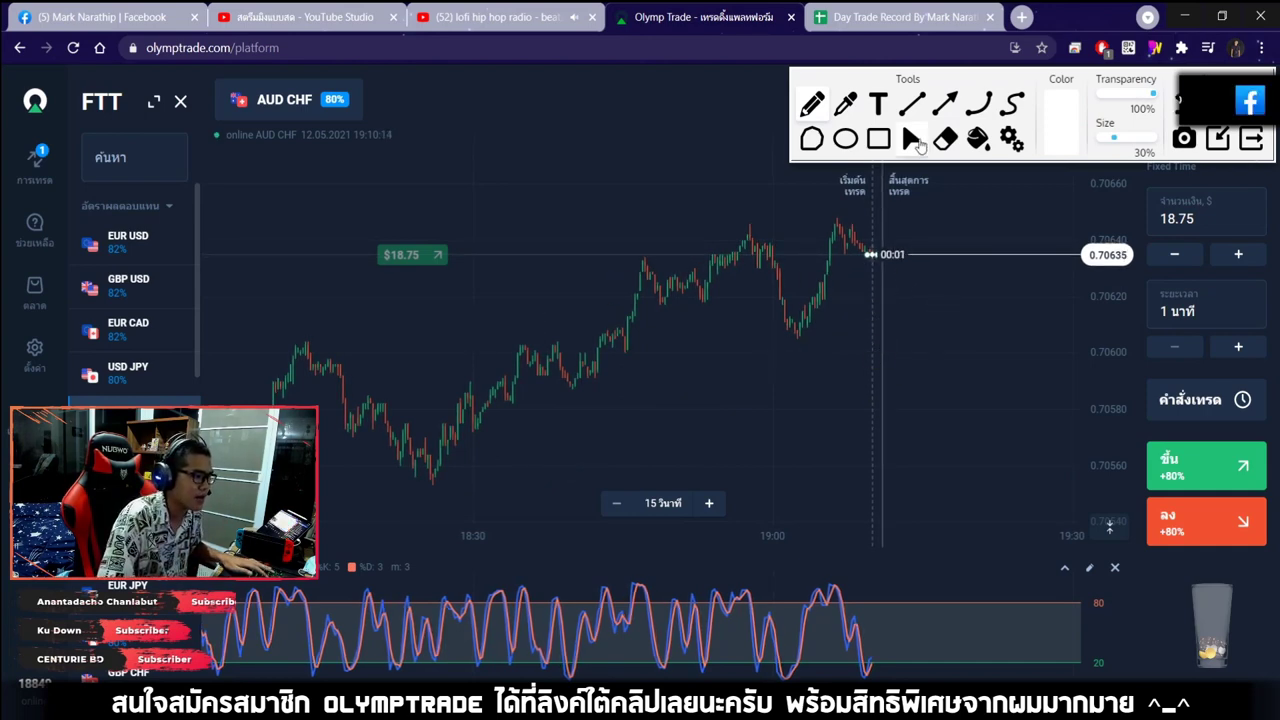
Annotate the AUD CHF pullback with a falling arrow, projected rising arrows and a circle on the oscillator crossing, and clear the drawings
scroll(877, 271, up, 5)
click(811, 106)
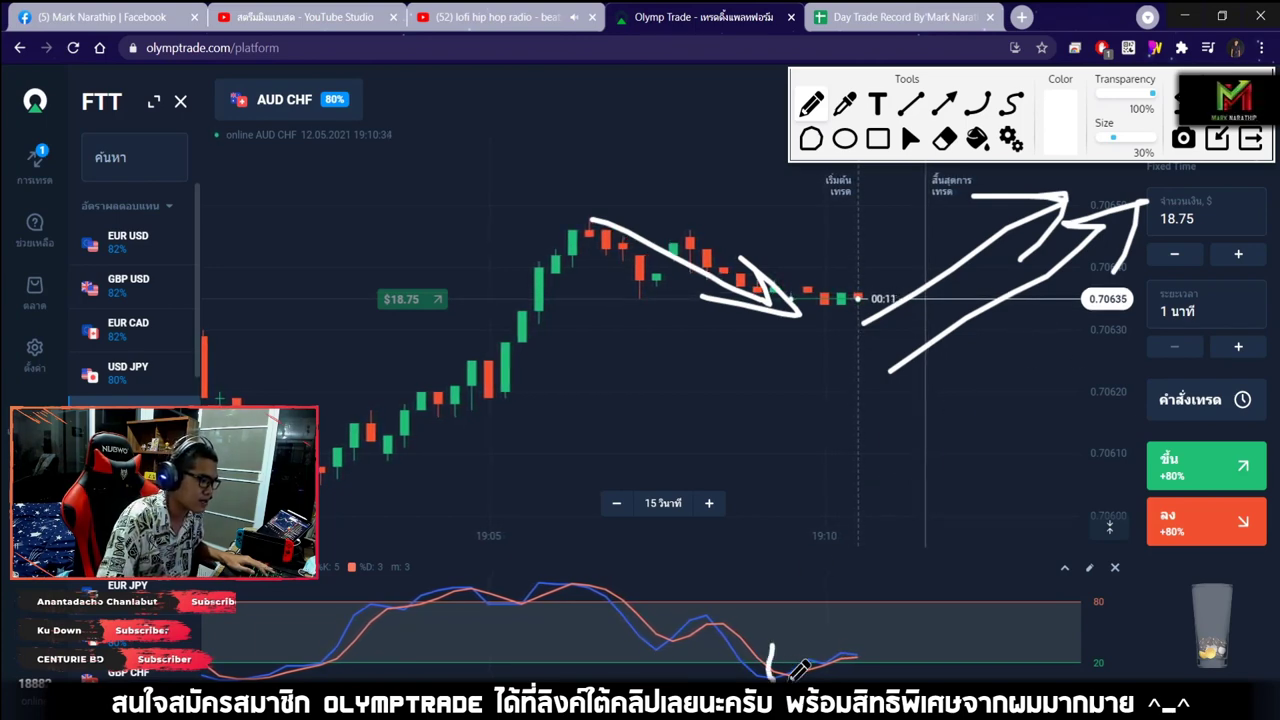
drag(784, 674, 778, 645)
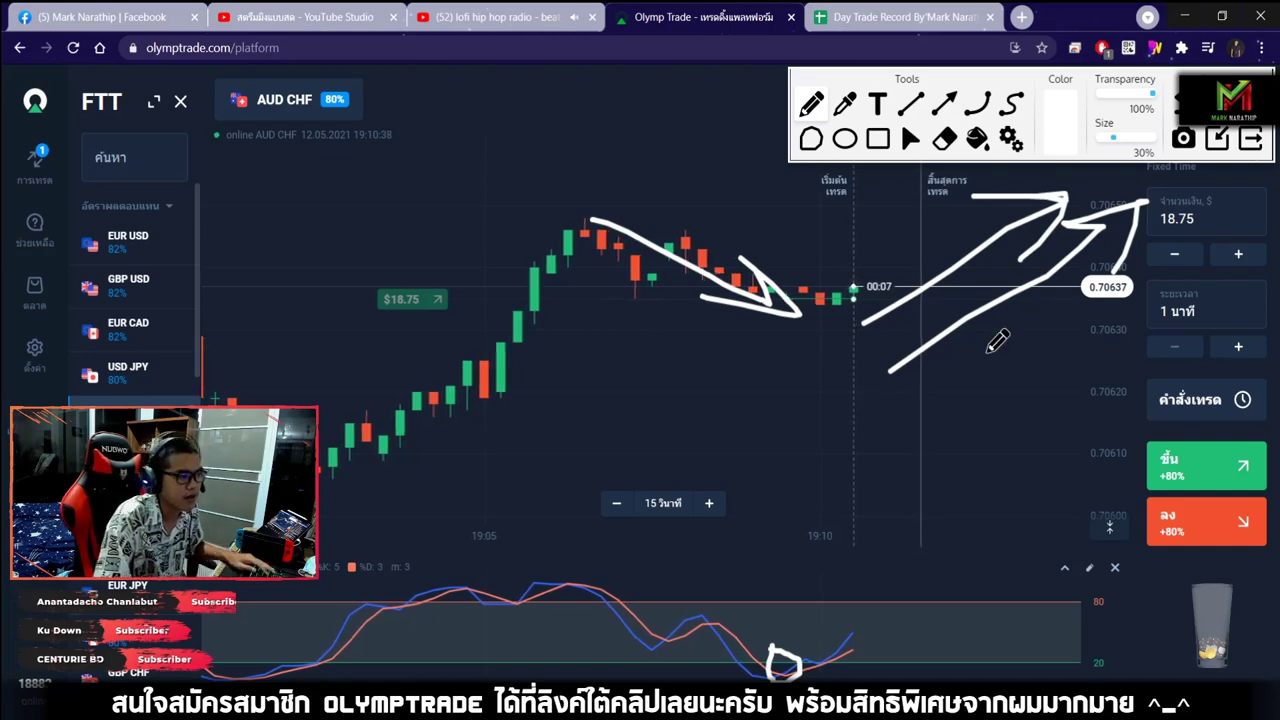
mouse_move(870, 437)
mouse_down()
mouse_move(1048, 370)
mouse_move(1186, 340)
mouse_up()
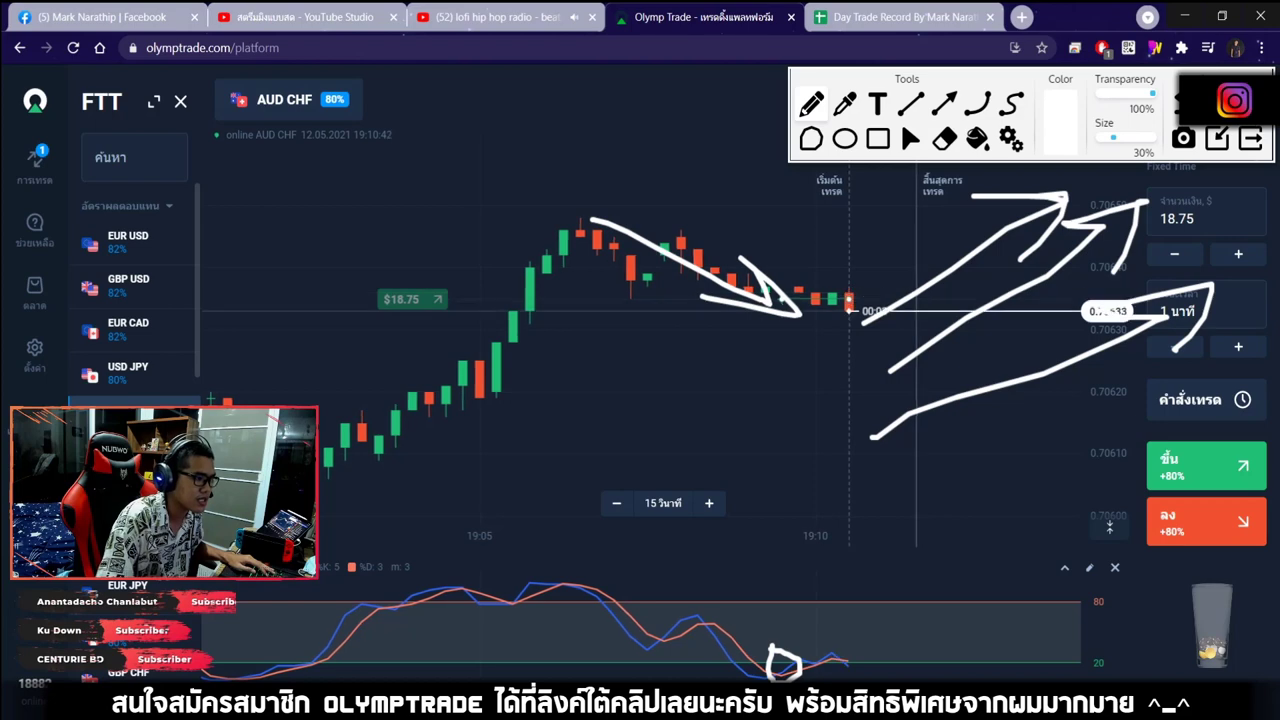
key(Escape)
scroll(759, 267, up, 3)
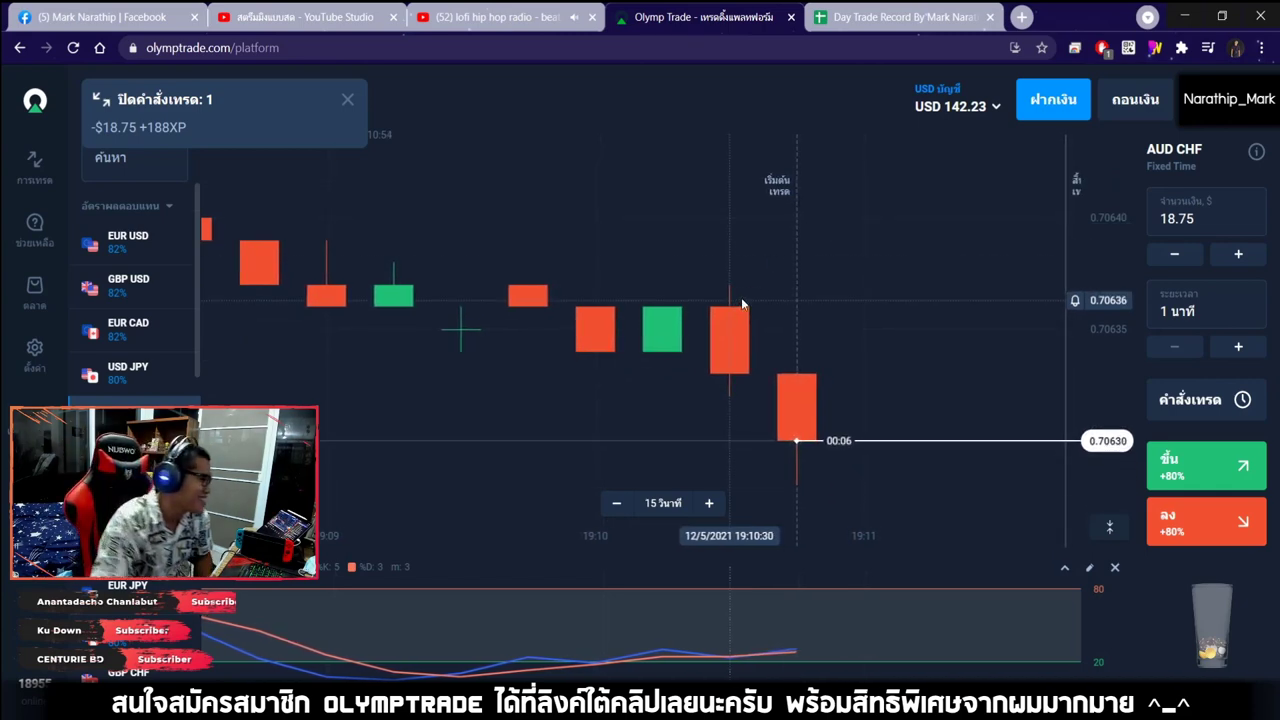
scroll(740, 305, down, 3)
Log trade 5 in the record sheet as lost (แพ้) with a profit rate of 80 percent
key(ctrl+Tab)
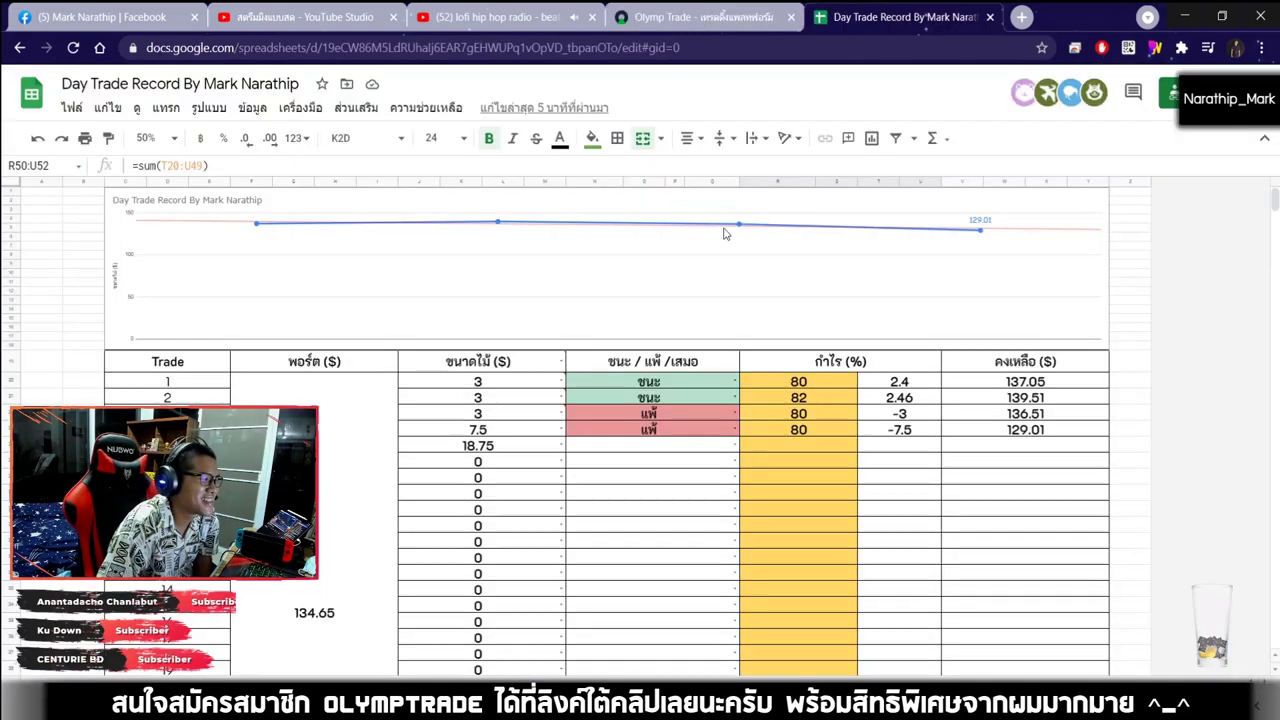
double_click(635, 447)
click(613, 494)
click(773, 436)
click(690, 17)
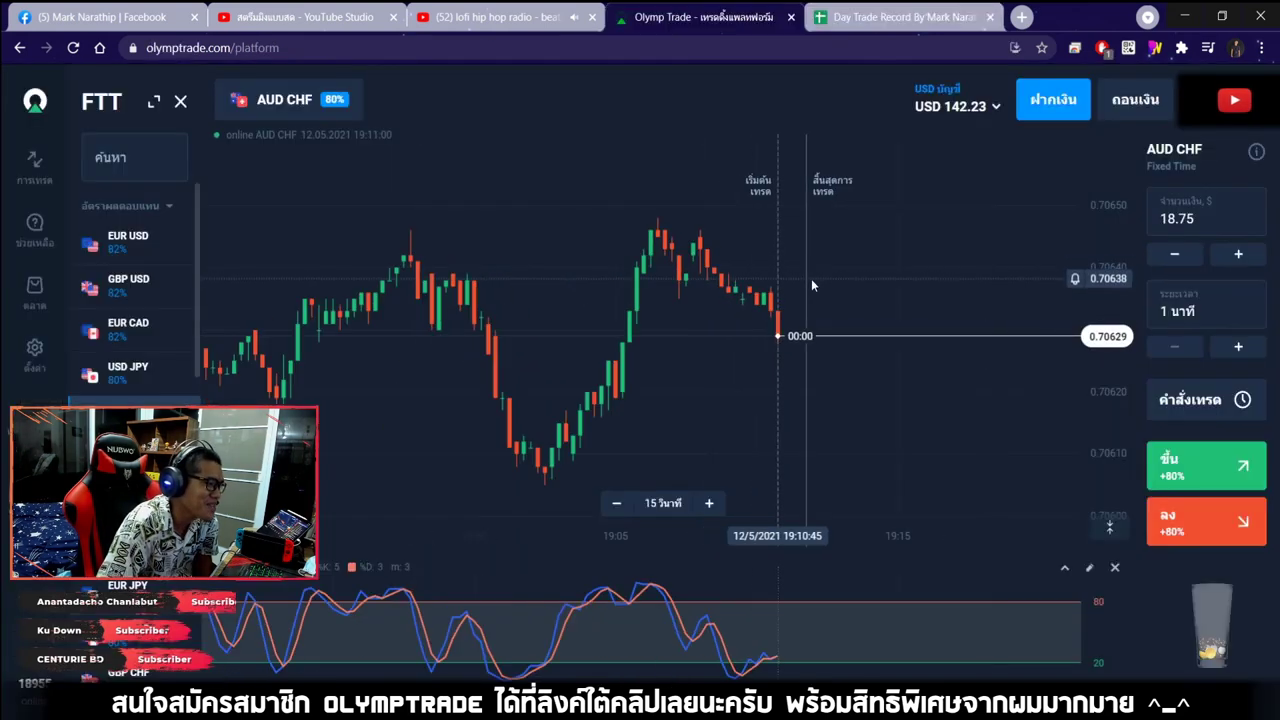
click(897, 12)
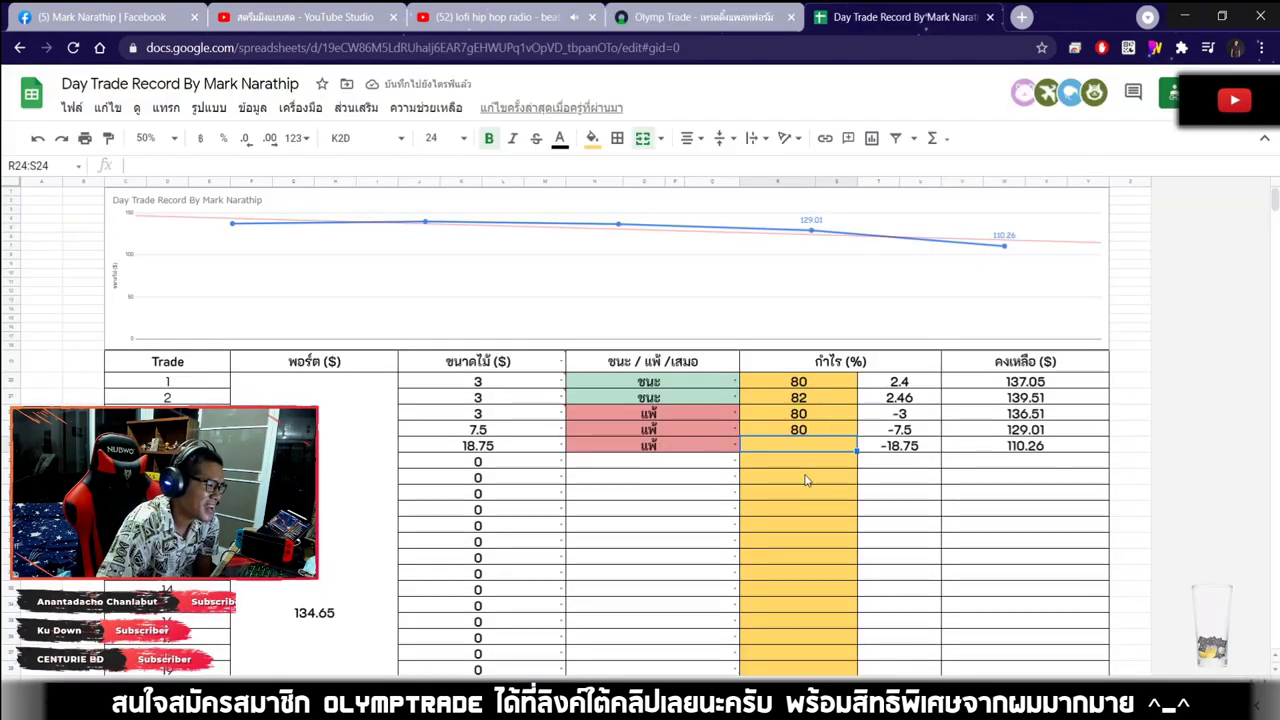
key(Return)
Return to Olymp Trade and look through the EUR USD and GBP USD charts before bringing up EUR CAD
click(690, 17)
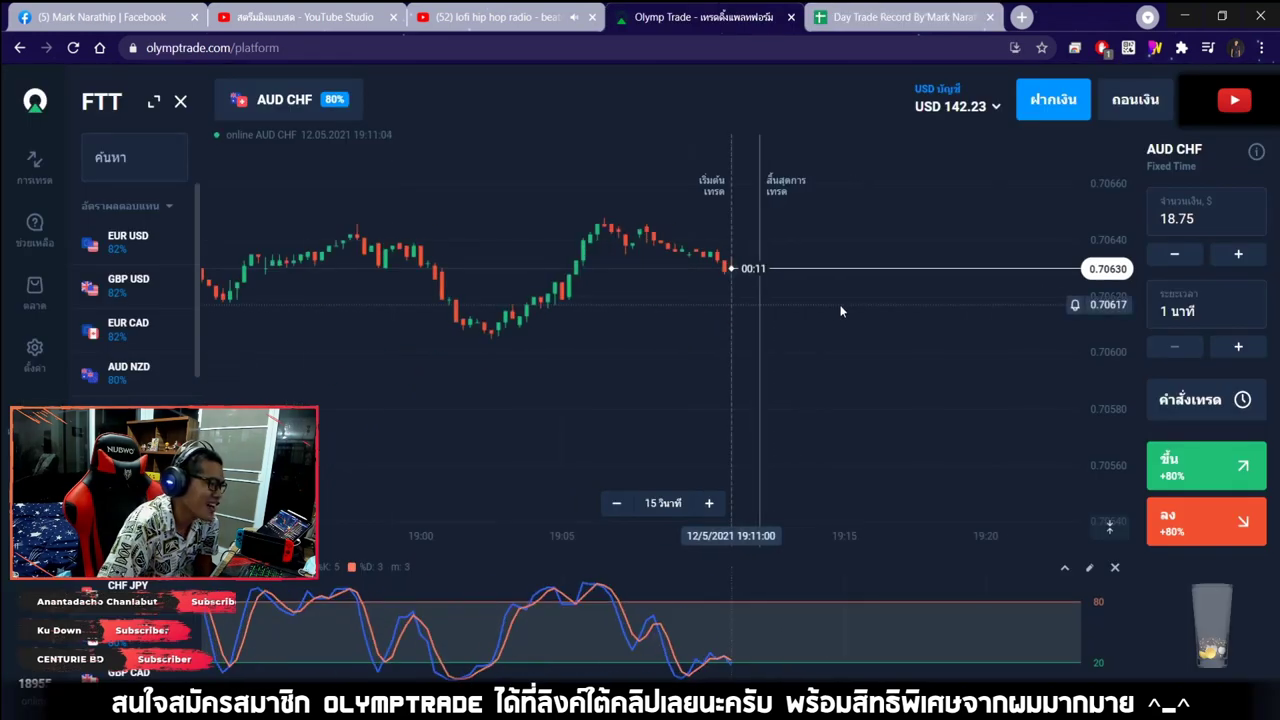
click(150, 245)
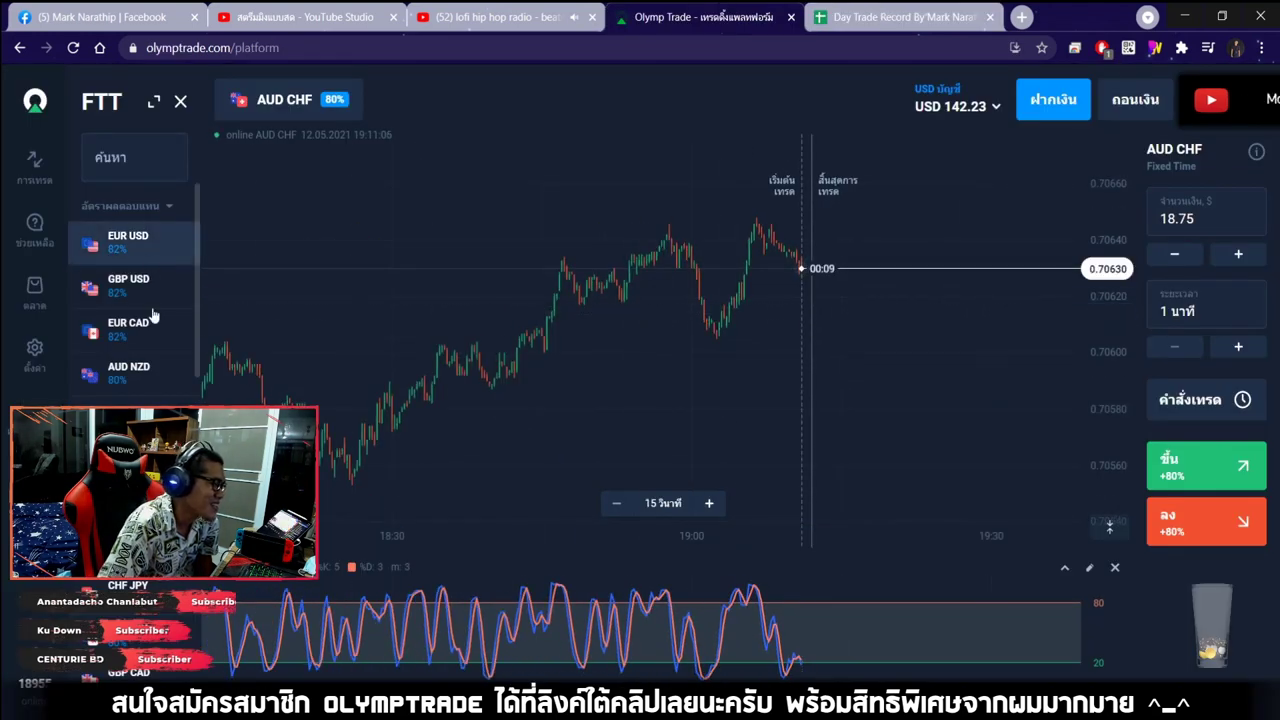
click(157, 291)
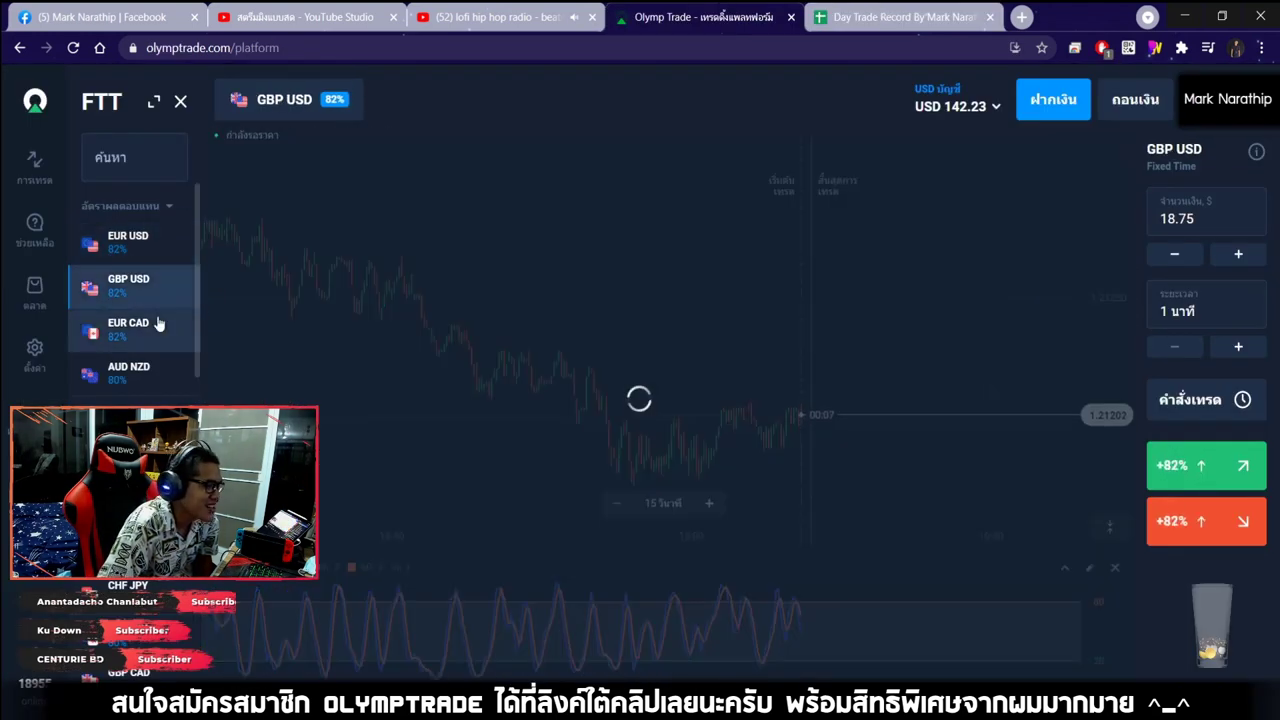
click(157, 323)
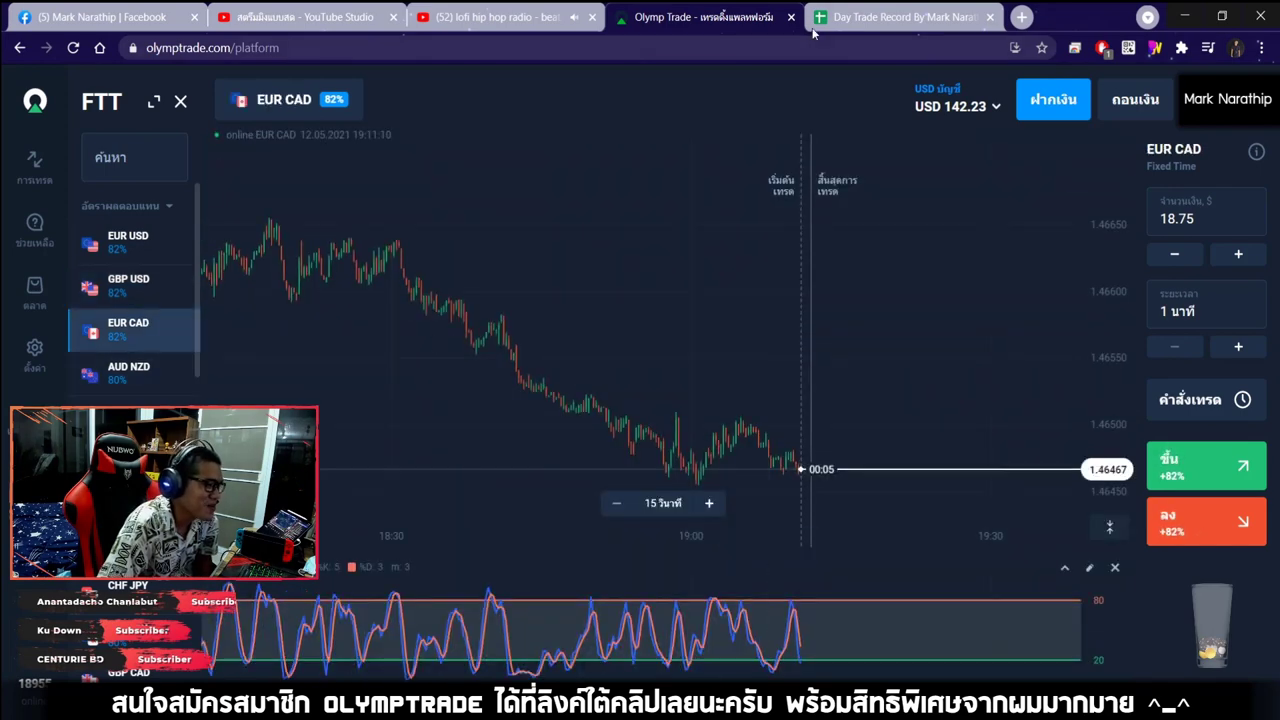
Set the trade 6 stake to 46.875 in the record sheet
click(900, 17)
click(449, 466)
click(561, 461)
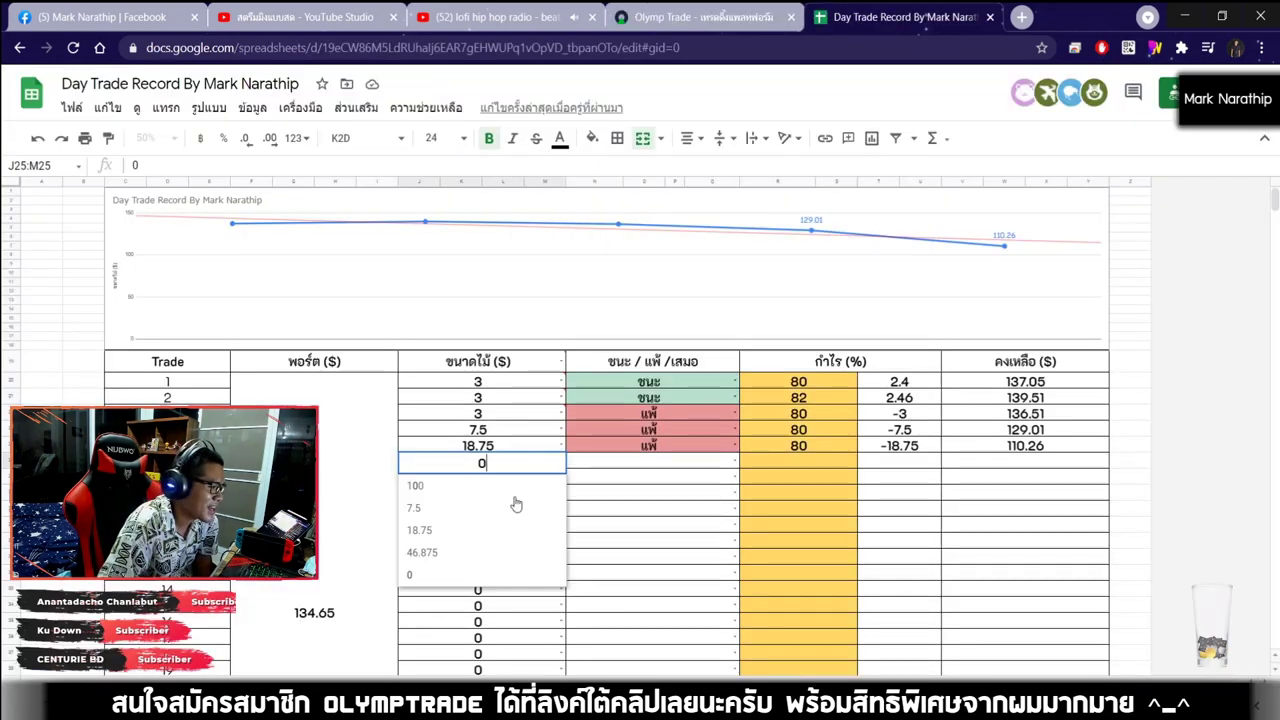
click(440, 551)
click(655, 464)
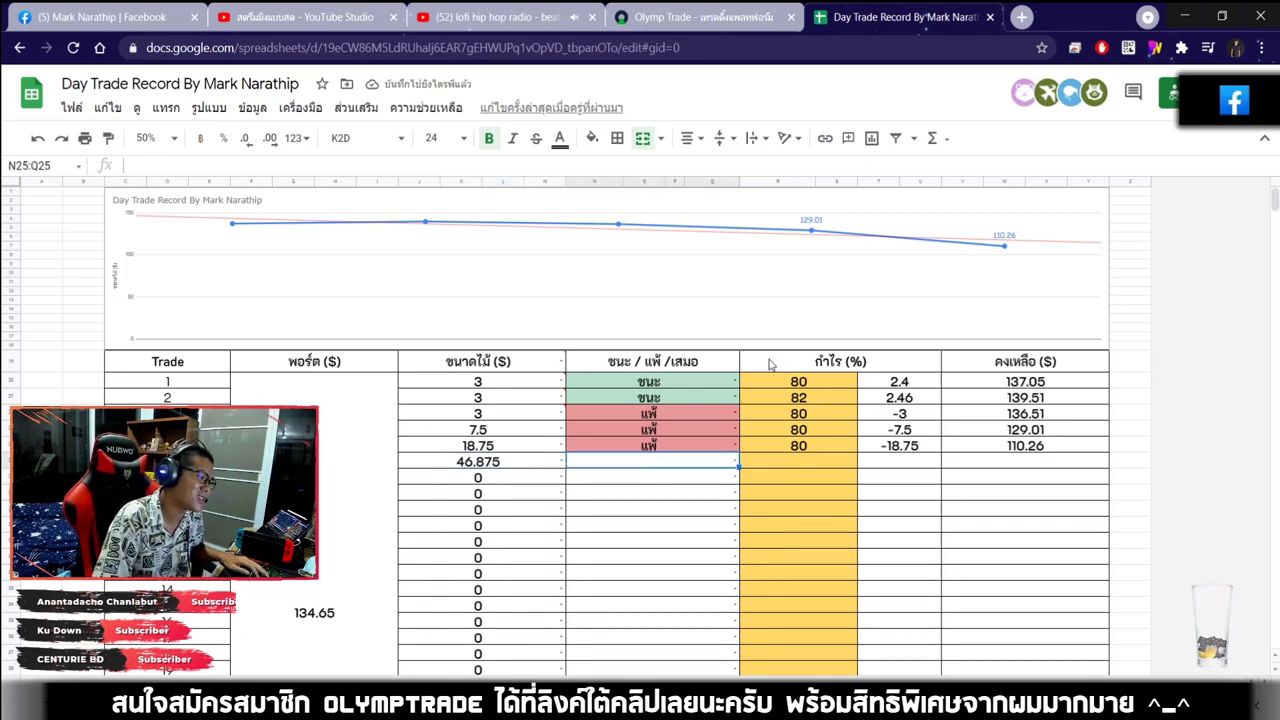
Check the total profit in the record sheet's summary row and return to the logged trades
scroll(768, 368, down, 4)
scroll(768, 368, up, 4)
scroll(768, 370, down, 5)
scroll(768, 370, down, 3)
click(868, 310)
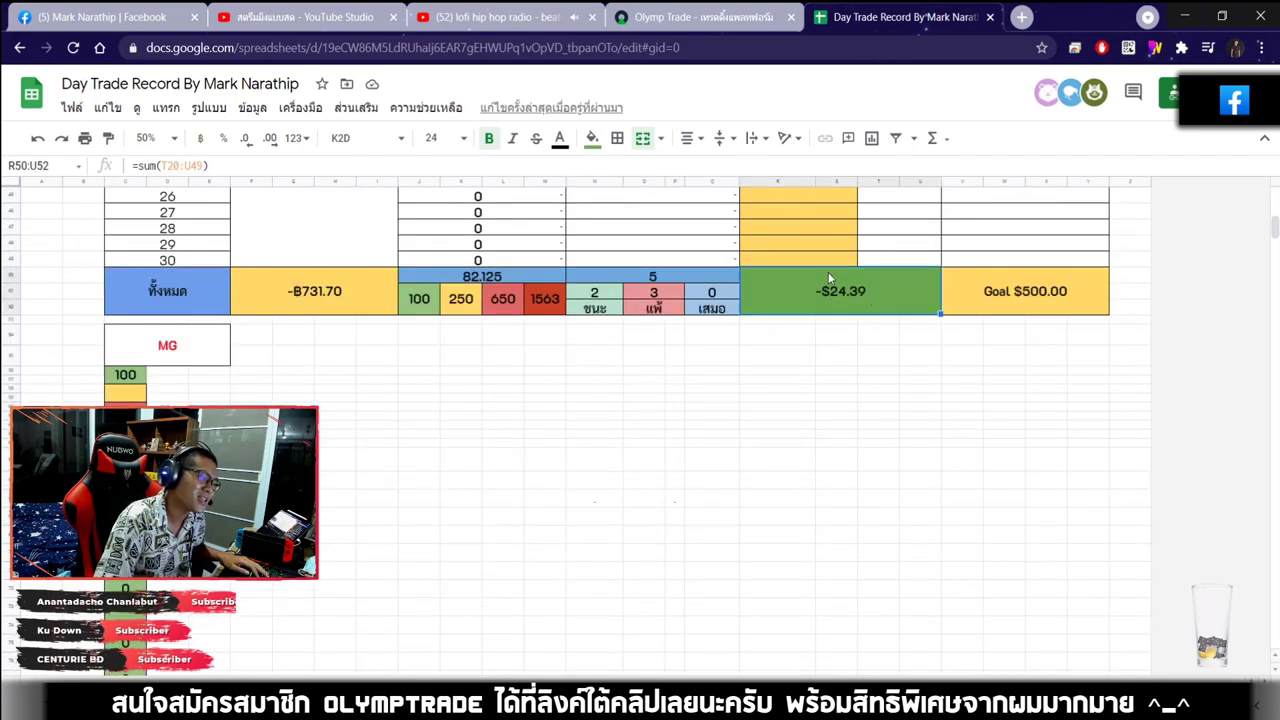
scroll(838, 382, up, 6)
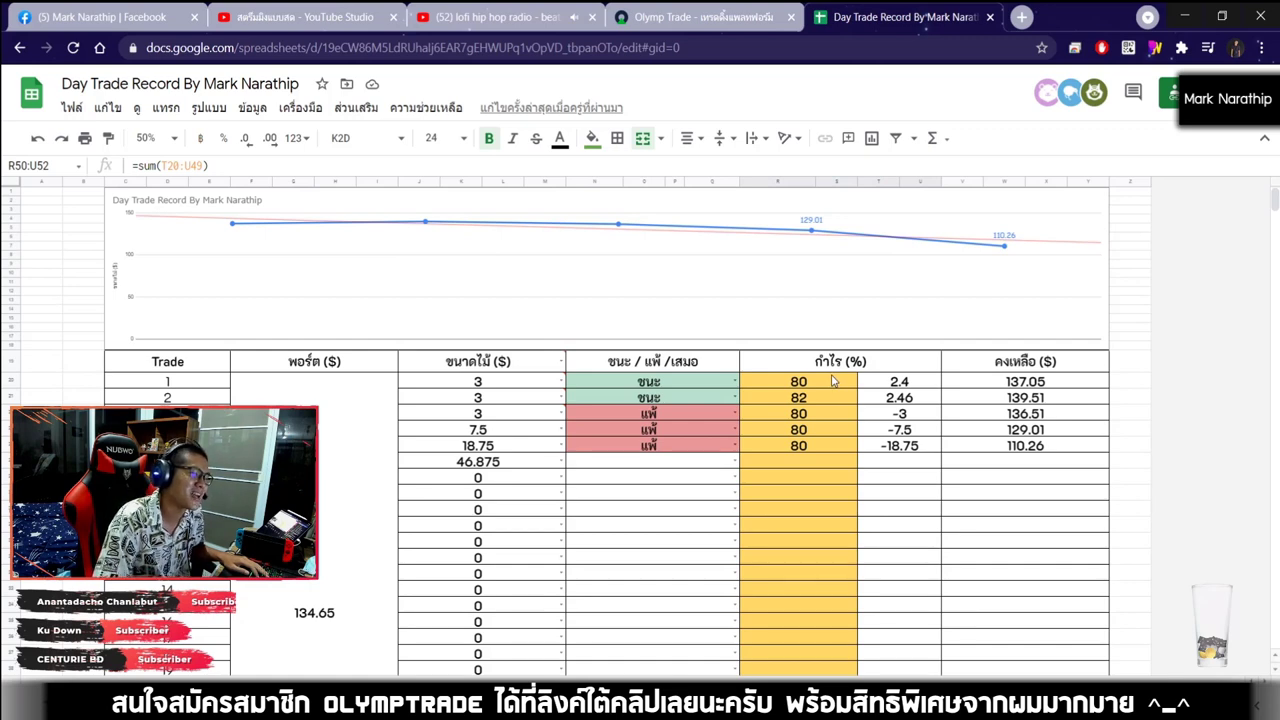
Set the EUR CAD trade amount on Olymp Trade to 46.87 dollars, checking it against the trade 6 stake in the record sheet
click(753, 11)
click(847, 14)
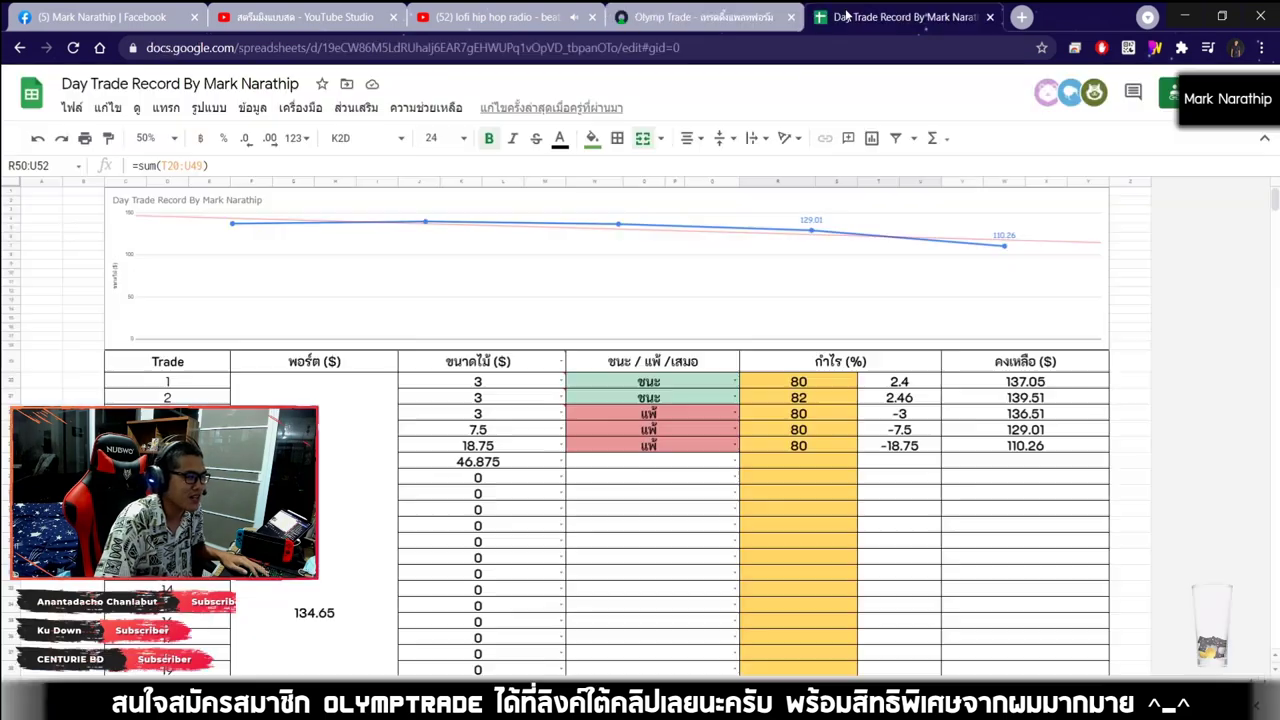
click(722, 19)
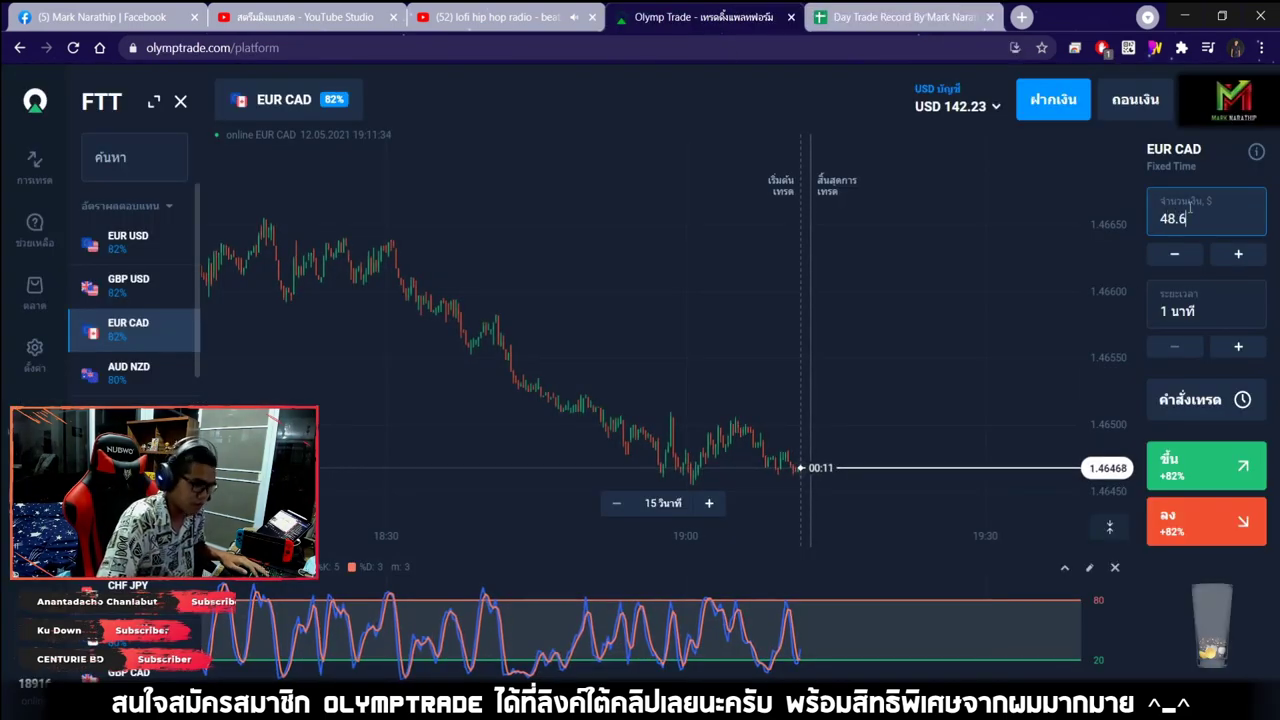
click(880, 17)
click(700, 17)
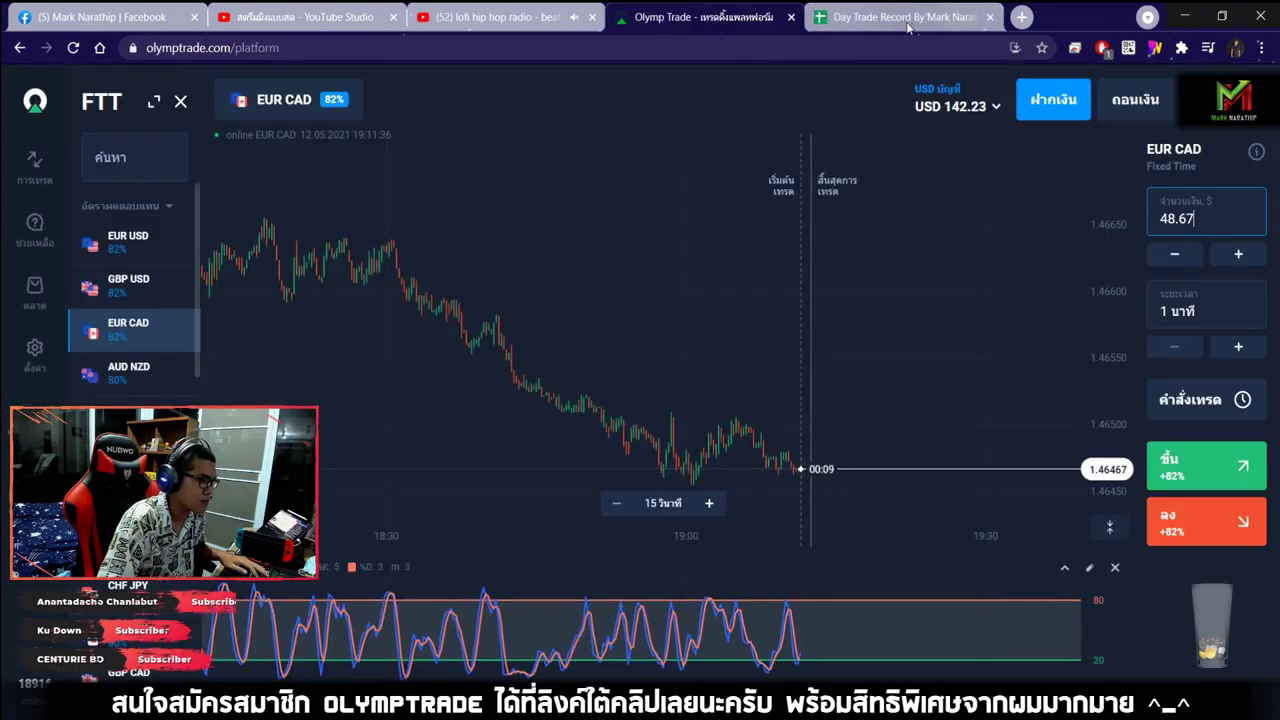
key(BackSpace)
key(BackSpace)
text(6.87)
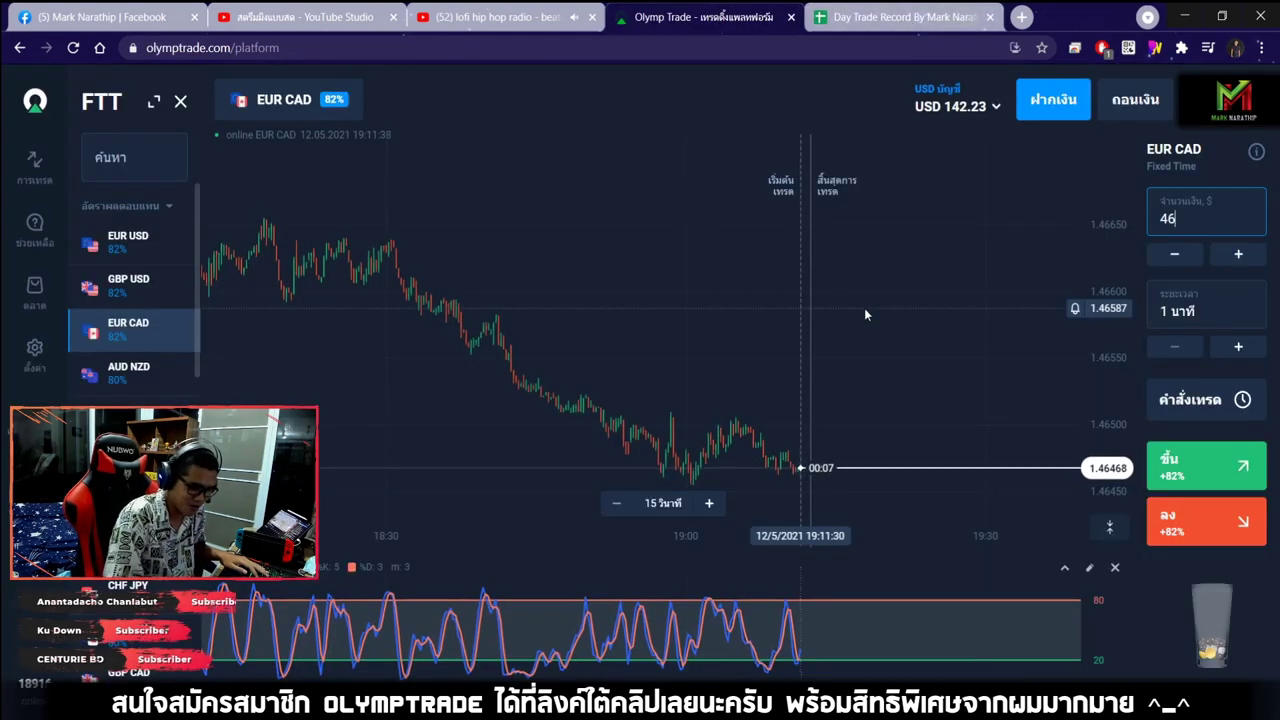
key(ctrl+Tab)
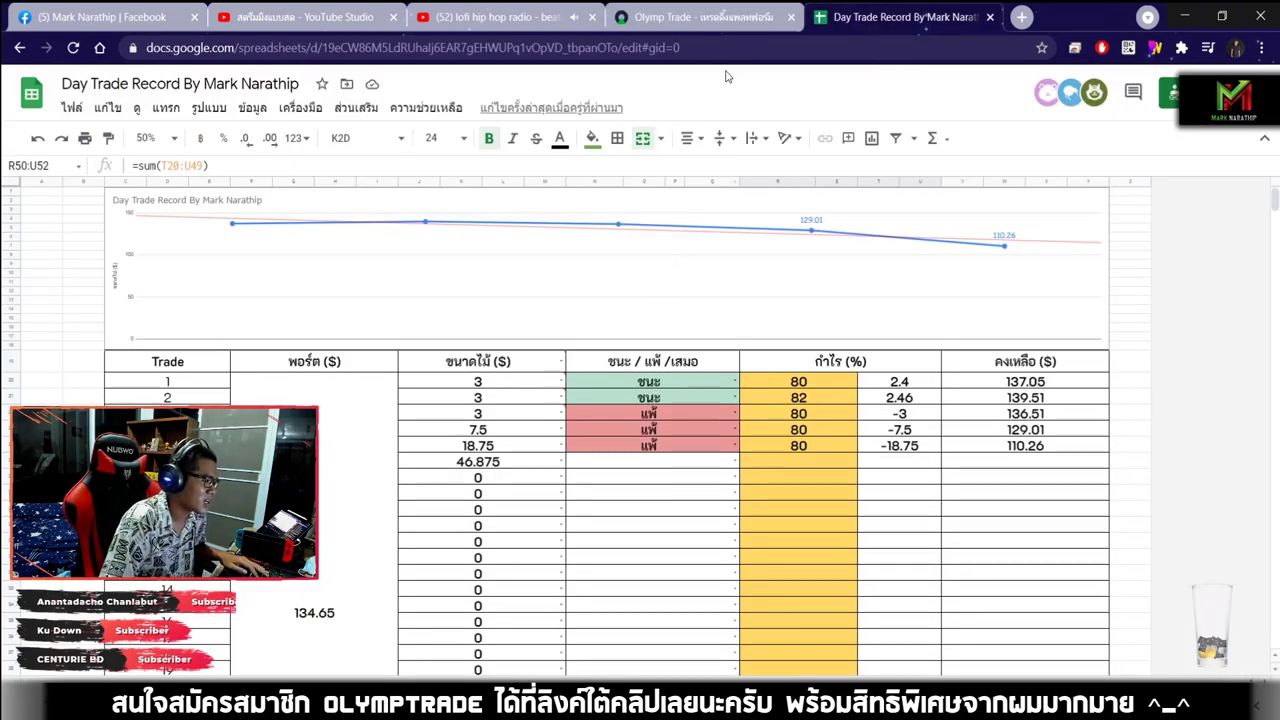
click(700, 17)
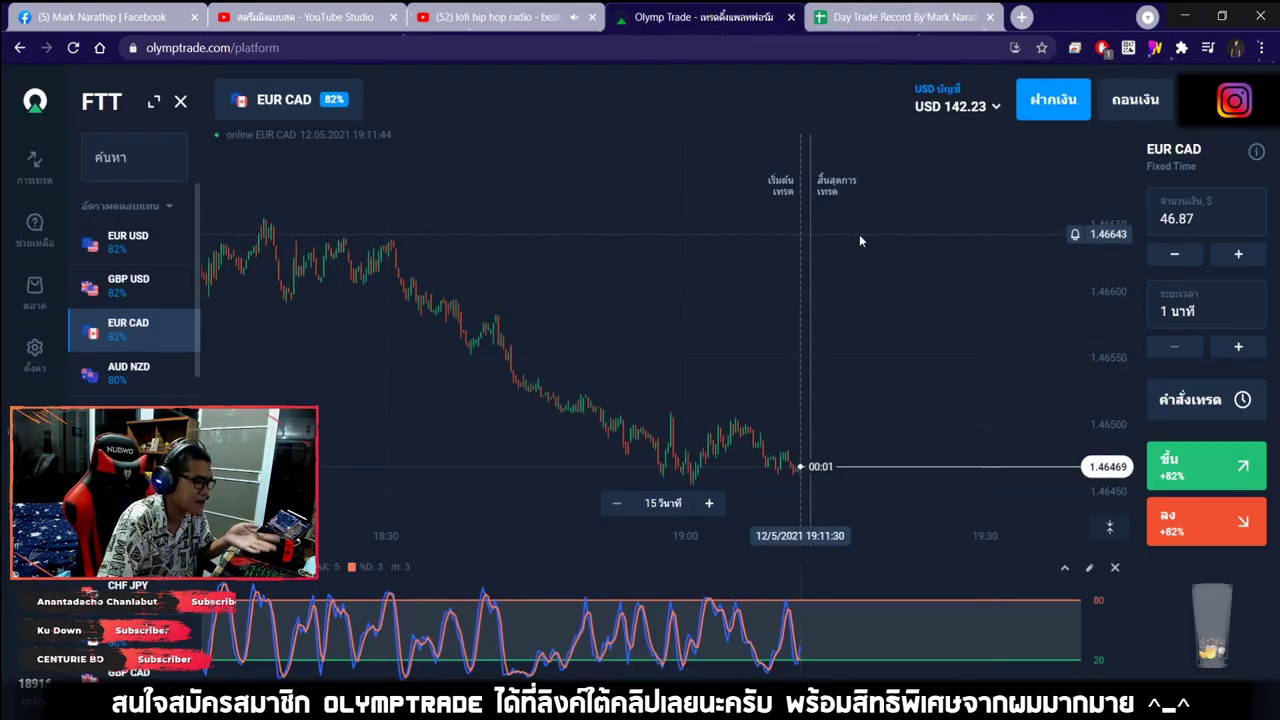
Examine the latest 15-second candles and the oscillator on the GBP NZD chart for a 1-minute down trade
key(ctrl+Tab)
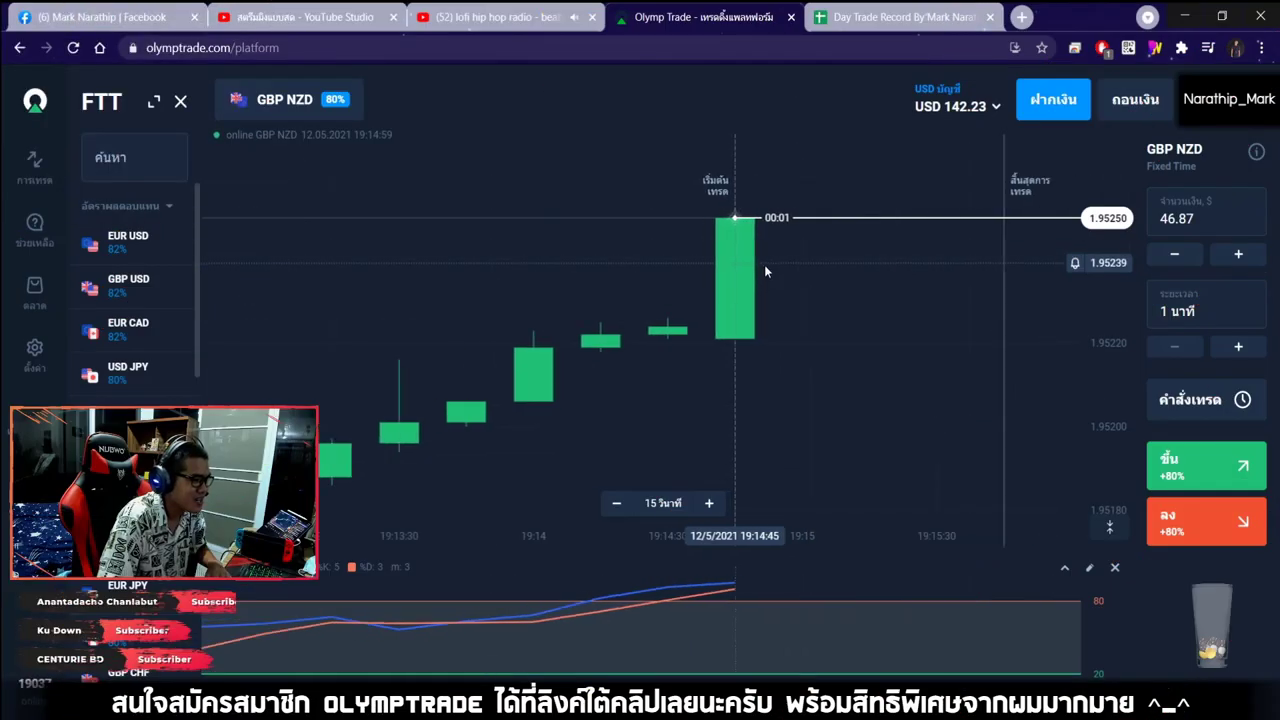
scroll(764, 264, down, 5)
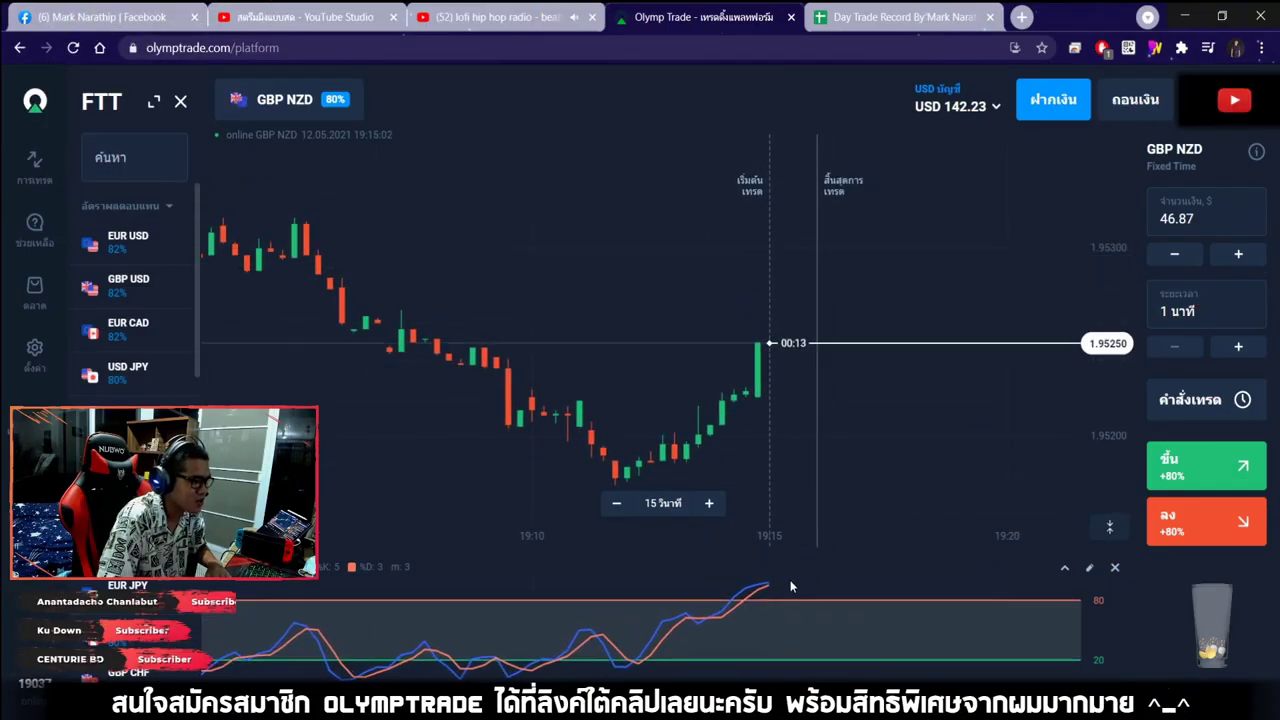
scroll(775, 576, up, 5)
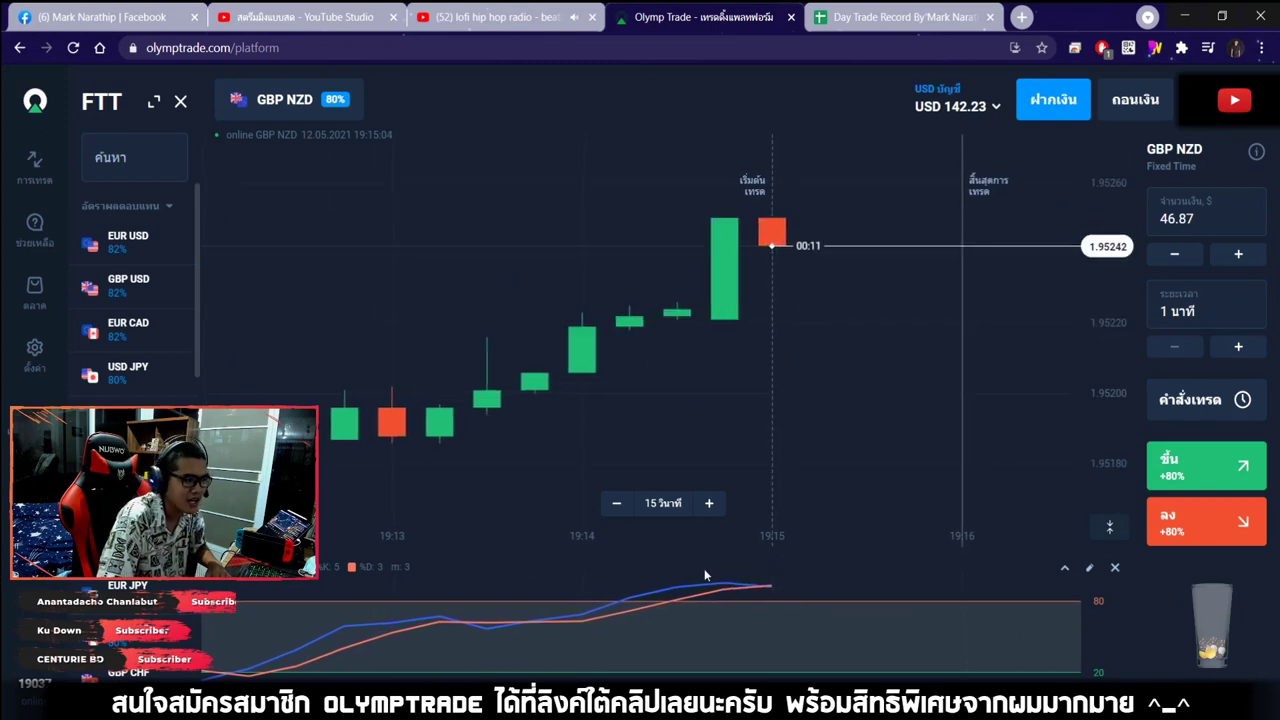
scroll(820, 260, up, 3)
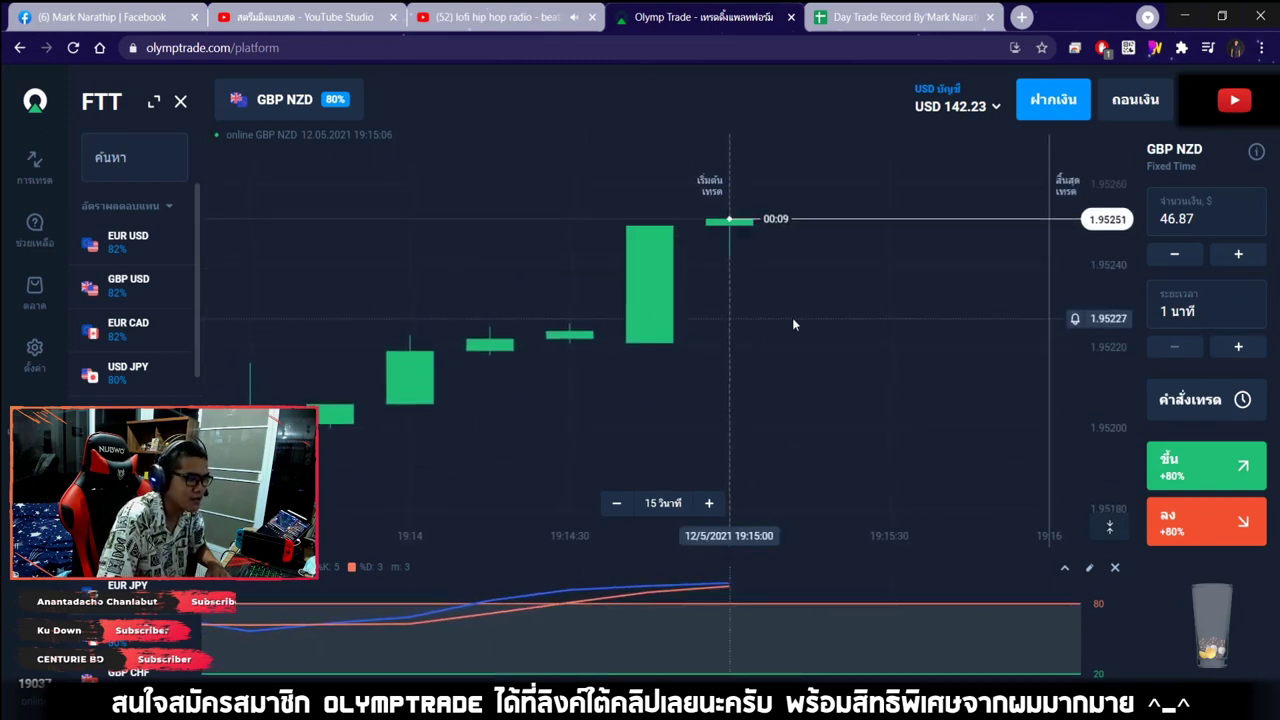
scroll(792, 317, up, 1)
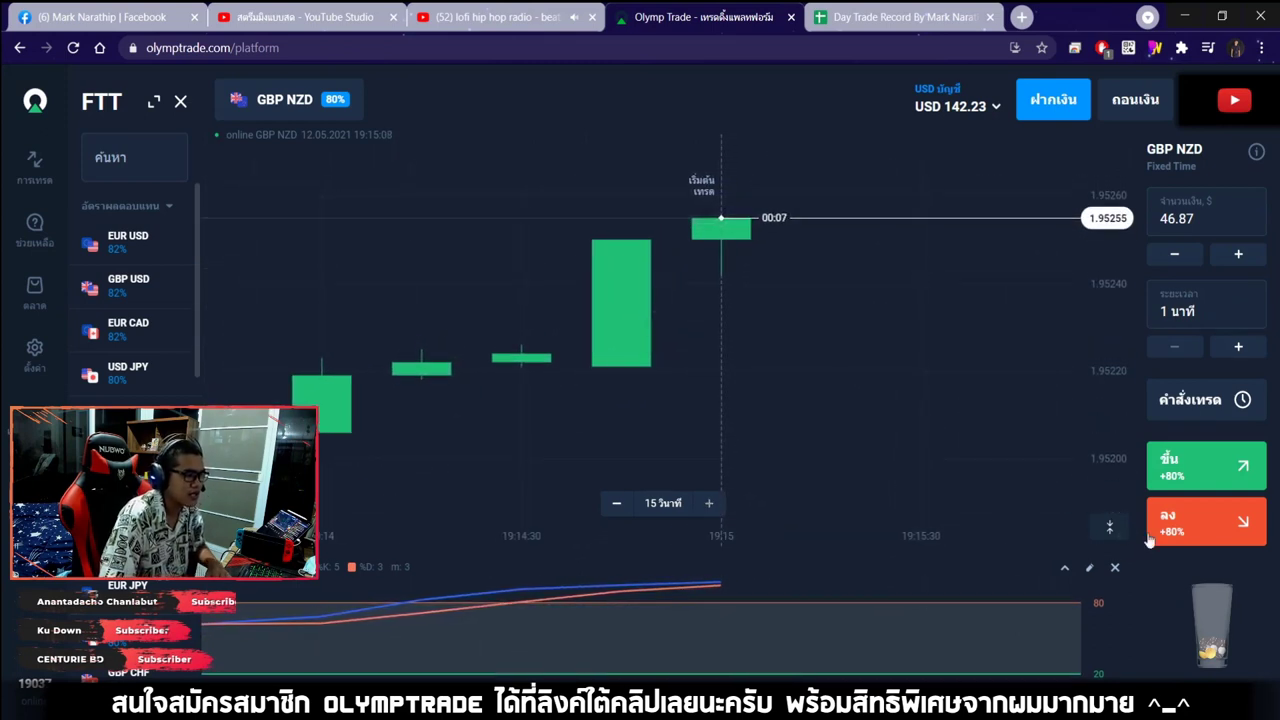
scroll(924, 403, down, 3)
scroll(904, 400, up, 2)
scroll(904, 404, down, 2)
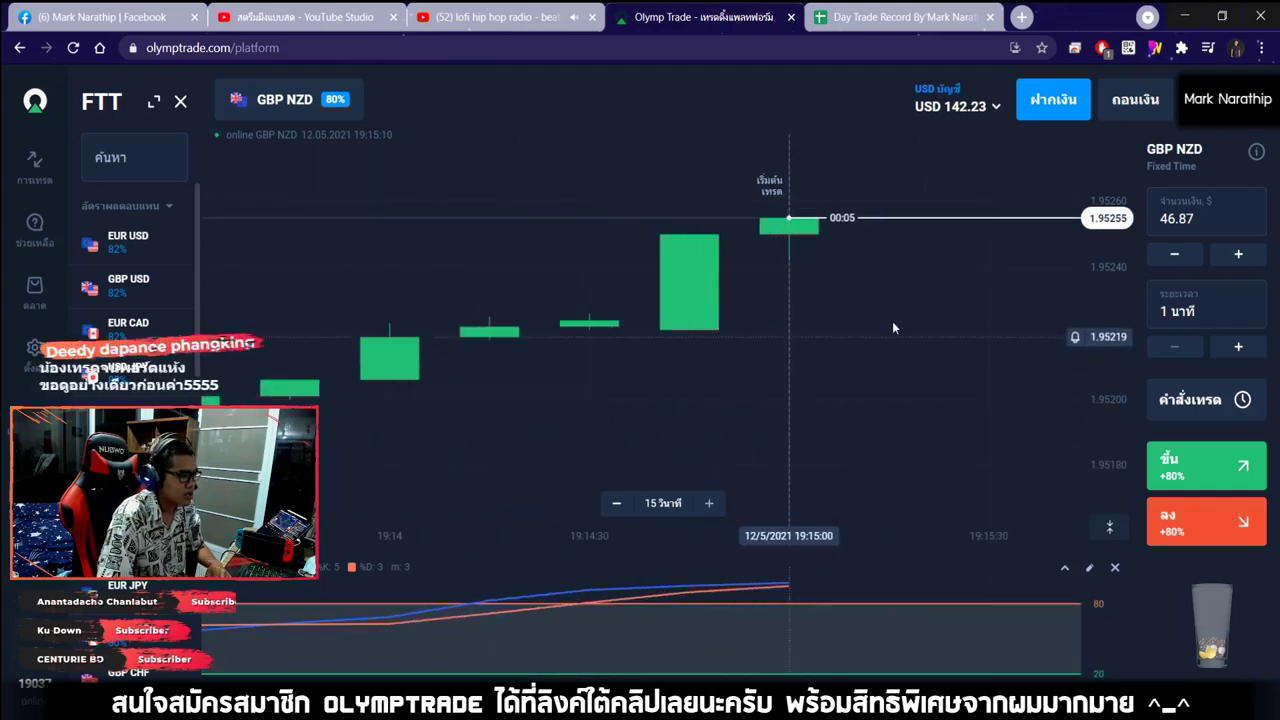
scroll(898, 311, down, 3)
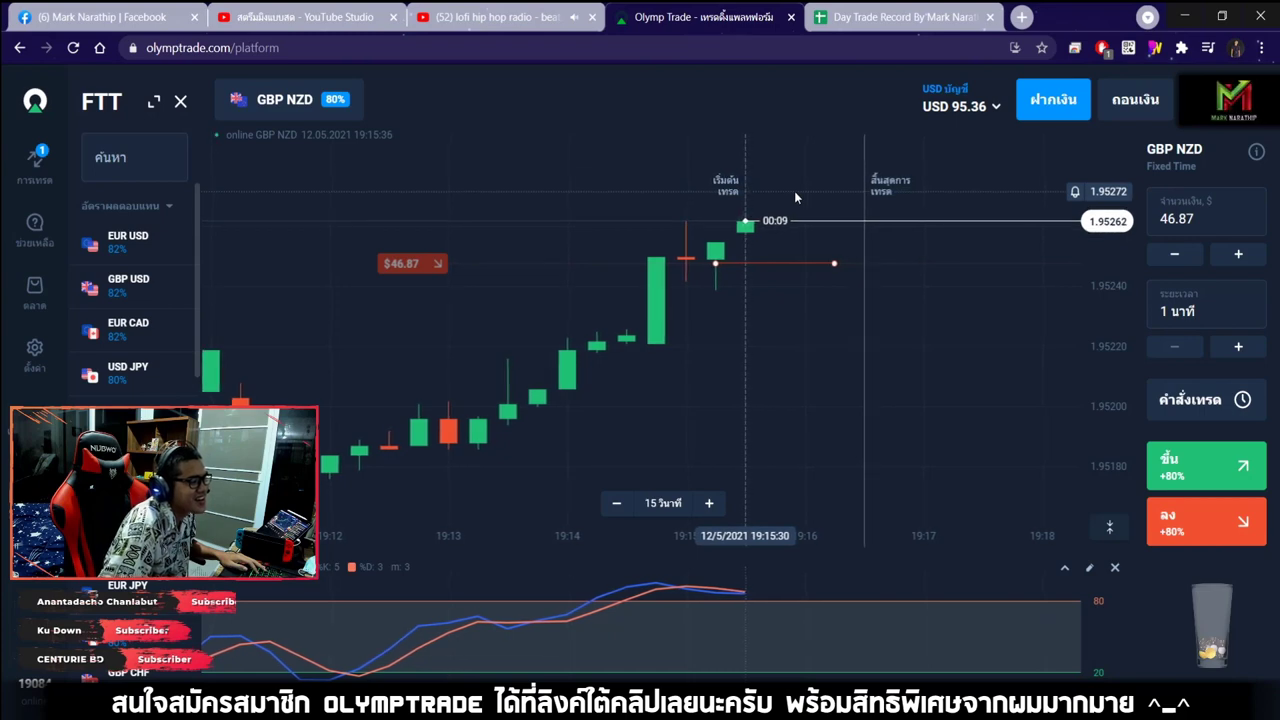
Examine the wider GBP NZD downtrend and the latest 15-second candles while following the open 46.87-dollar down trade
scroll(793, 197, down, 3)
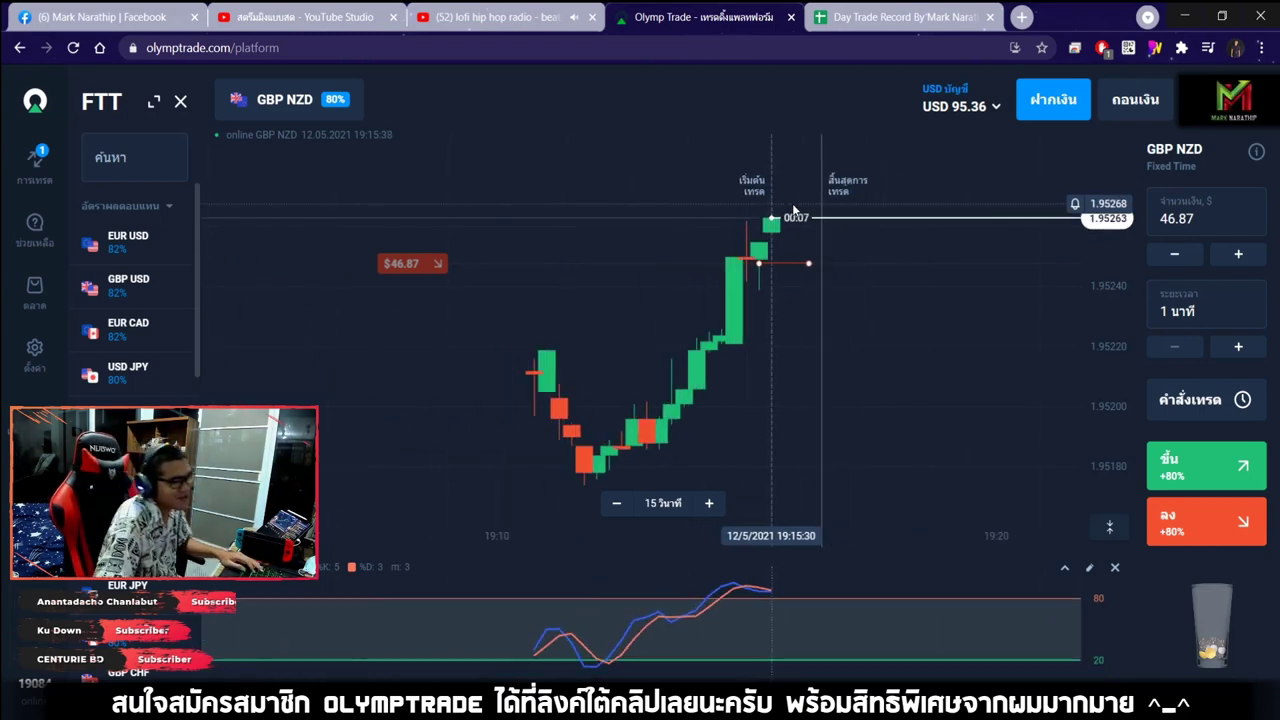
scroll(791, 210, down, 5)
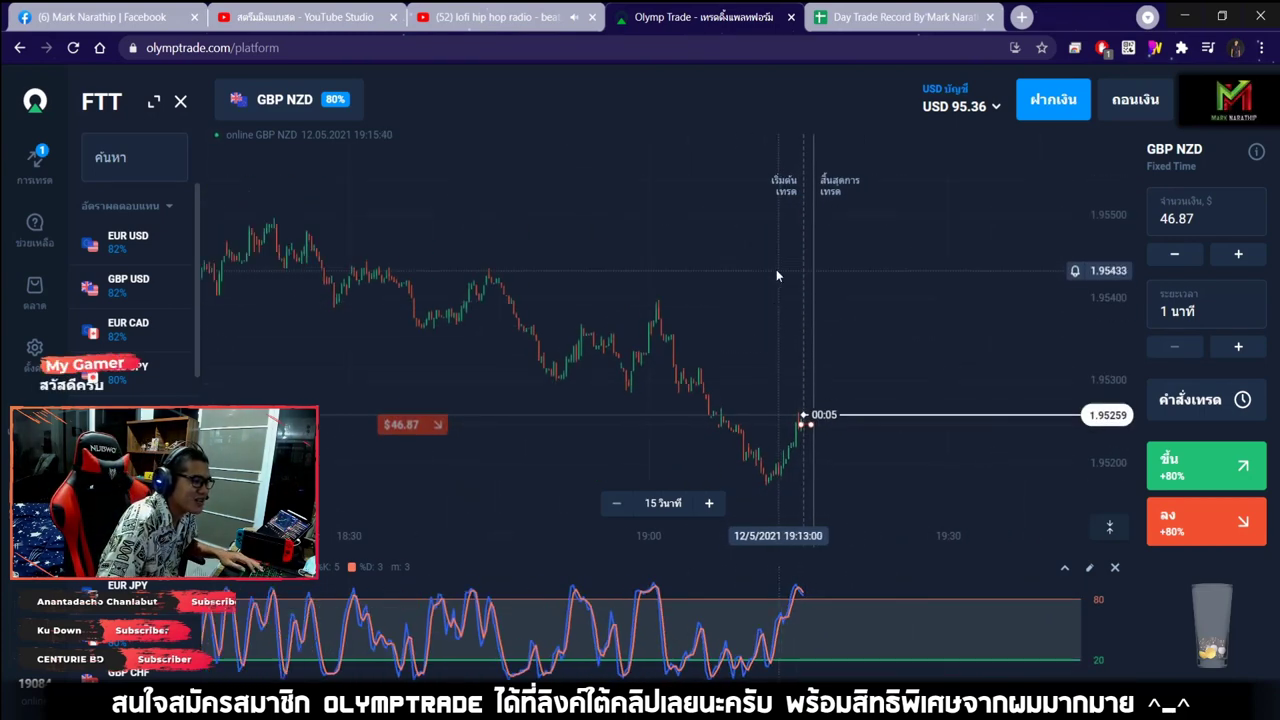
drag(776, 269, 848, 269)
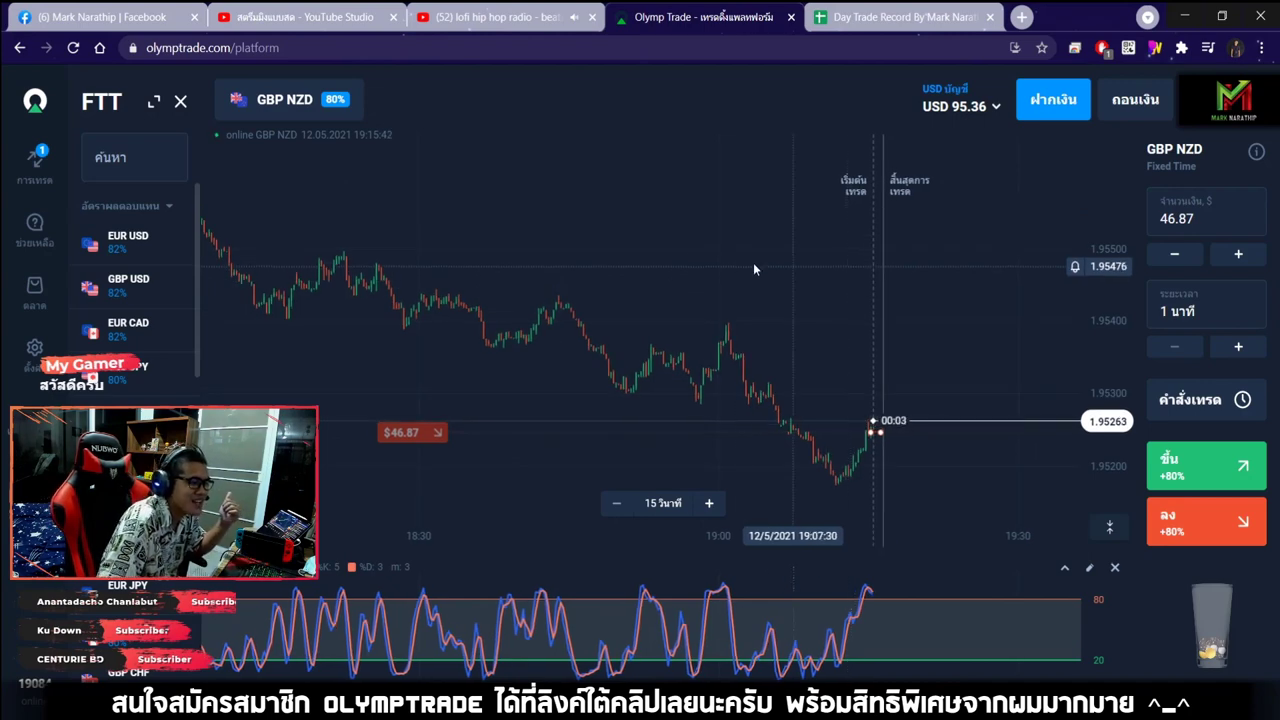
scroll(882, 425, up, 4)
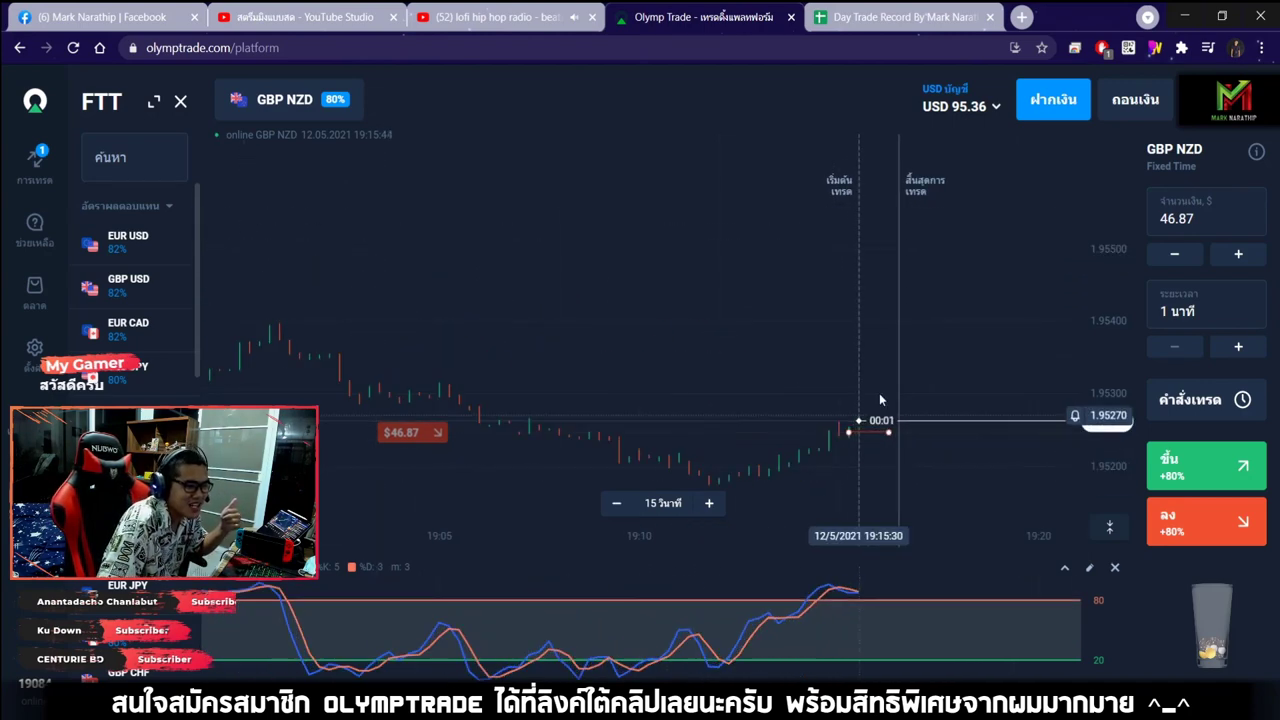
scroll(885, 358, up, 5)
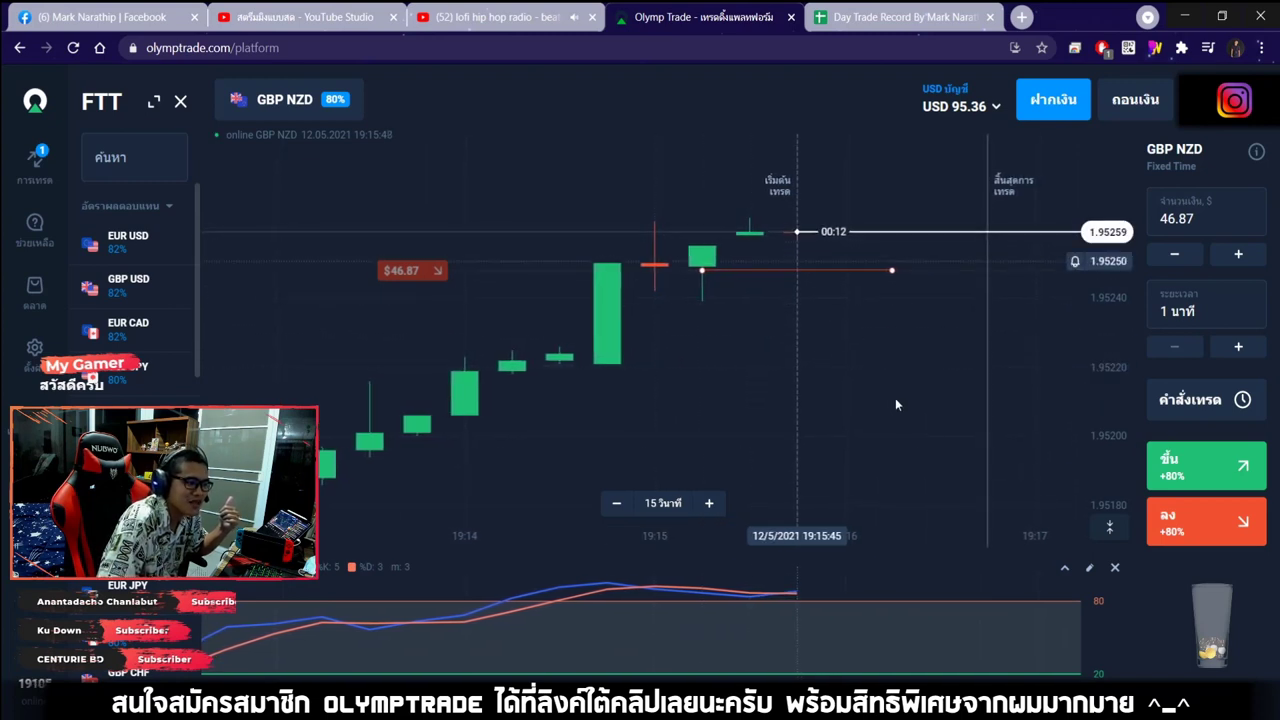
scroll(899, 428, down, 3)
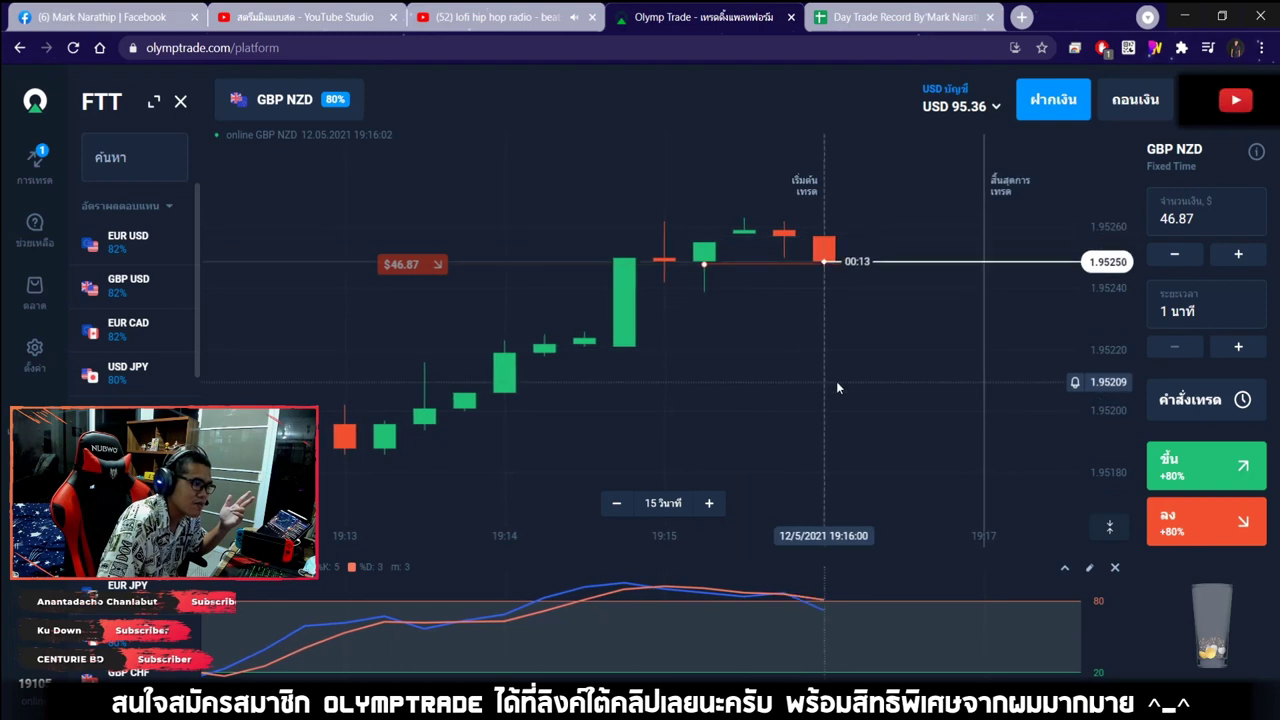
drag(836, 381, 756, 378)
scroll(756, 378, up, 2)
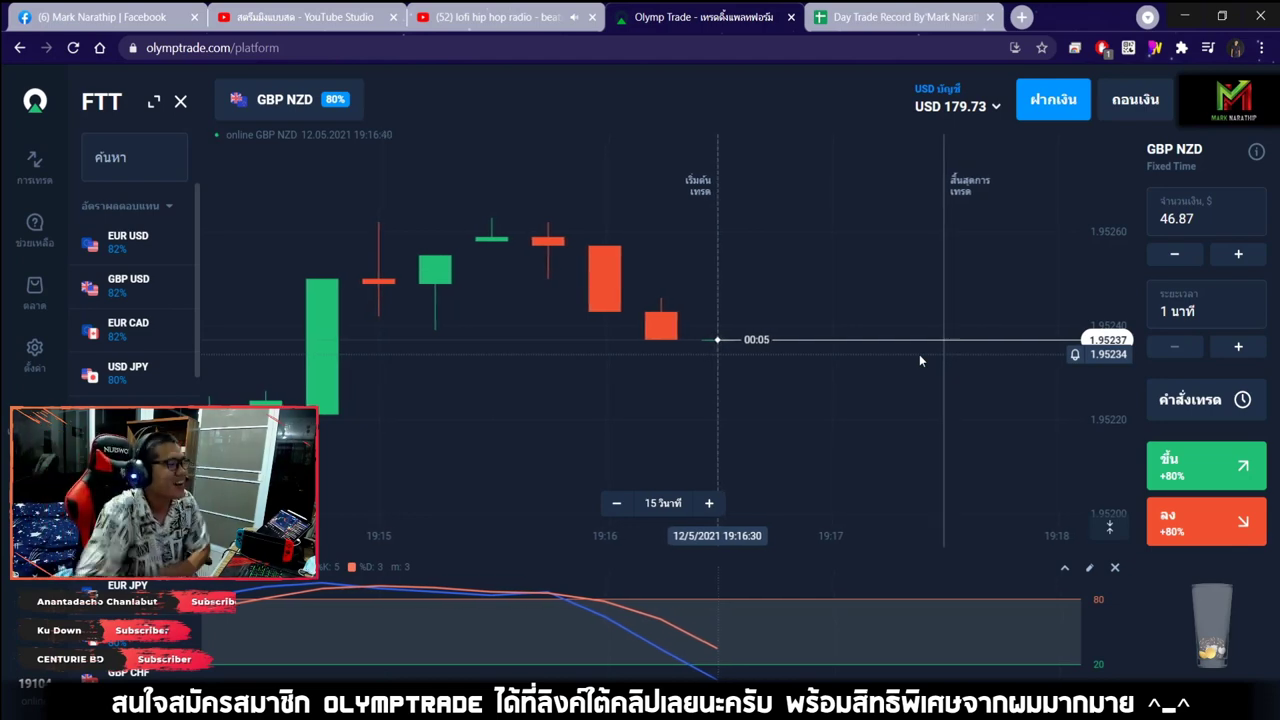
Log trade 6 in the record sheet as ชนะ with an 80% payout, checking the rate on Olymp Trade
click(853, 20)
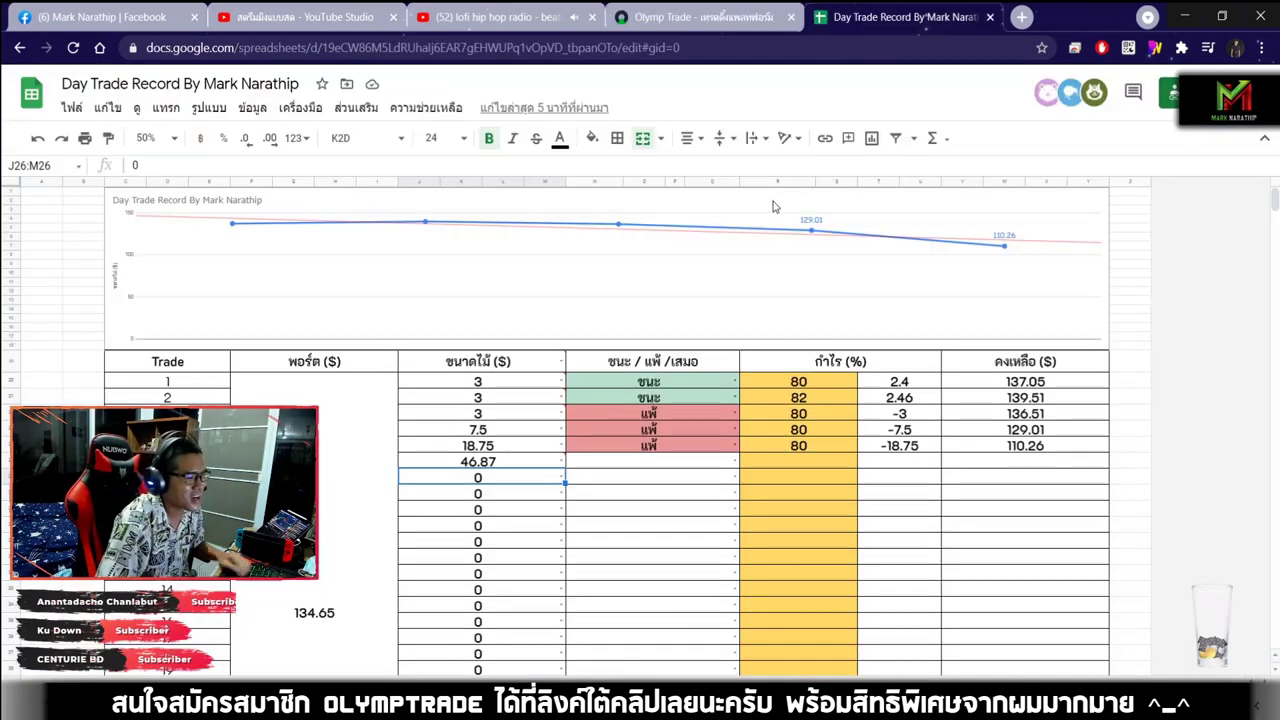
scroll(688, 334, down, 3)
double_click(649, 334)
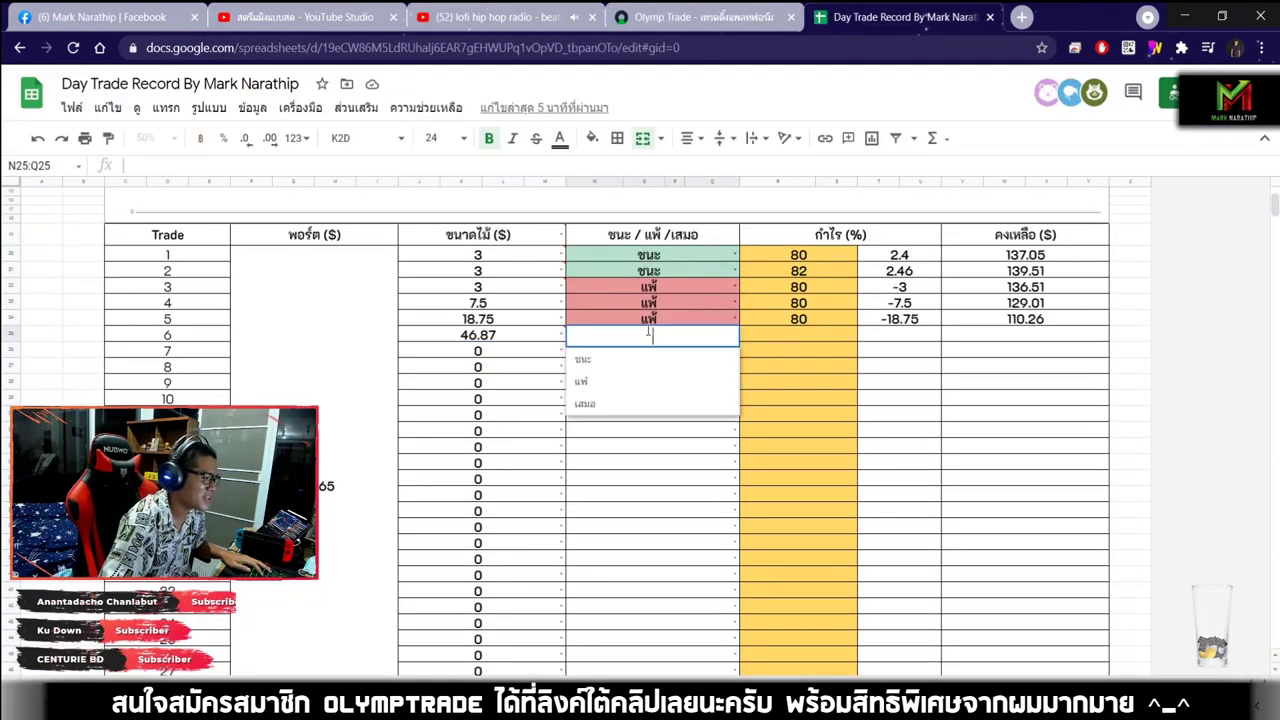
click(1034, 430)
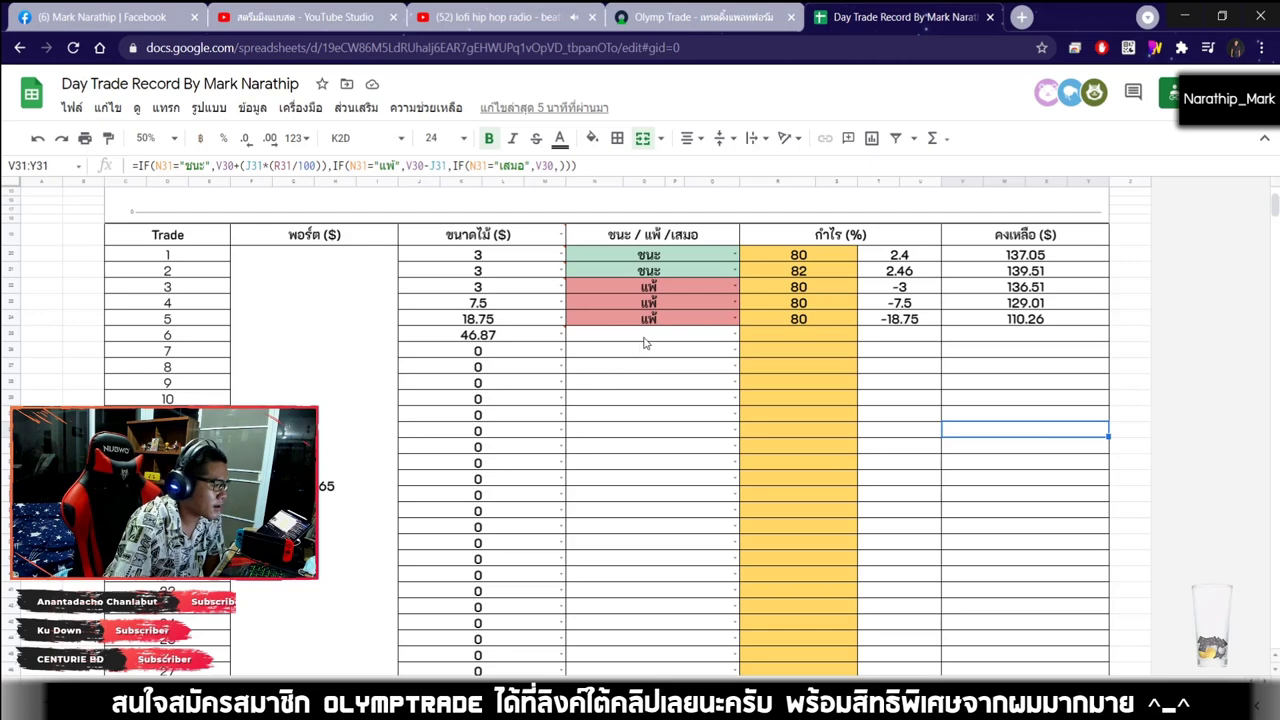
double_click(644, 338)
click(612, 358)
click(732, 19)
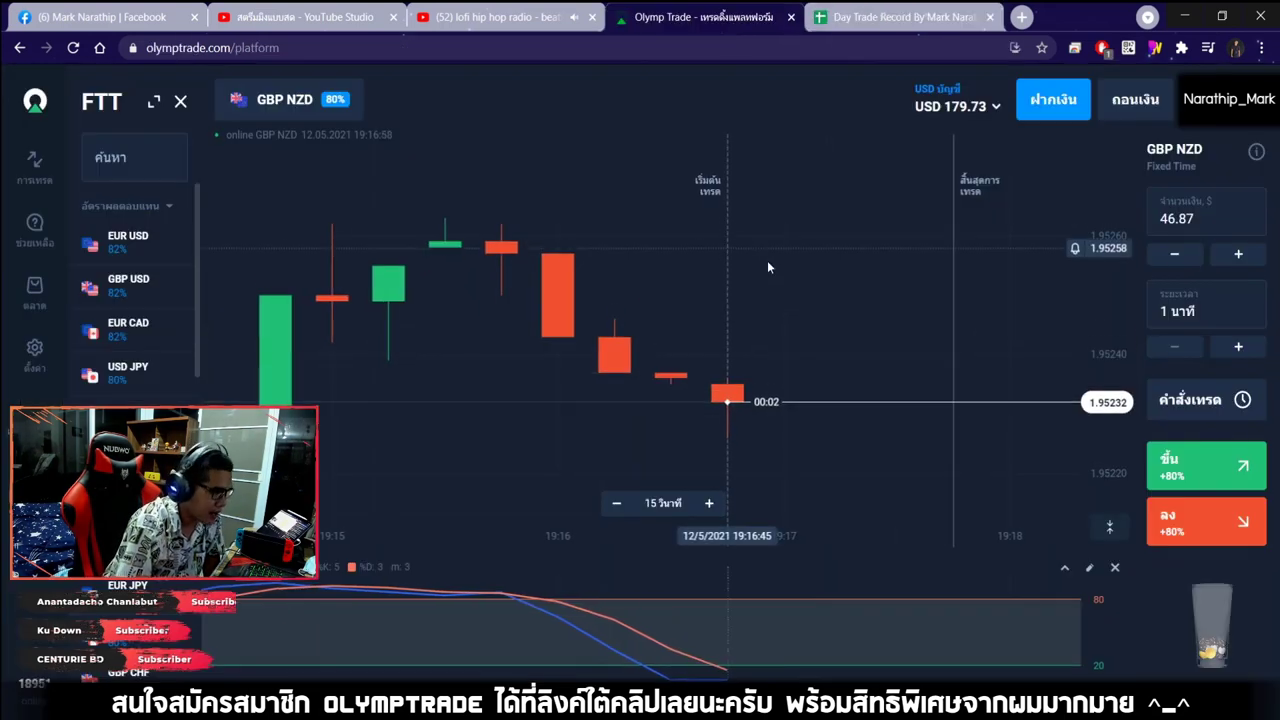
key(ctrl+Tab)
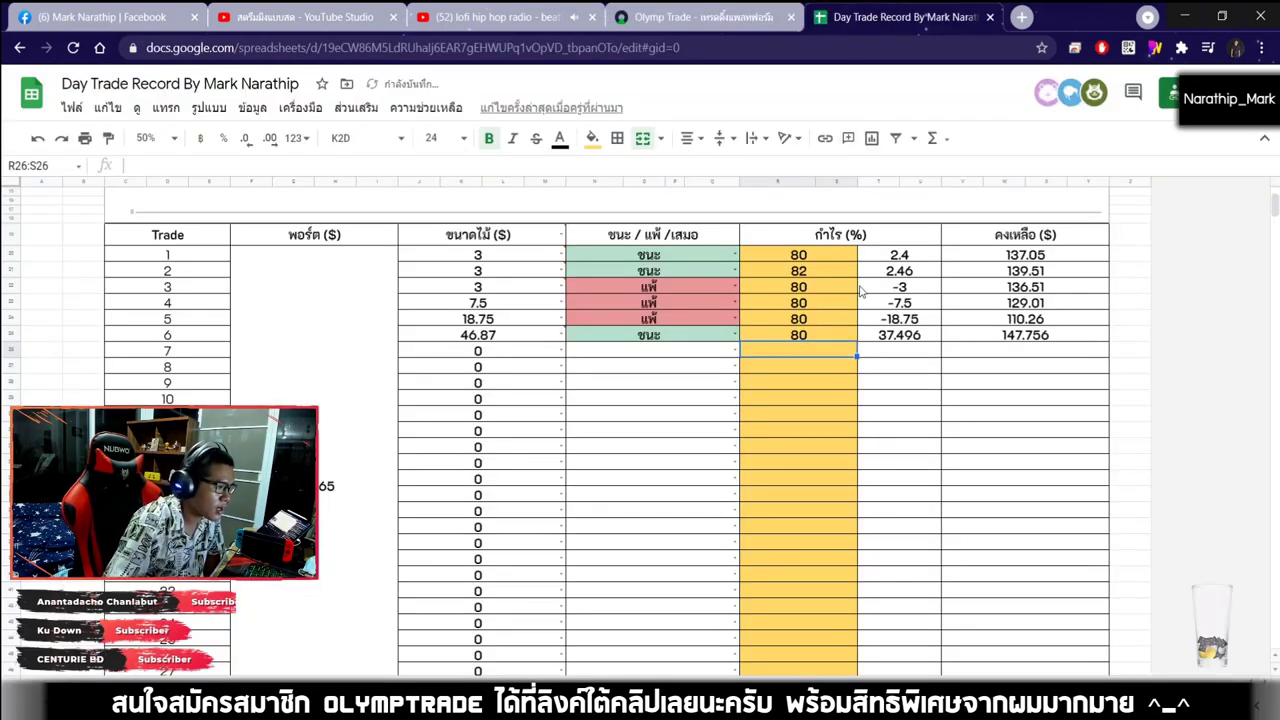
Check the total profit in the record sheet's summary row against the EUR USD chart and balance on Olymp Trade
scroll(903, 302, down, 5)
click(840, 290)
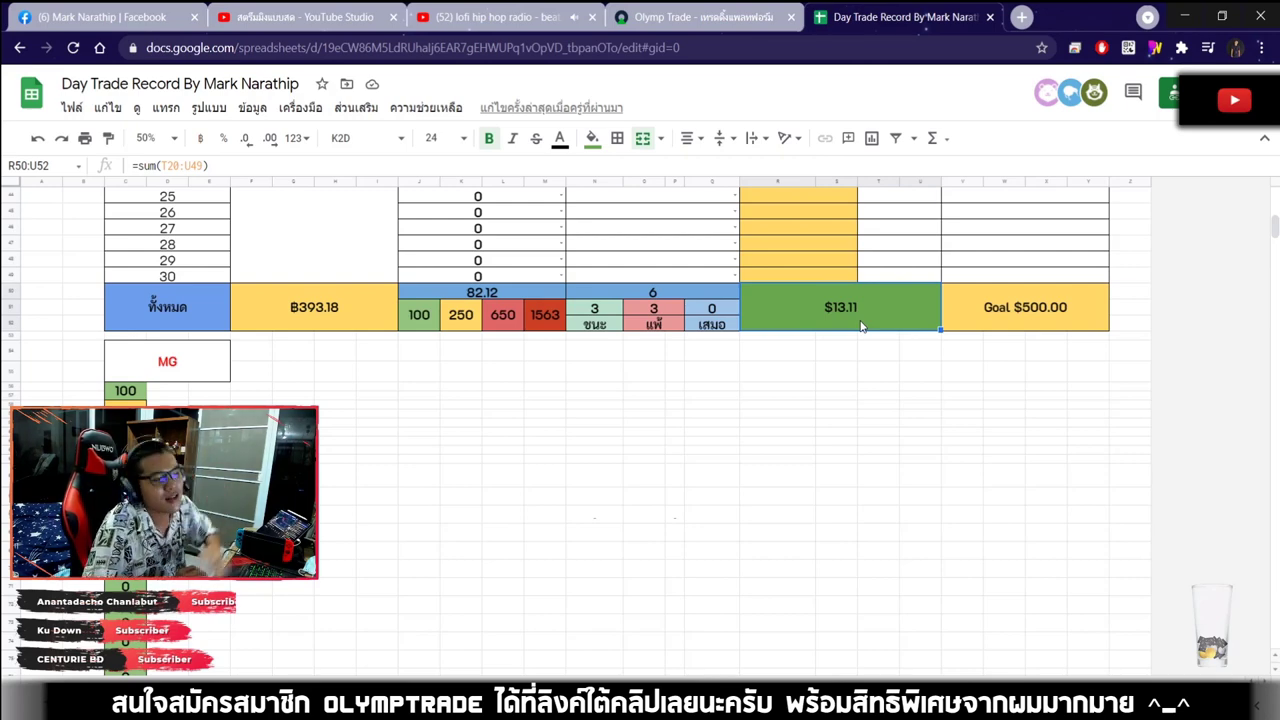
scroll(862, 326, up, 3)
key(ctrl+shift+Tab)
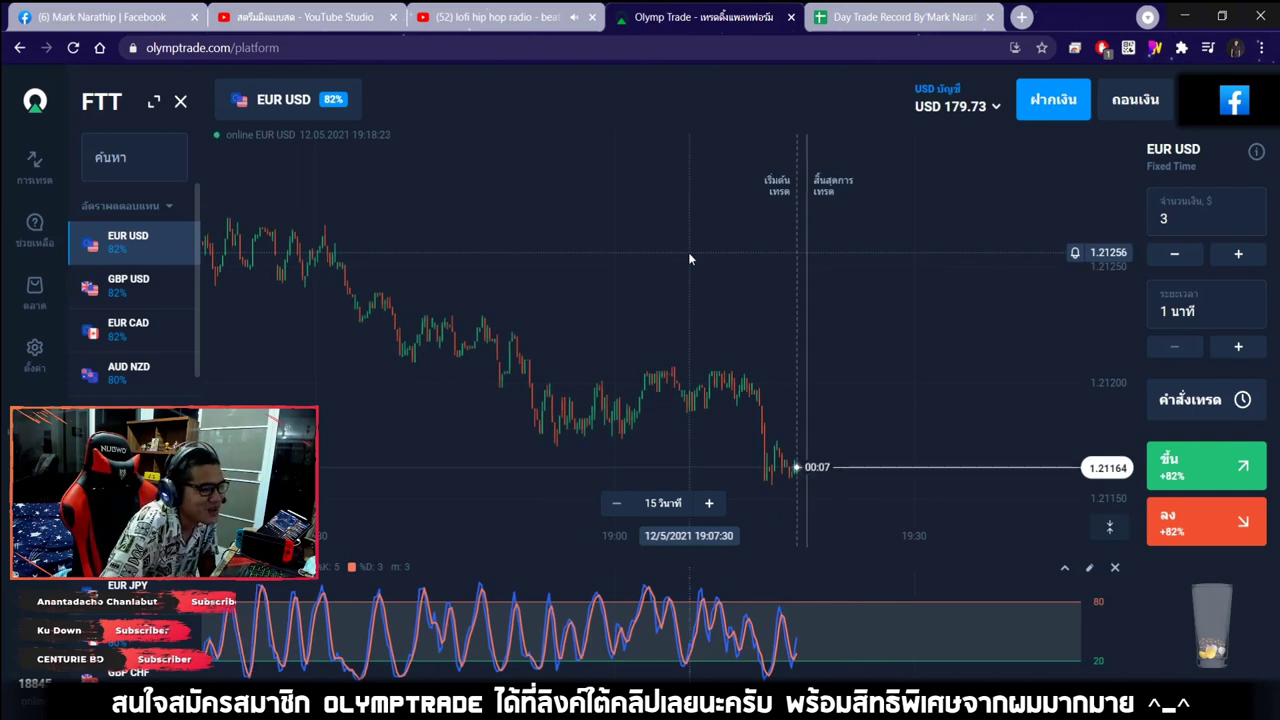
key(ctrl+Tab)
scroll(789, 264, down, 5)
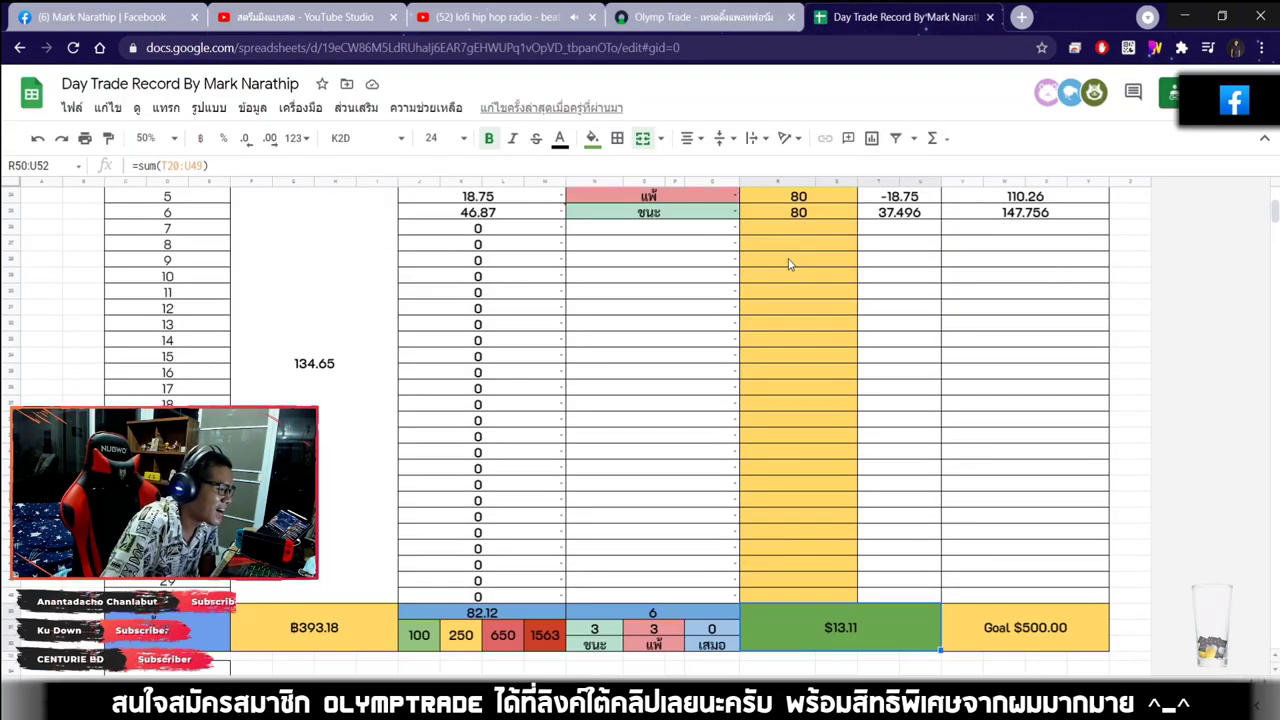
click(697, 20)
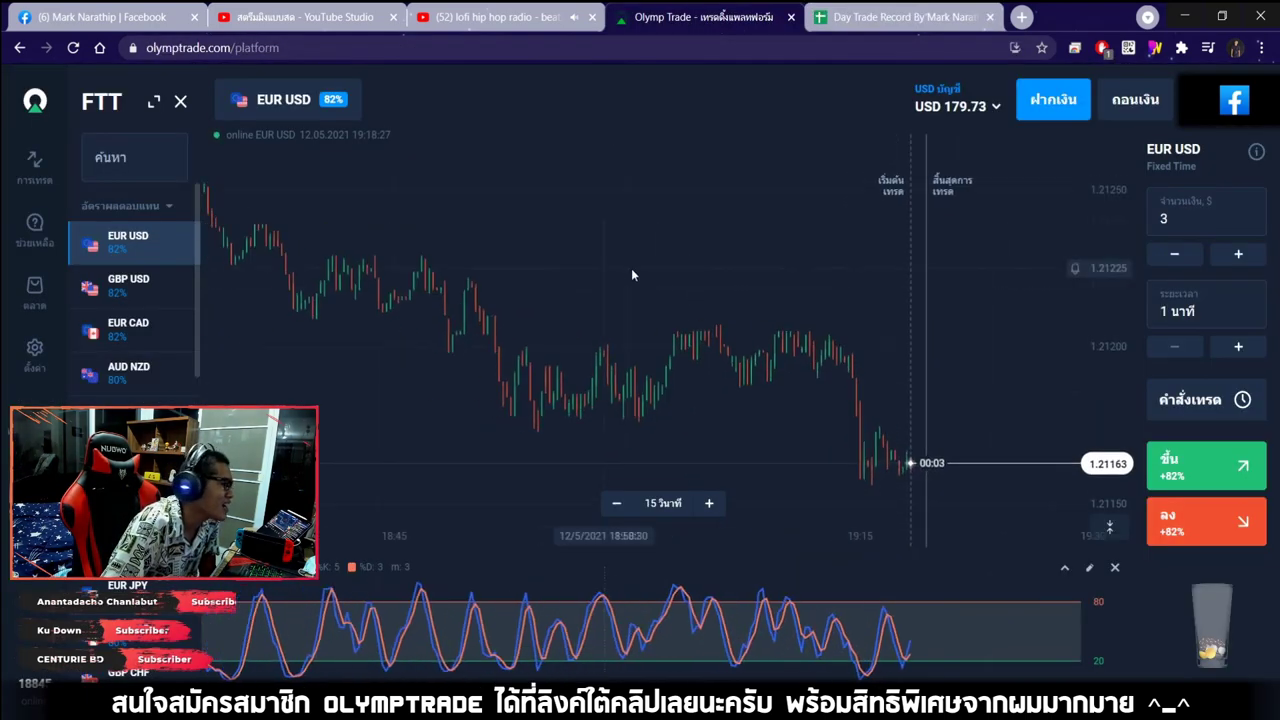
scroll(830, 295, down, 2)
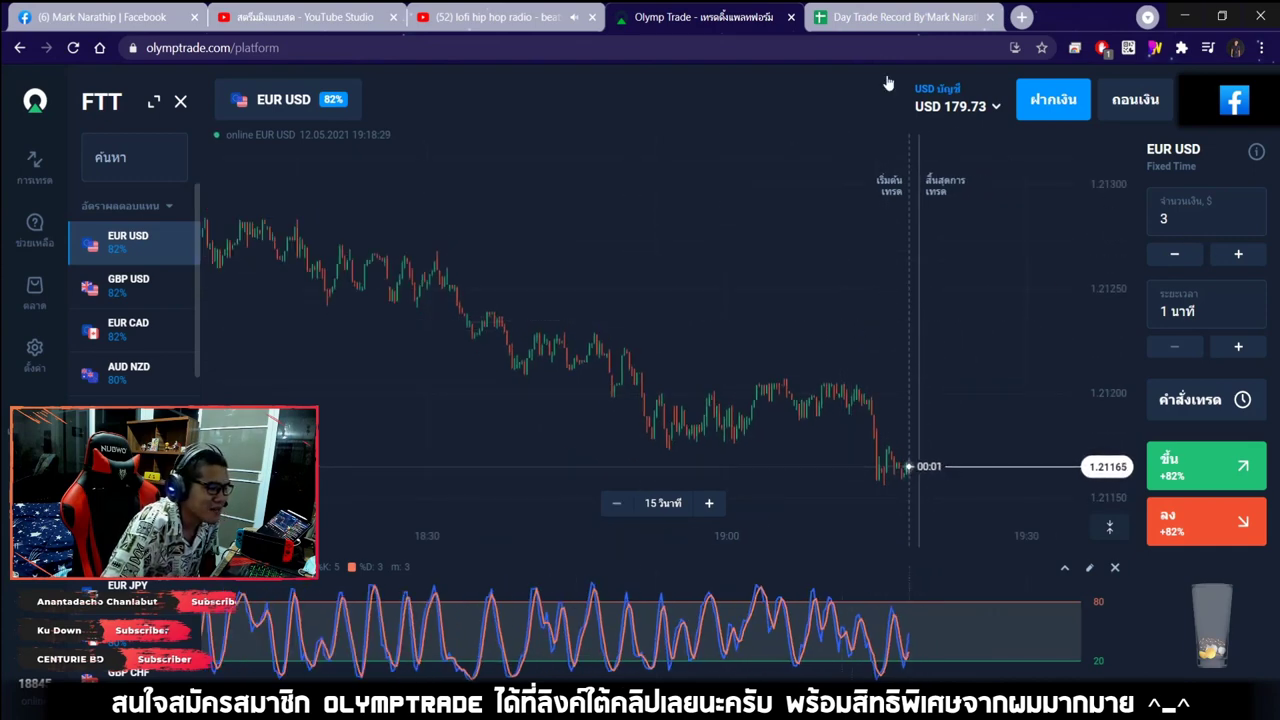
click(840, 16)
scroll(810, 290, down, 4)
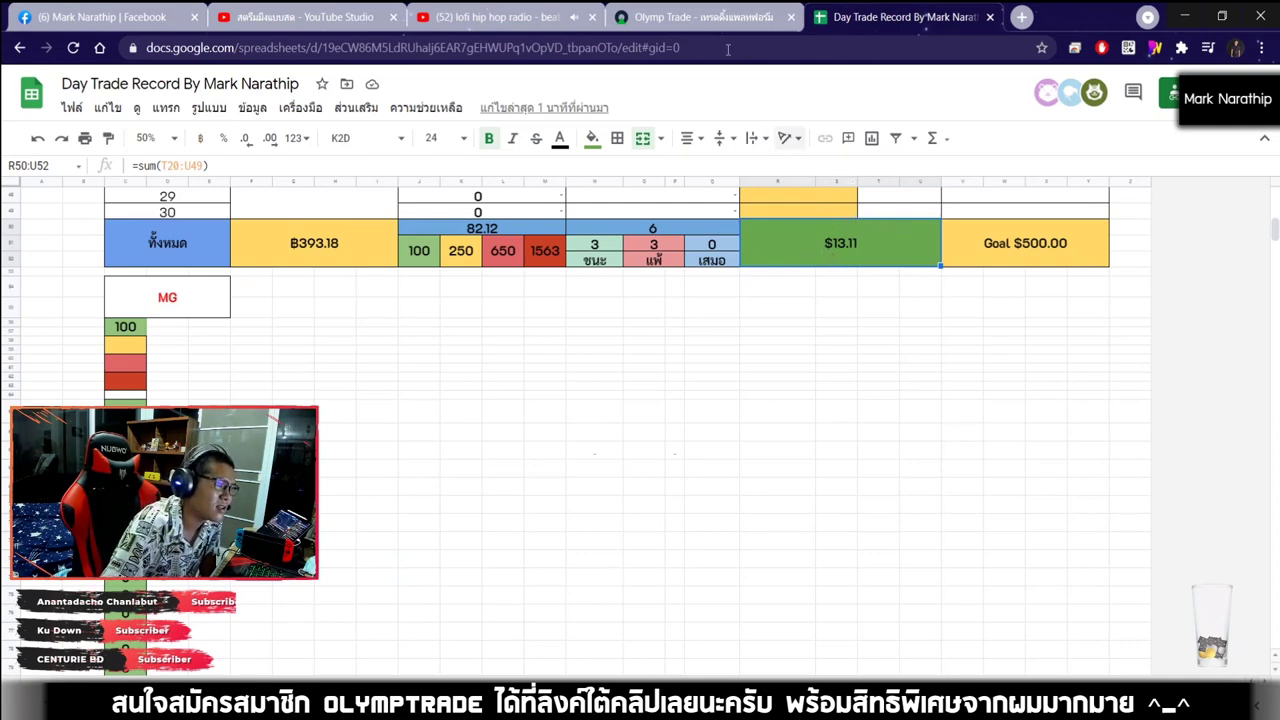
Look over GBP USD on Olymp Trade, then place a 3-dollar, 1-minute down trade on EUR CAD
click(700, 17)
click(160, 293)
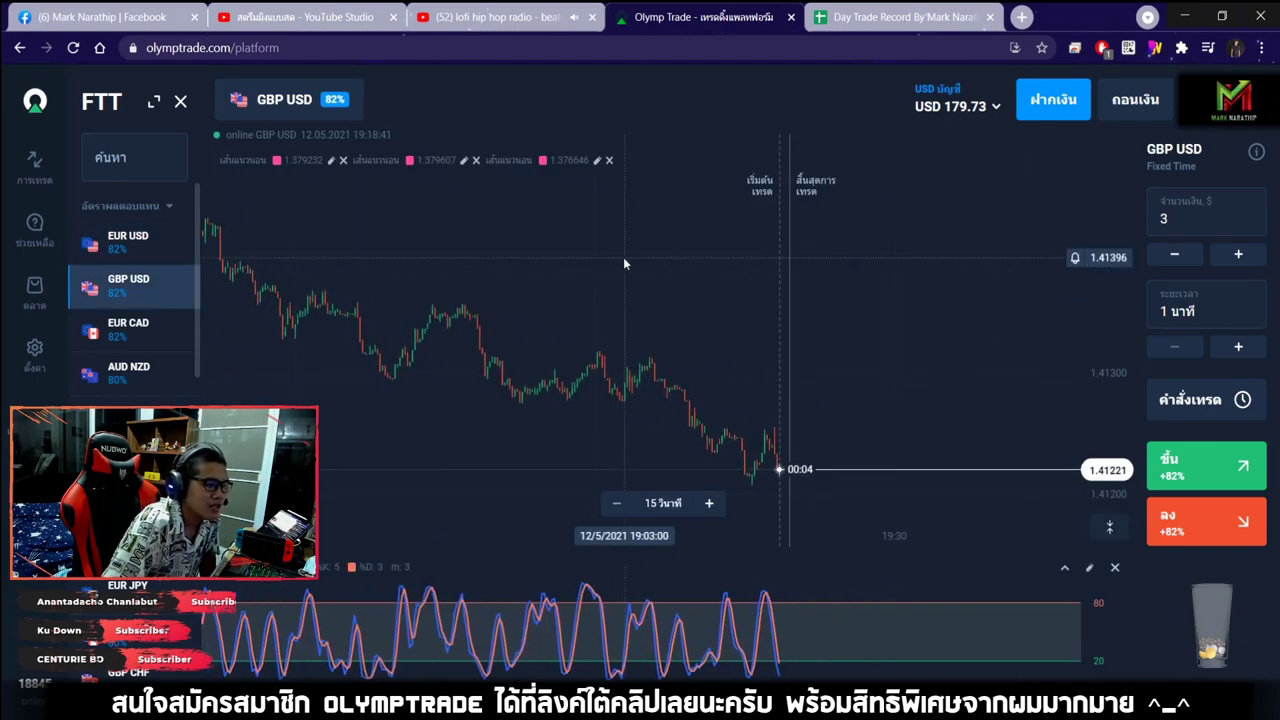
click(188, 322)
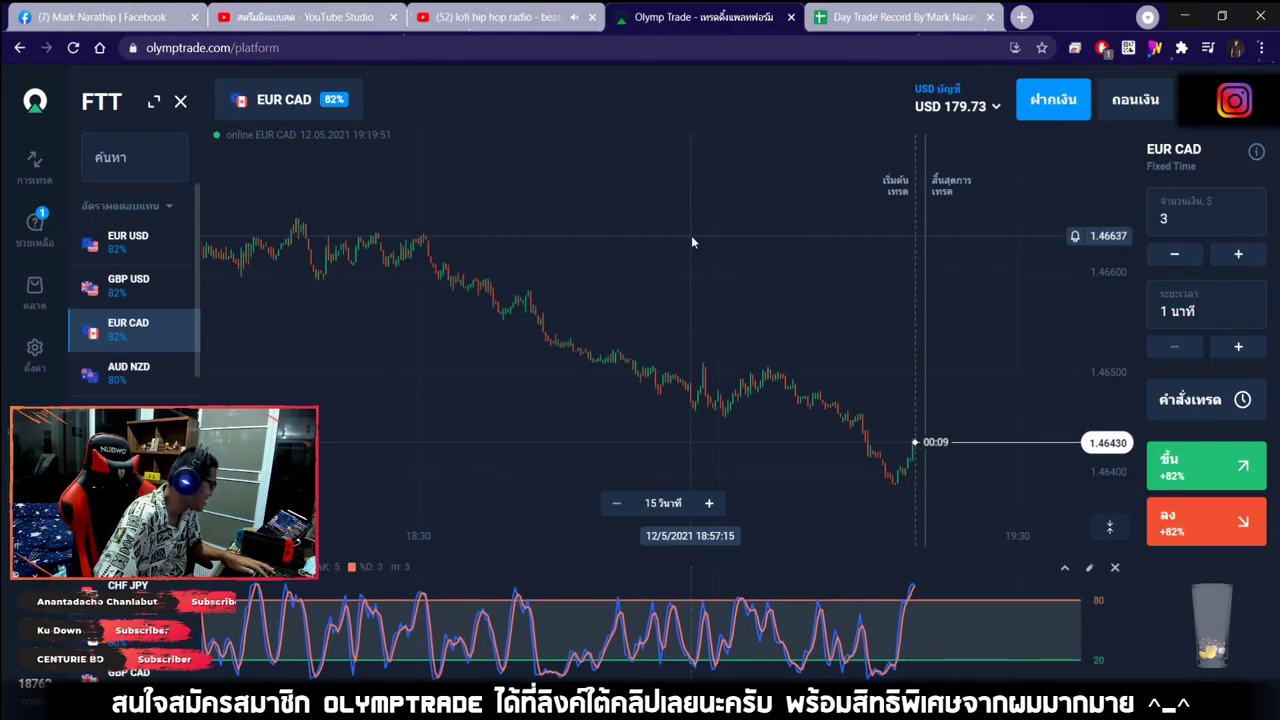
scroll(814, 289, up, 5)
scroll(956, 273, up, 3)
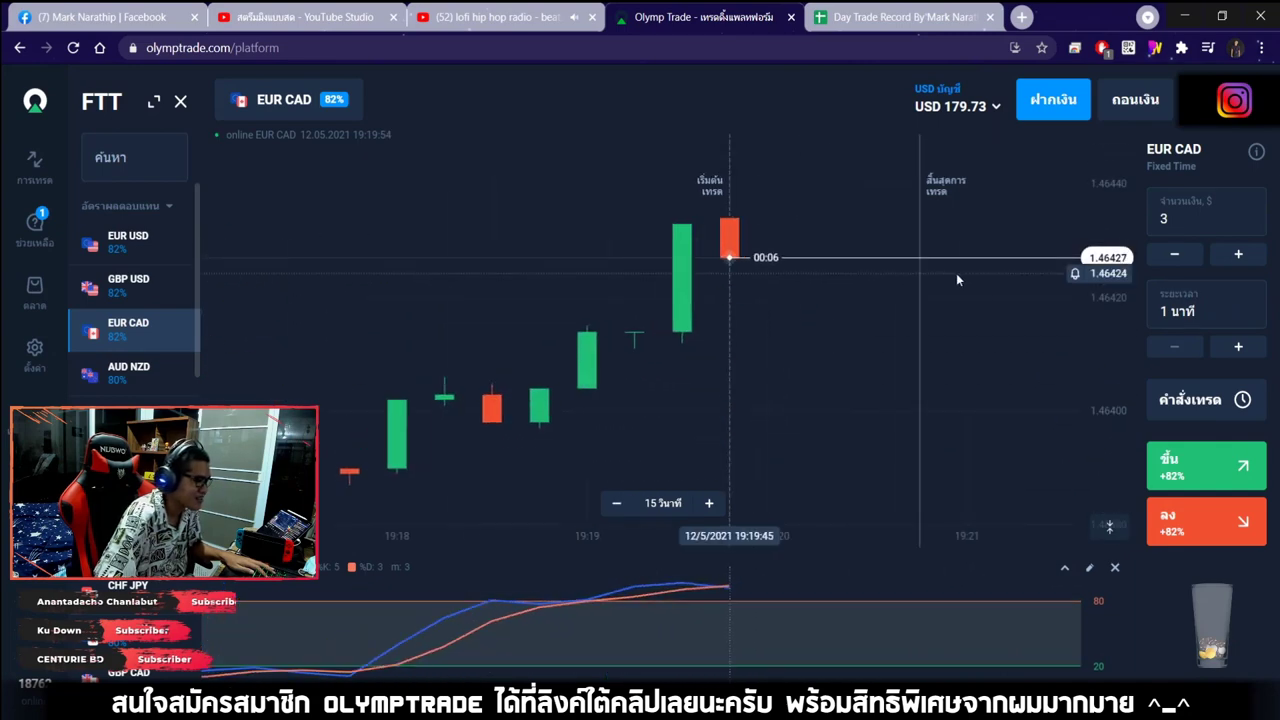
click(1218, 532)
Check the summary row in the record sheet and return to the EUR CAD chart on Olymp Trade
scroll(930, 340, down, 4)
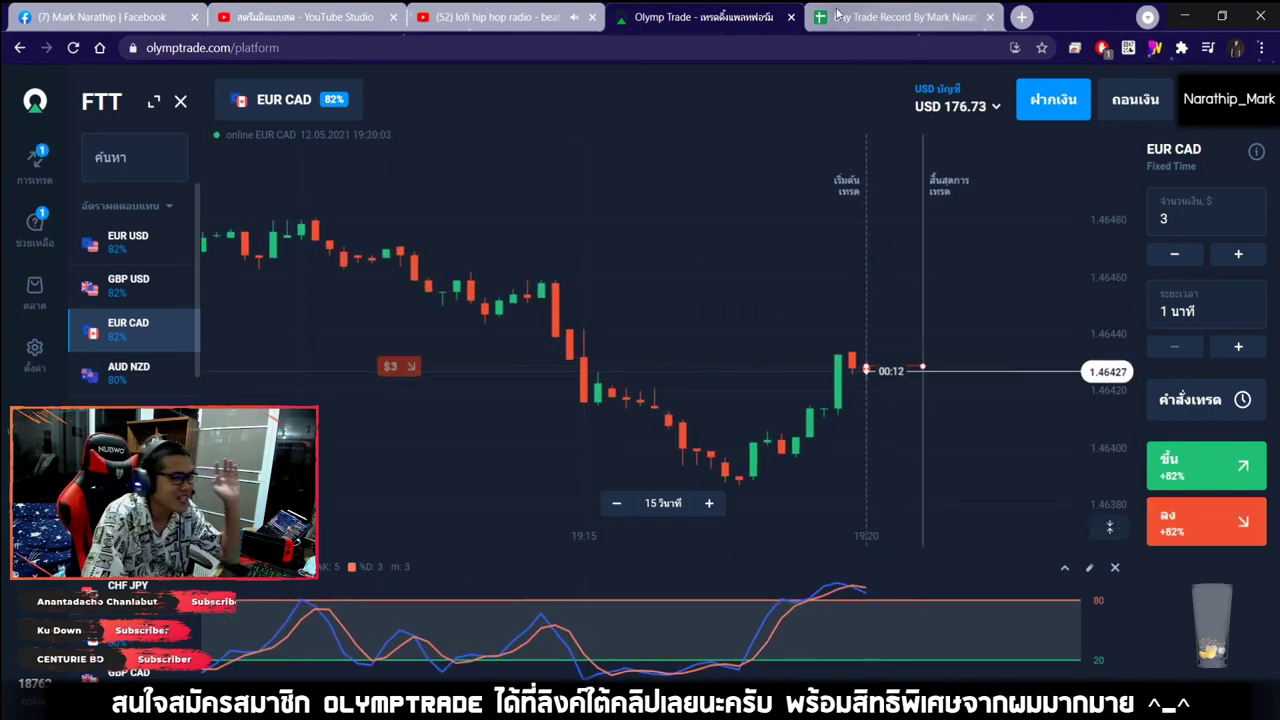
click(895, 17)
scroll(788, 291, up, 3)
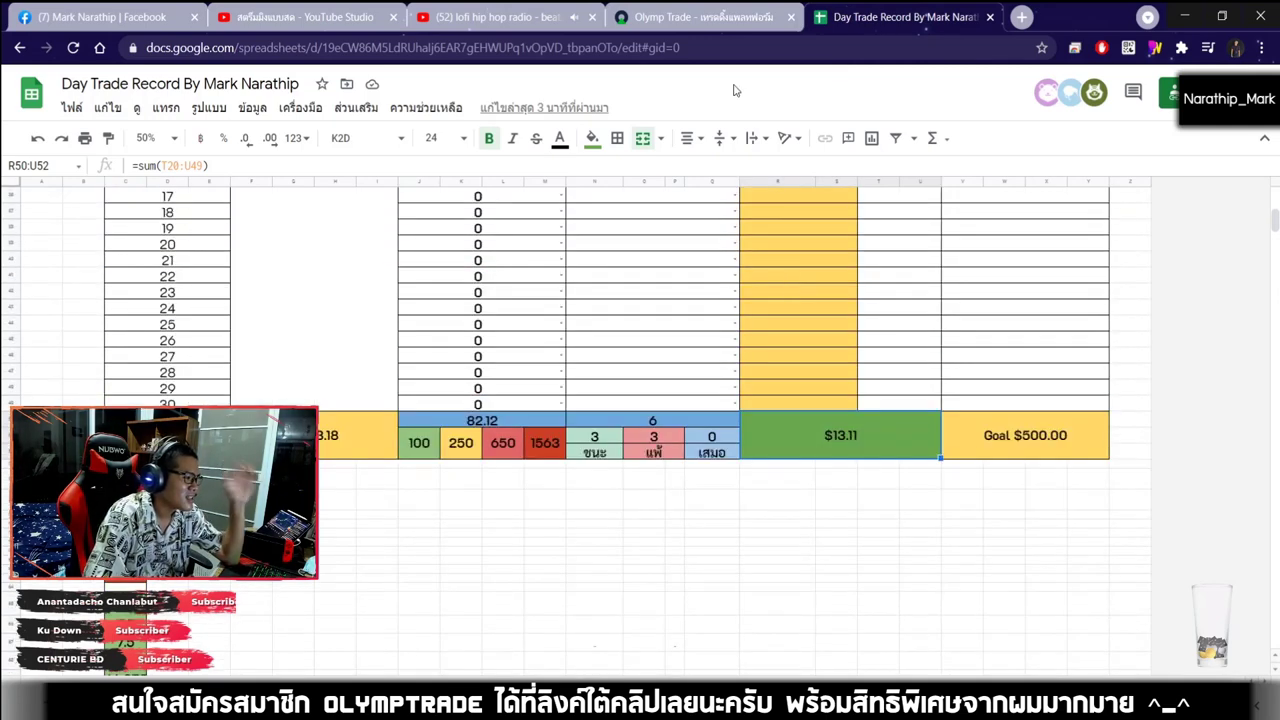
click(700, 17)
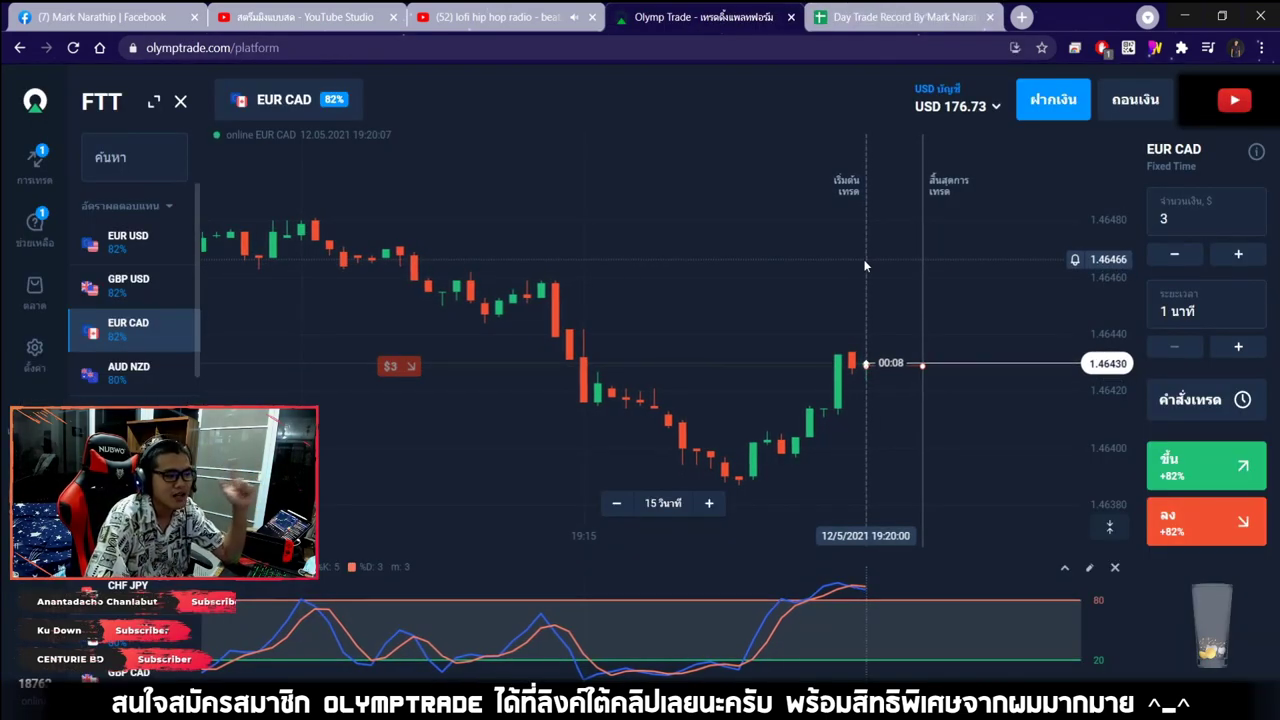
Draw a white freehand arrow following the overall downtrend across the zoomed-out EUR CAD chart
scroll(864, 265, down, 1)
scroll(865, 258, down, 2)
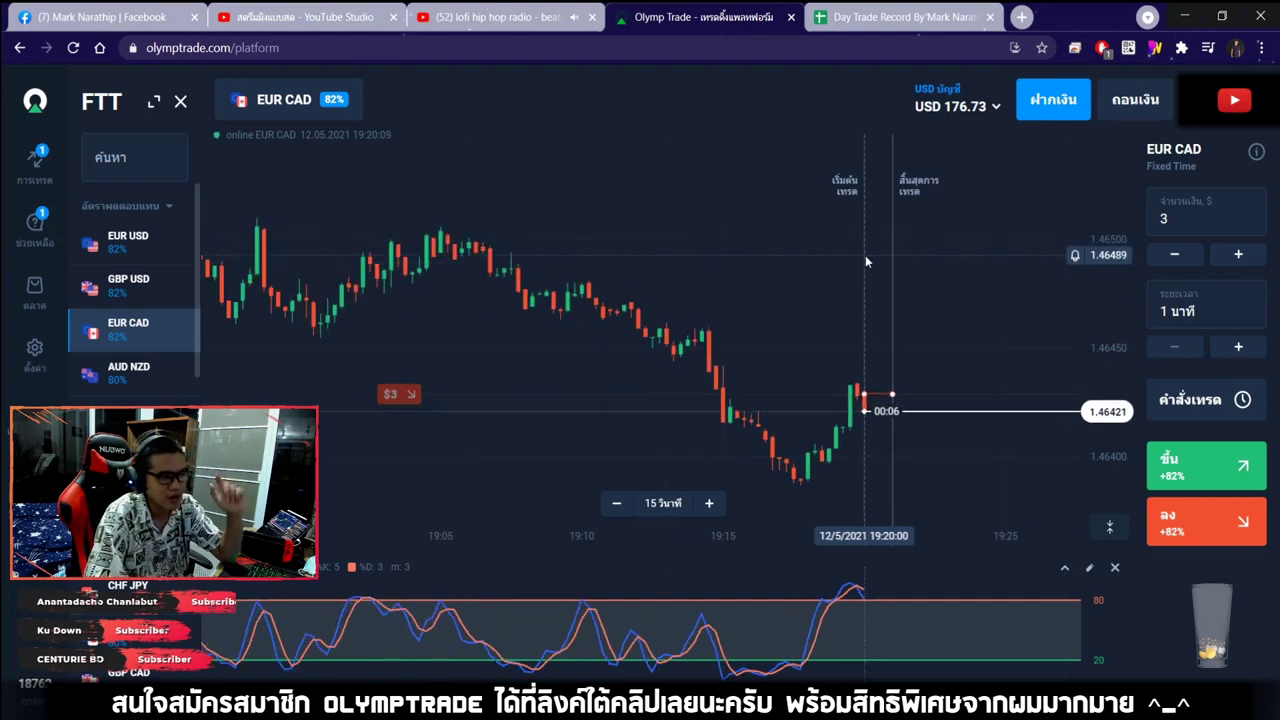
scroll(892, 267, down, 2)
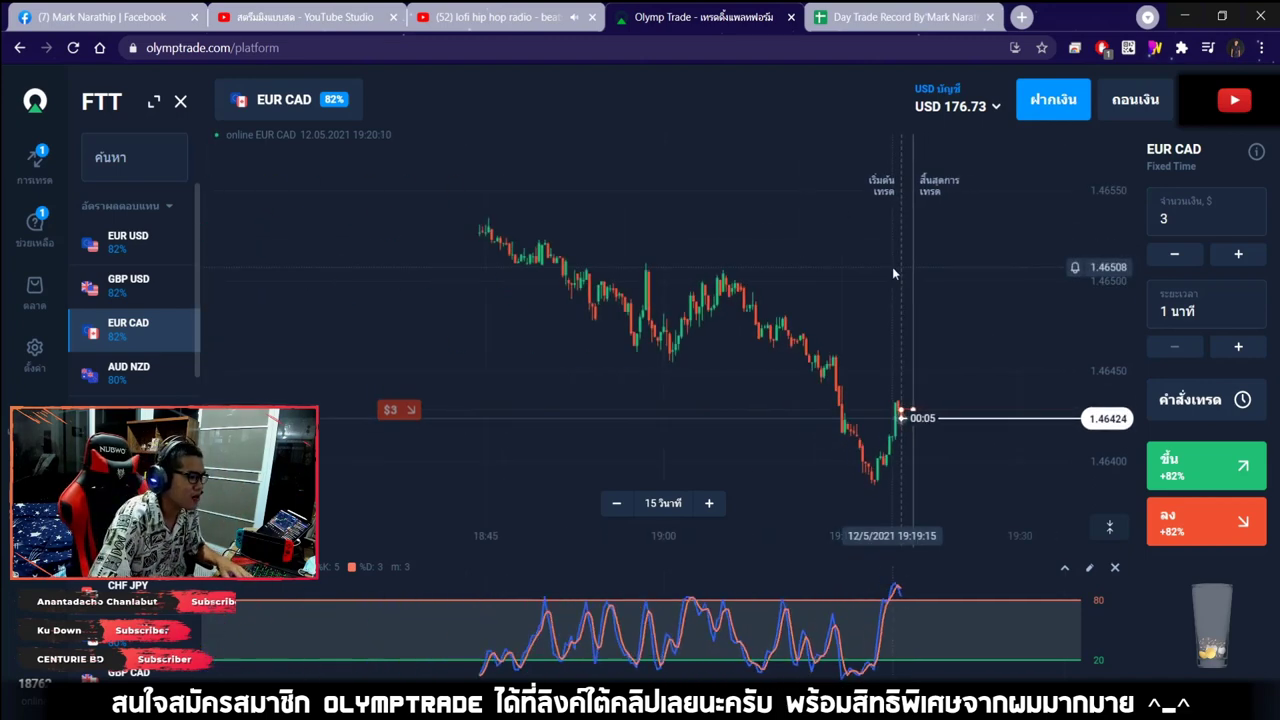
click(1155, 47)
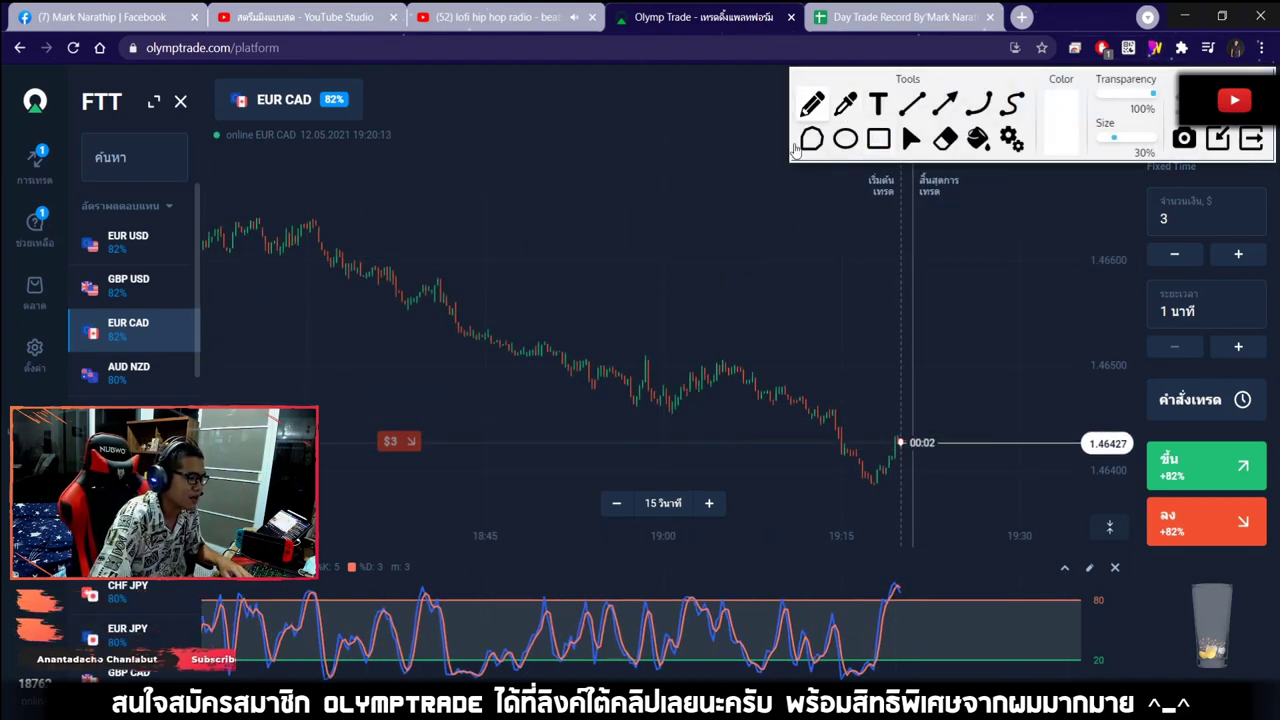
drag(334, 197, 570, 270)
drag(849, 329, 797, 395)
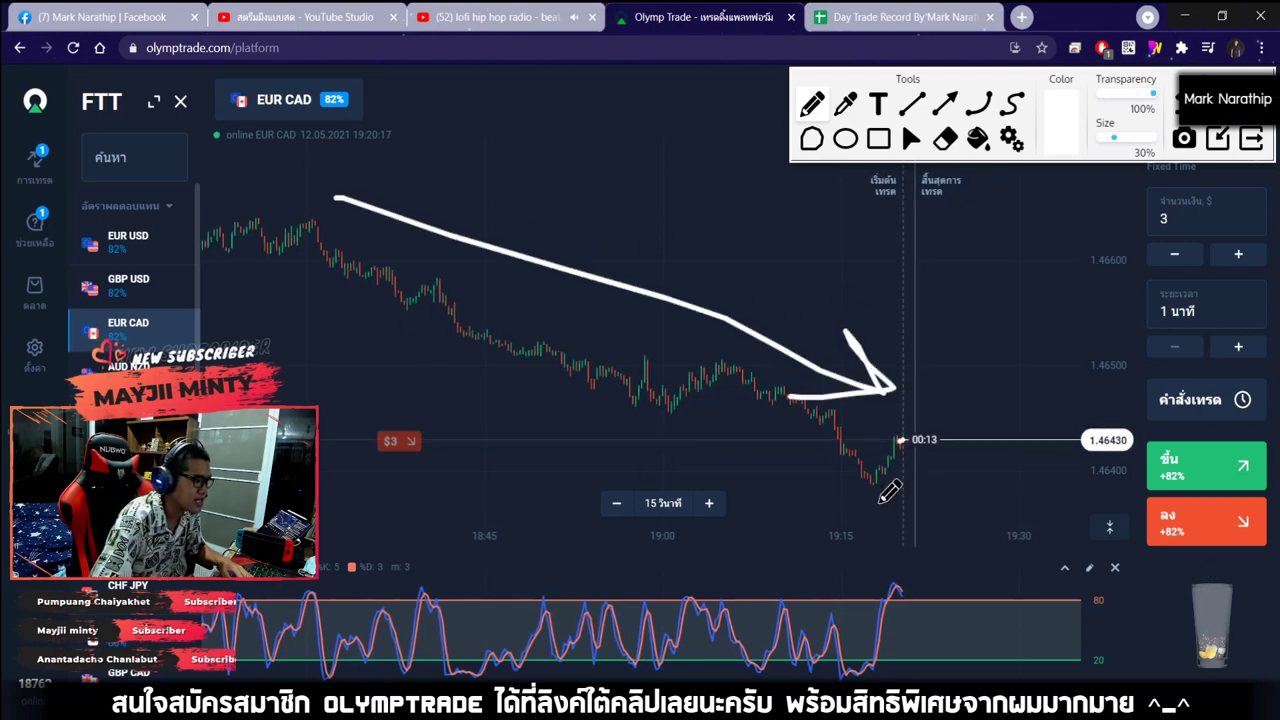
Replace the trend arrow with a rising arrow under the latest EUR CAD rally and two downward arrows beyond the newest candles
click(911, 138)
scroll(911, 486, up, 5)
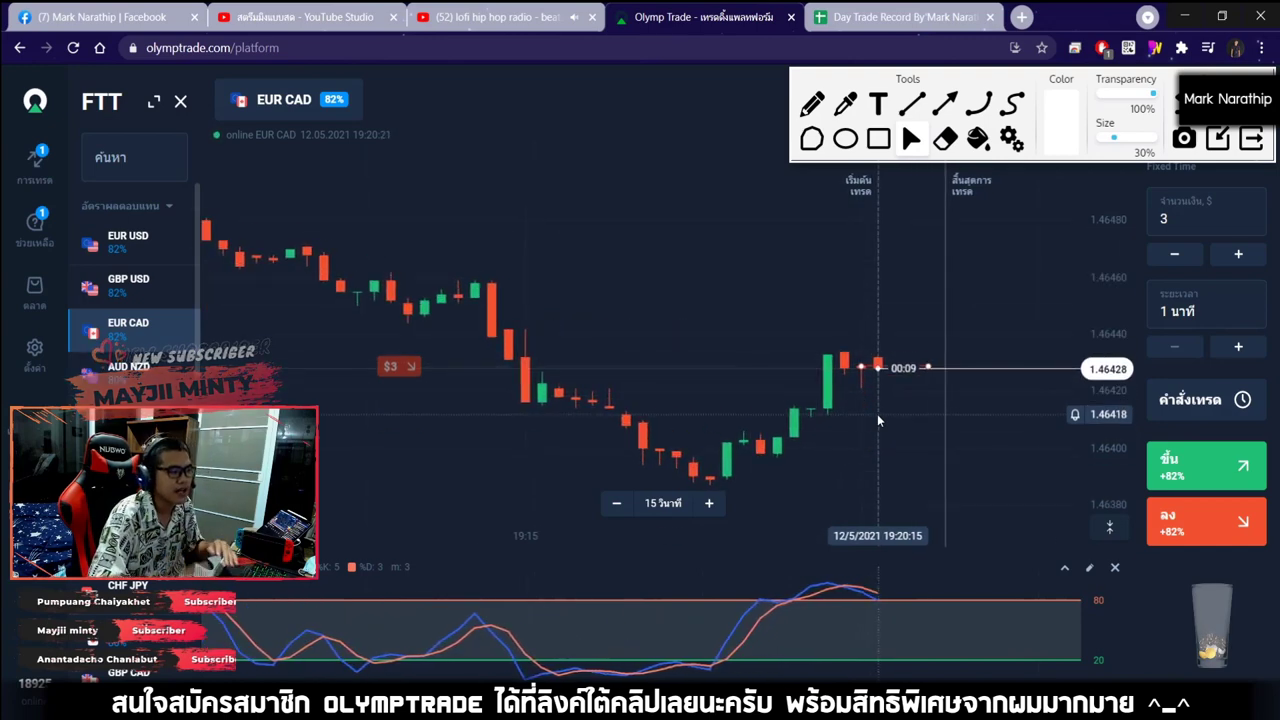
mouse_move(940, 392)
mouse_down()
mouse_move(1020, 471)
mouse_move(980, 506)
mouse_move(1043, 437)
mouse_up()
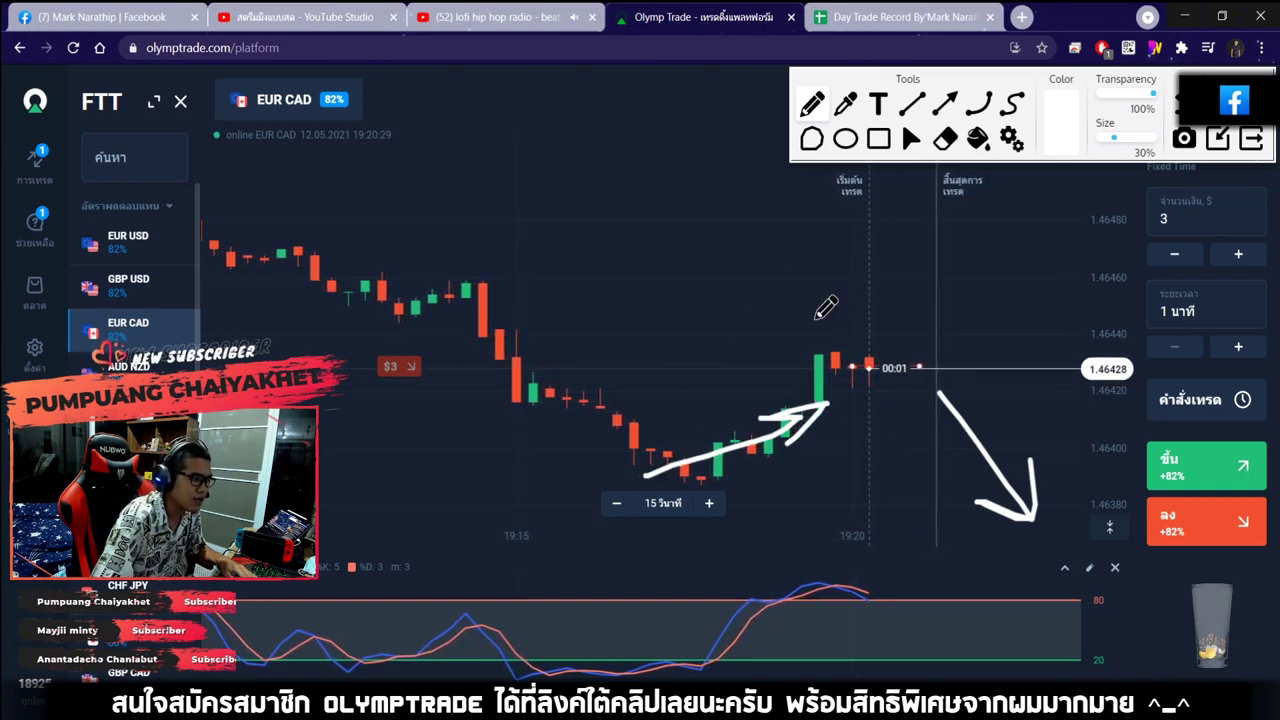
drag(884, 404, 940, 547)
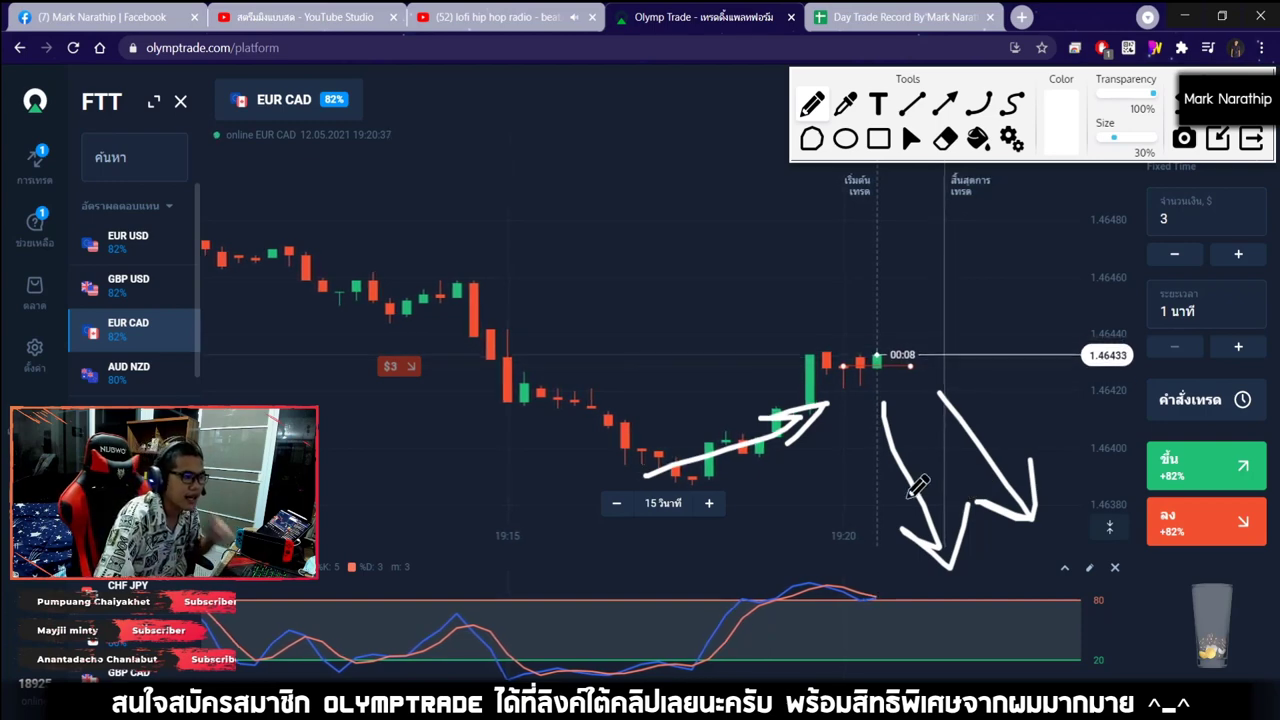
Circle the oscillator crossover above the 80 level, add a third downward arrow beyond the candles, and close the drawing tools
mouse_move(814, 567)
mouse_down()
mouse_move(820, 588)
mouse_move(848, 572)
mouse_up()
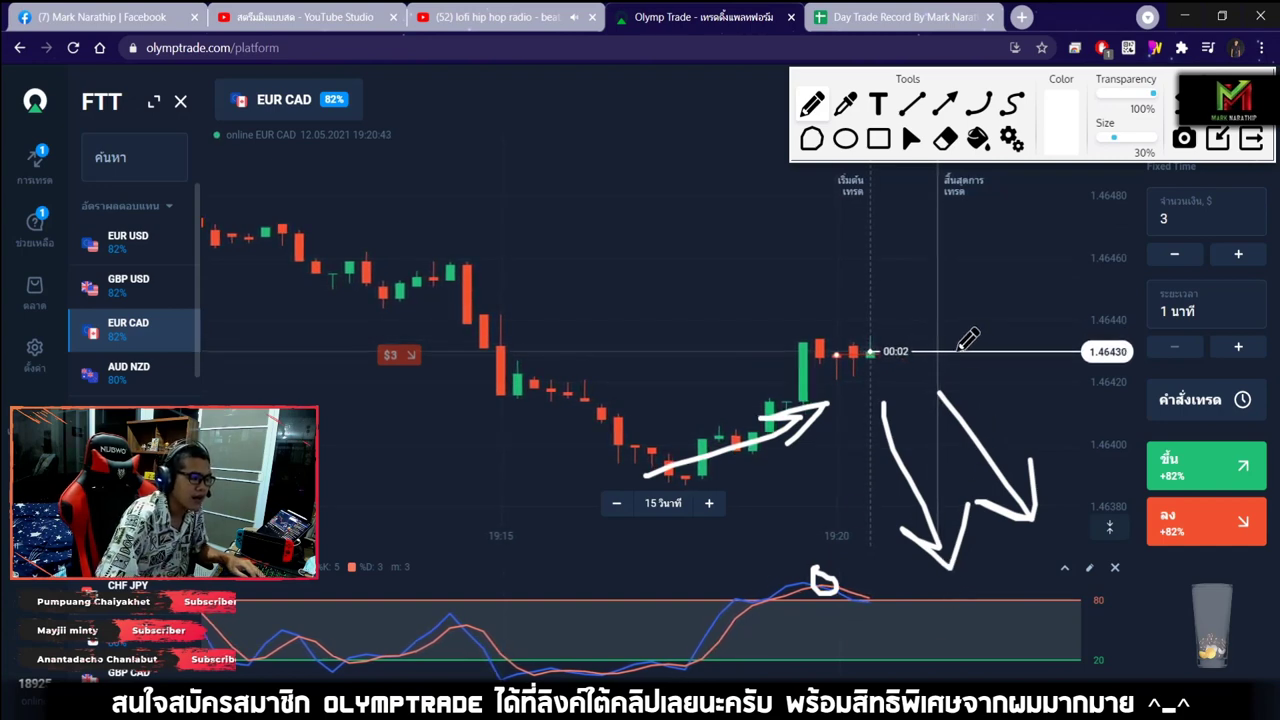
drag(1108, 450, 1024, 444)
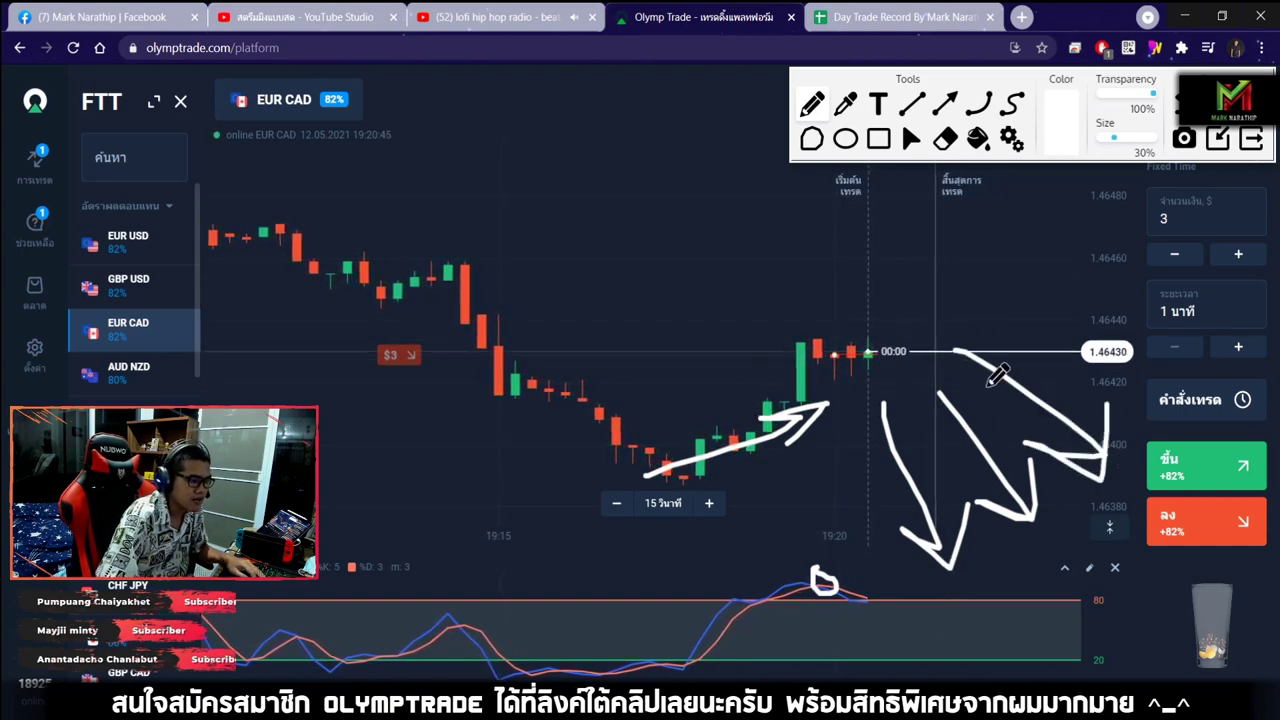
key(Escape)
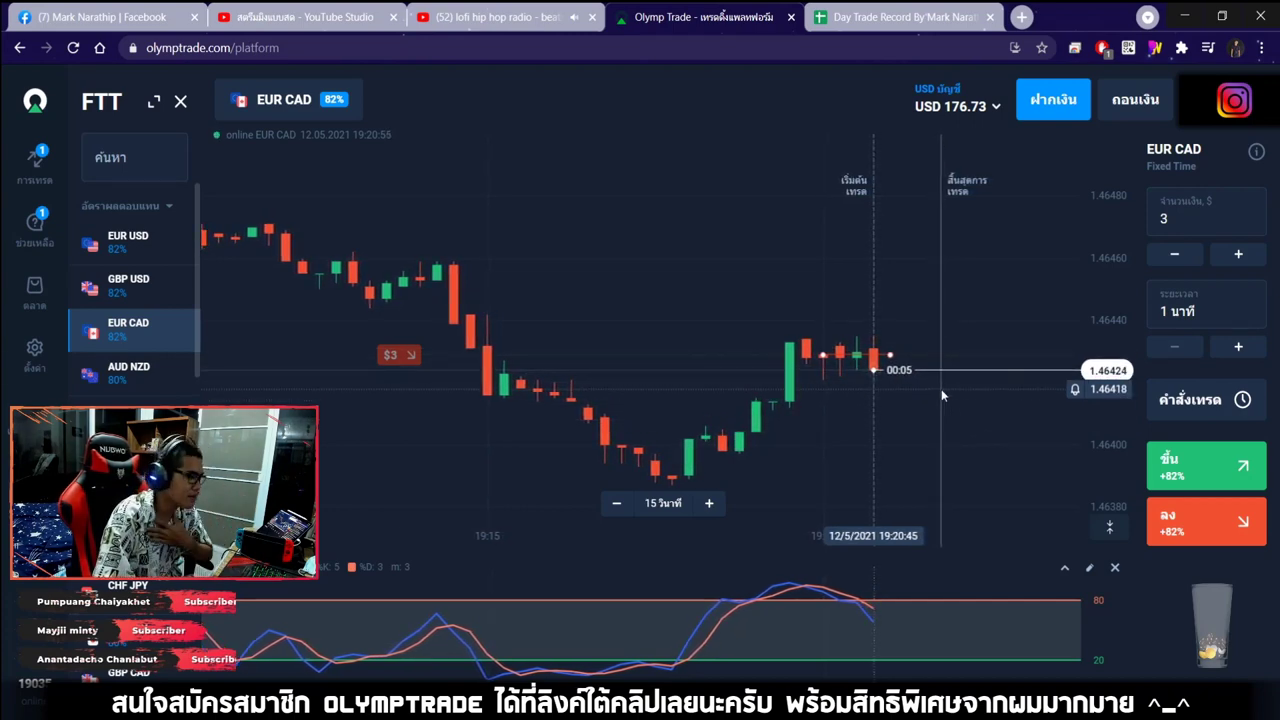
scroll(920, 405, up, 2)
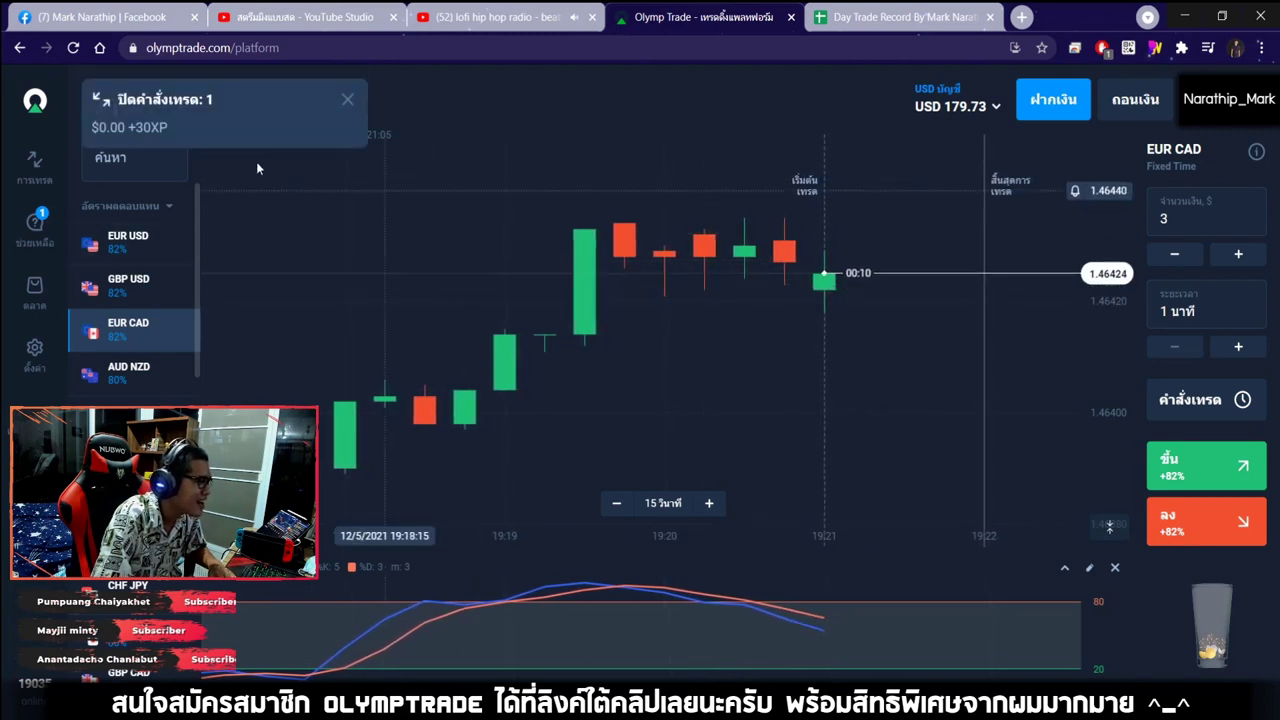
Dismiss the closed-trade notice, check the closed and open trades in the trade history, and close it
click(348, 103)
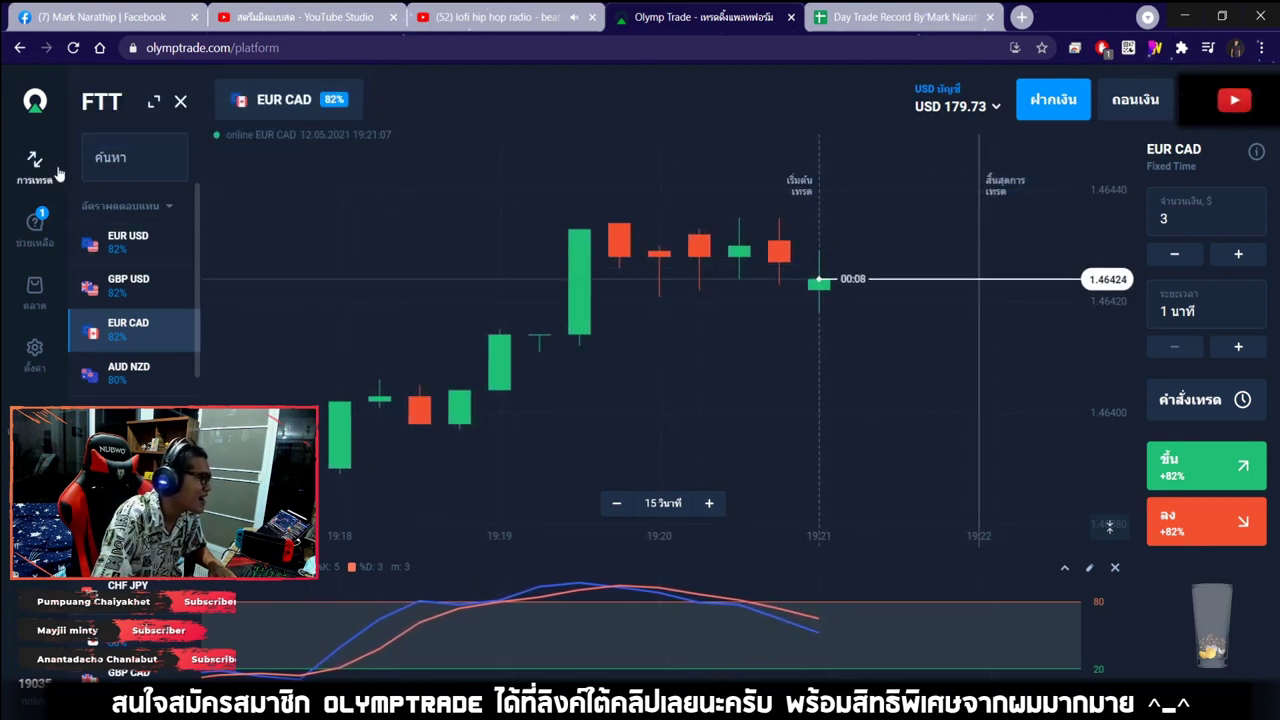
click(240, 154)
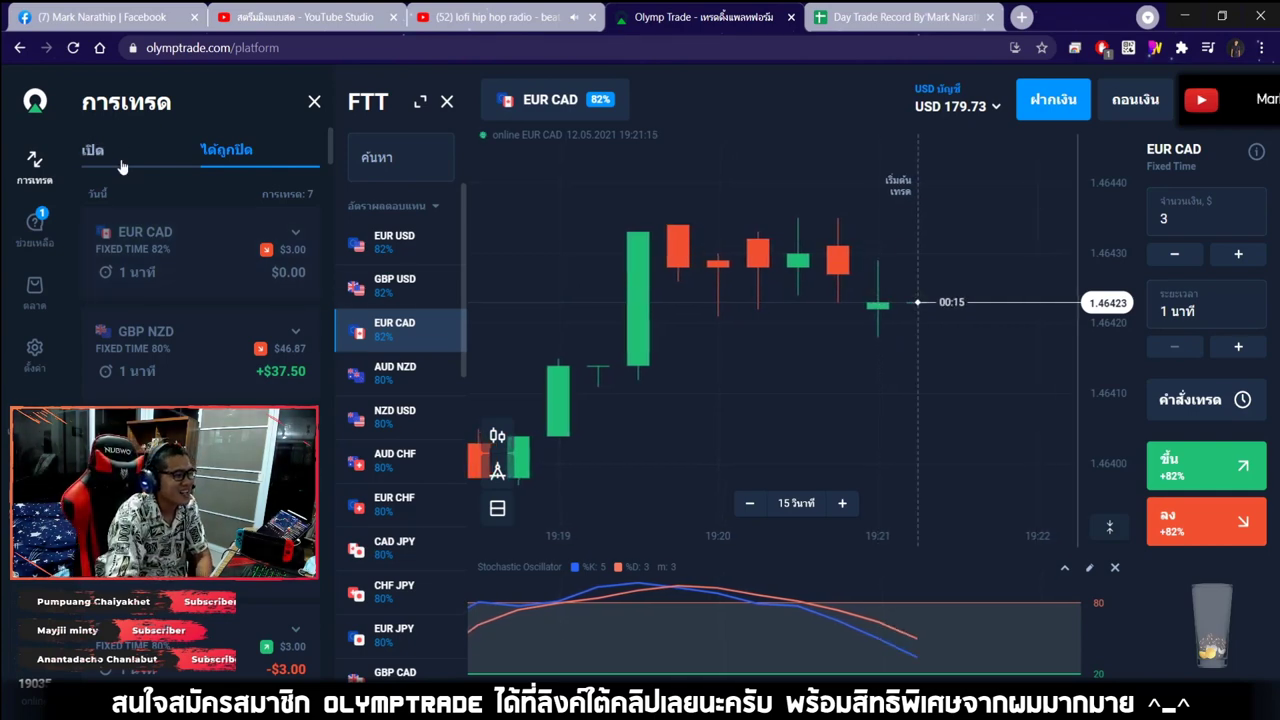
click(93, 150)
click(310, 103)
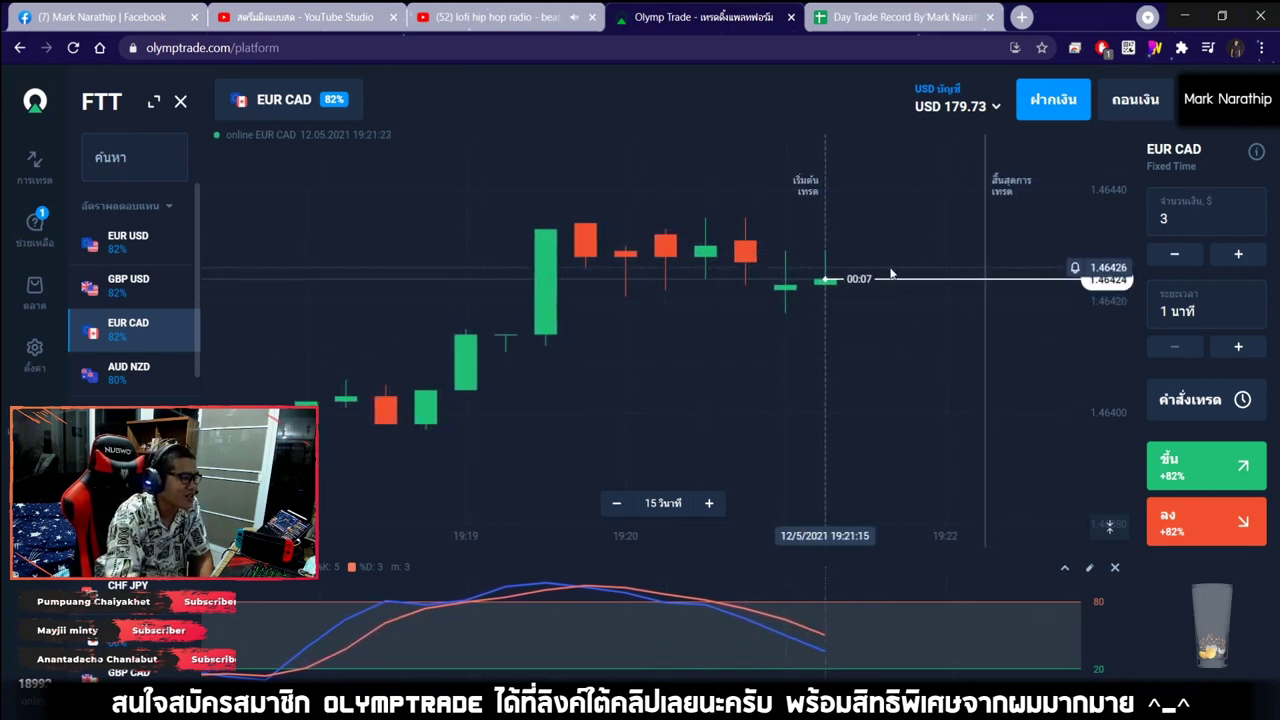
scroll(659, 246, down, 2)
Log trade 7 in the Day Trade Record sheet with stake 3, result เสมอ and payout 80
click(903, 19)
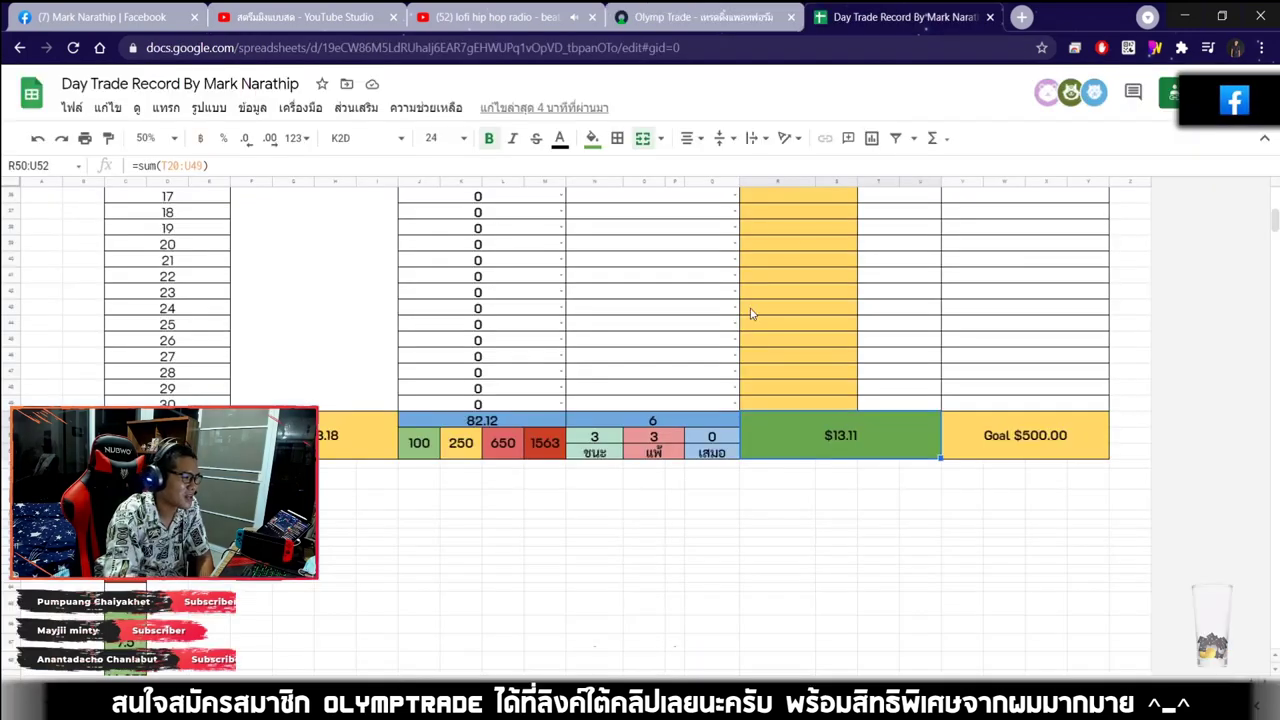
scroll(751, 314, up, 5)
click(500, 481)
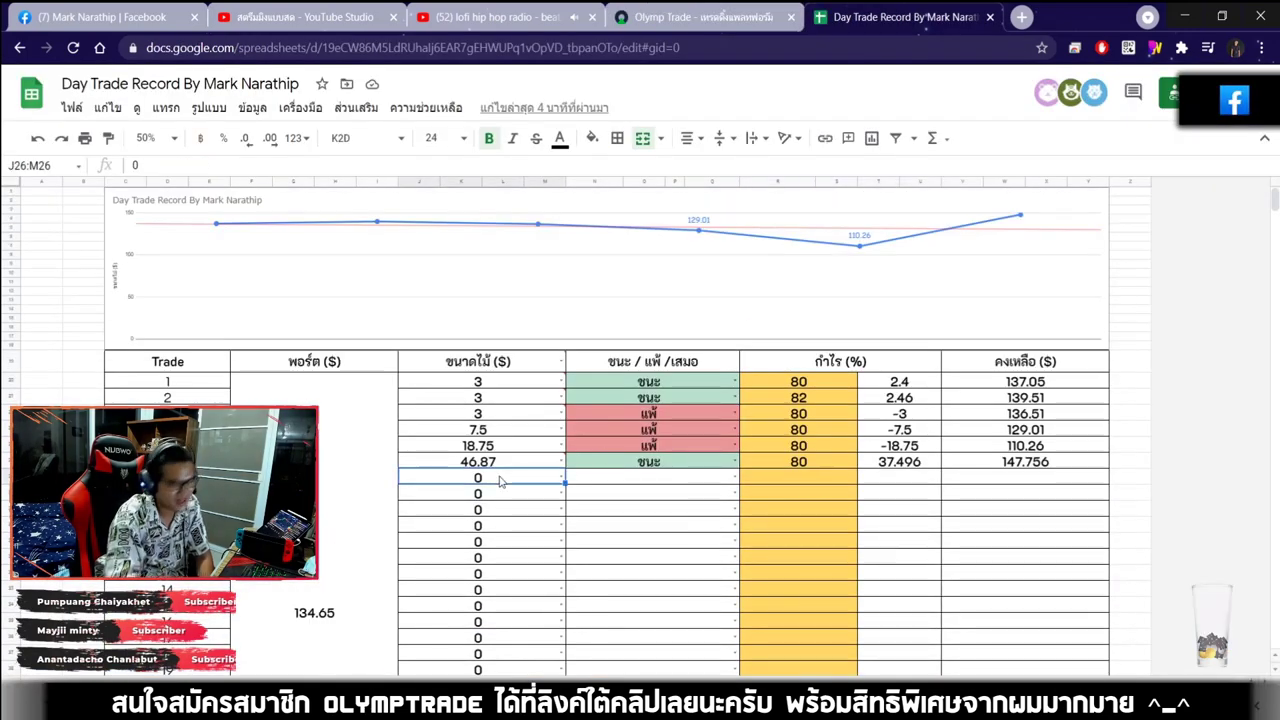
text(3)
key(Return)
click(648, 477)
click(648, 477)
click(640, 523)
click(650, 480)
click(615, 546)
click(800, 468)
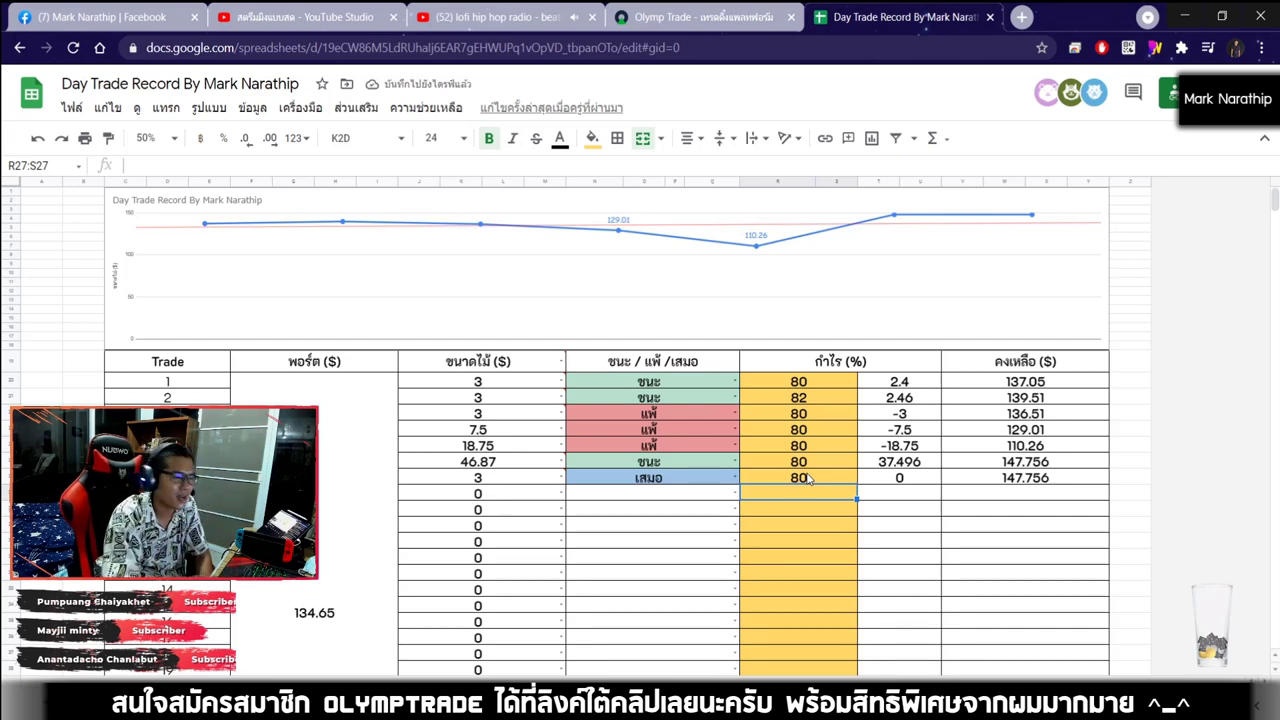
Enter 3 as the stake for trade 8 and return to the EUR CAD chart on Olymp Trade
click(513, 496)
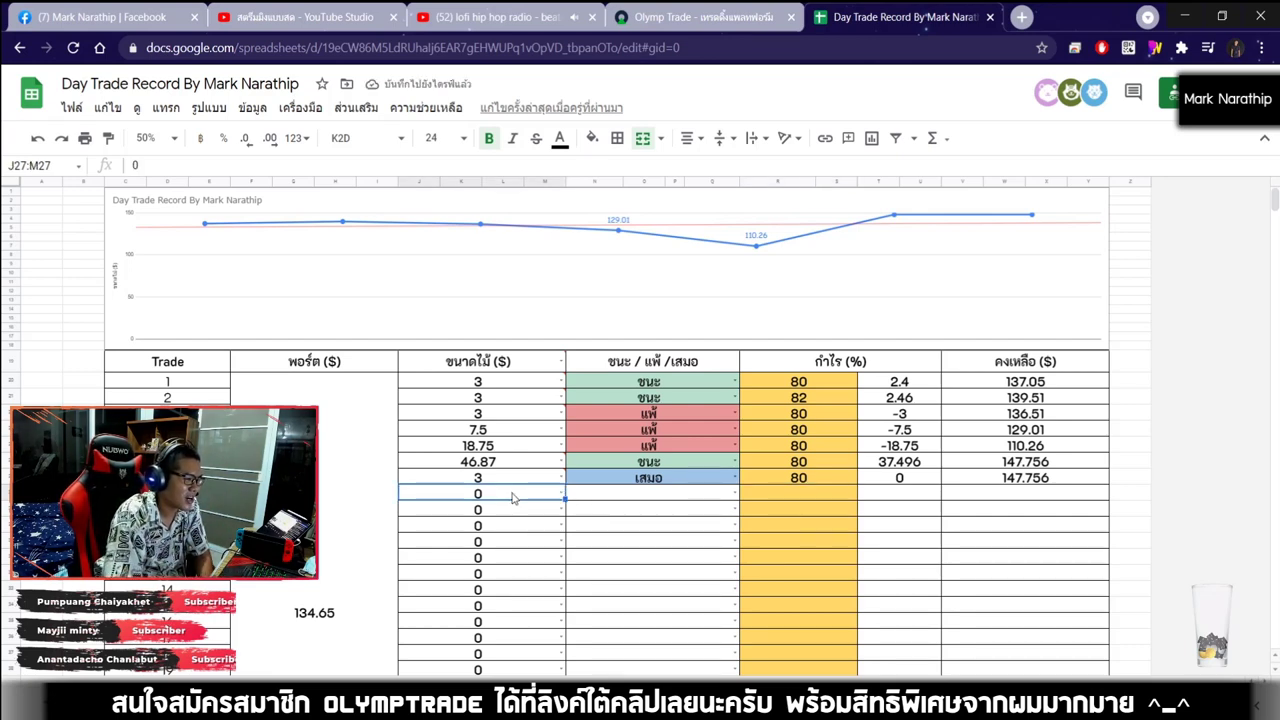
click(637, 525)
click(696, 29)
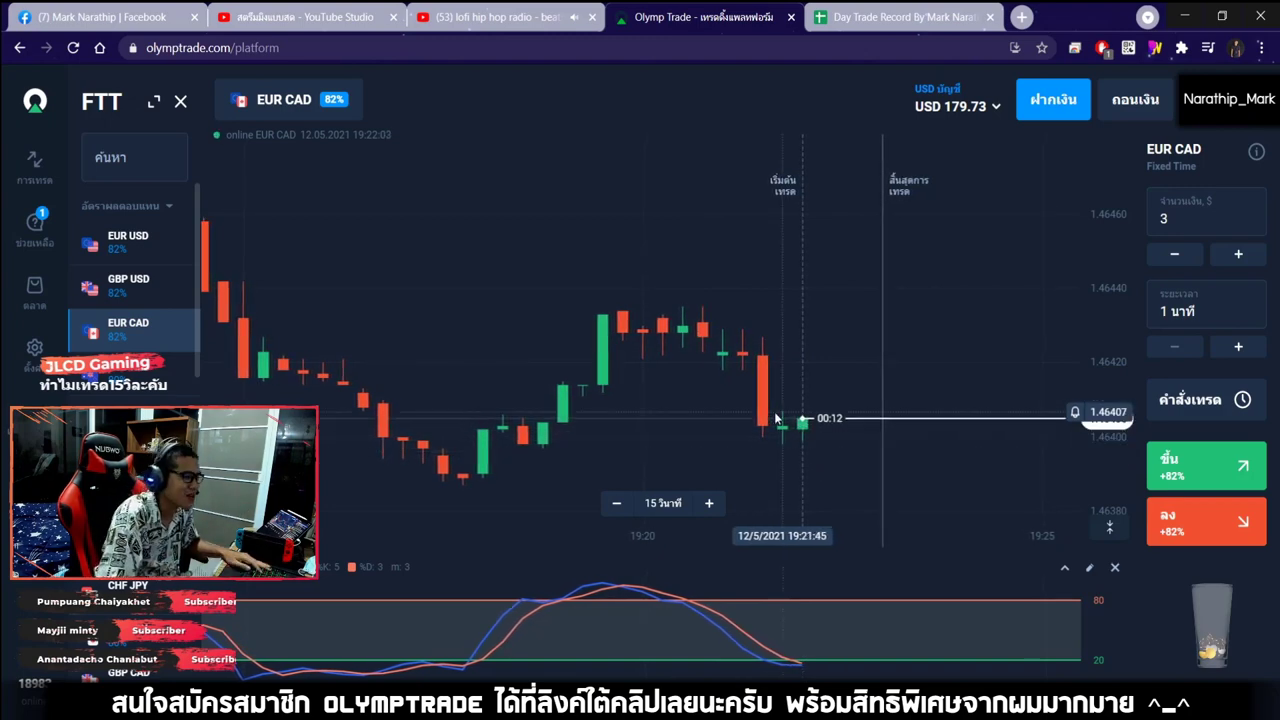
scroll(908, 447, down, 4)
Check the record sheet's summary row once more and switch back to Olymp Trade
click(858, 16)
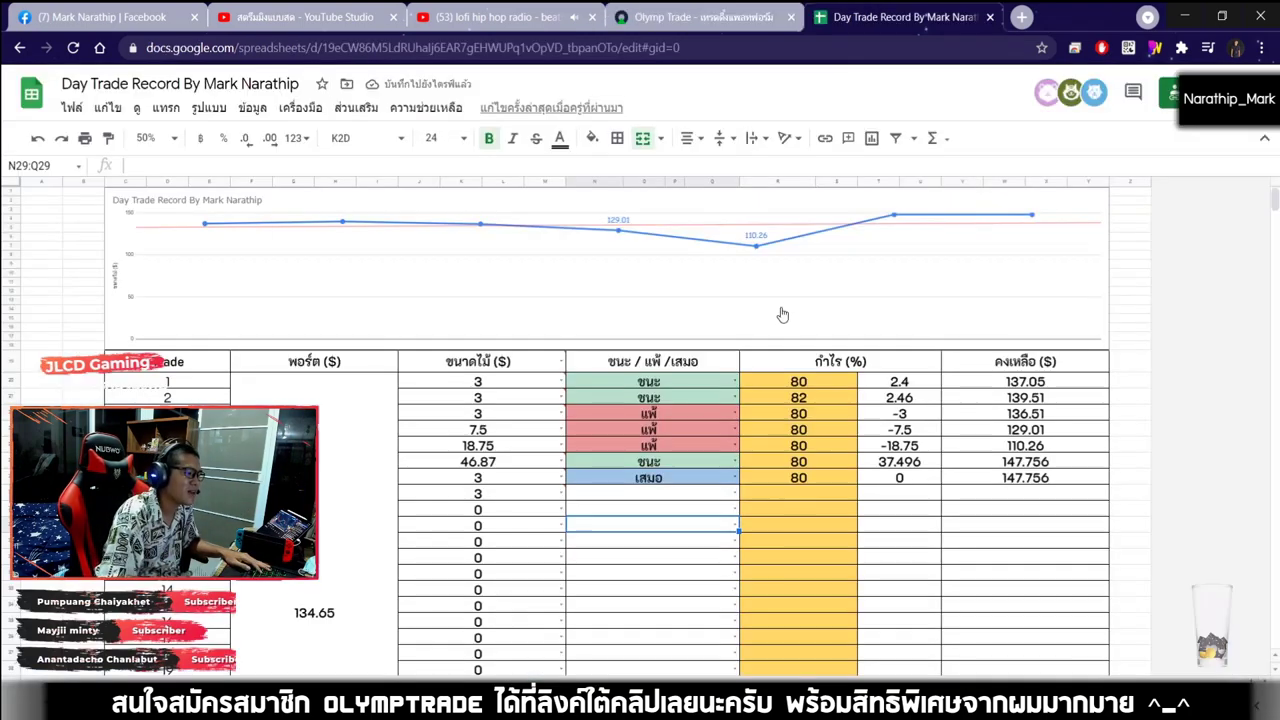
scroll(729, 375, down, 5)
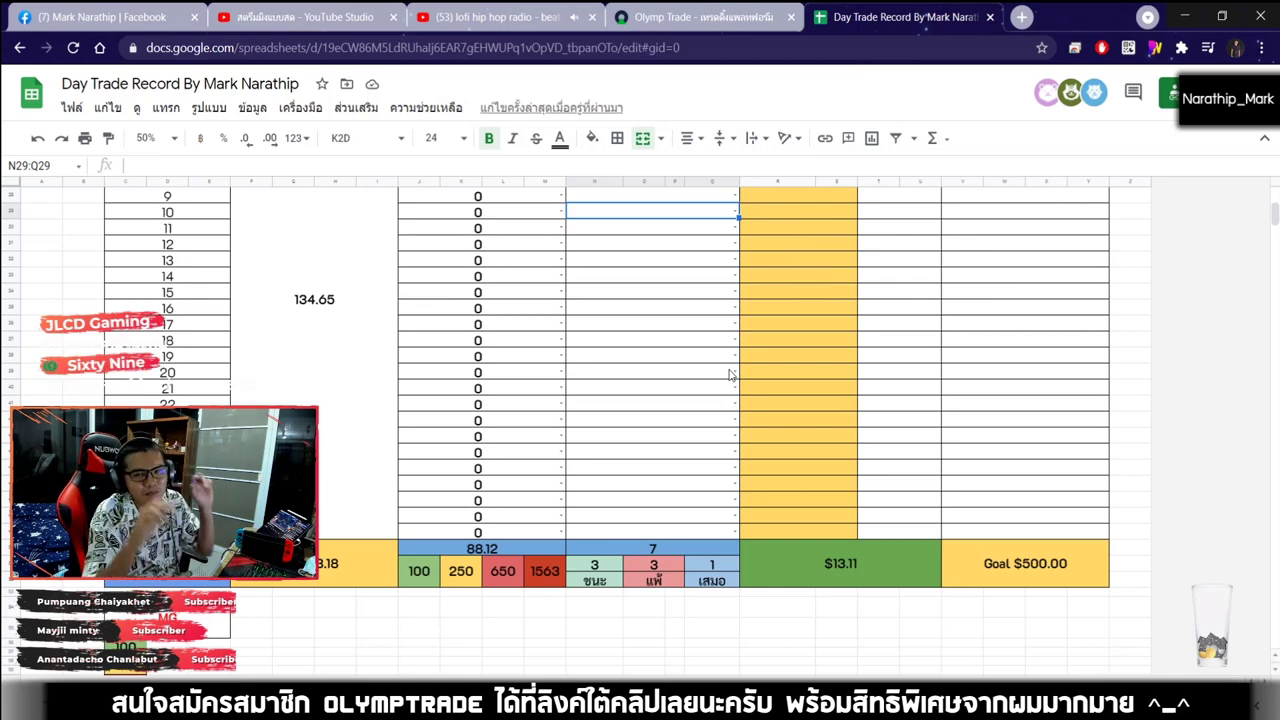
click(682, 18)
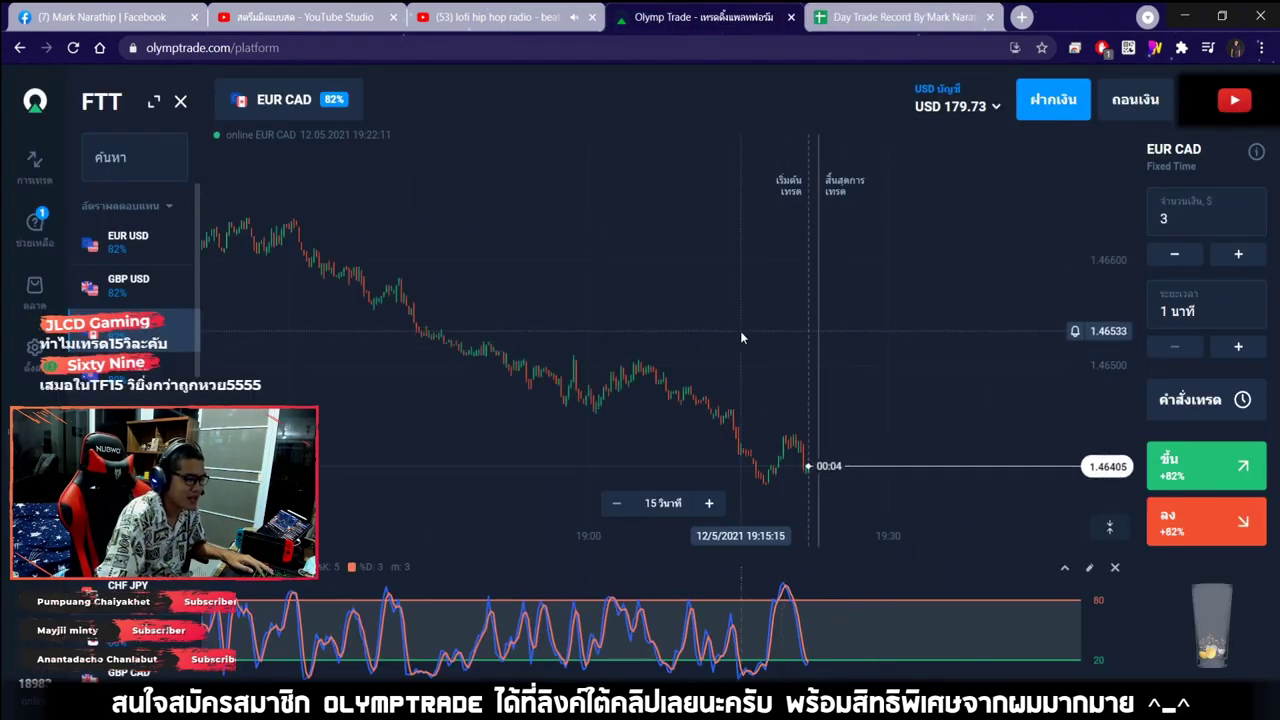
Look through the currency pairs, open the GBP AUD chart and place a $3 one-minute down trade
click(150, 245)
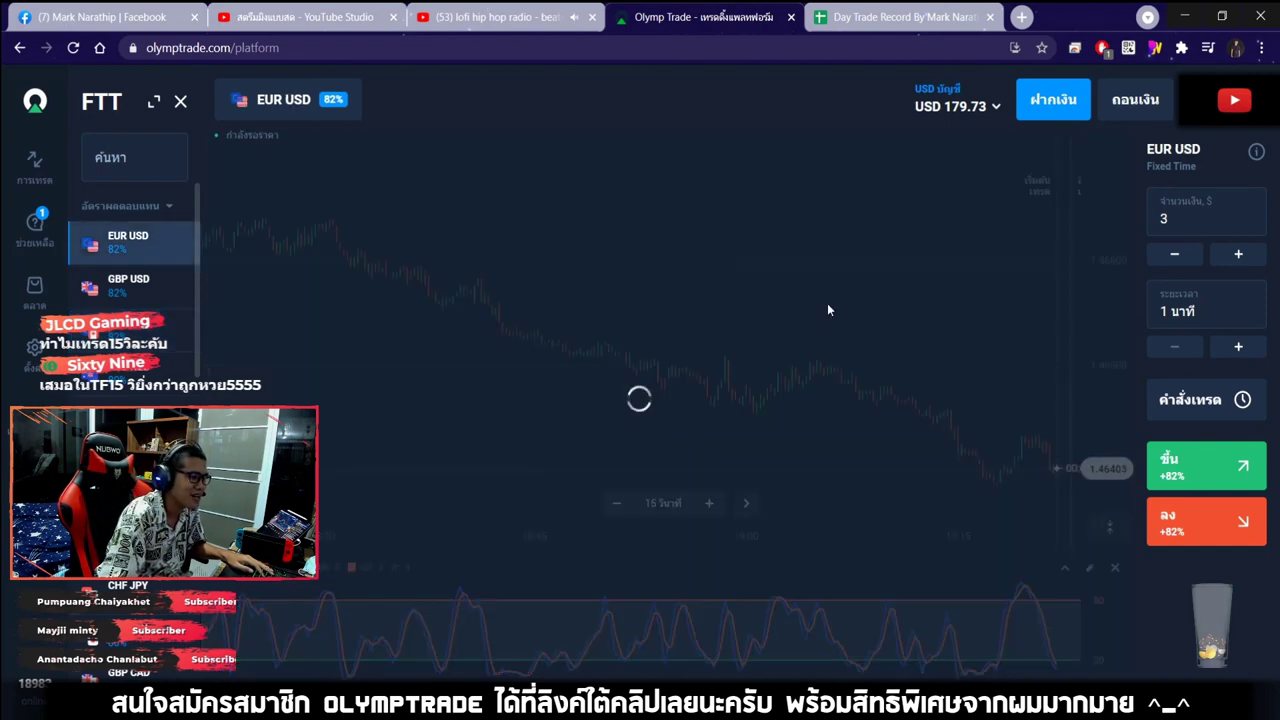
click(160, 285)
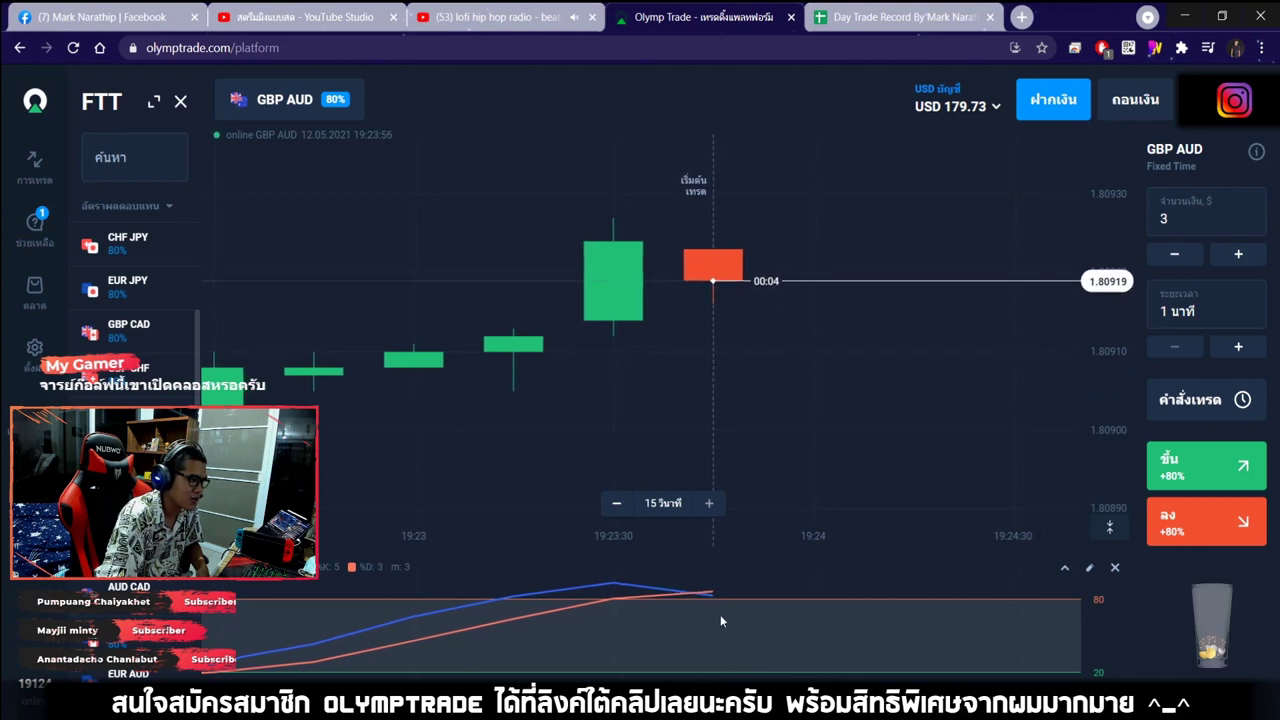
click(1217, 525)
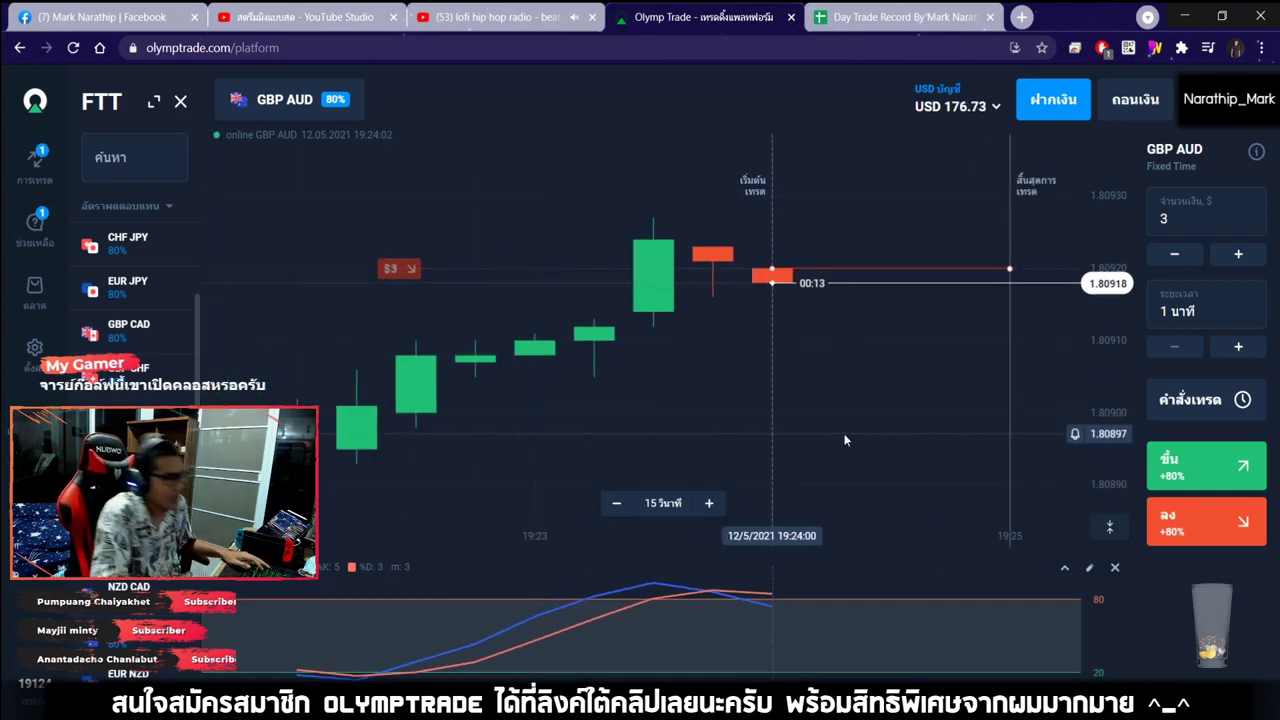
Draw a white freehand arrow following the overall downtrend across the GBP AUD chart
click(862, 16)
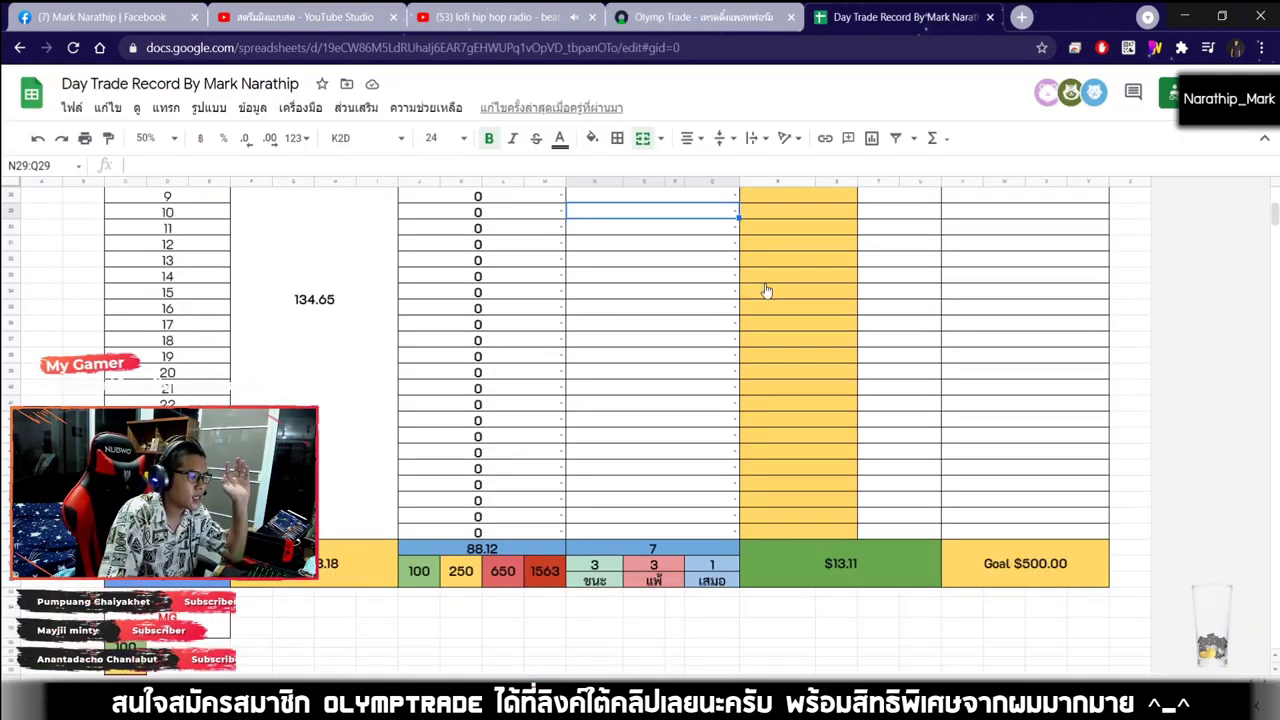
click(673, 12)
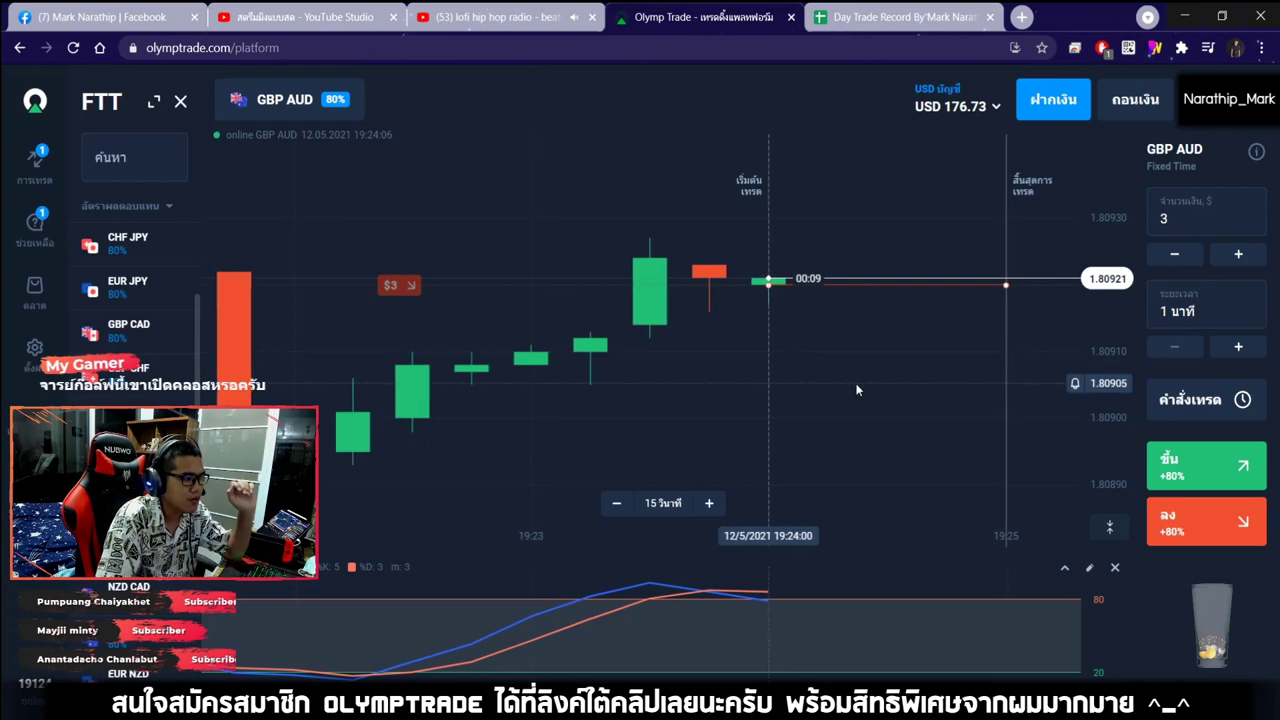
scroll(871, 375, down, 5)
scroll(871, 375, down, 5)
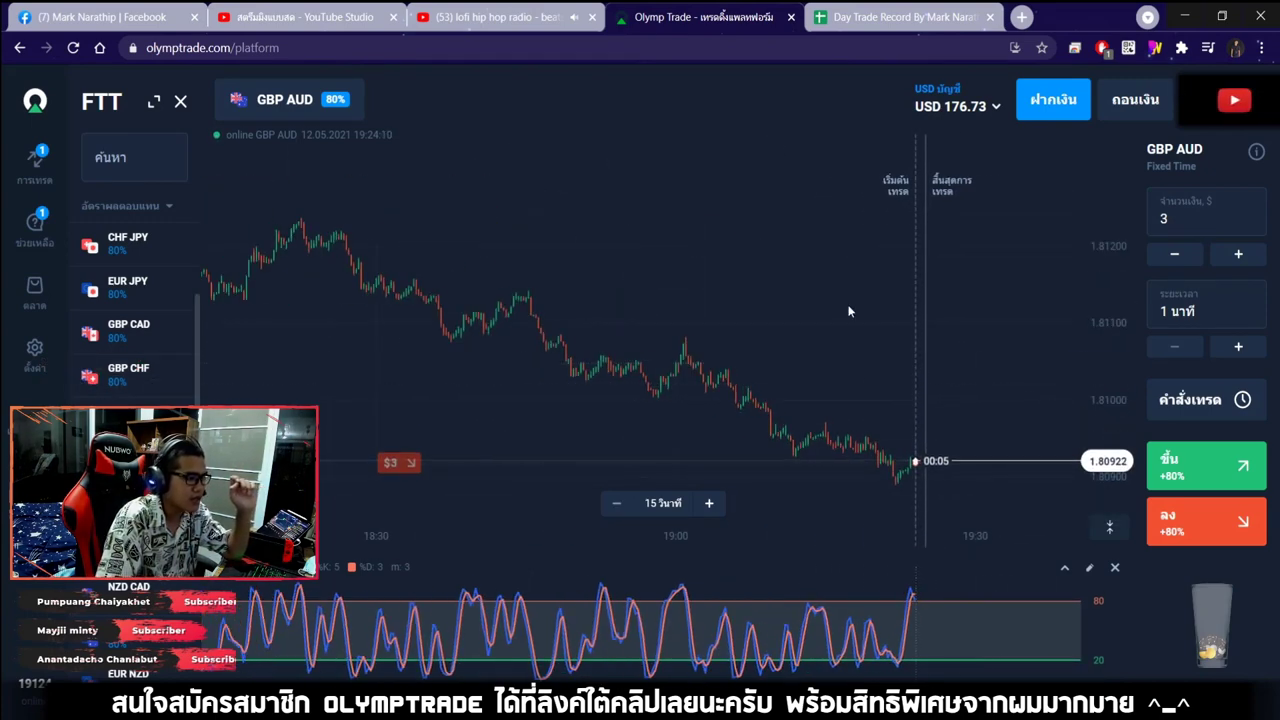
click(1160, 50)
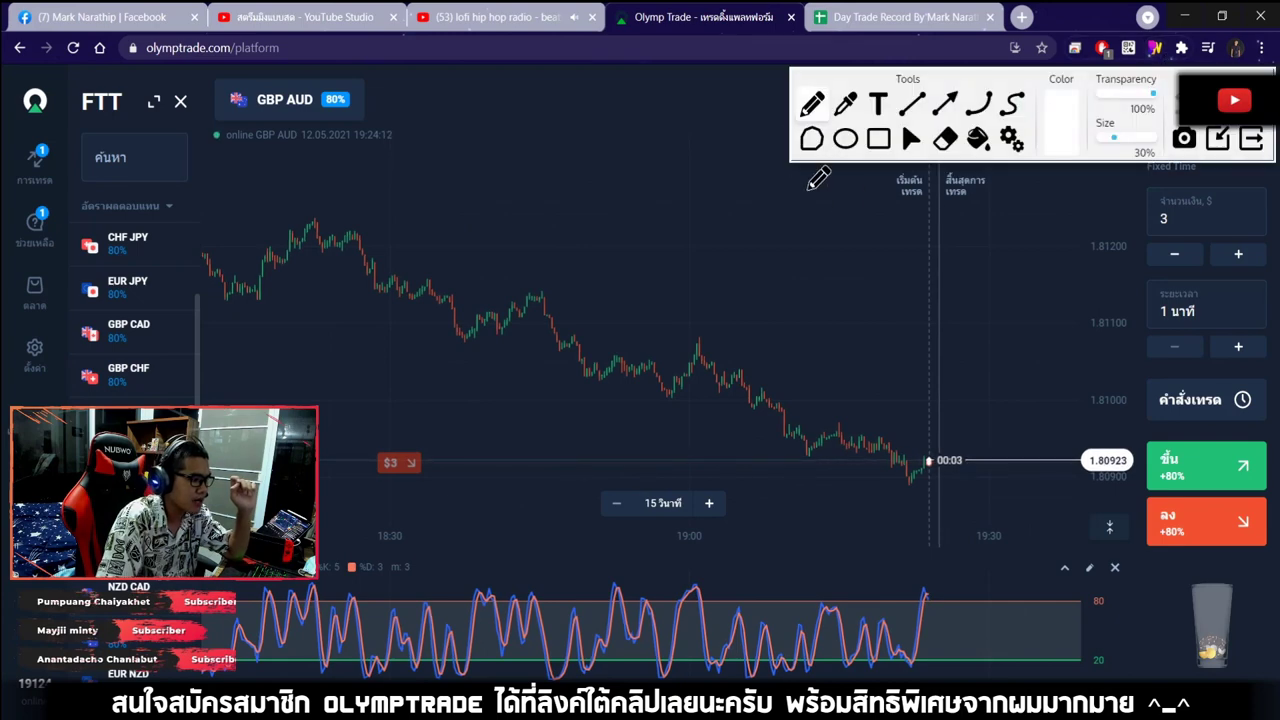
drag(355, 167, 975, 405)
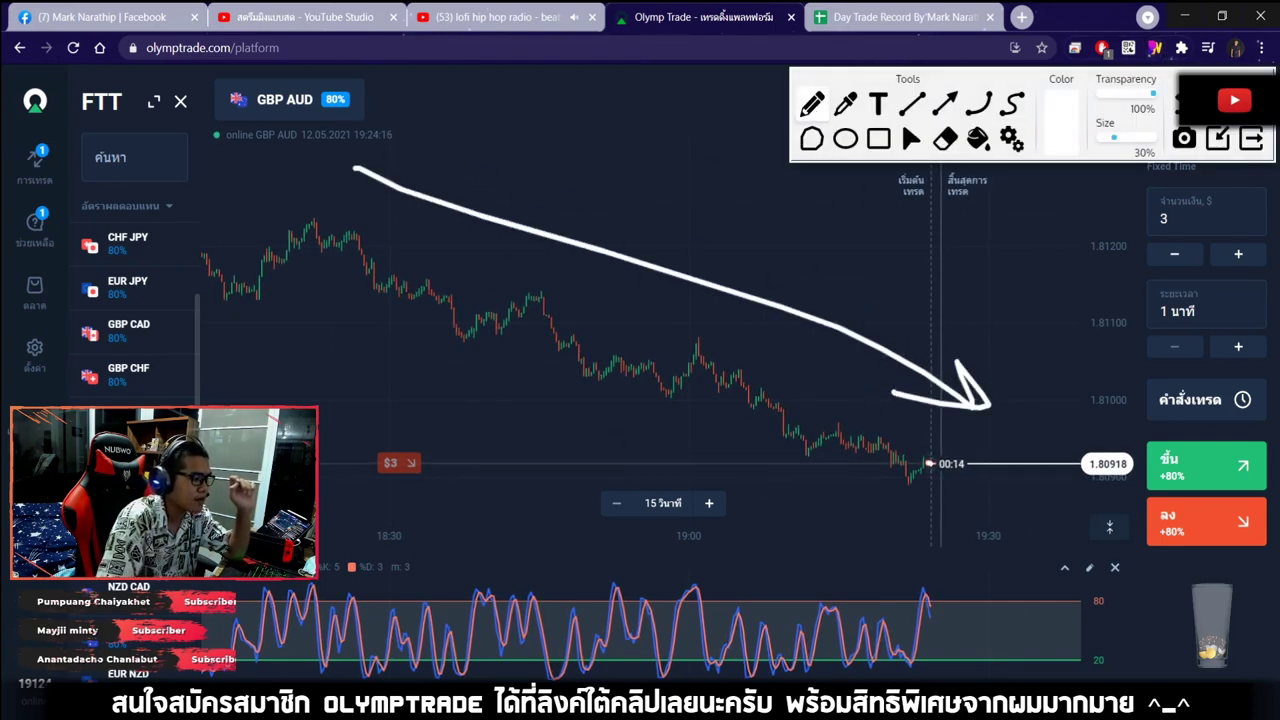
Replace the trend arrow with a downward arrow beyond the newest GBP AUD candles and a rising arrow under the latest rally
click(911, 138)
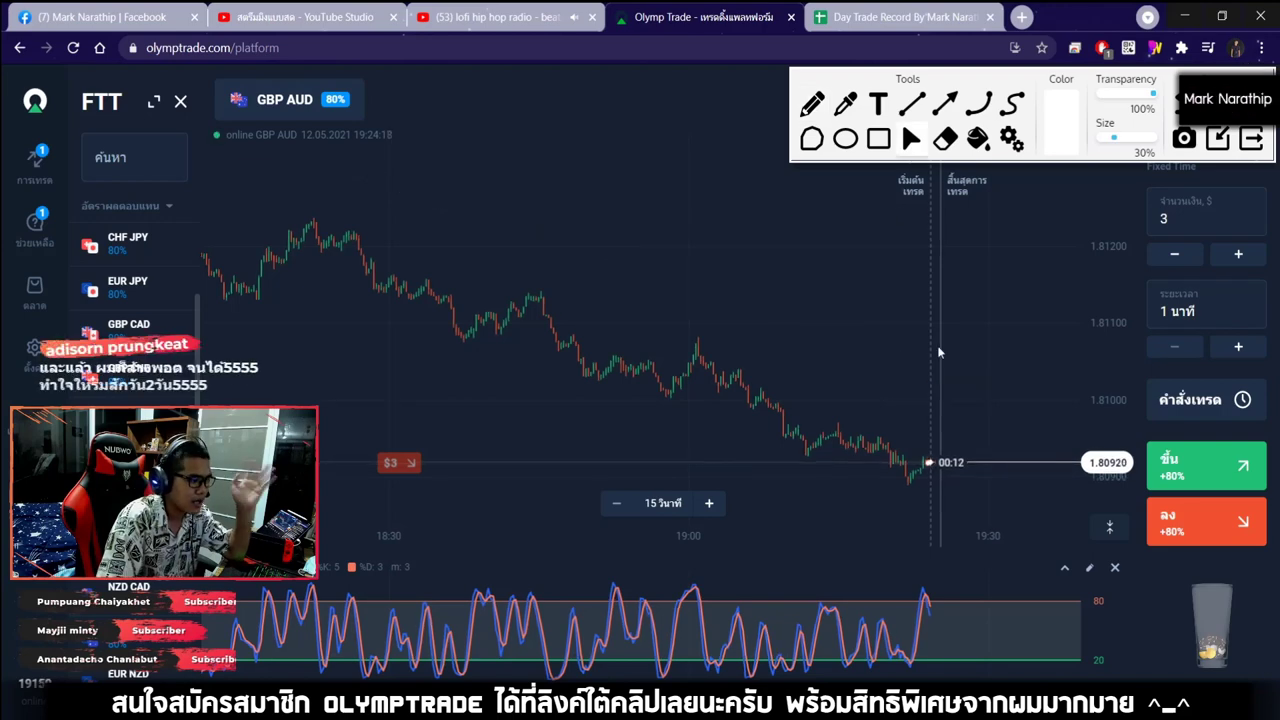
scroll(907, 444, up, 3)
scroll(907, 444, up, 2)
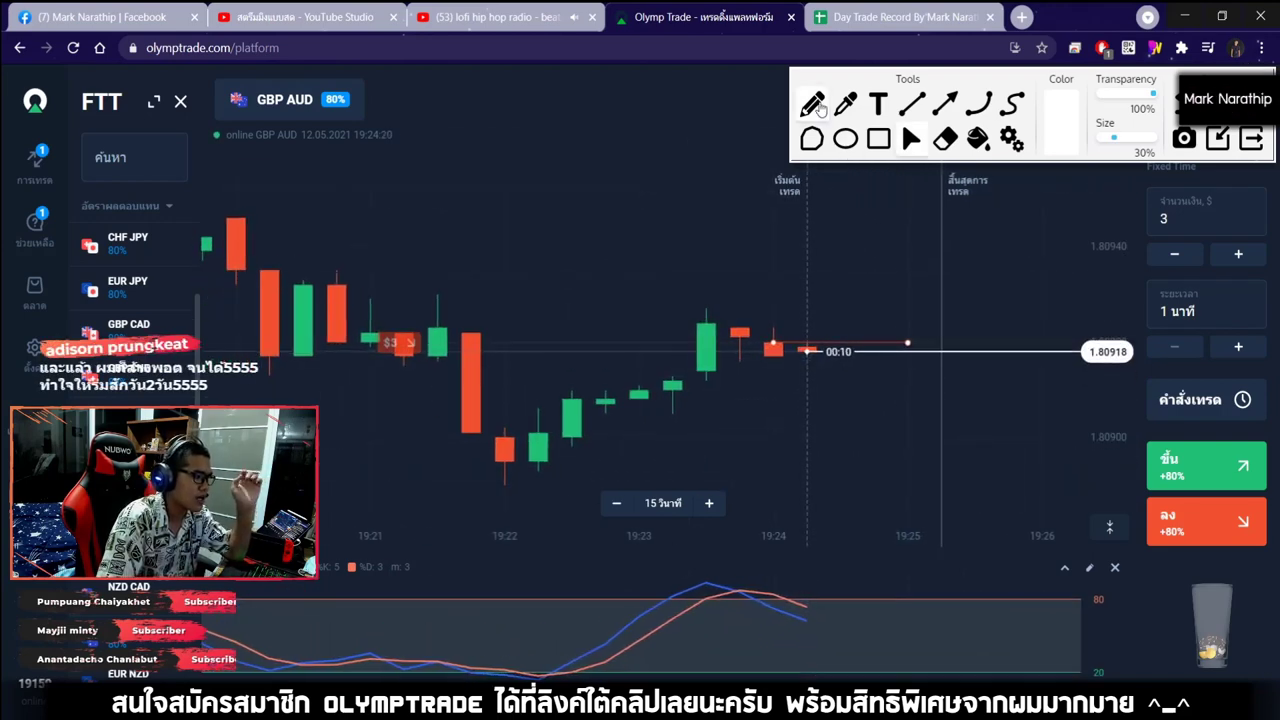
mouse_move(893, 365)
mouse_down()
mouse_move(1031, 524)
mouse_move(1033, 472)
mouse_up()
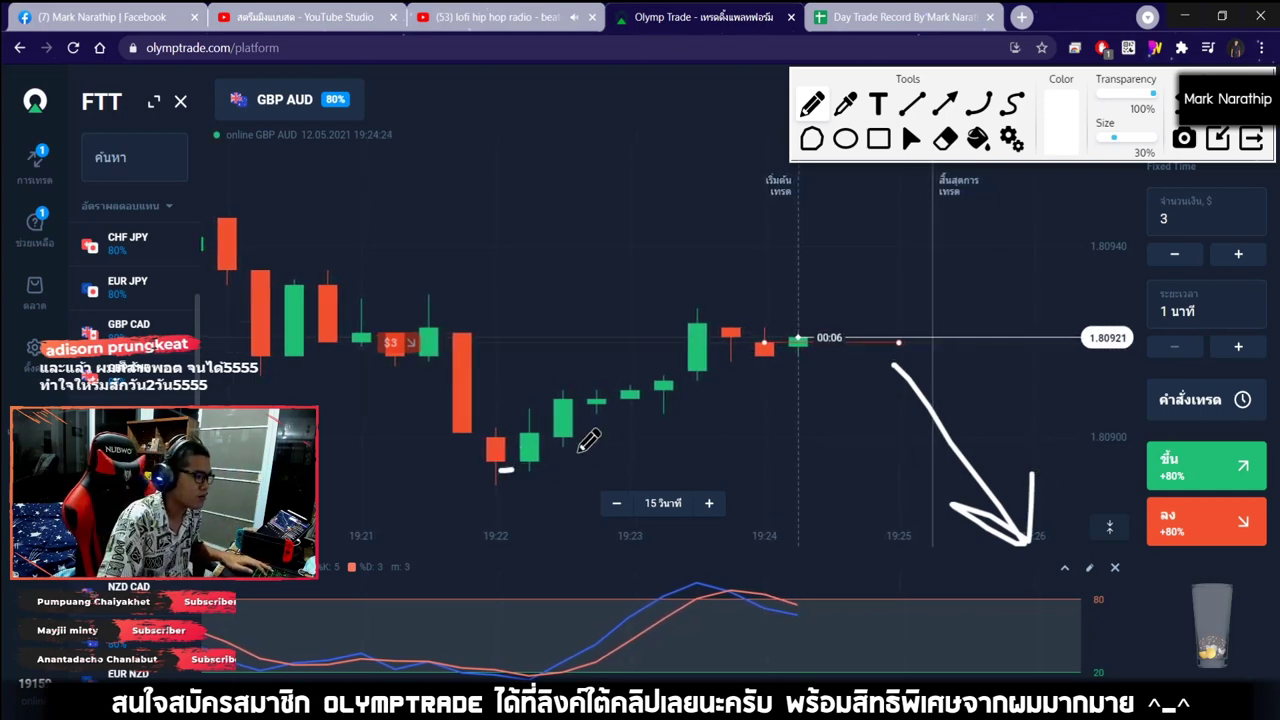
drag(735, 350, 740, 383)
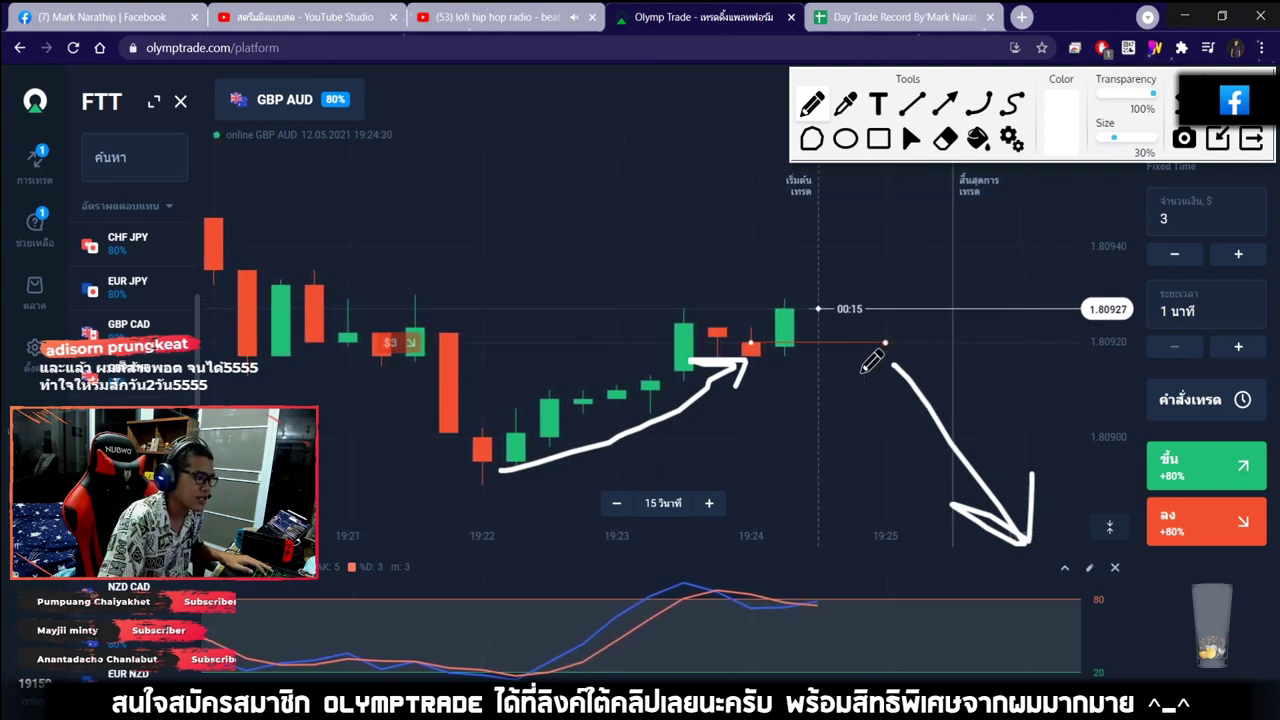
Add a second downward arrow beyond the candles, circle the oscillator crossover near the 80 level, and close the drawing tools
drag(840, 365, 910, 550)
drag(835, 520, 928, 505)
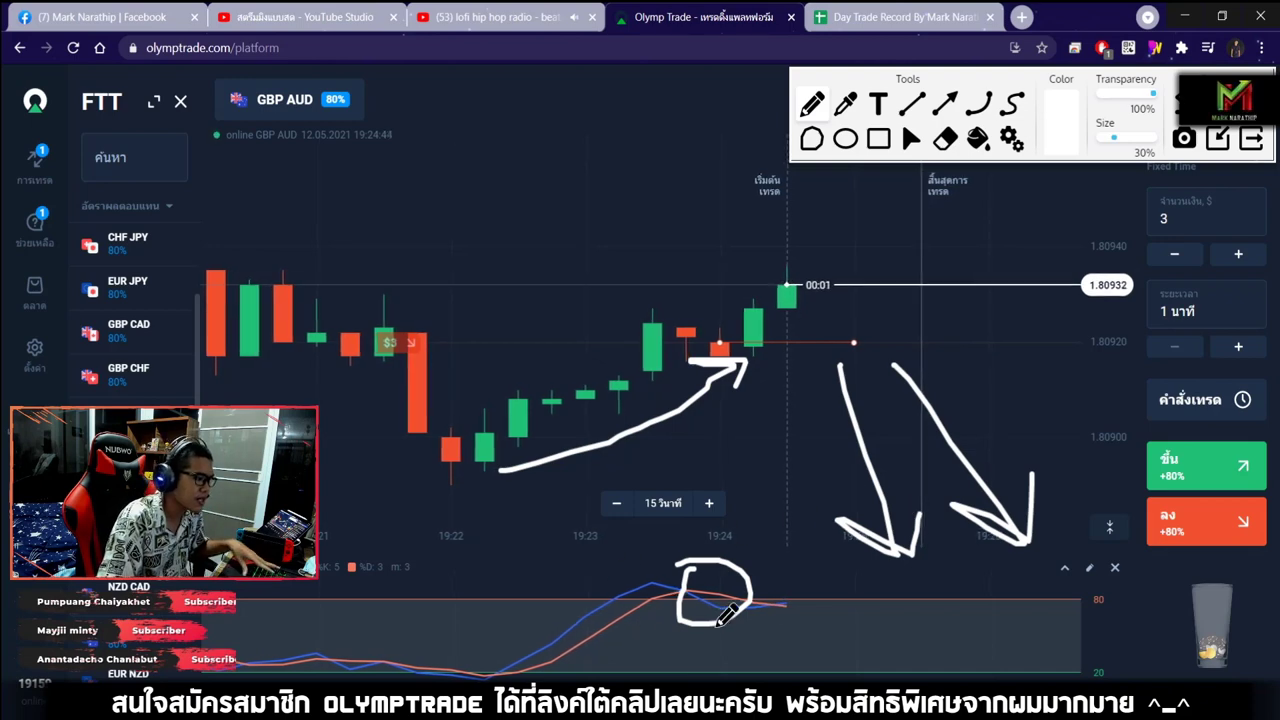
click(1251, 138)
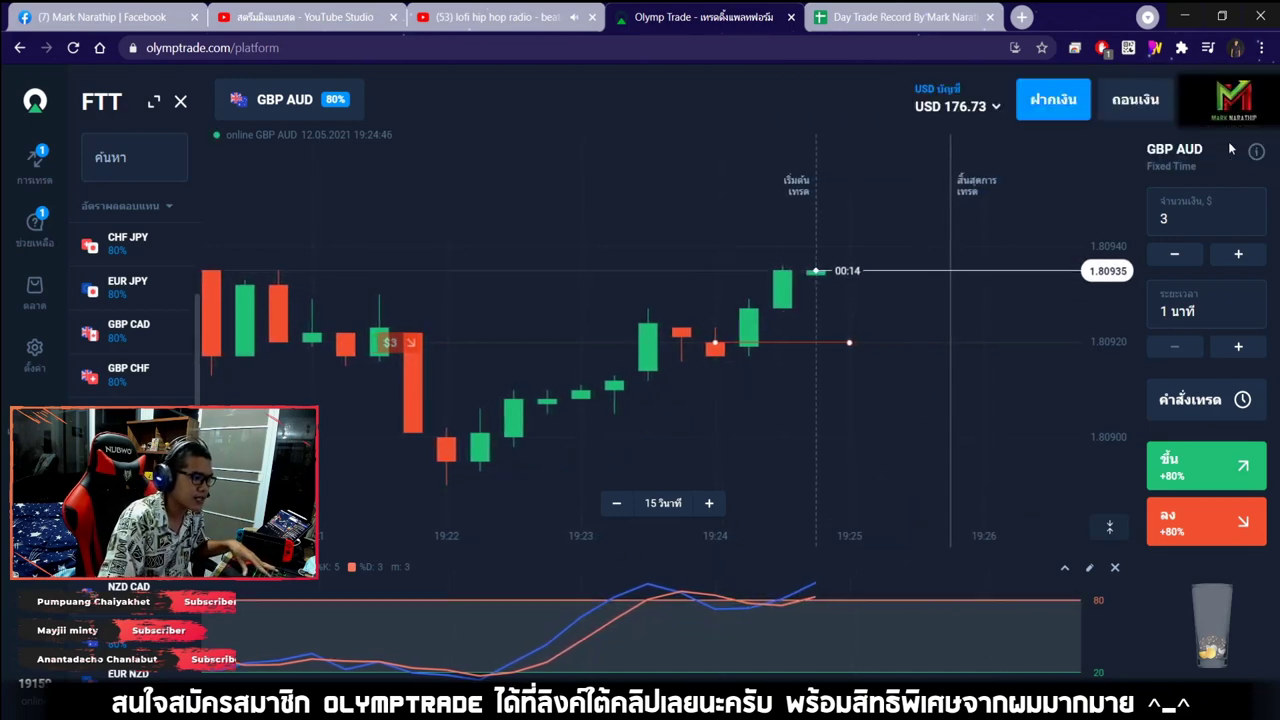
scroll(955, 402, down, 3)
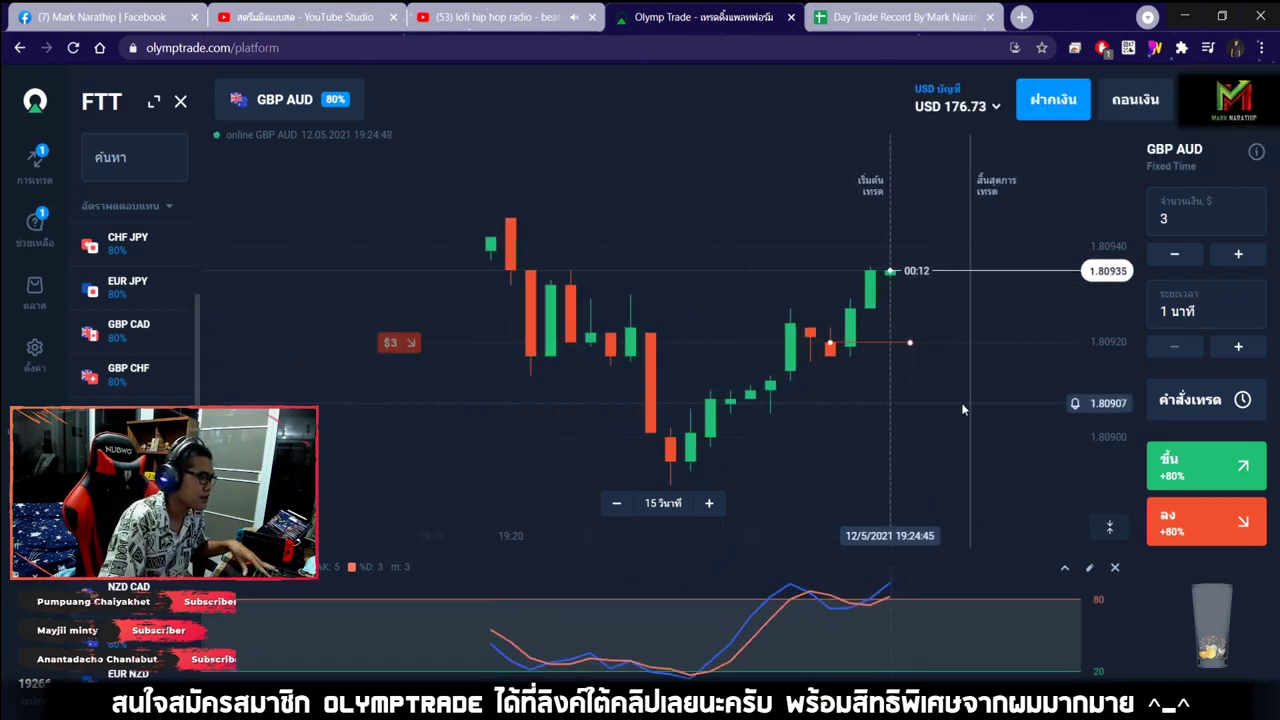
scroll(923, 399, up, 3)
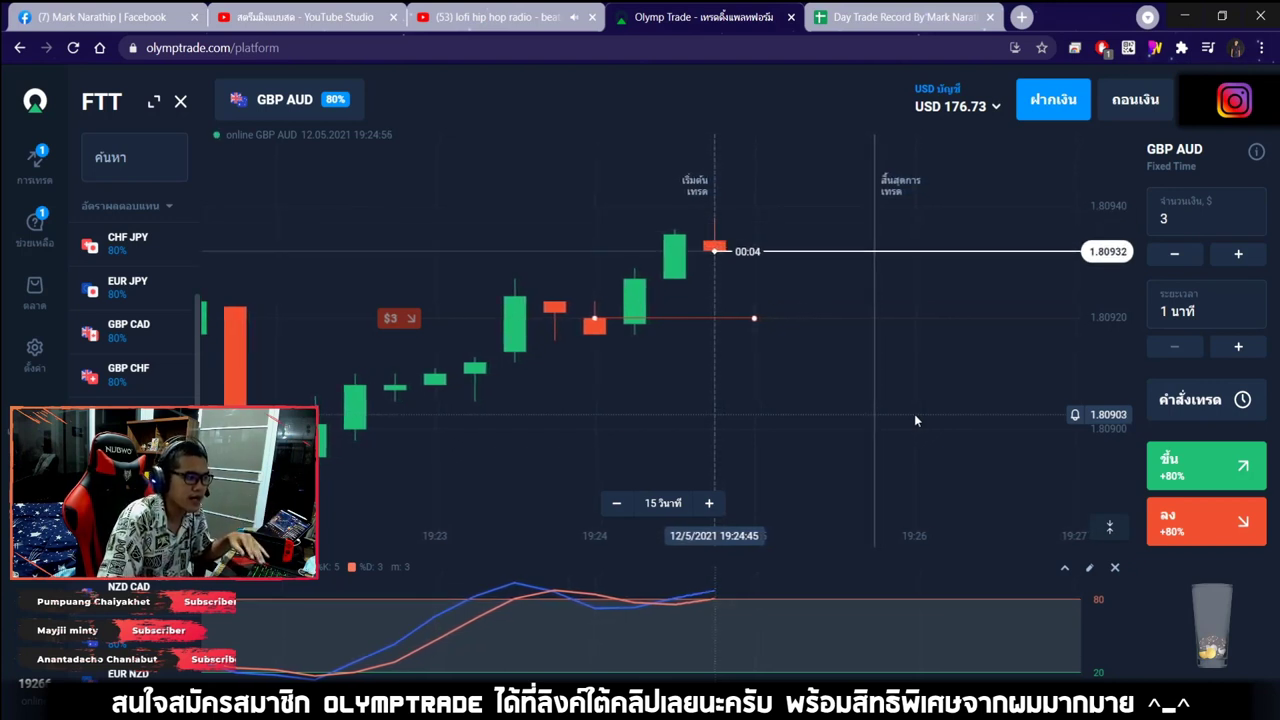
drag(914, 420, 941, 425)
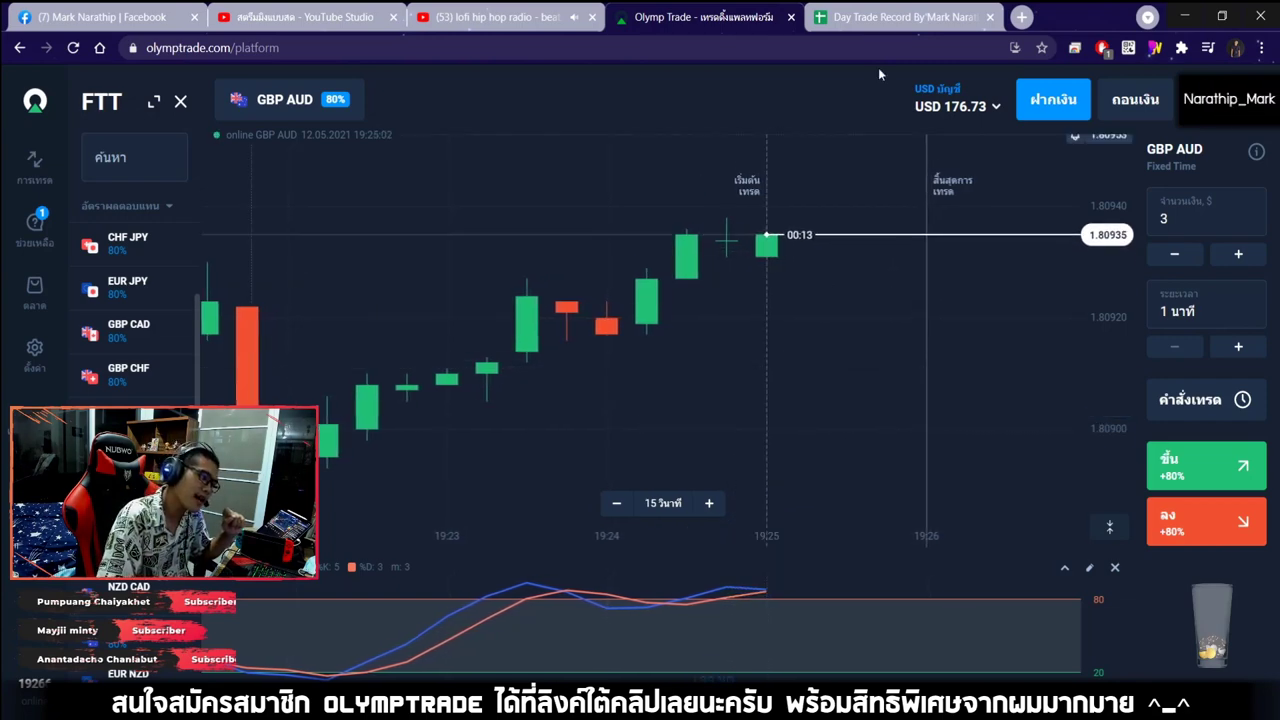
Log trade 8 in the Day Trade Record sheet with result แพ้ and payout 80
click(900, 17)
scroll(708, 418, up, 3)
double_click(647, 434)
click(586, 477)
key(Tab)
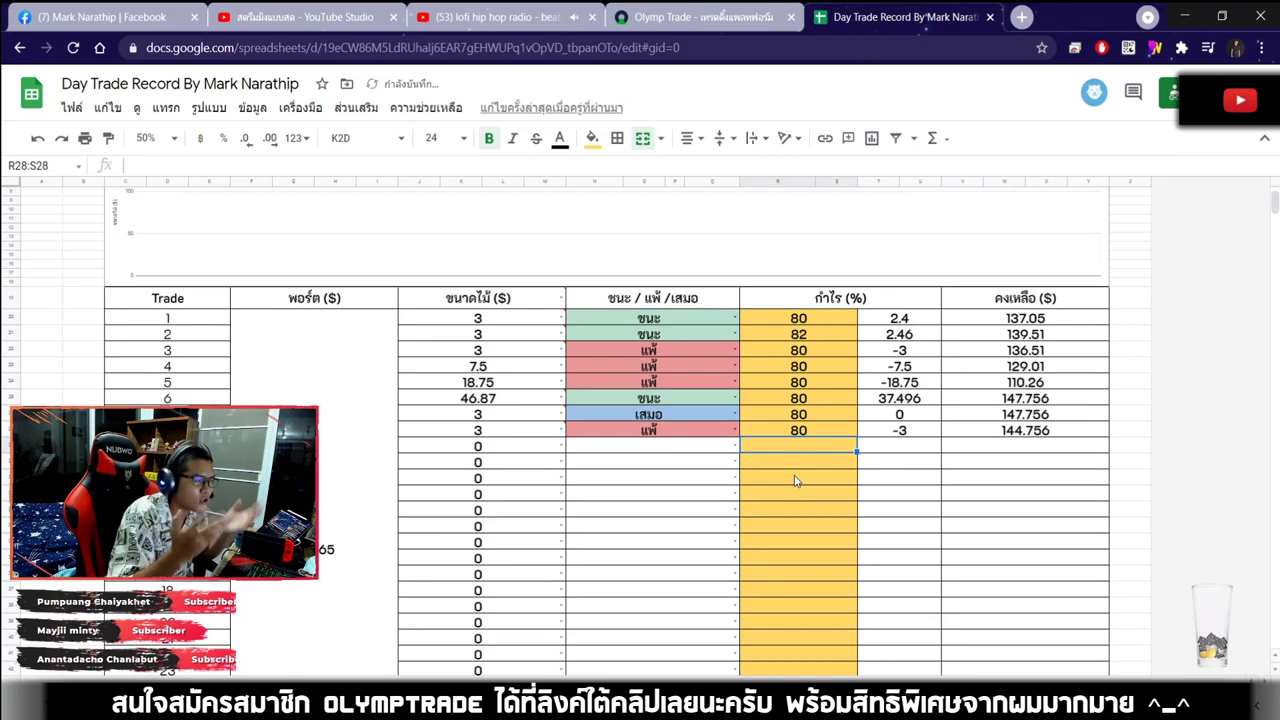
scroll(779, 487, up, 1)
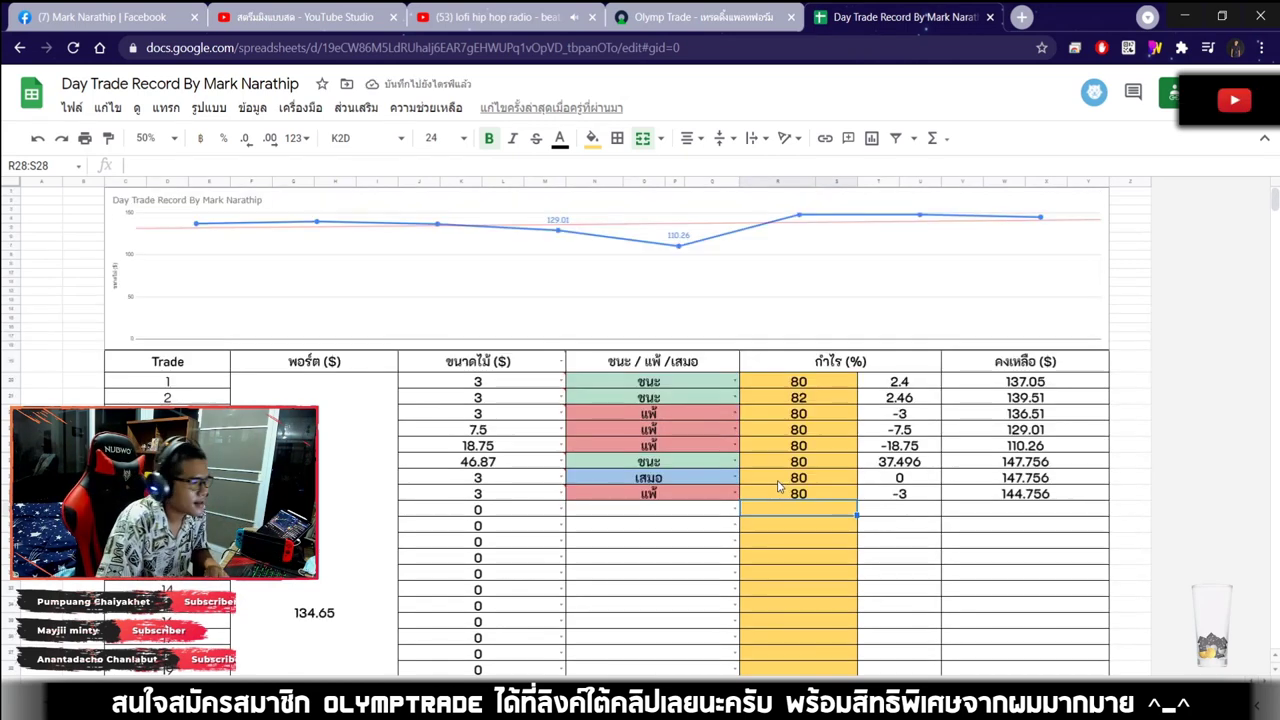
Enter 7.5 as the stake for trade 9 and return to the GBP AUD chart on Olymp Trade
click(504, 513)
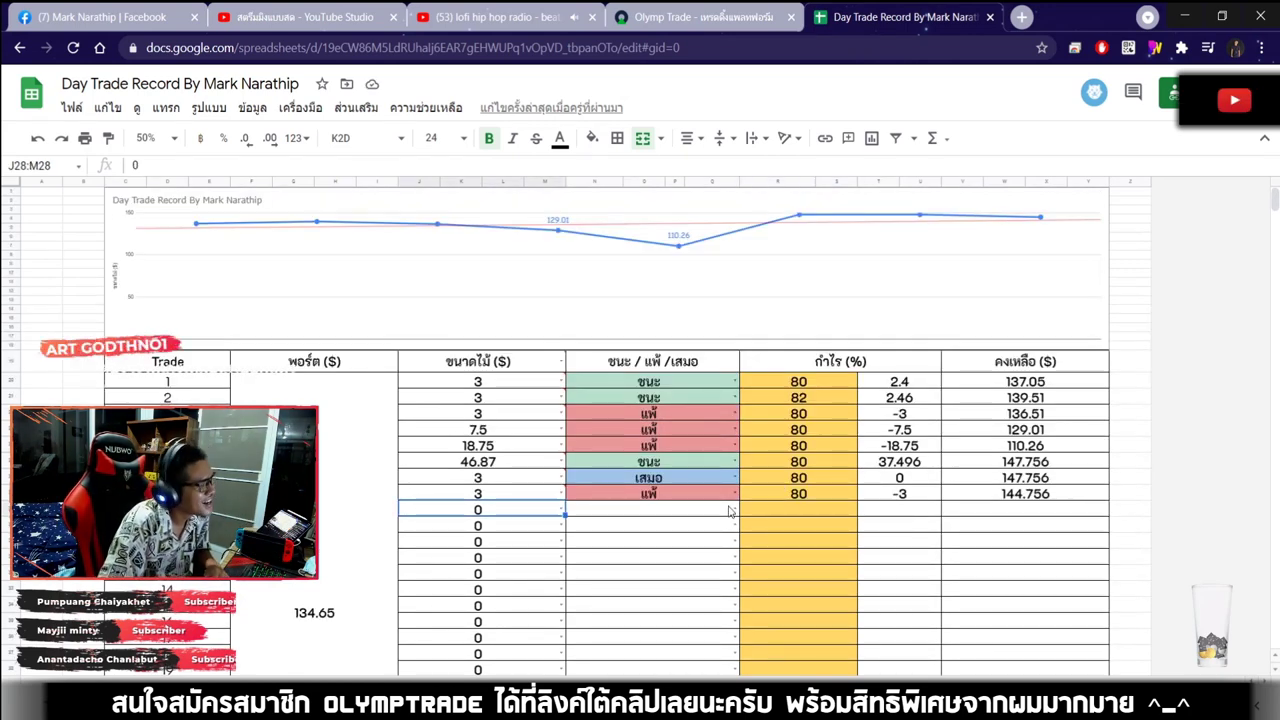
scroll(770, 423, down, 4)
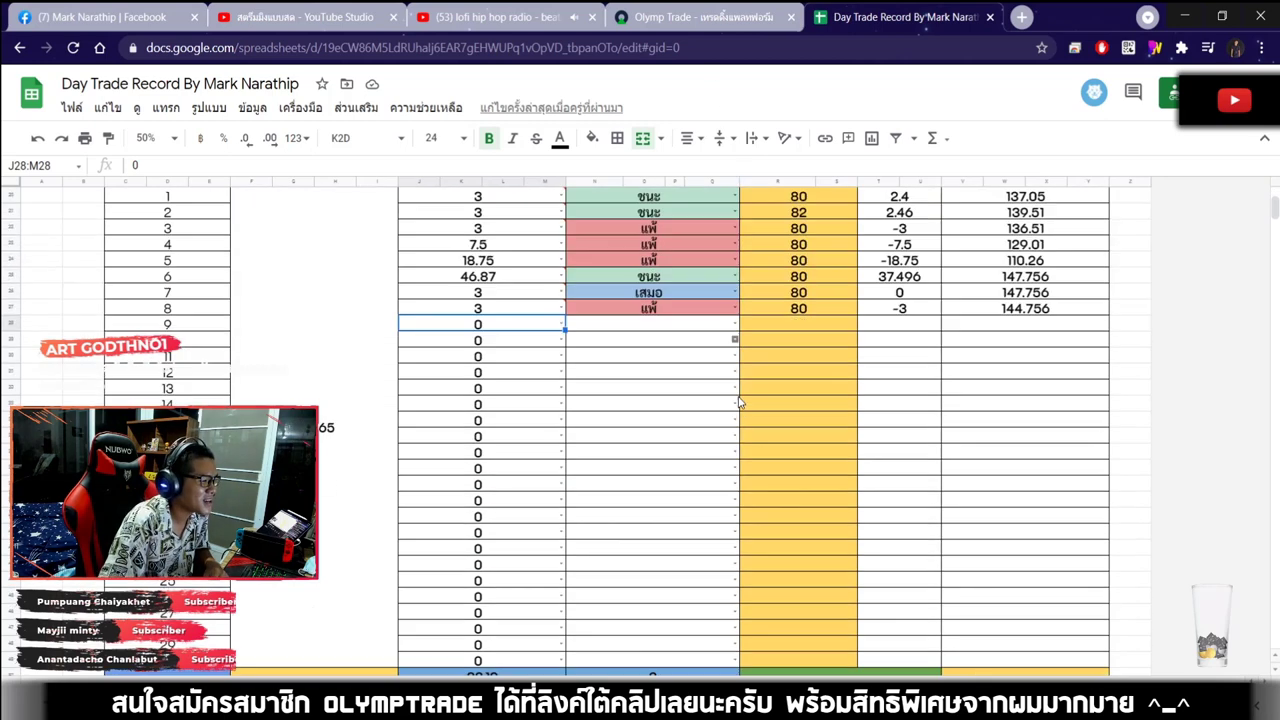
scroll(770, 423, up, 3)
text(7.5)
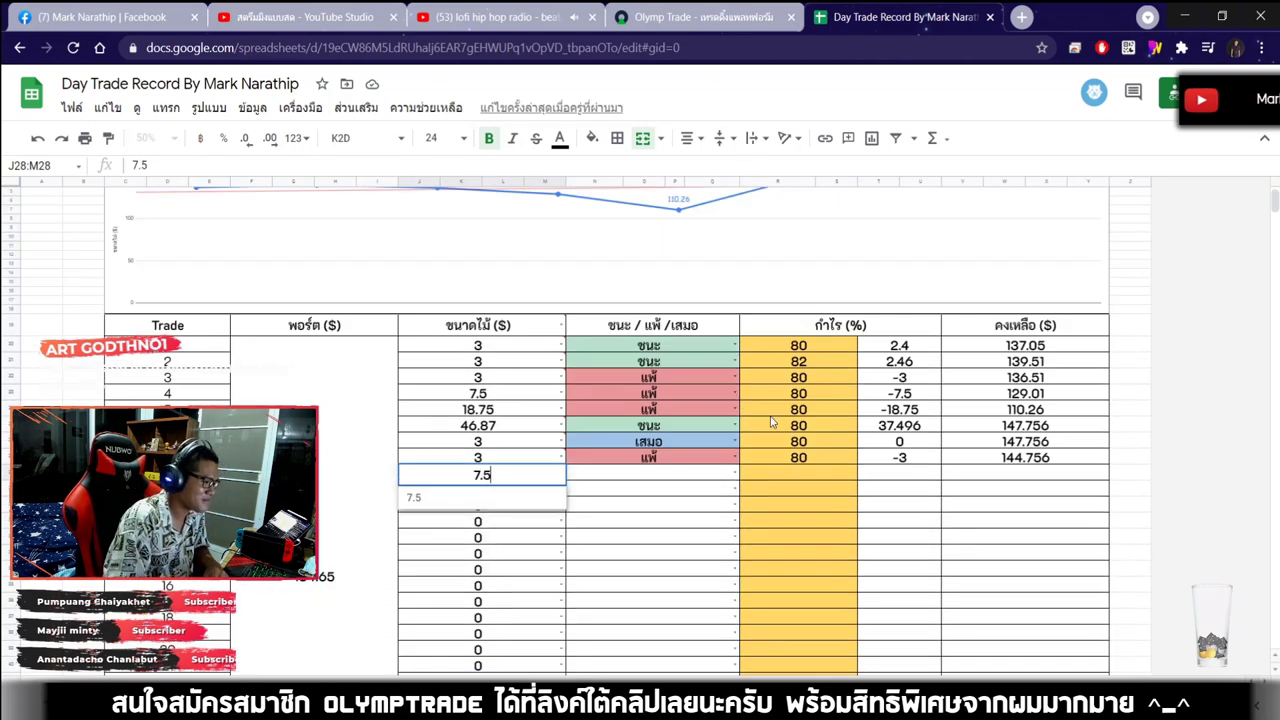
key(Return)
click(716, 14)
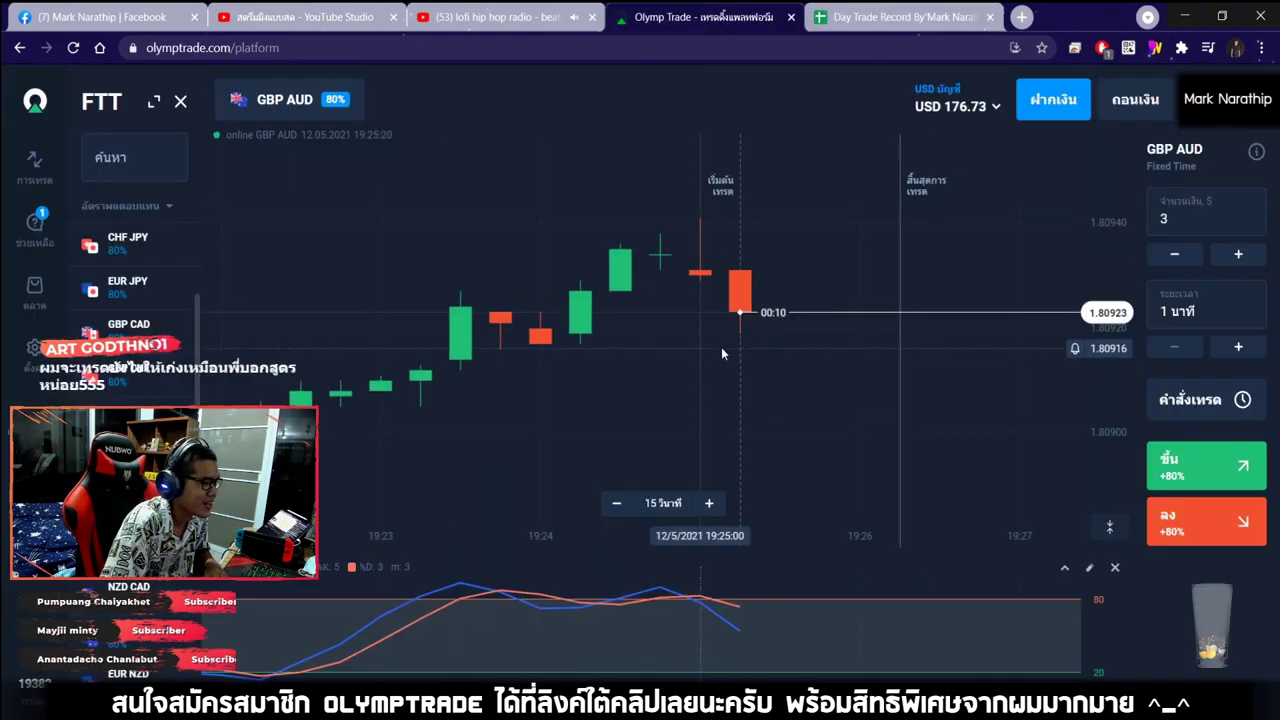
scroll(798, 492, up, 2)
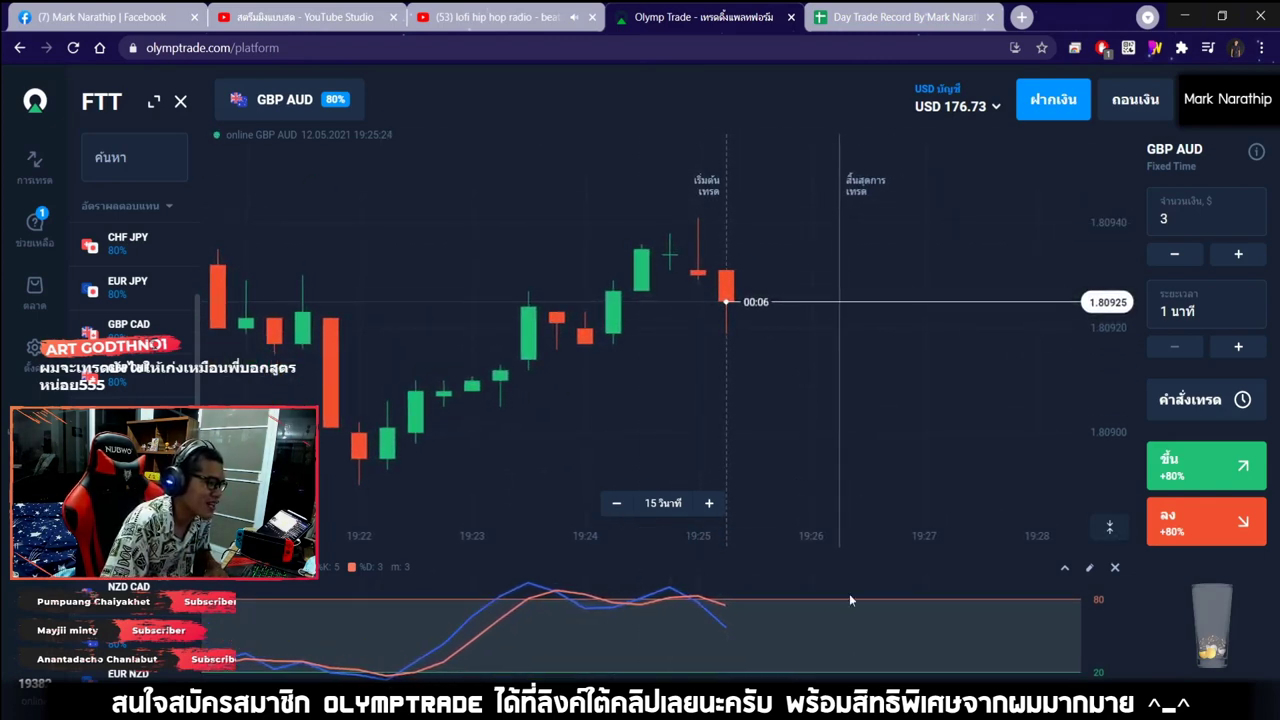
Set the stake to 7.5, place a one-minute down trade on GBP AUD and follow it on the chart
double_click(1188, 219)
text(7.5)
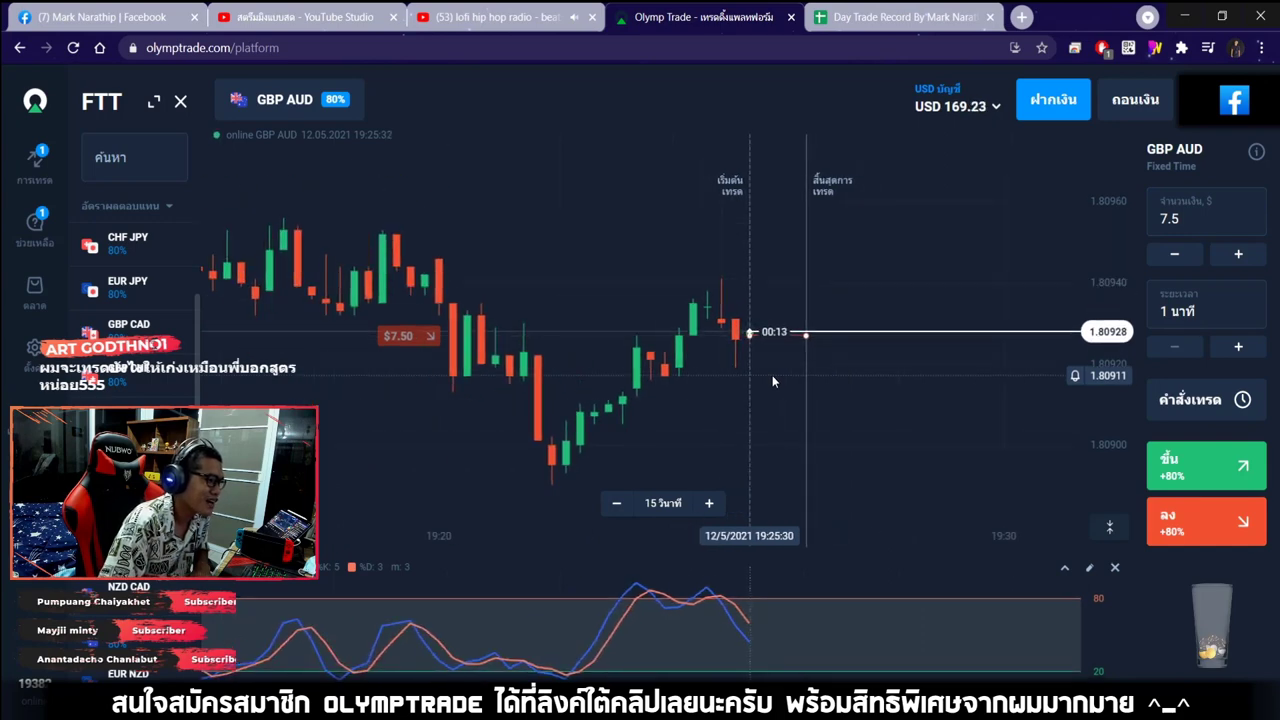
scroll(772, 375, down, 5)
scroll(772, 375, up, 5)
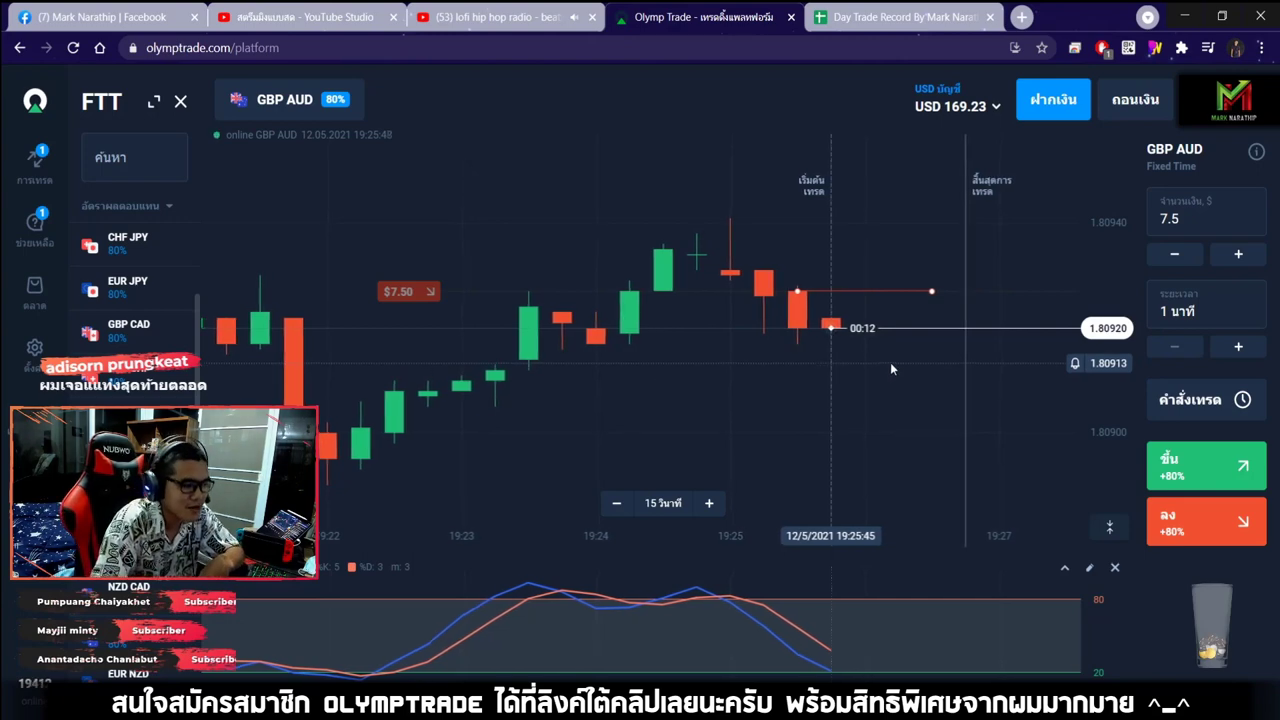
scroll(866, 350, down, 2)
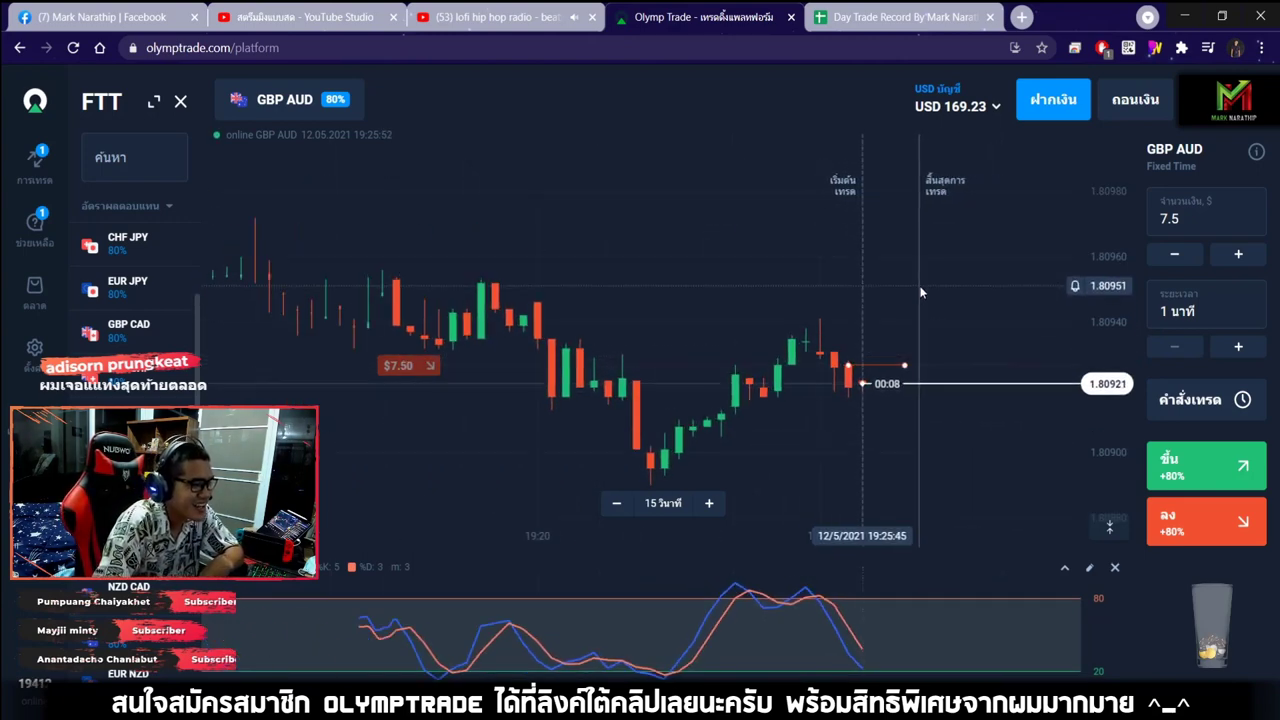
scroll(900, 350, up, 2)
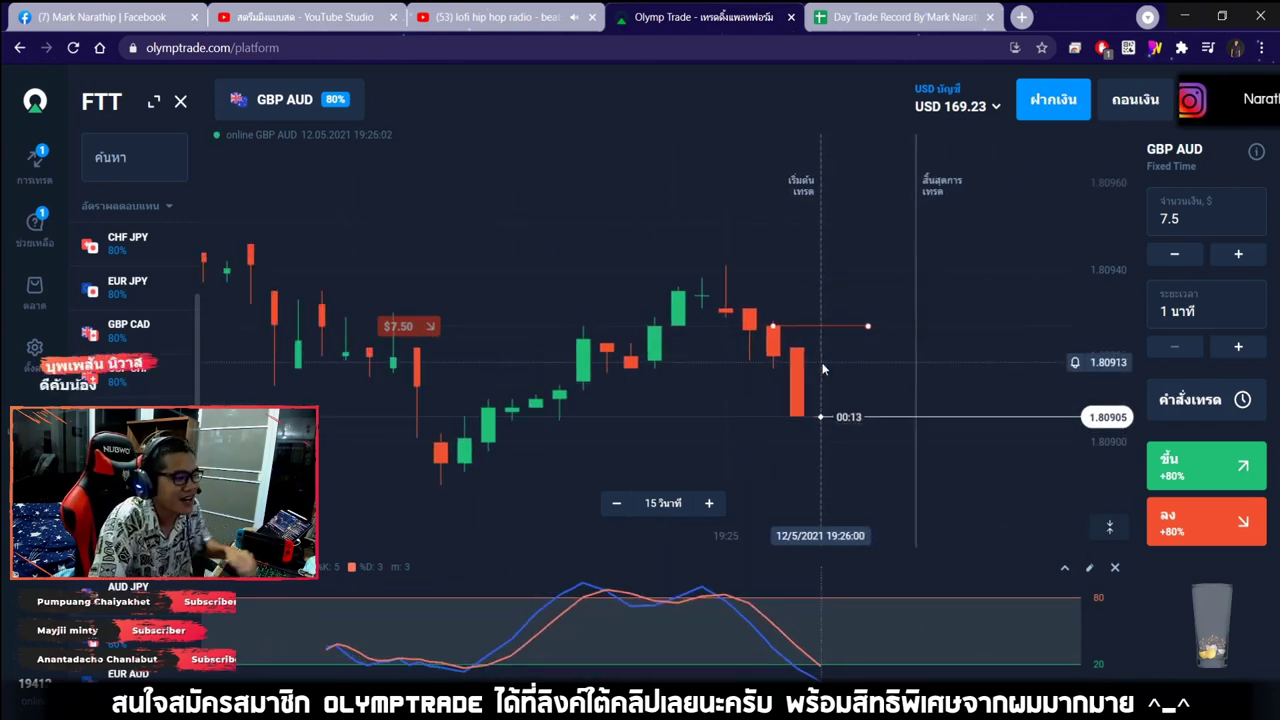
Check the trade 9 row in the Day Trade Record sheet and return to the GBP AUD chart on Olymp Trade
click(900, 17)
click(651, 473)
click(700, 47)
click(712, 18)
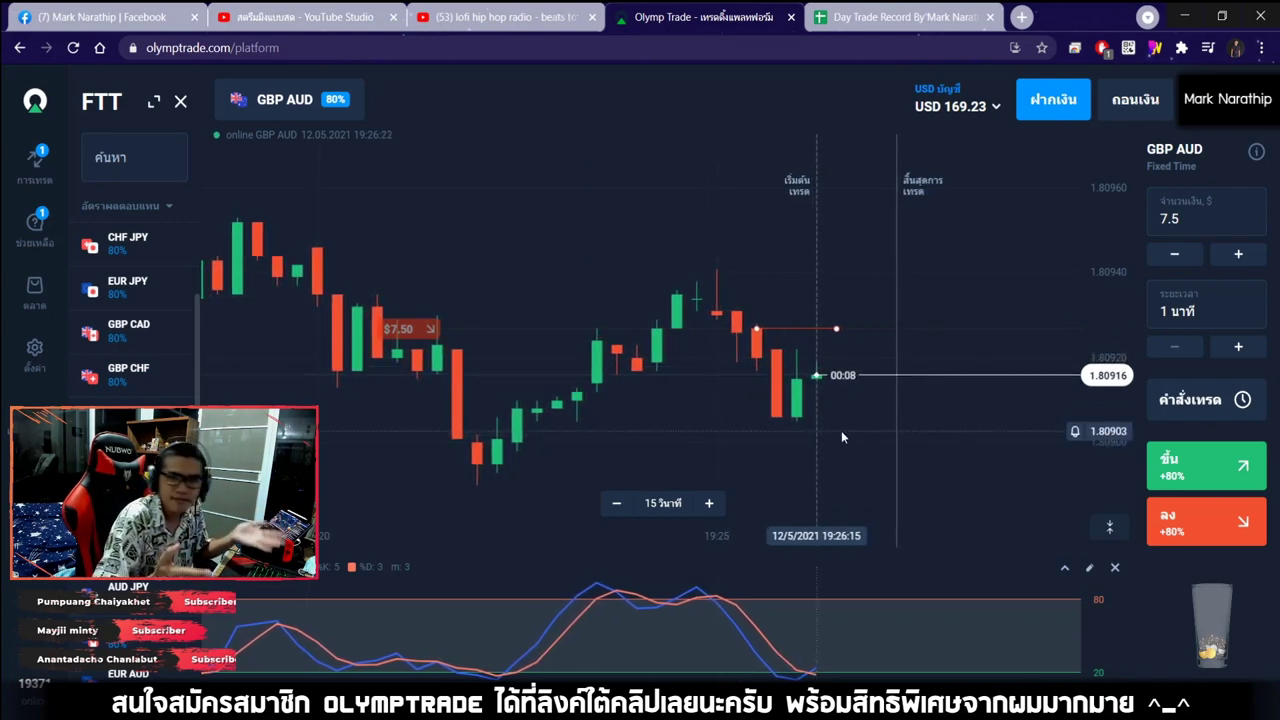
Follow the GBP AUD trade on the chart until it expires and dismiss the new-level and closed-trade notifications
drag(820, 434, 849, 433)
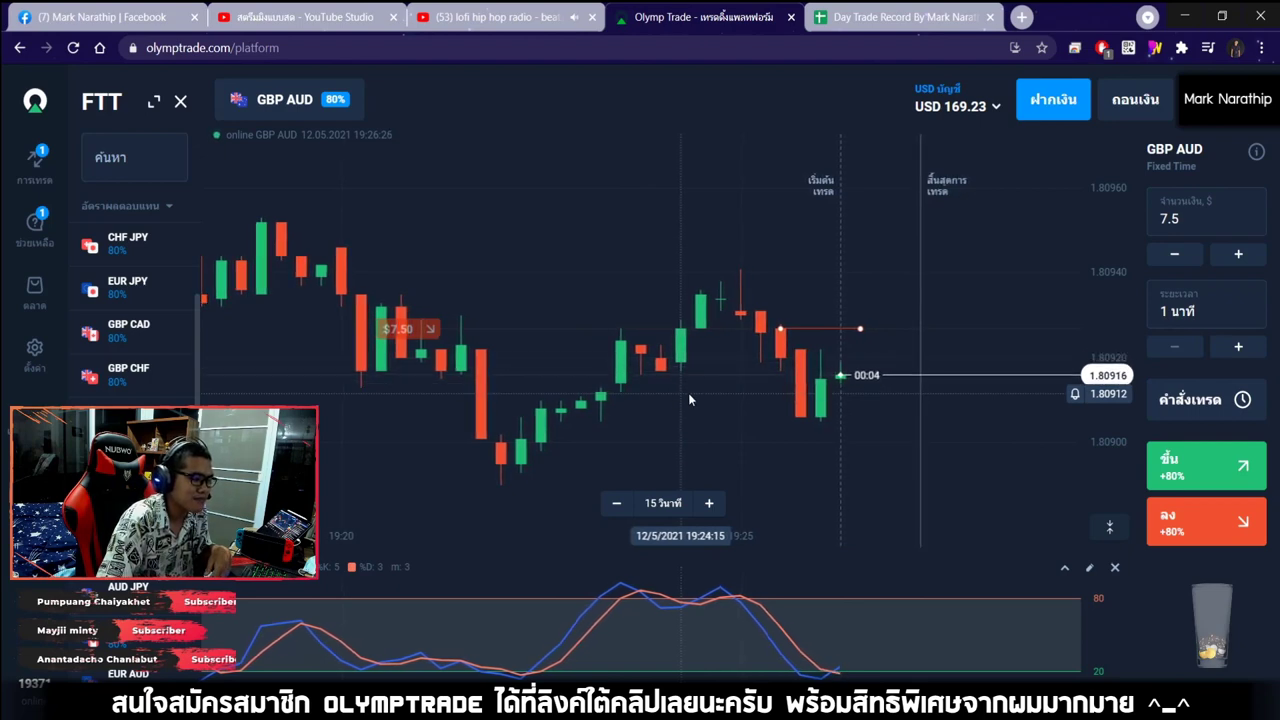
drag(675, 399, 857, 403)
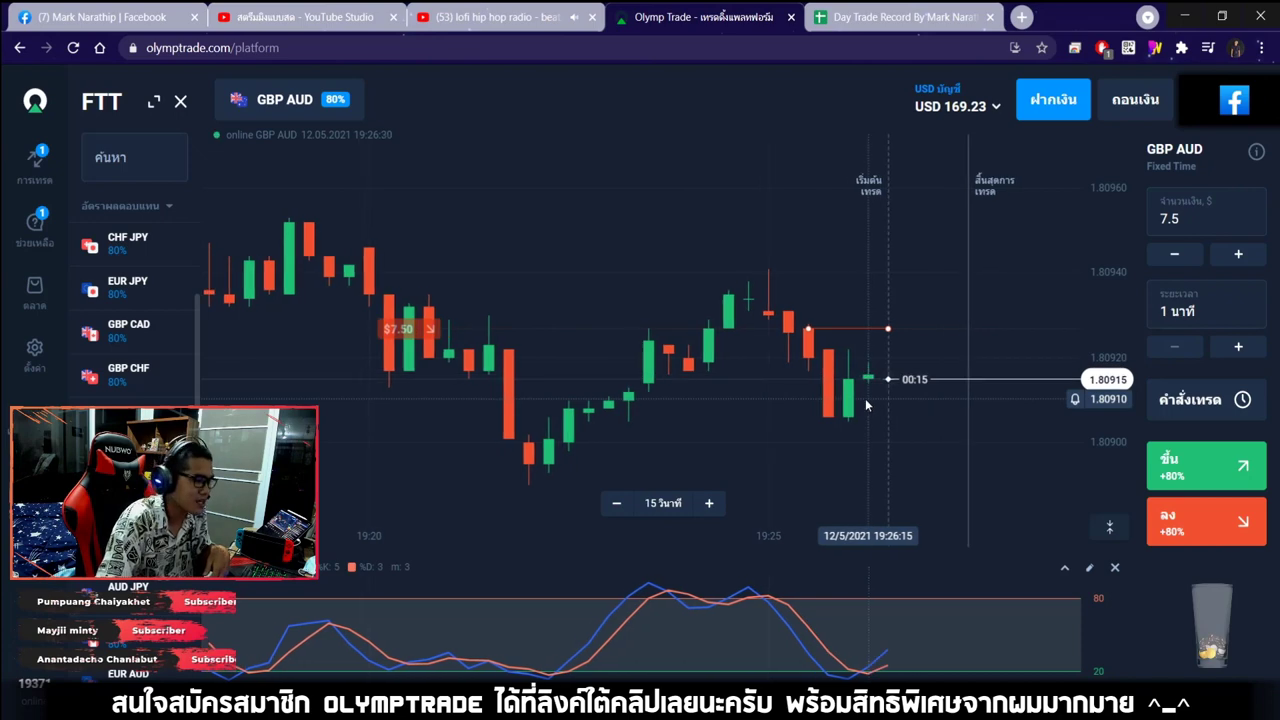
scroll(862, 399, up, 3)
scroll(862, 399, up, 2)
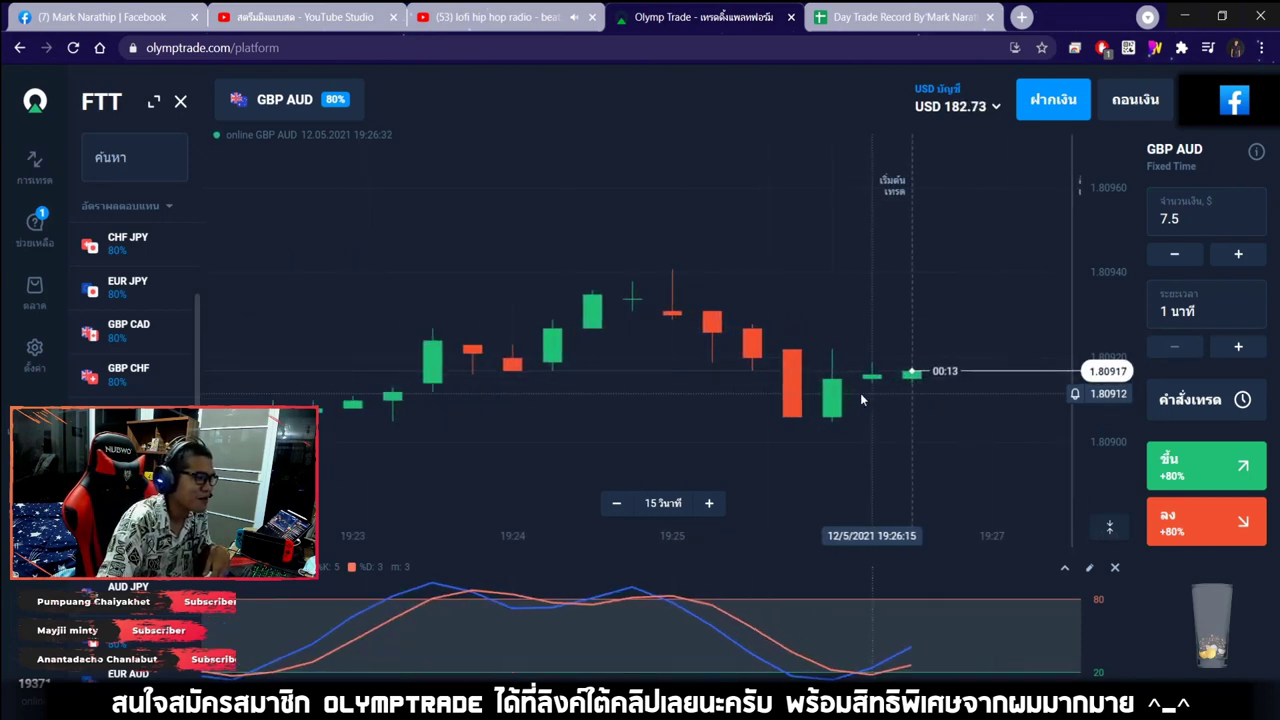
scroll(865, 390, down, 4)
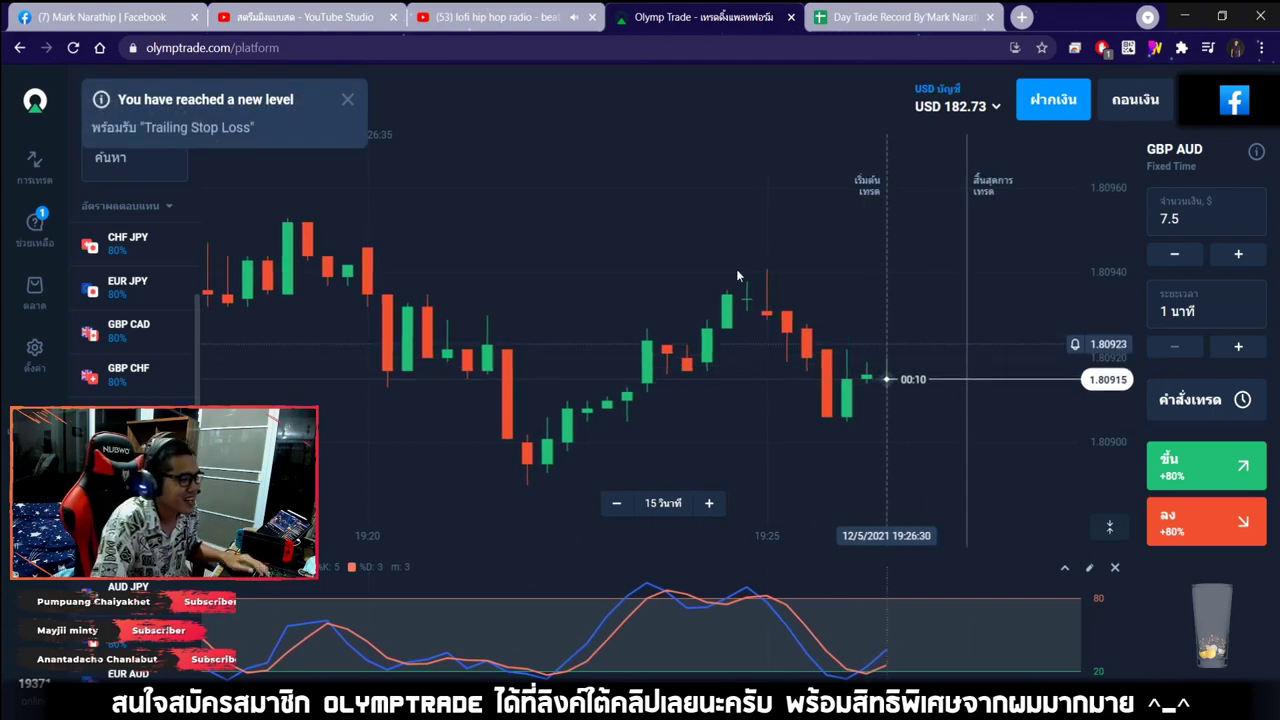
click(347, 99)
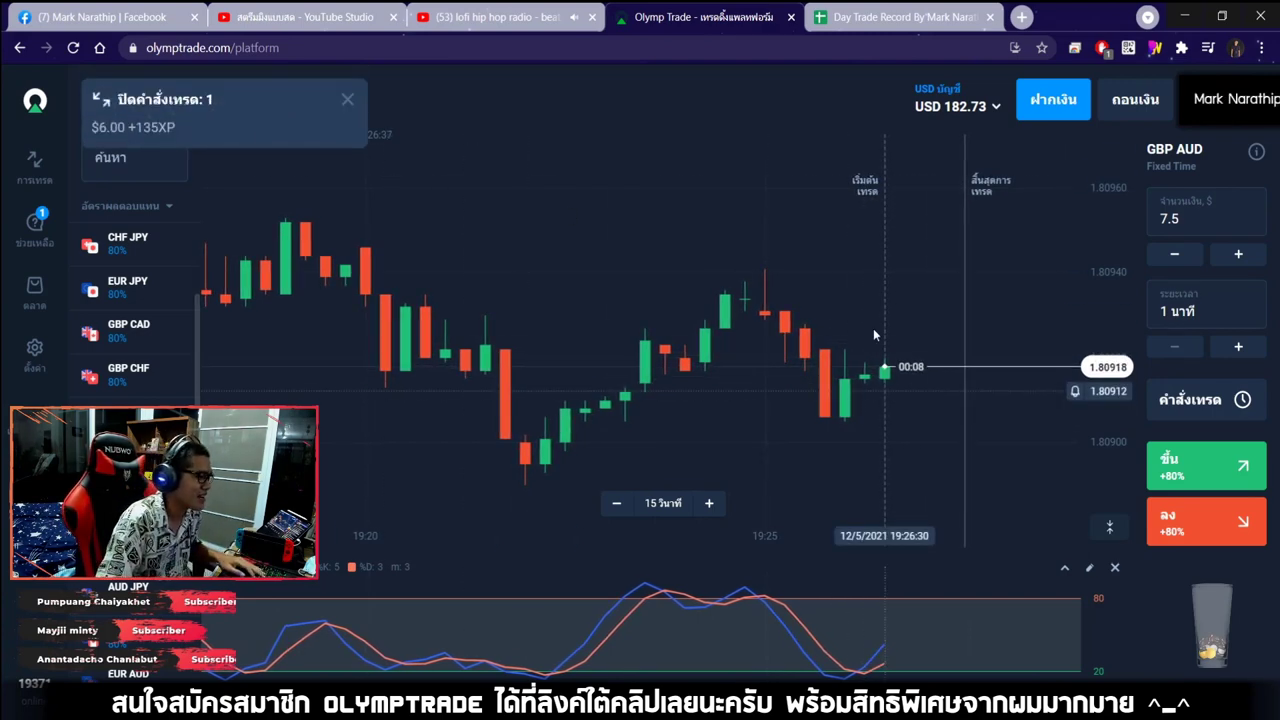
click(349, 100)
scroll(764, 317, up, 2)
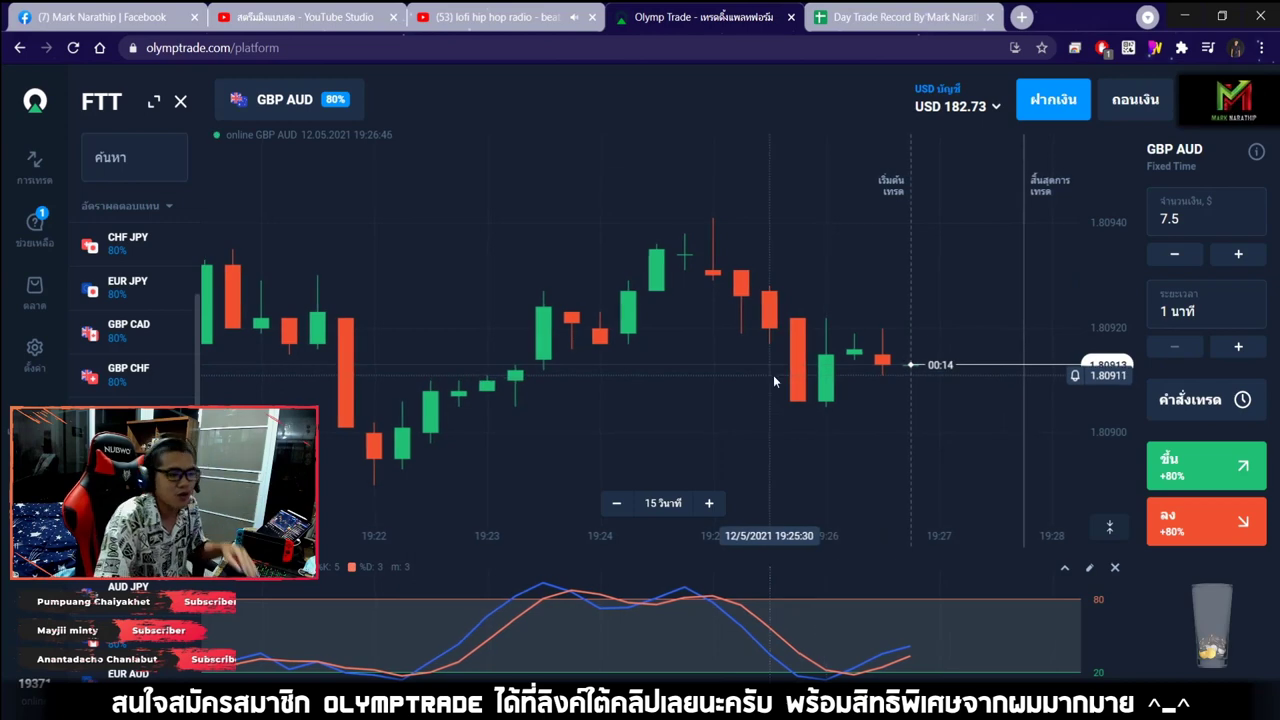
scroll(910, 400, down, 5)
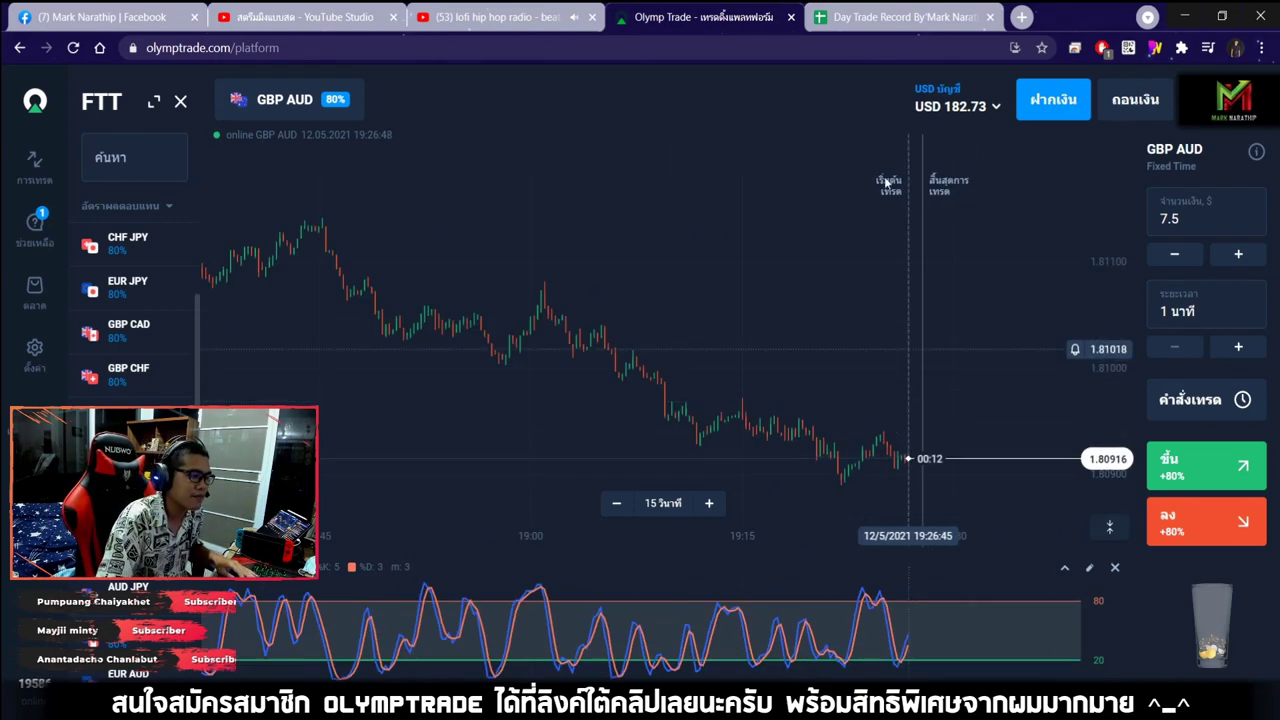
Log trade 9 in the Day Trade Record sheet with result ชนะ and payout 80, and return to Olymp Trade
key(ctrl+Tab)
click(645, 482)
click(600, 494)
click(829, 473)
text(80)
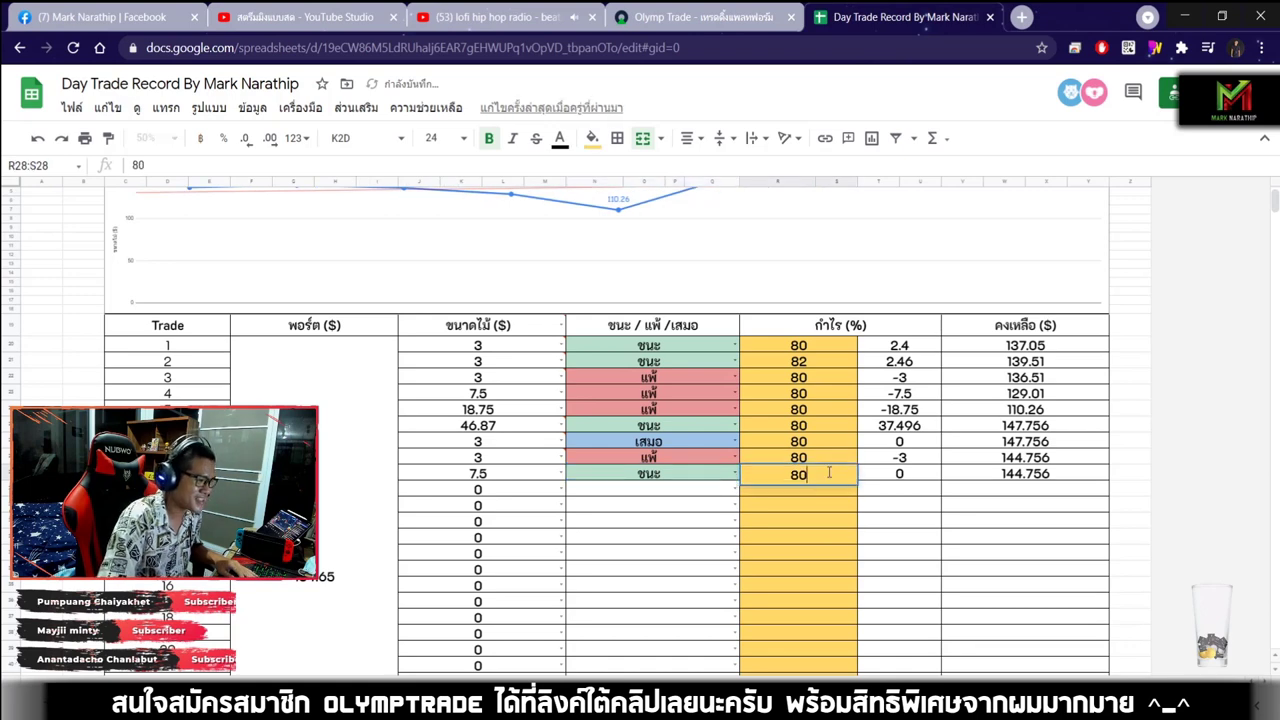
key(Return)
key(ctrl+shift+Tab)
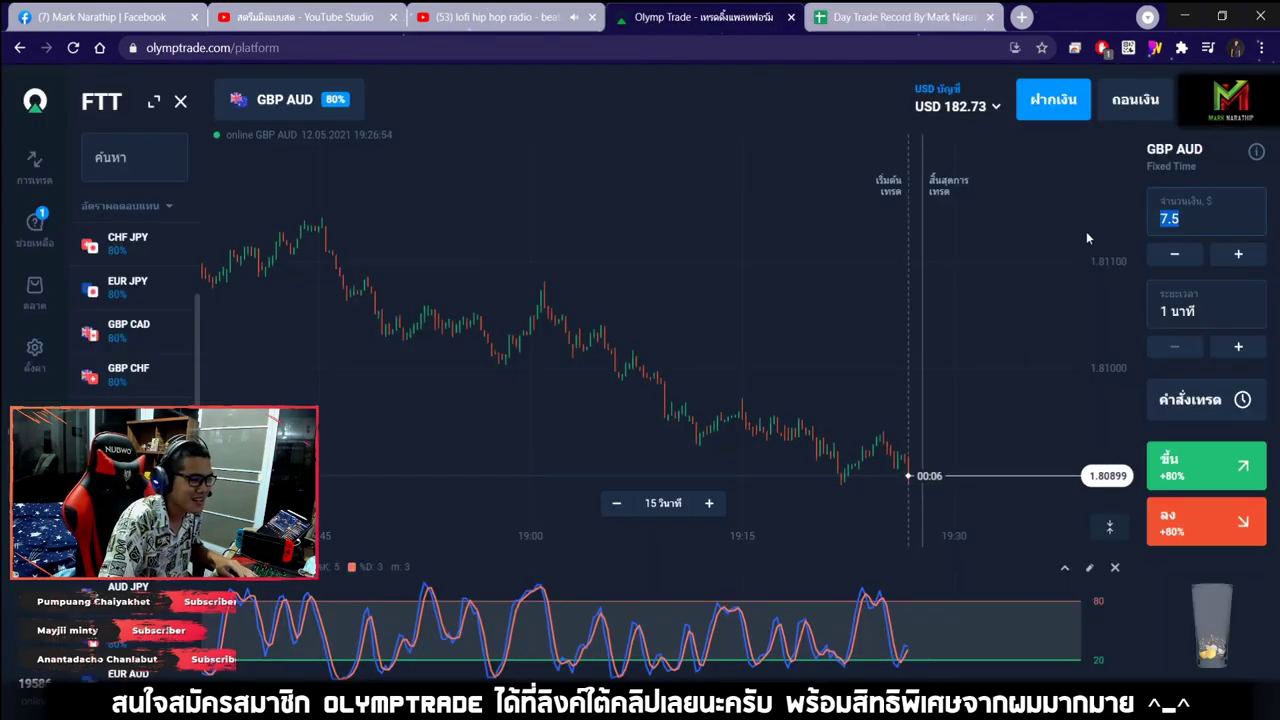
Review the logged trades and balance graph in the Day Trade Record sheet, down to the total profit in the summary row
click(871, 20)
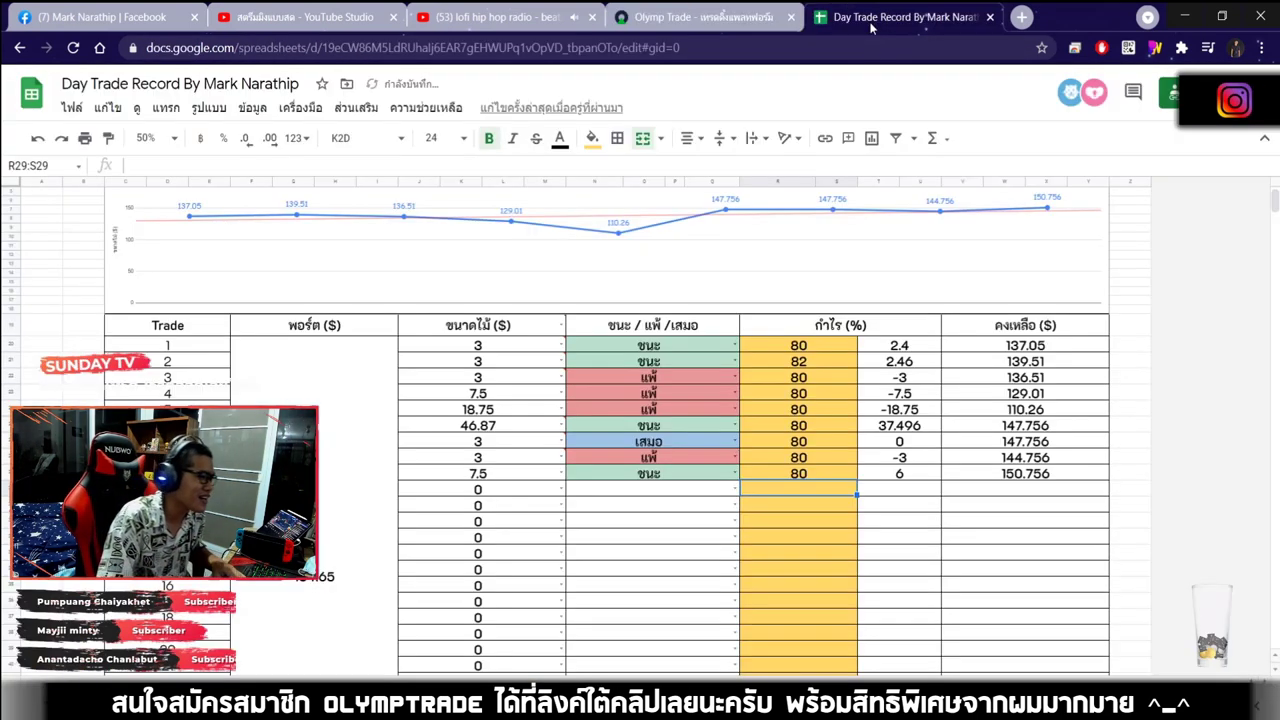
click(815, 408)
scroll(815, 408, up, 1)
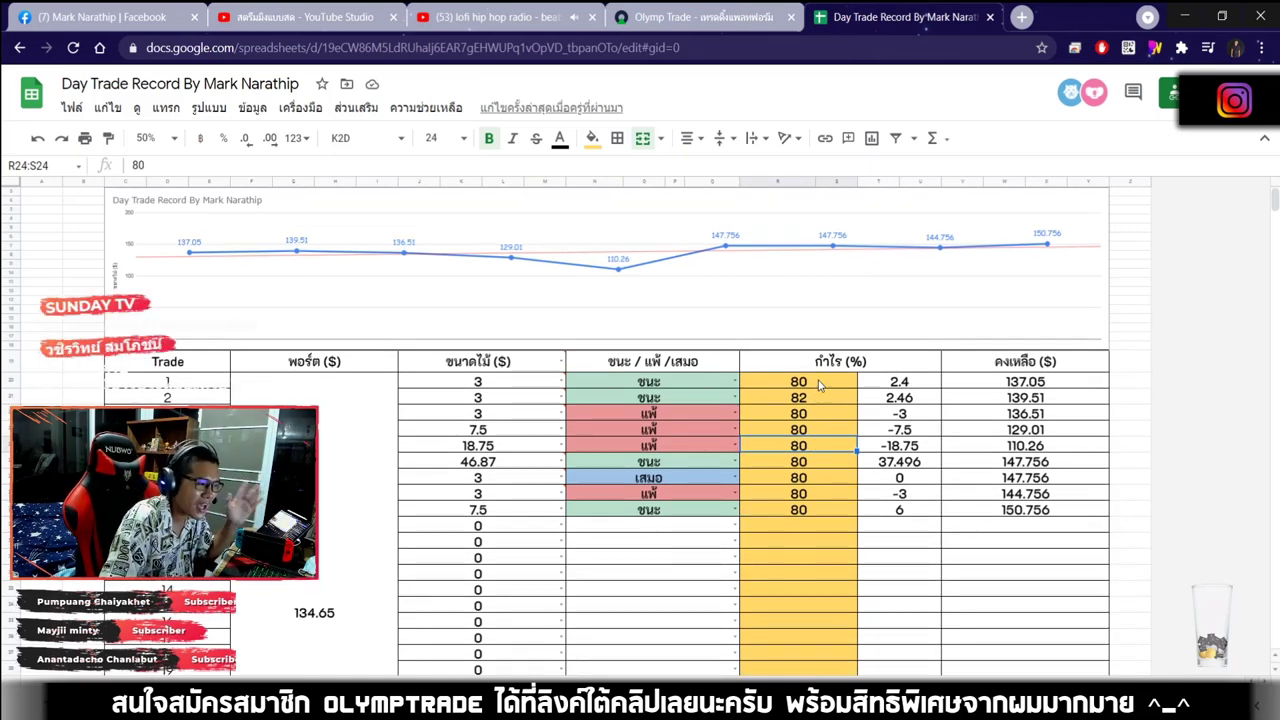
scroll(712, 300, down, 3)
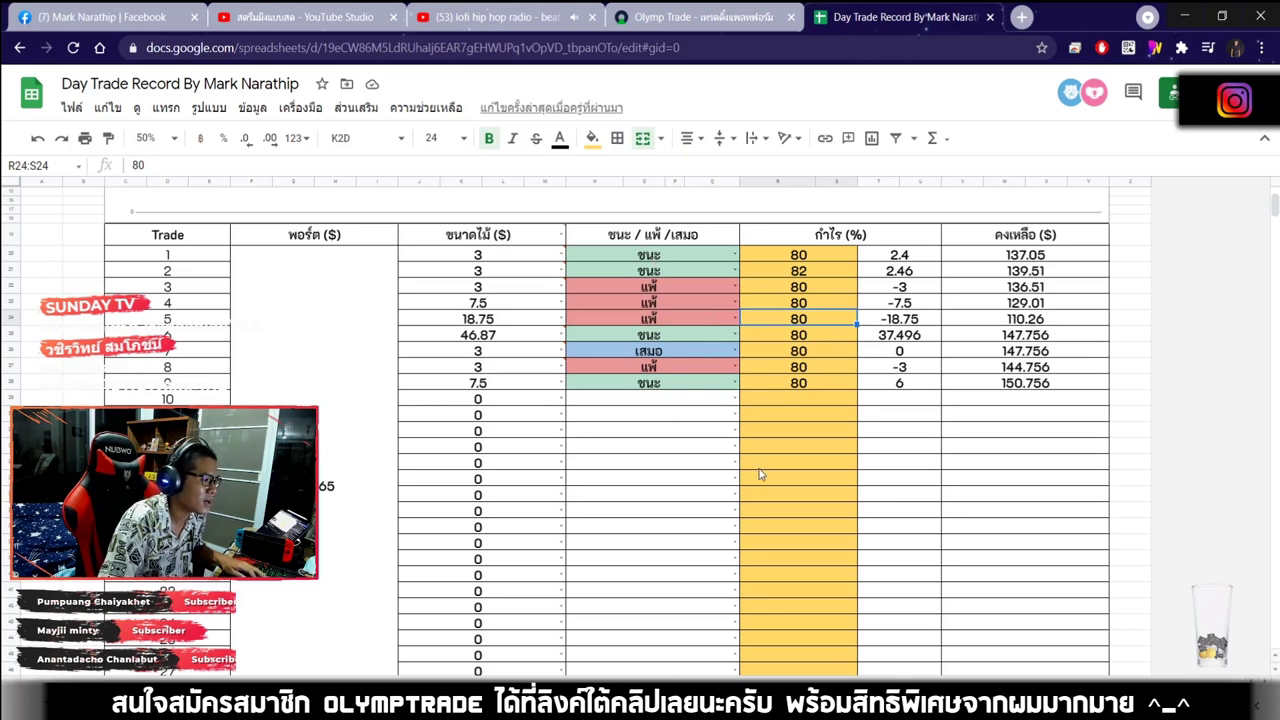
scroll(758, 474, down, 10)
click(858, 314)
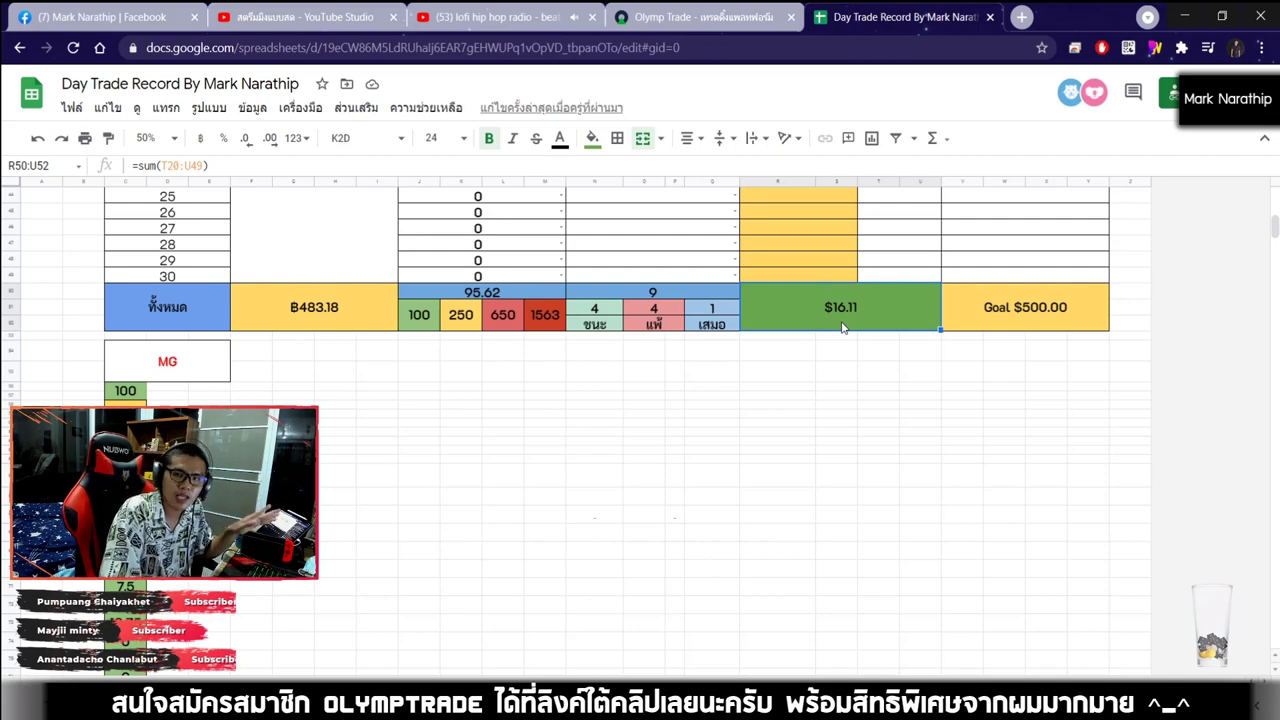
Read the stream's live chat in YouTube Studio and return to the Day Trade Record sheet
click(340, 30)
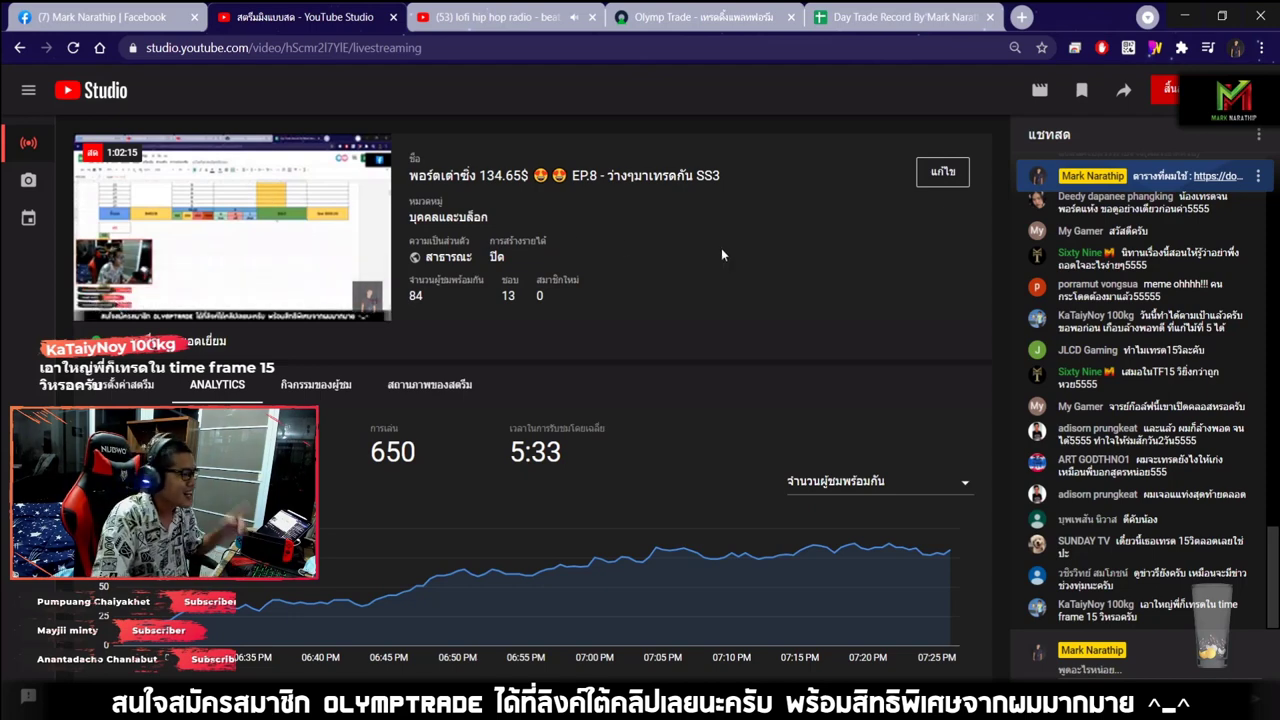
click(885, 20)
click(877, 357)
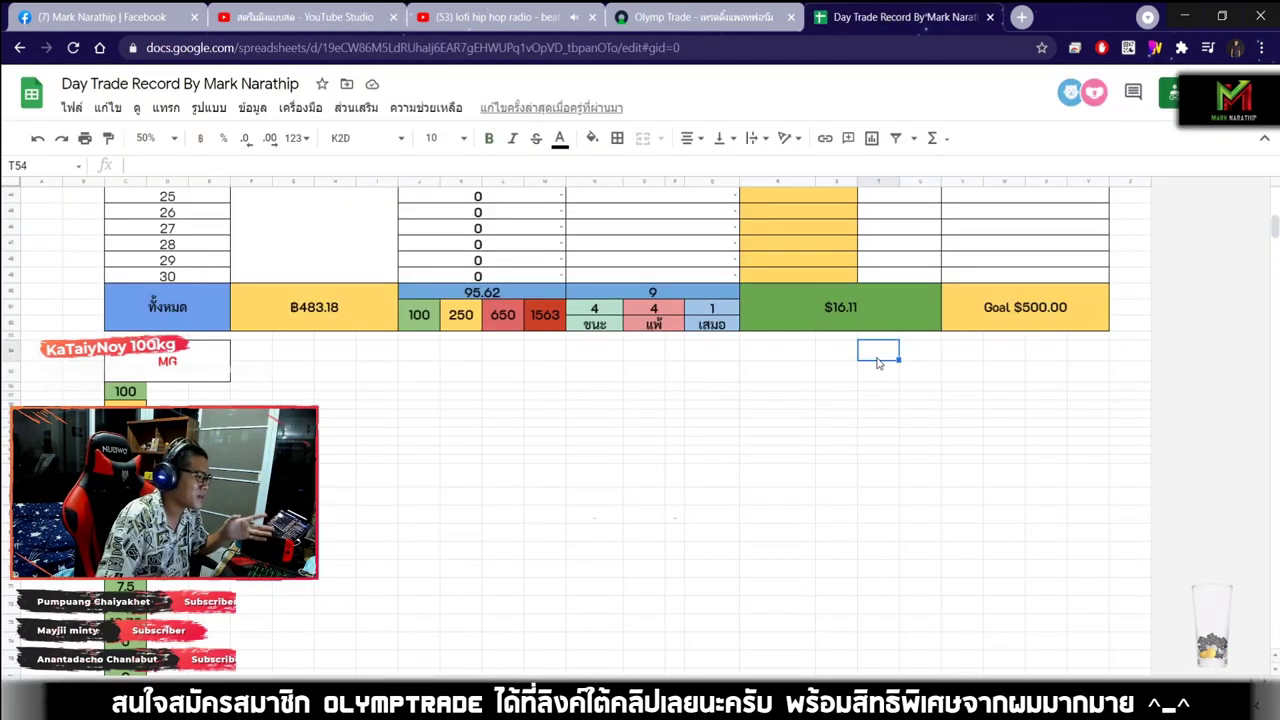
Examine the summary row's total profit, trade count, win and loss counts, and baht equivalent
click(866, 323)
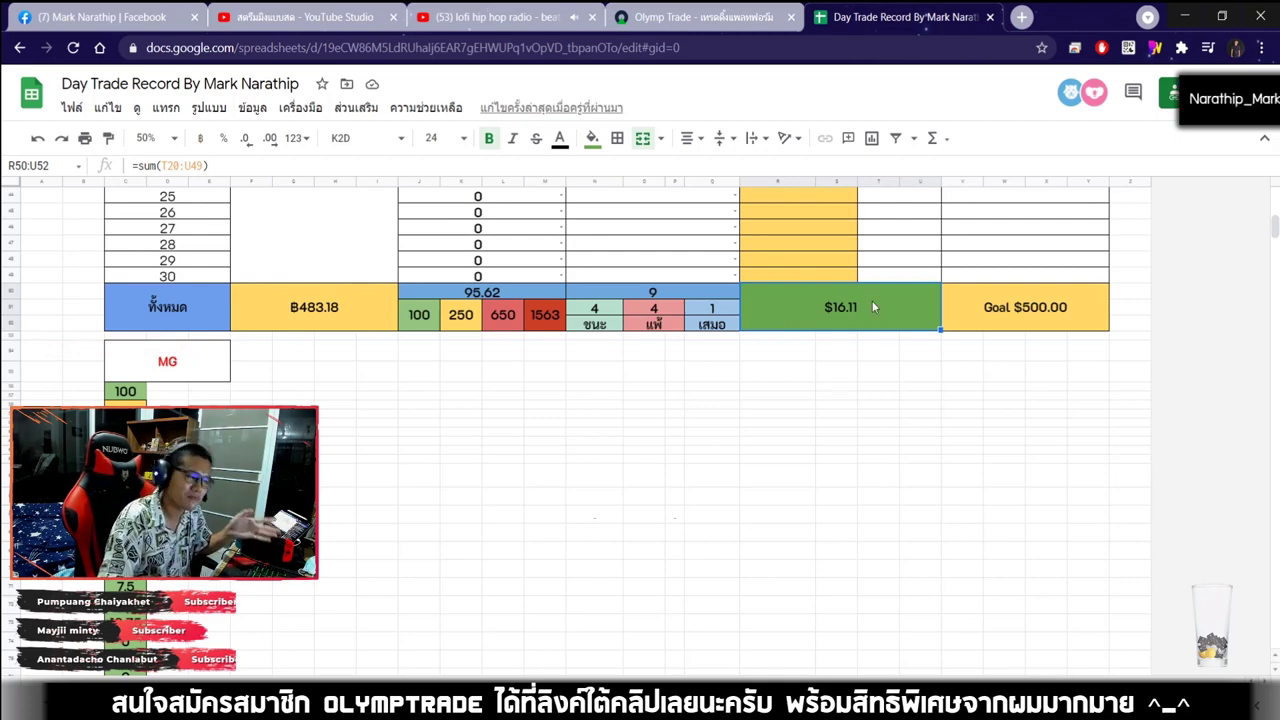
click(880, 376)
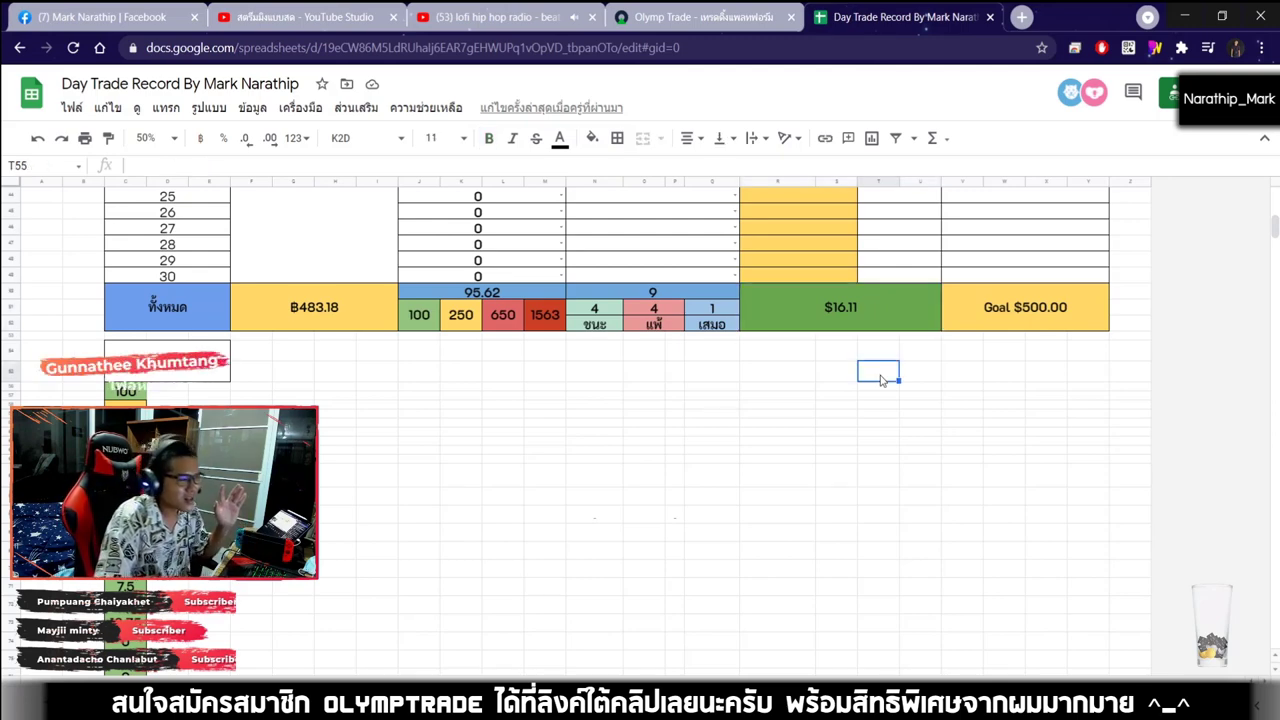
click(881, 322)
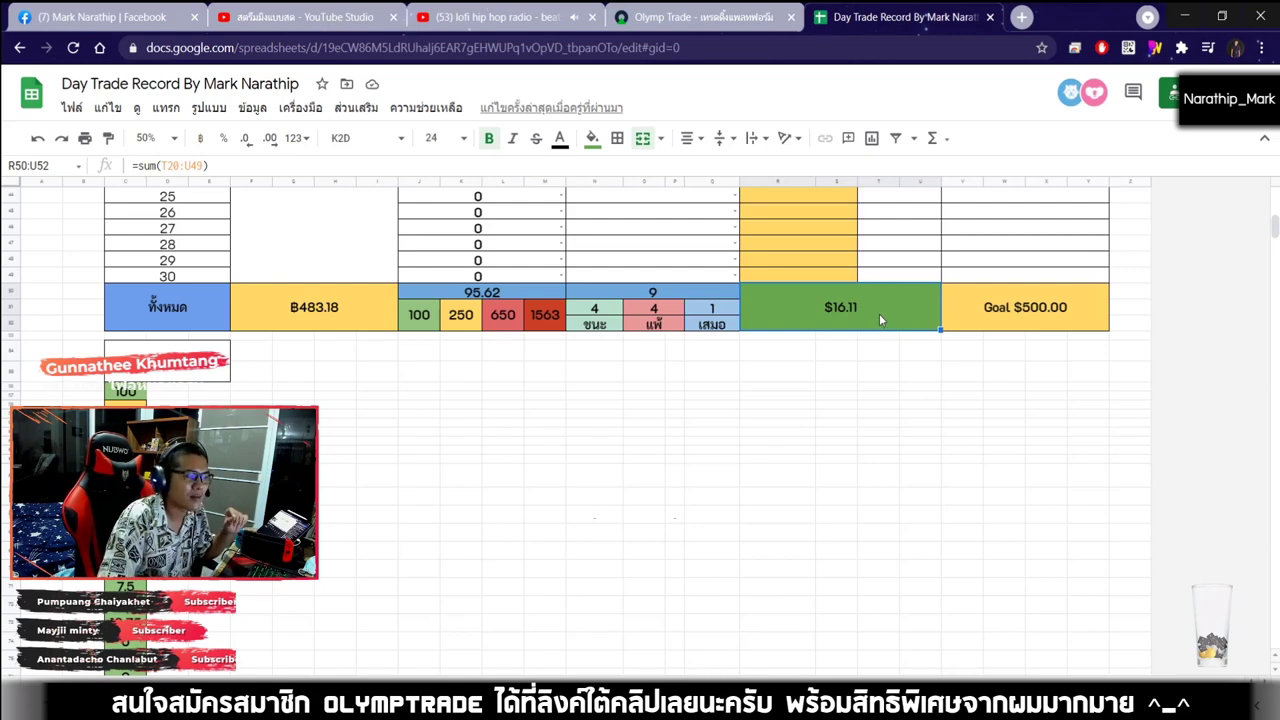
click(660, 293)
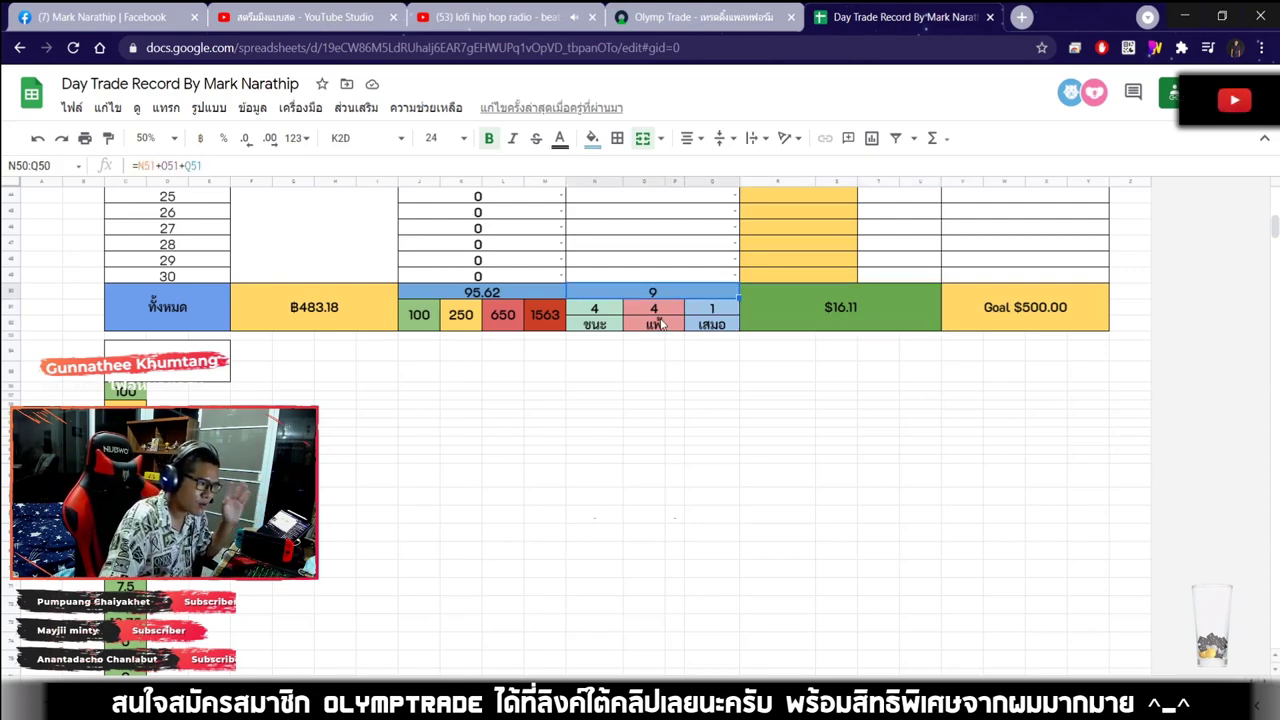
click(620, 314)
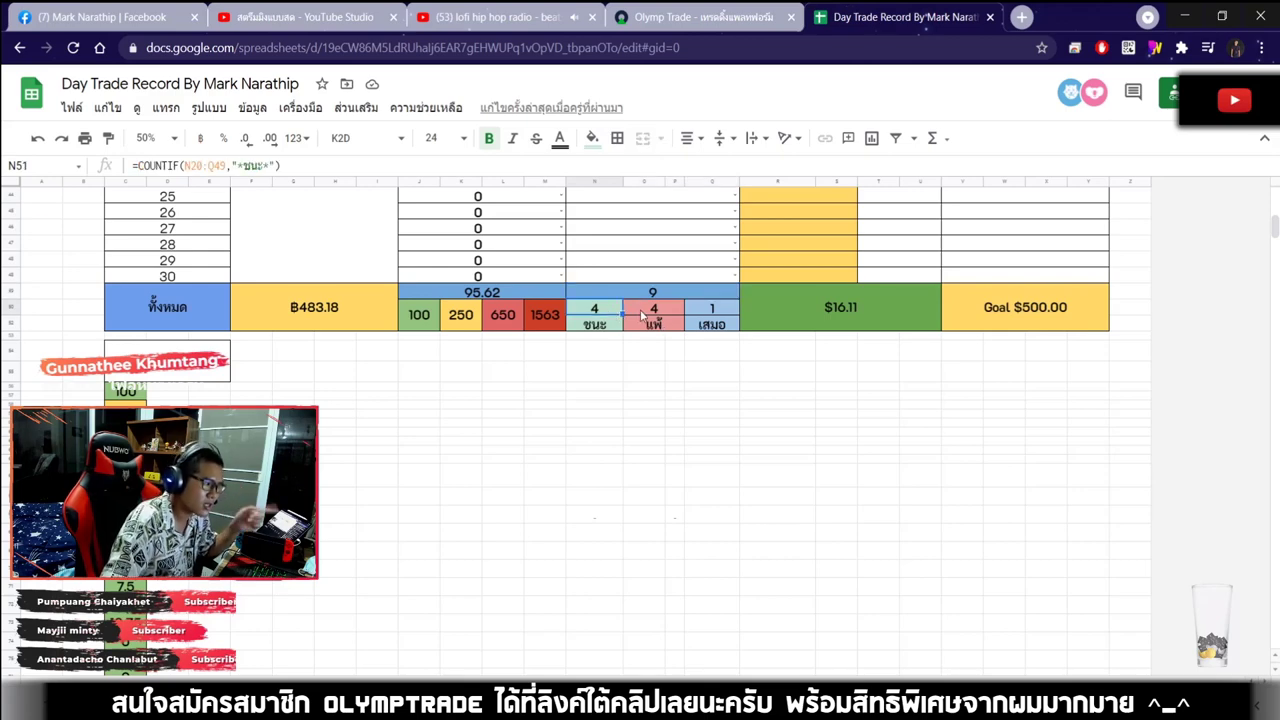
click(645, 314)
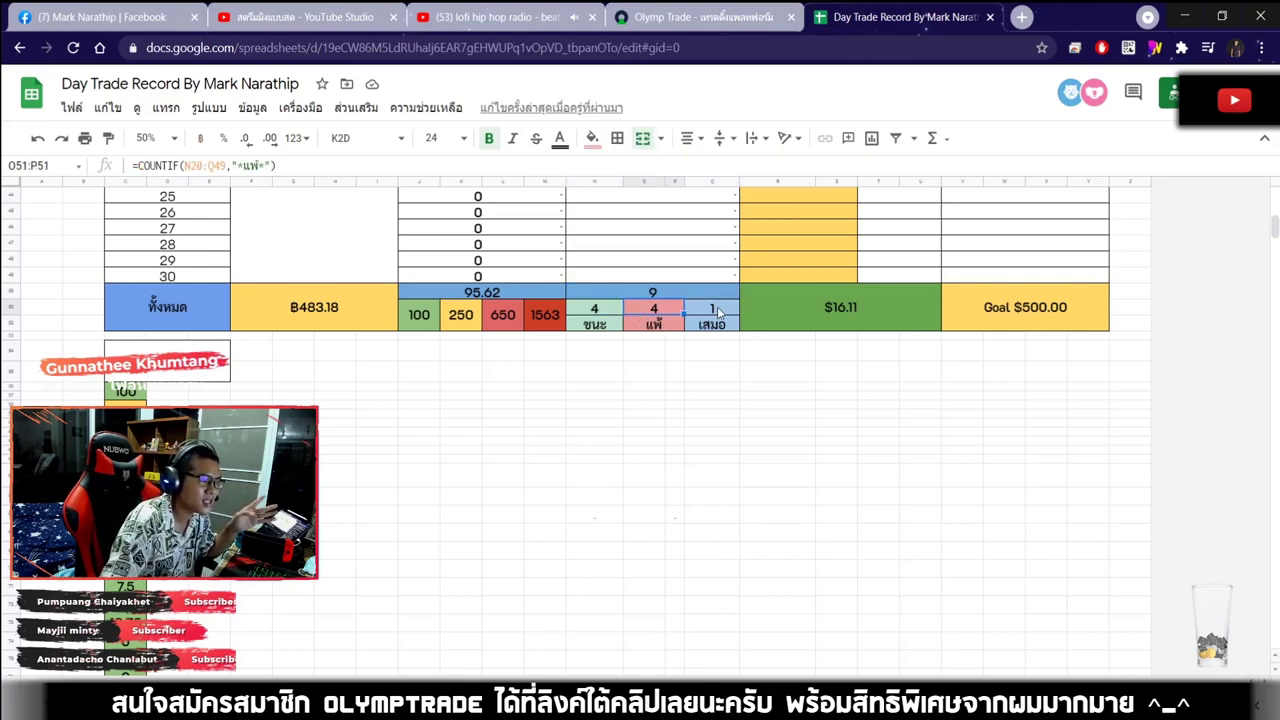
click(769, 306)
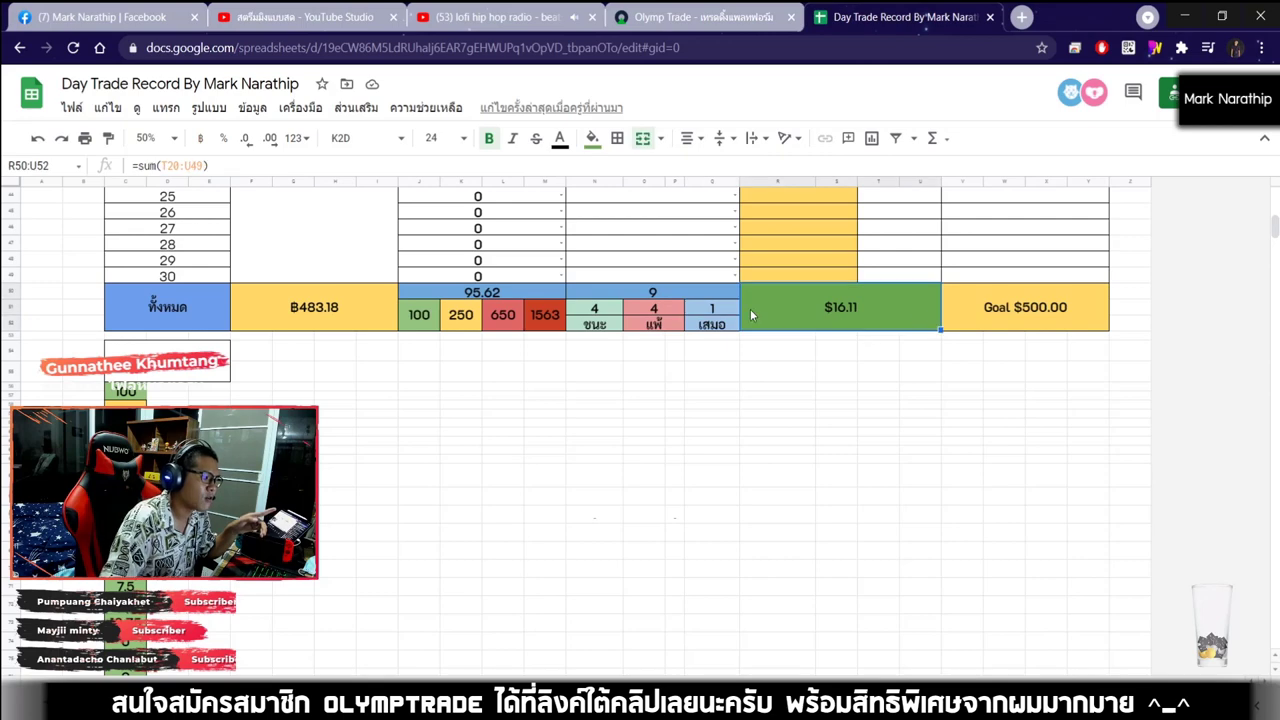
click(391, 300)
scroll(371, 295, down, 1)
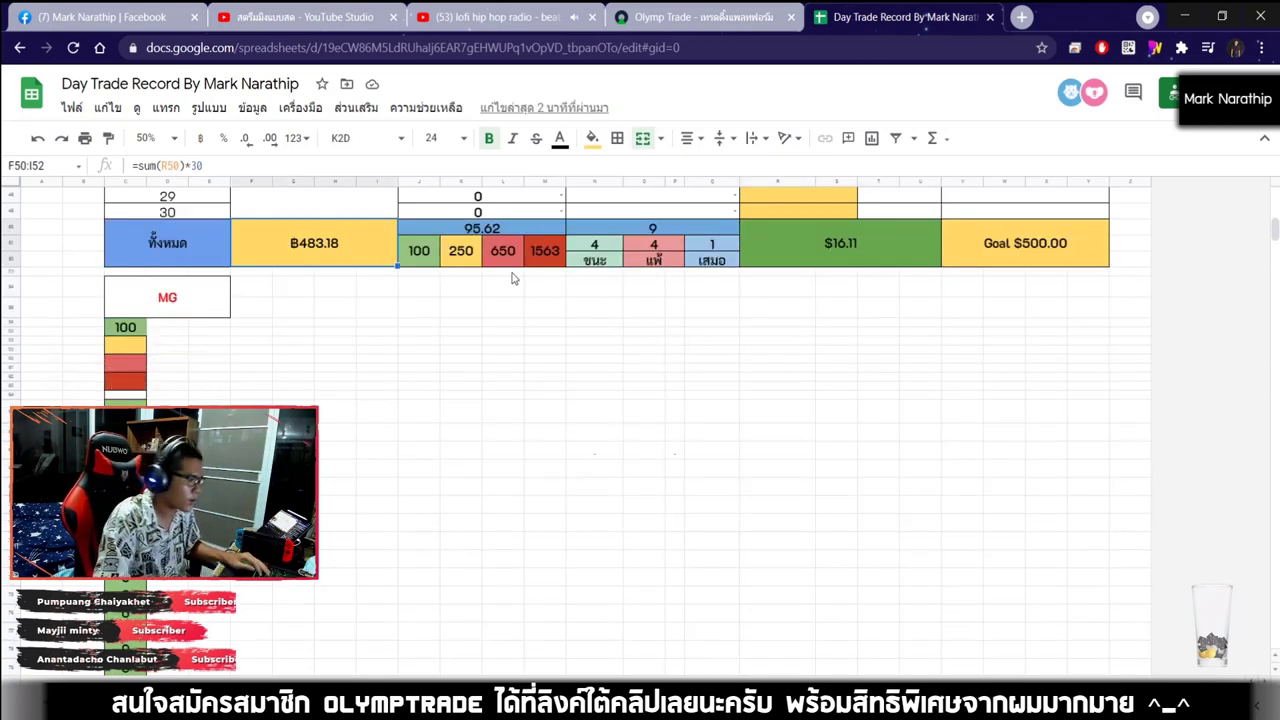
Check the live chat in YouTube Studio for new questions and go back to the sheet's summary row
click(760, 344)
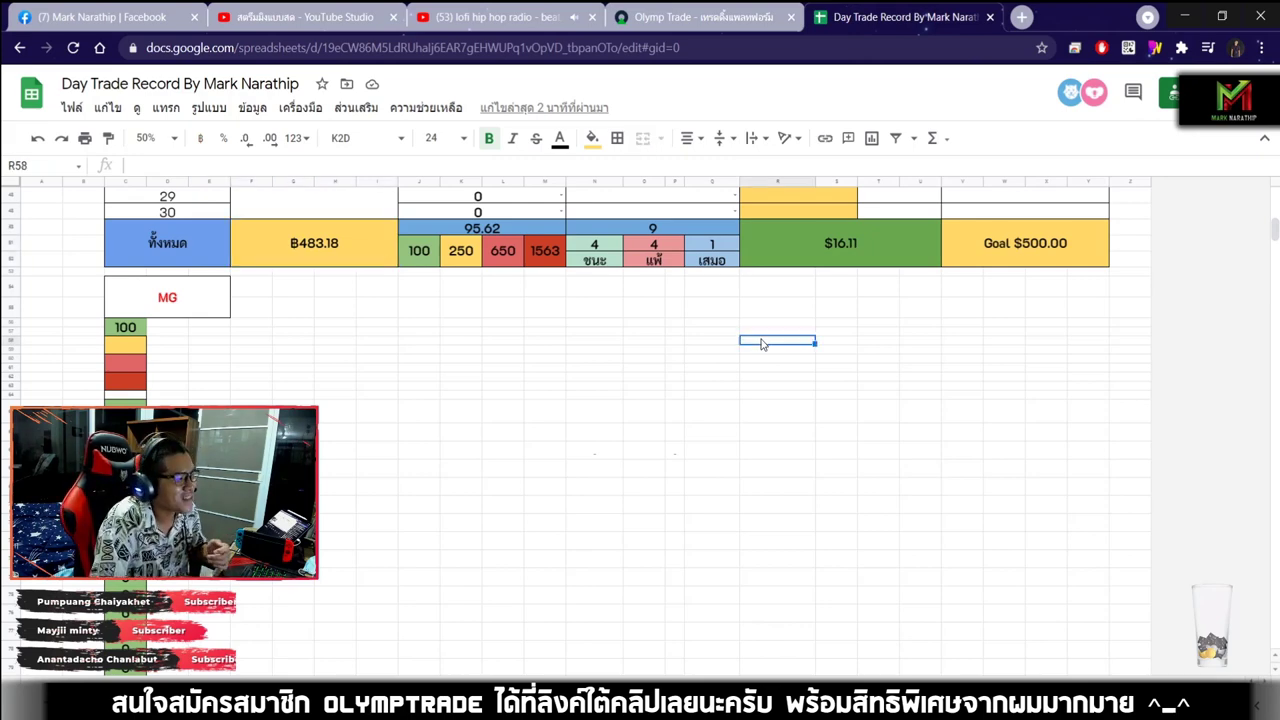
click(777, 290)
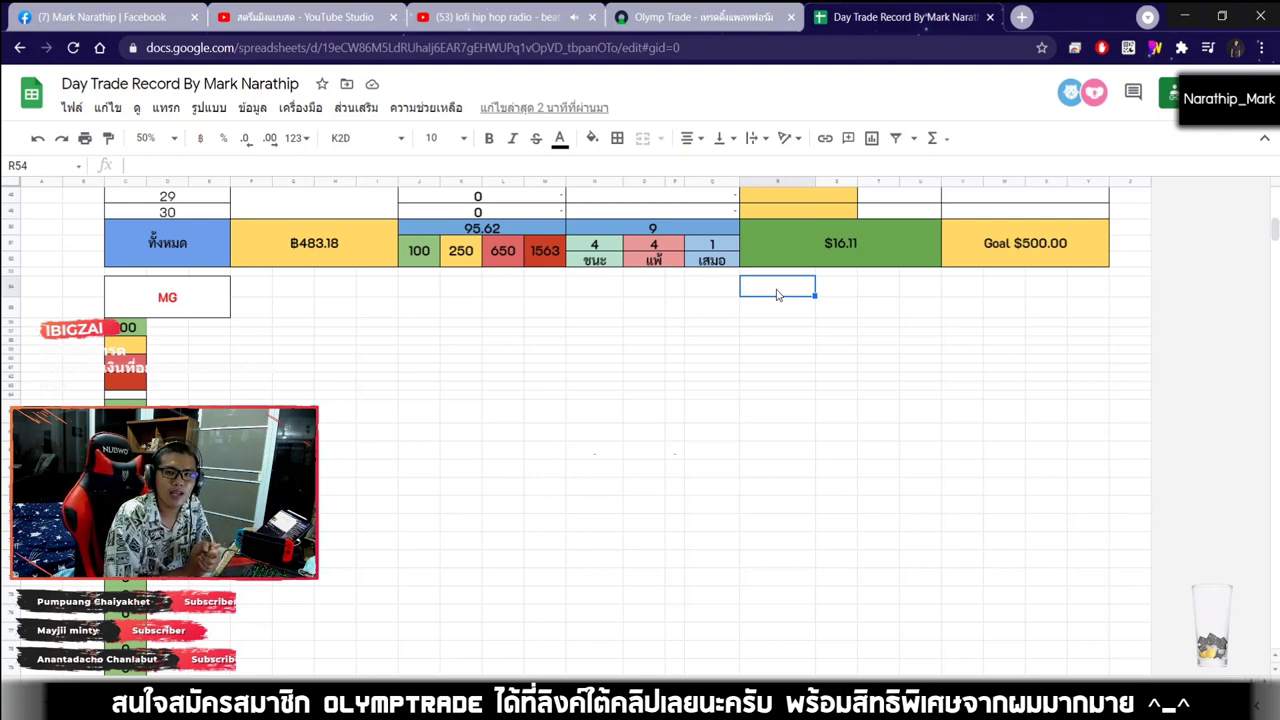
click(300, 17)
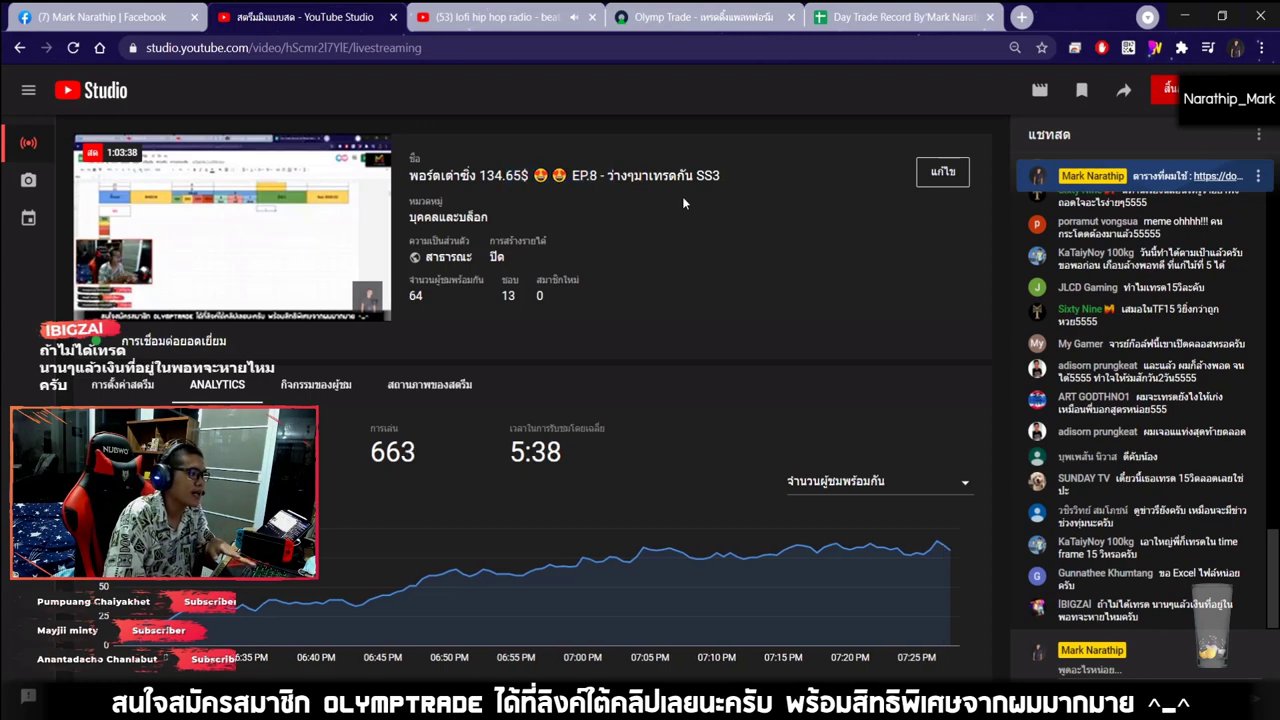
click(902, 17)
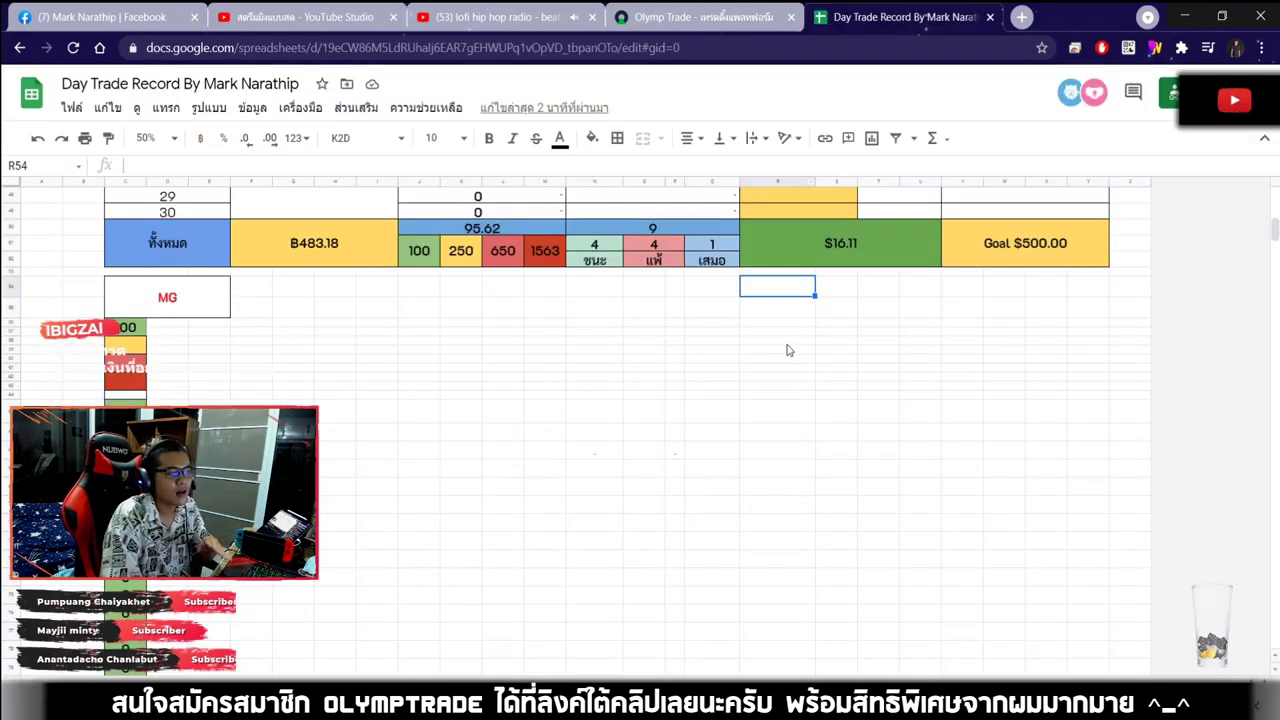